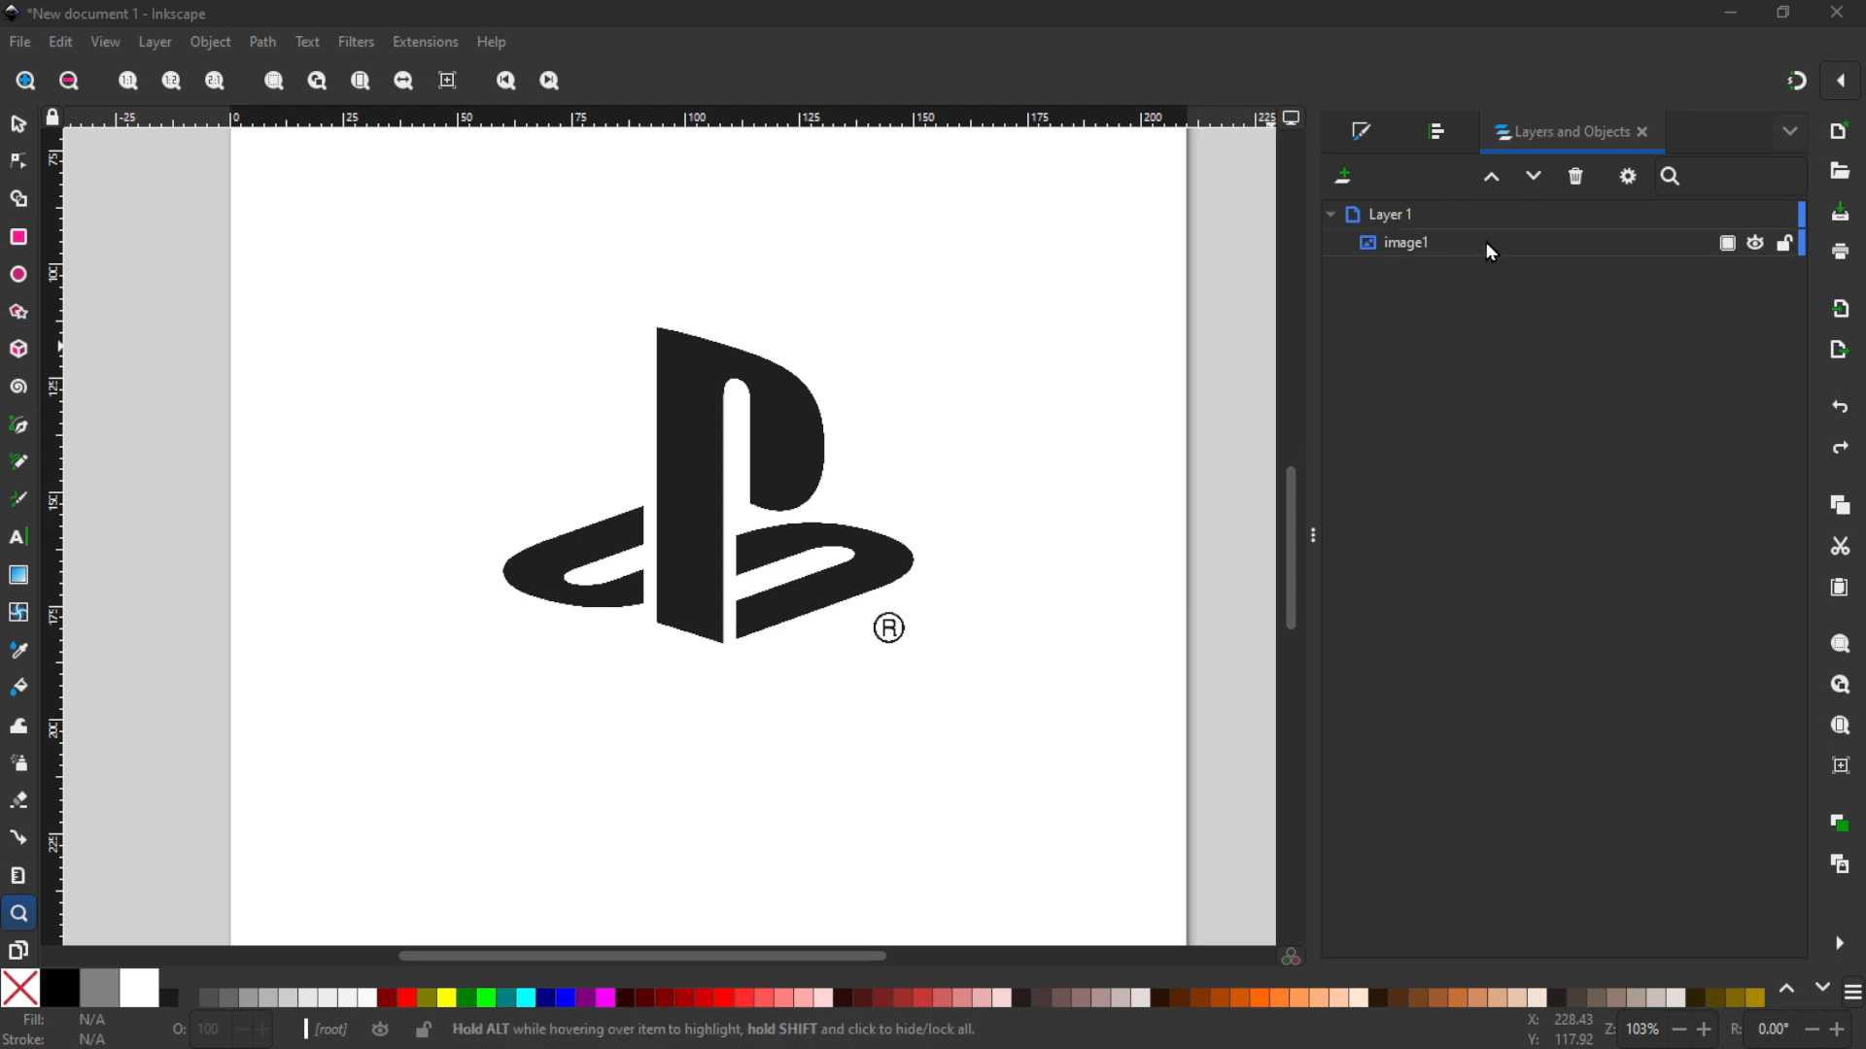
Step: Lower the logo image's opacity to about 52% and lock both the image and Layer 1
left_click(1652, 245)
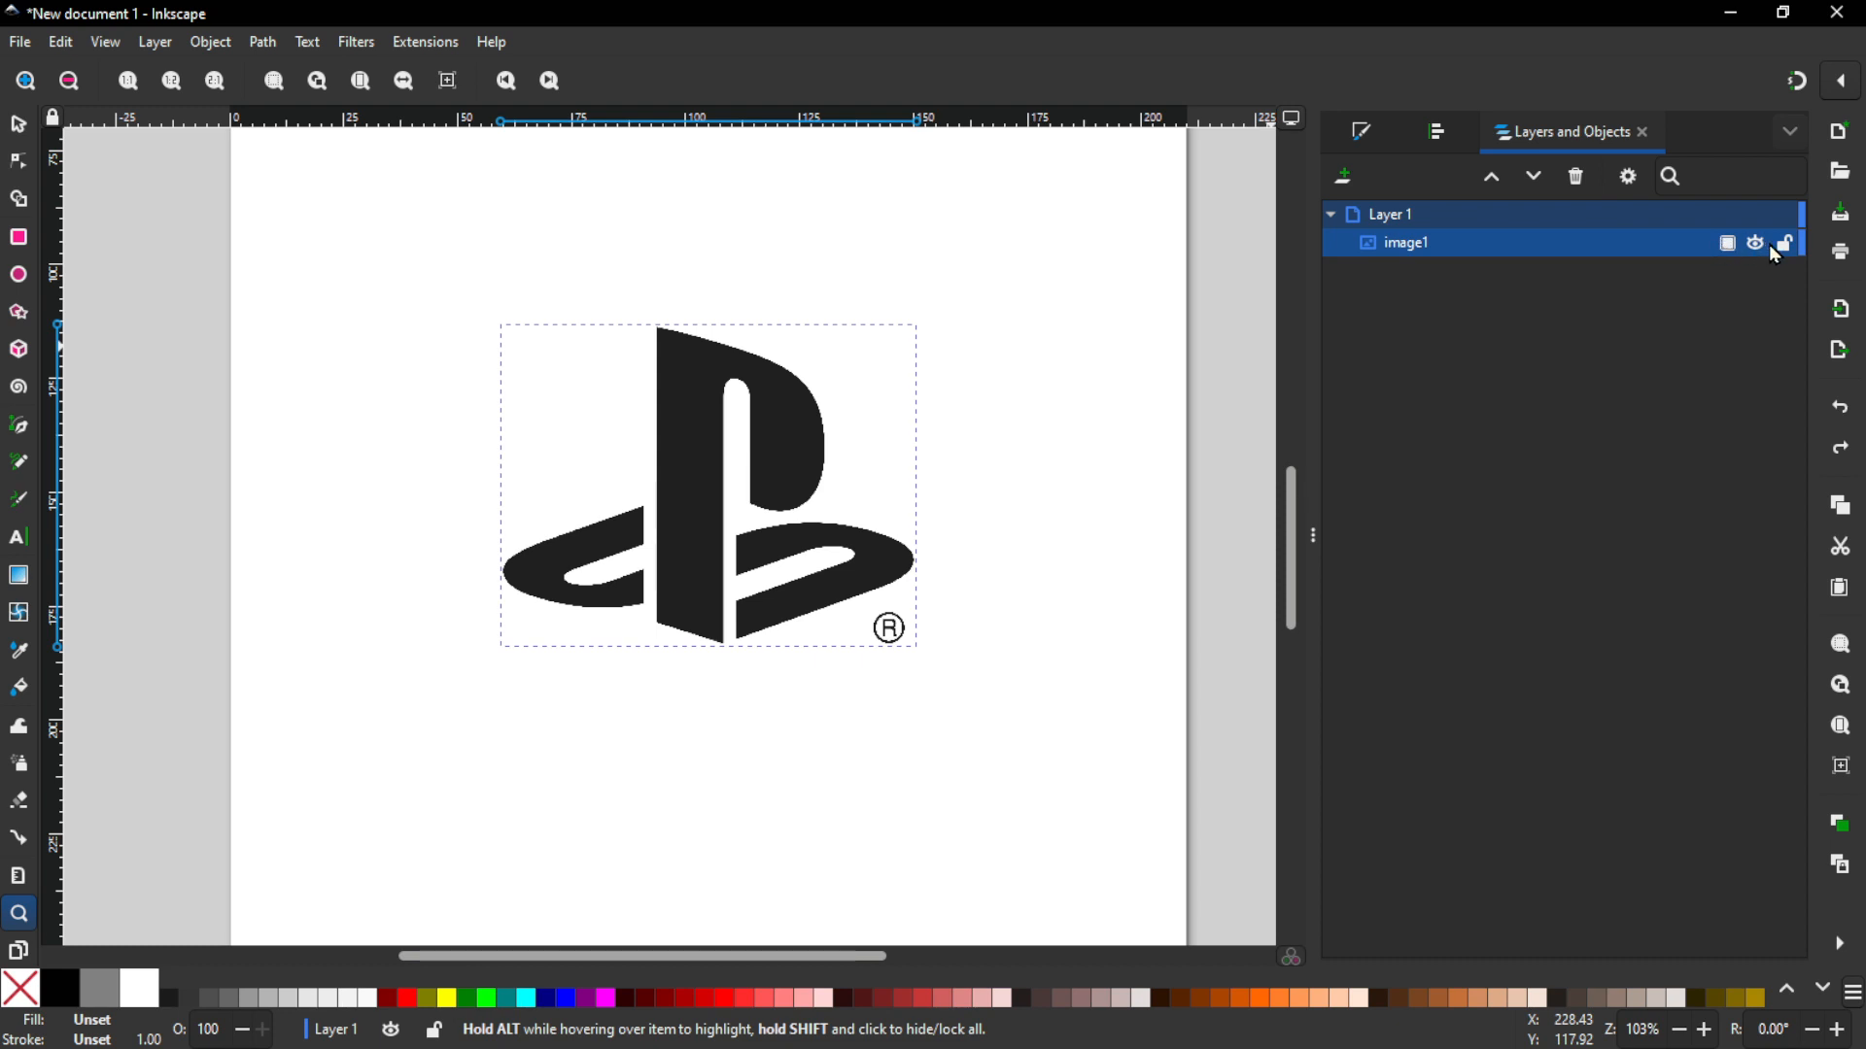
left_click(1727, 245)
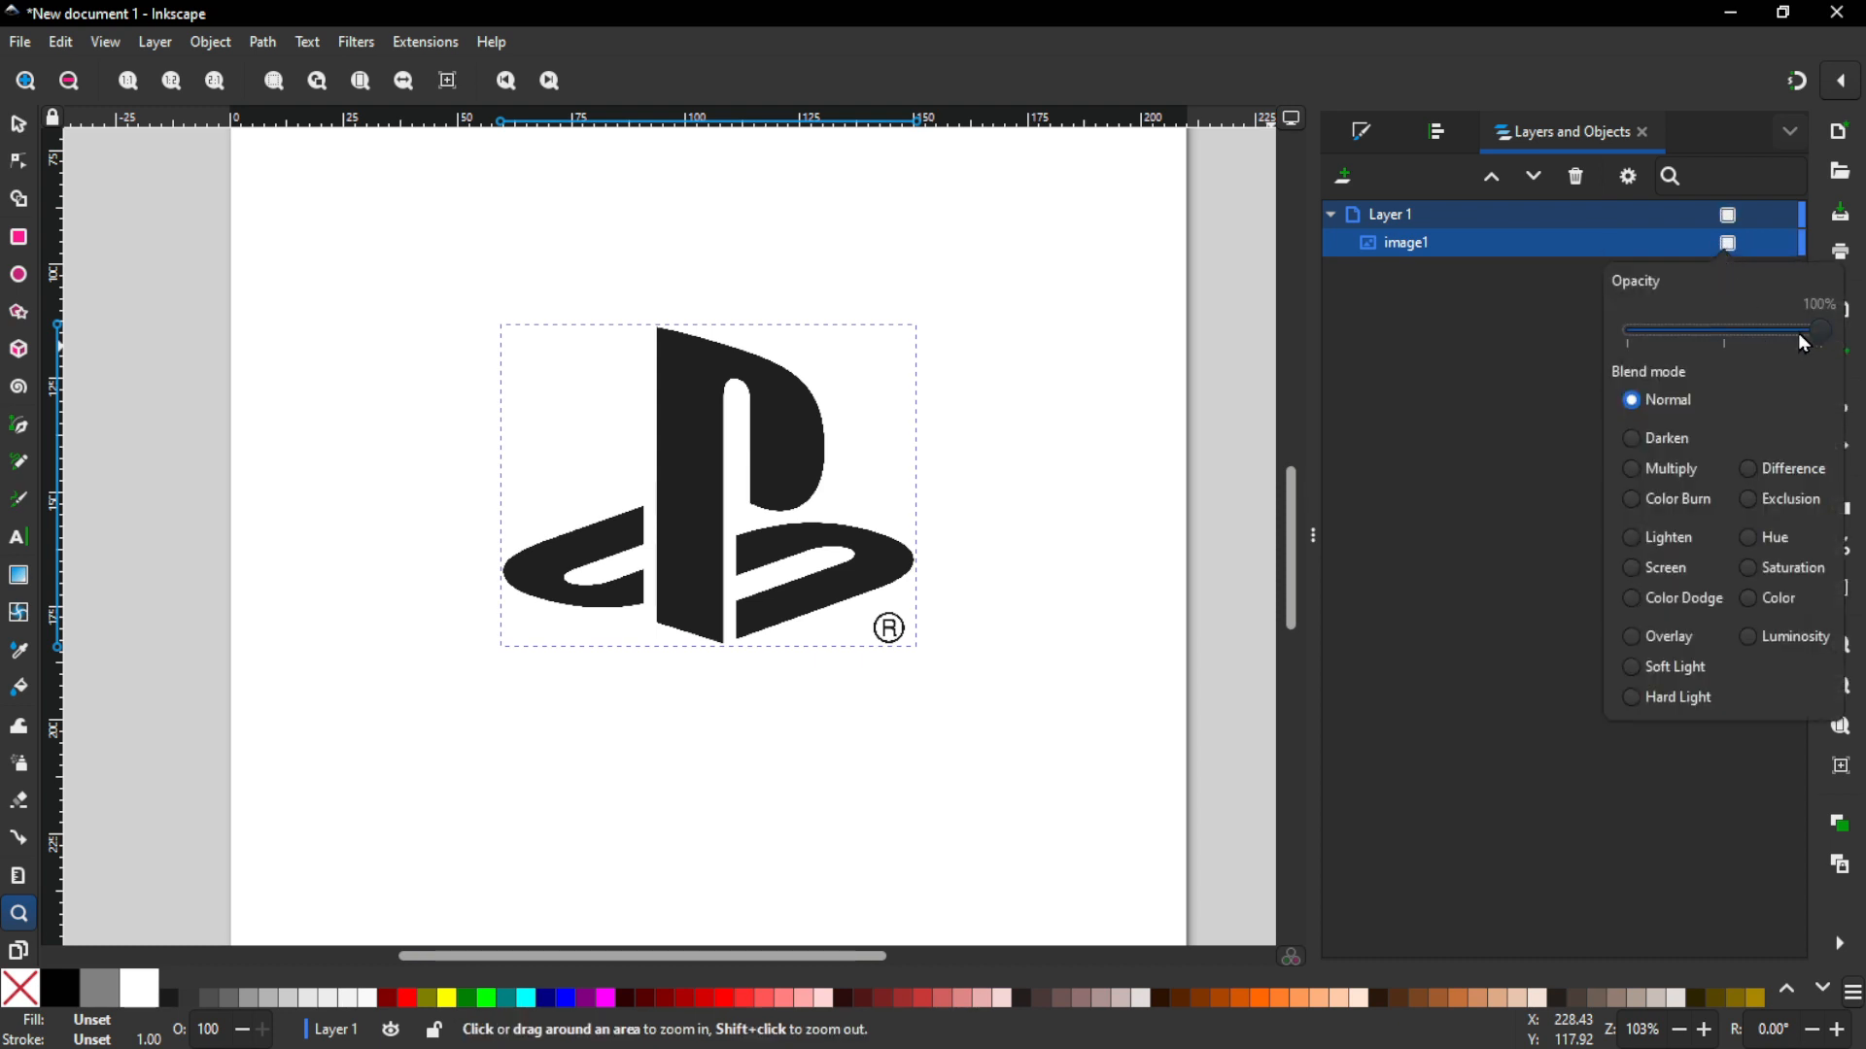
left_click_drag(1798, 335, 1730, 339)
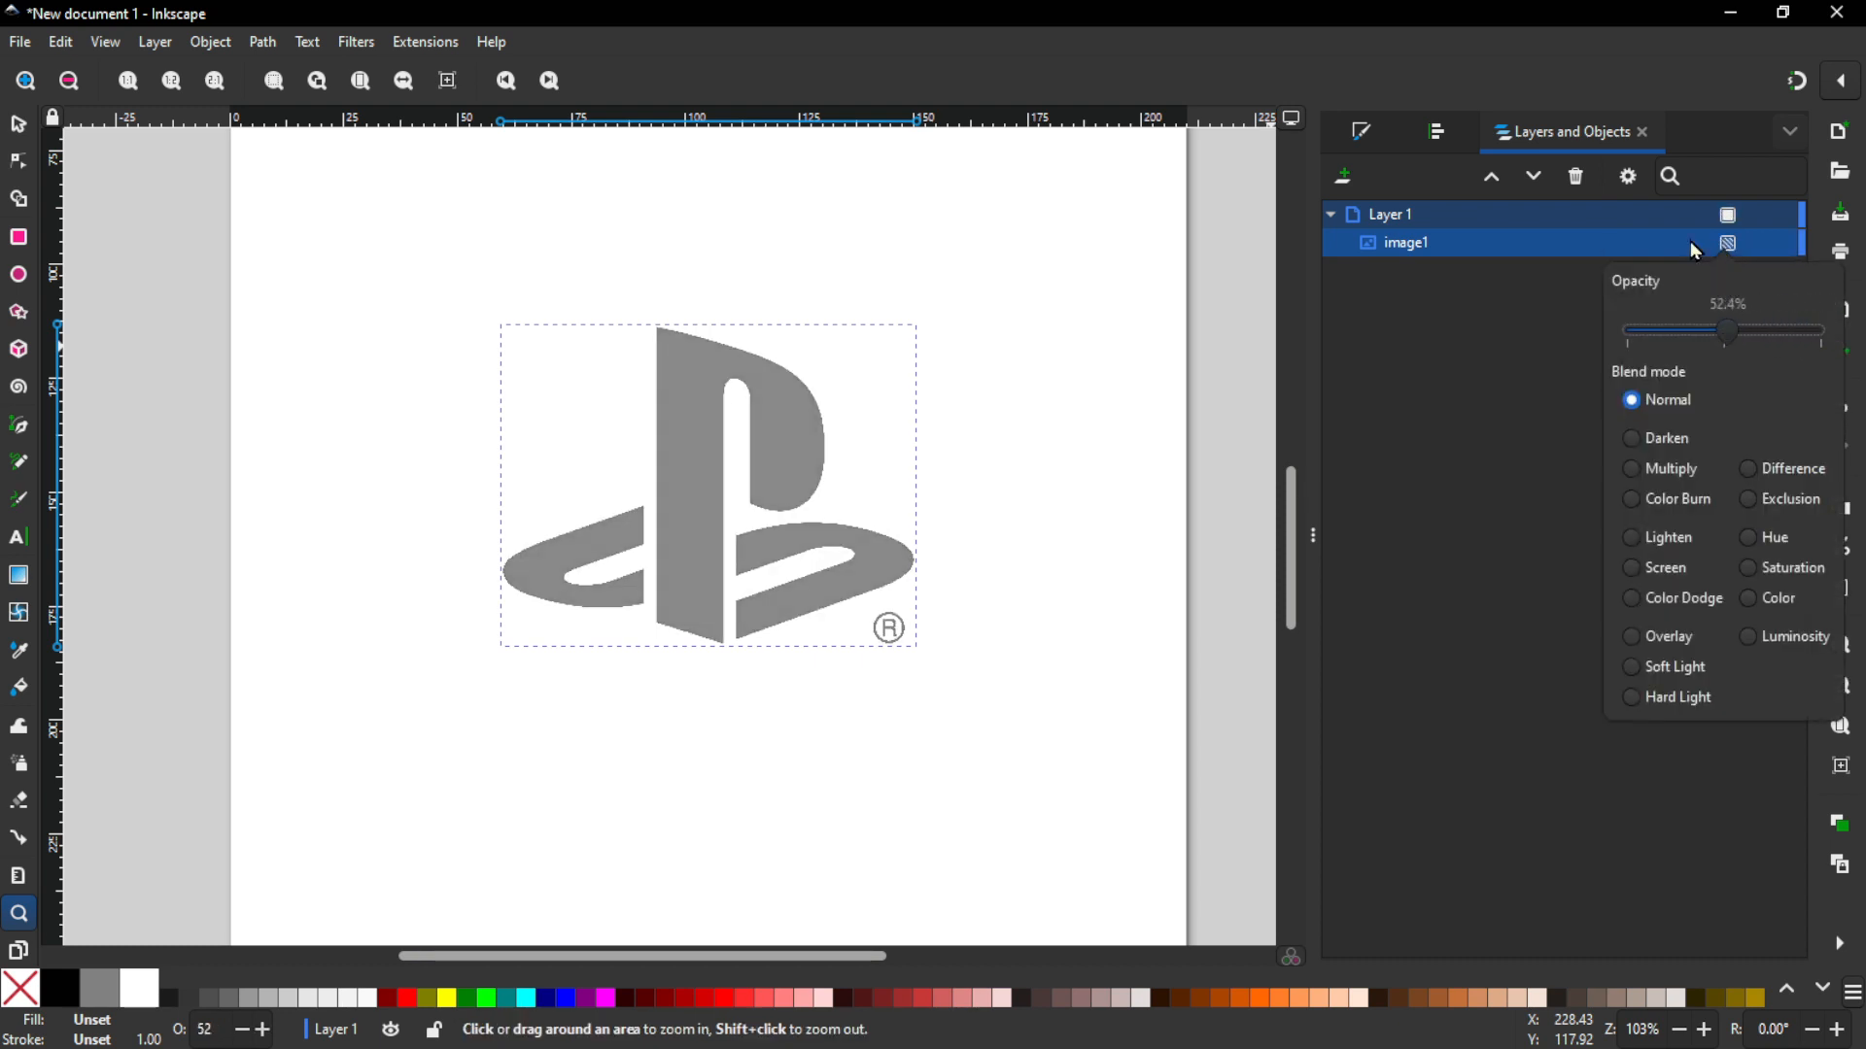
left_click(1664, 241)
left_click(1785, 245)
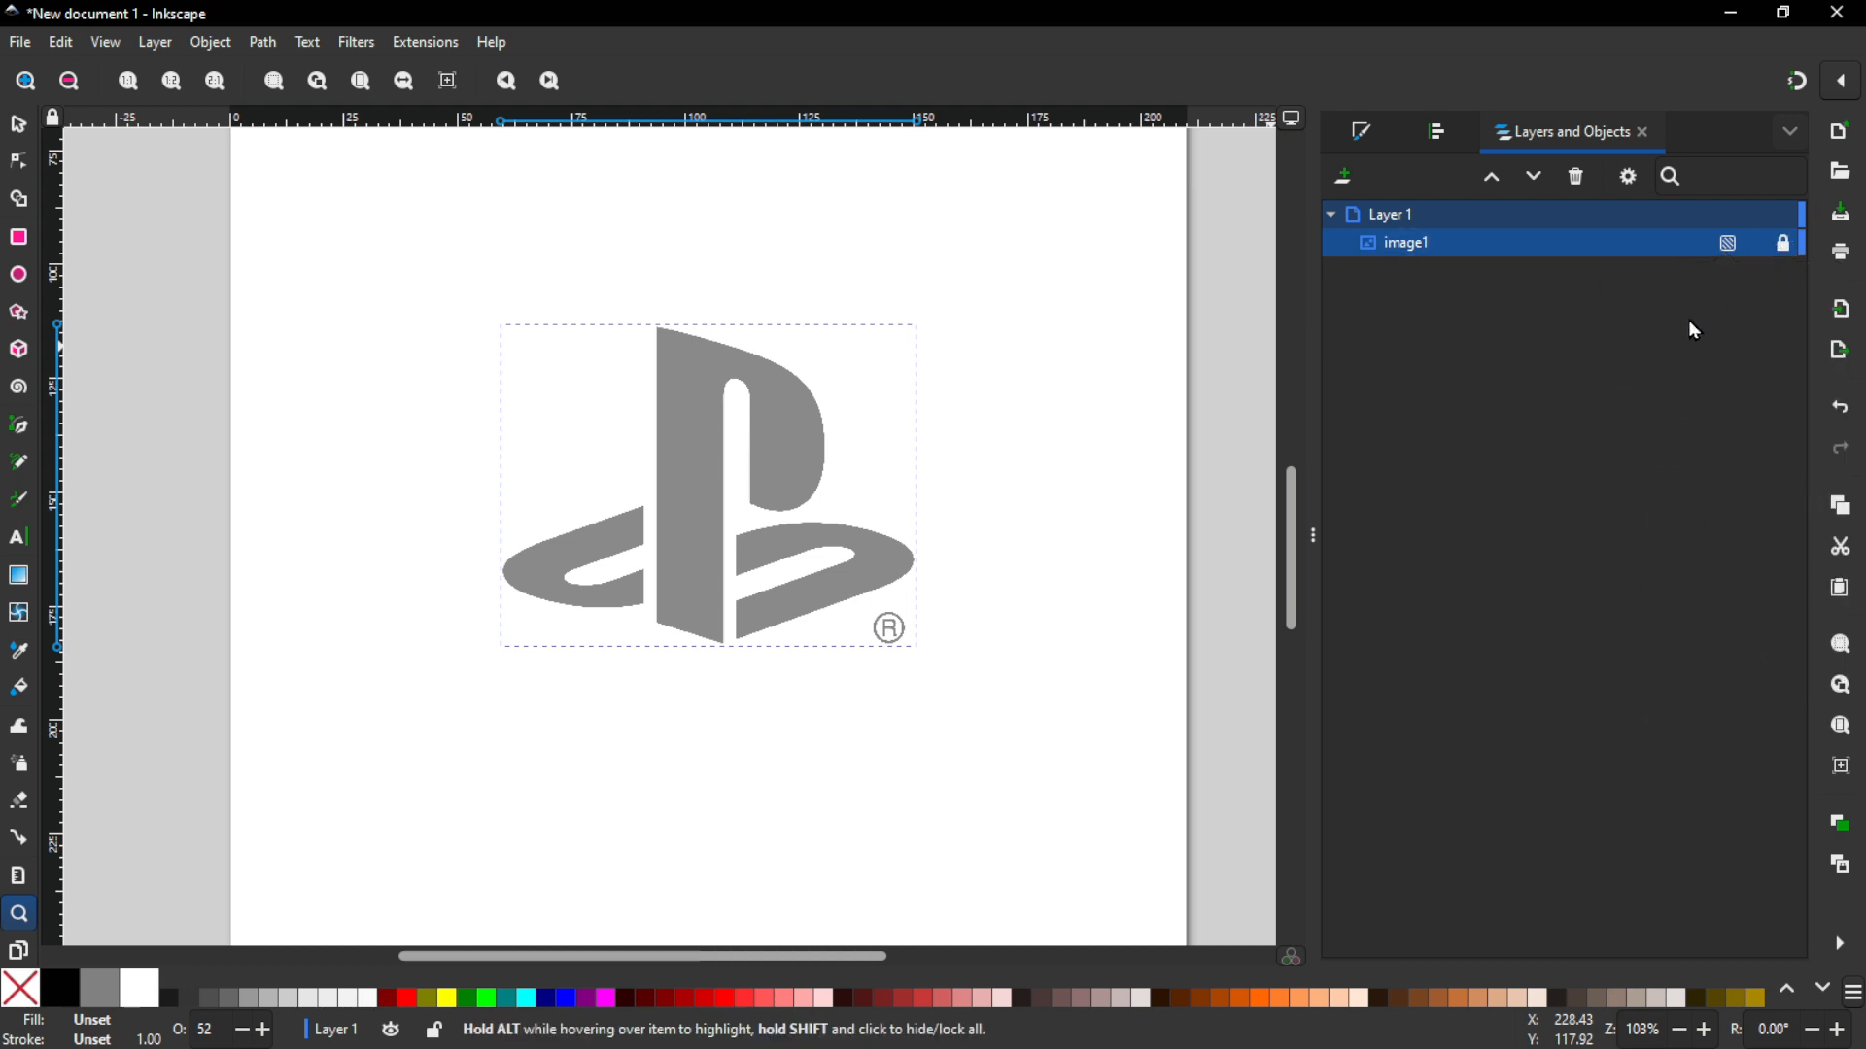
left_click(1788, 217)
Step: Add a new layer named "PS Logo" above the current layer
left_click(1347, 179)
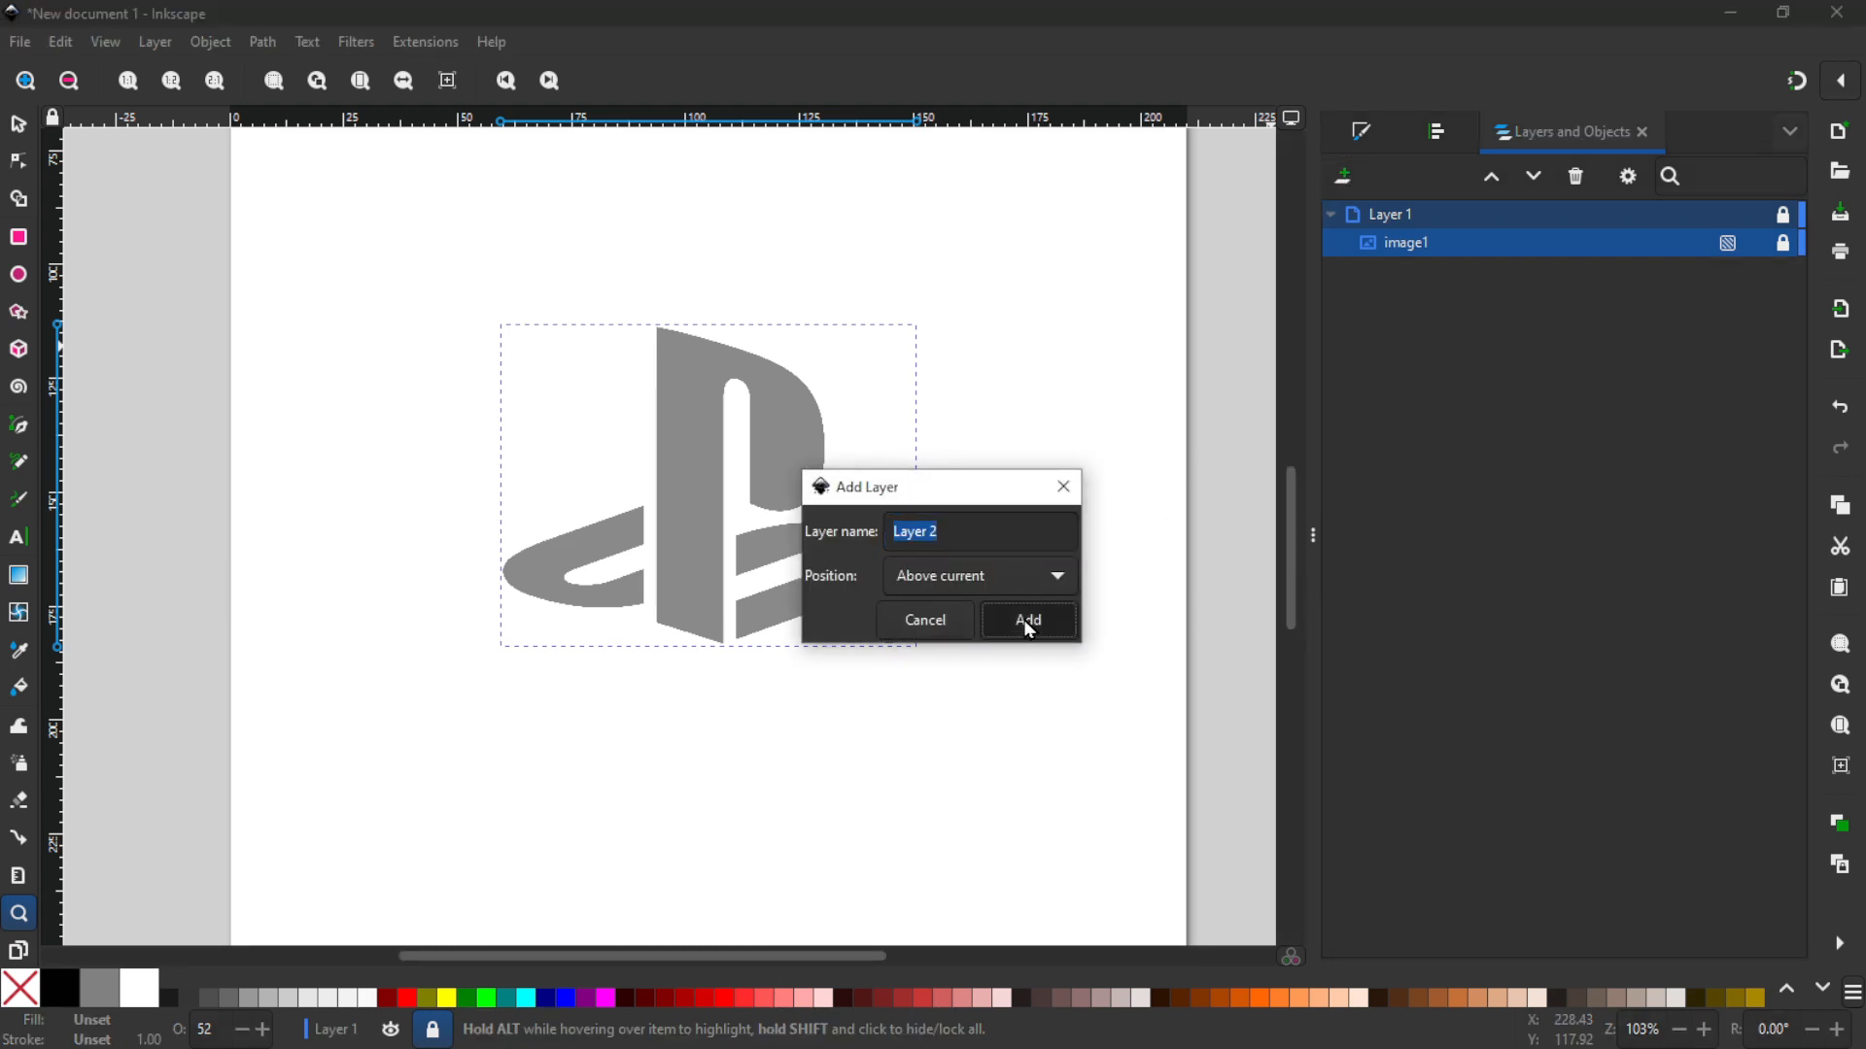
left_click_drag(970, 531, 692, 488)
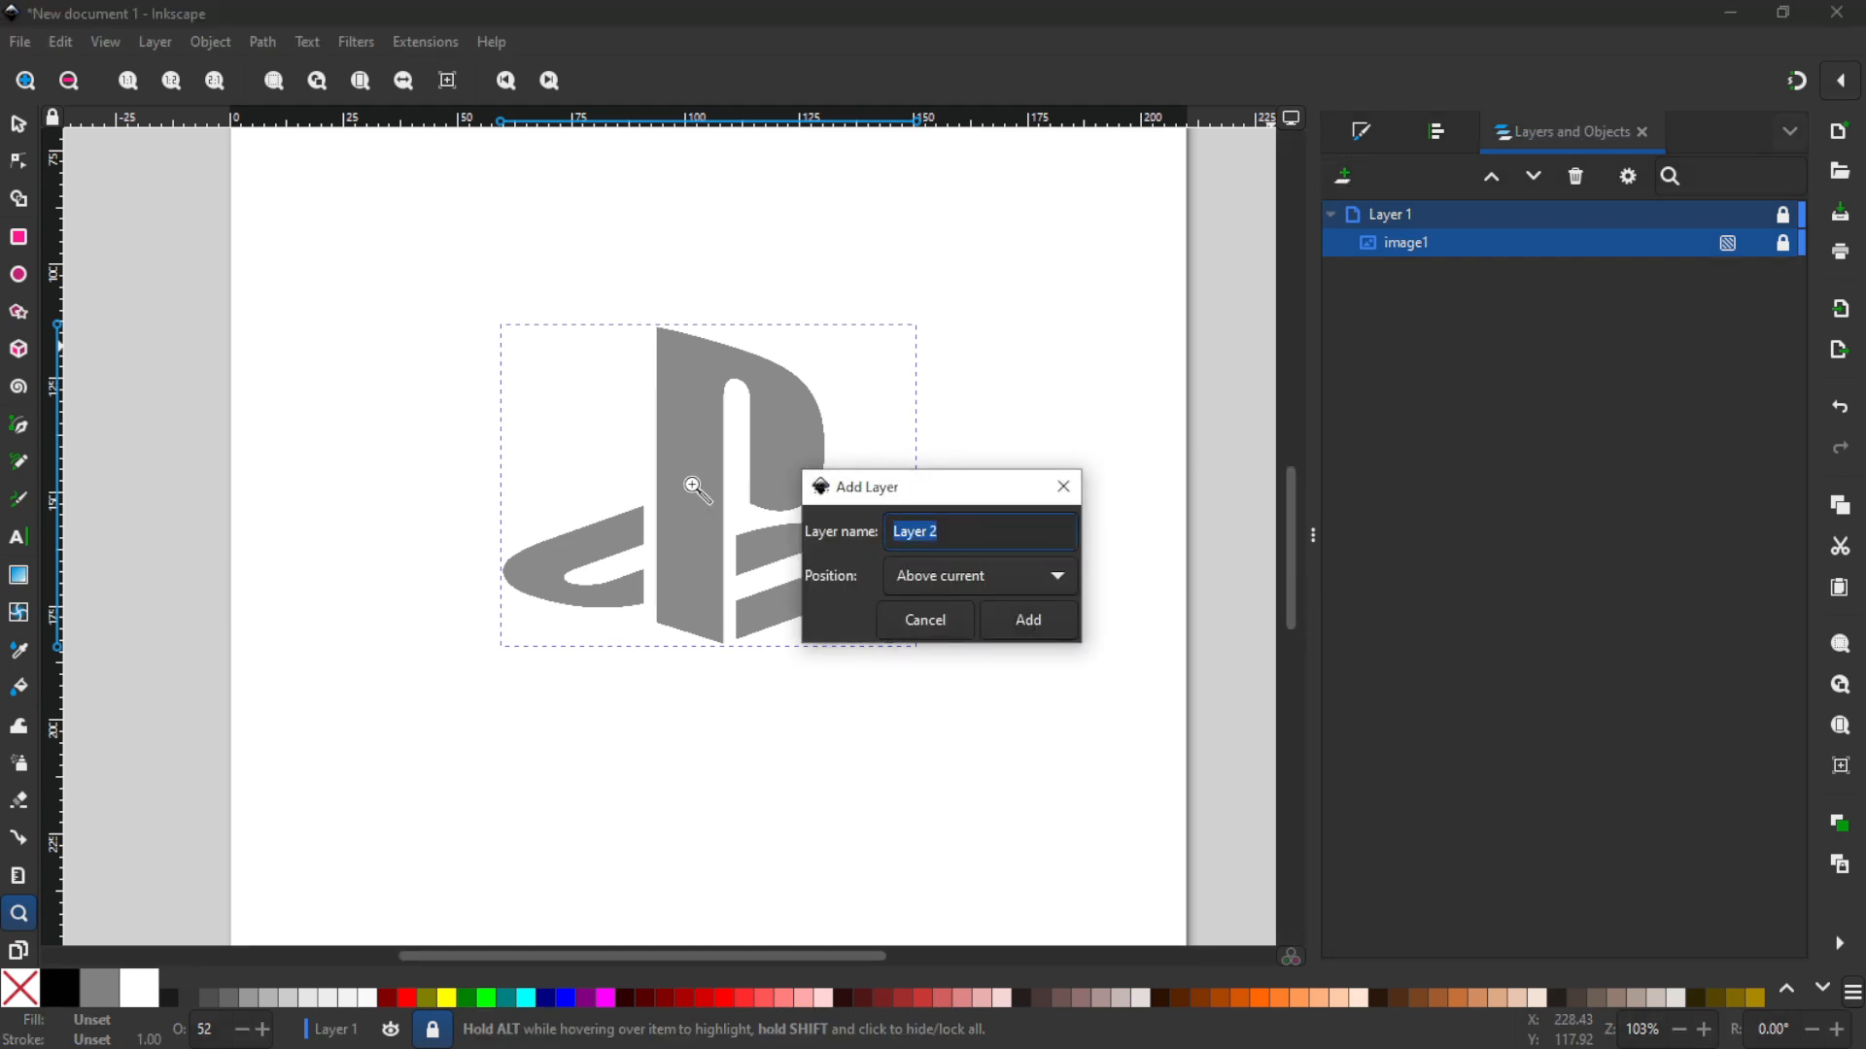
type("L")
type("PS")
key("Return")
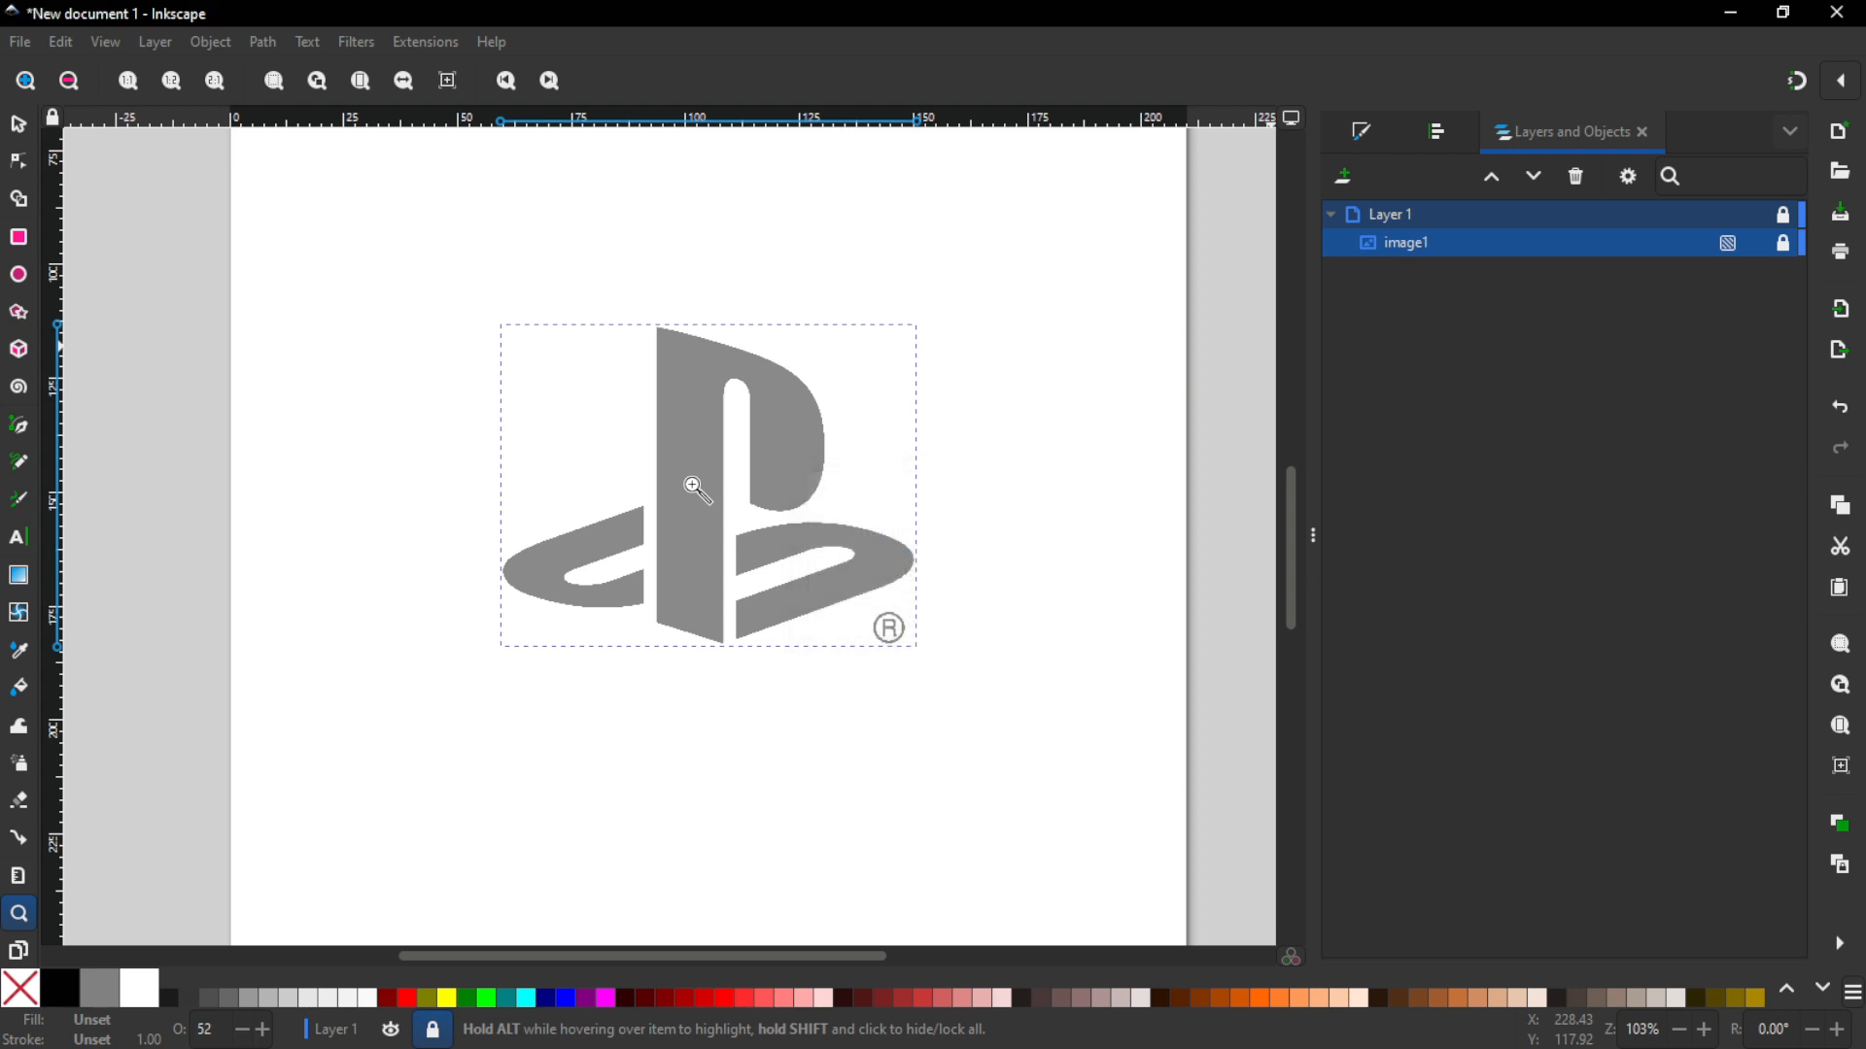
Step: Draw a rectangle about 14.8 by 61.1 mm over the vertical stem of the P, from its lower-left corner up to the slanted top
left_click(707, 547)
left_click(708, 526)
key("space")
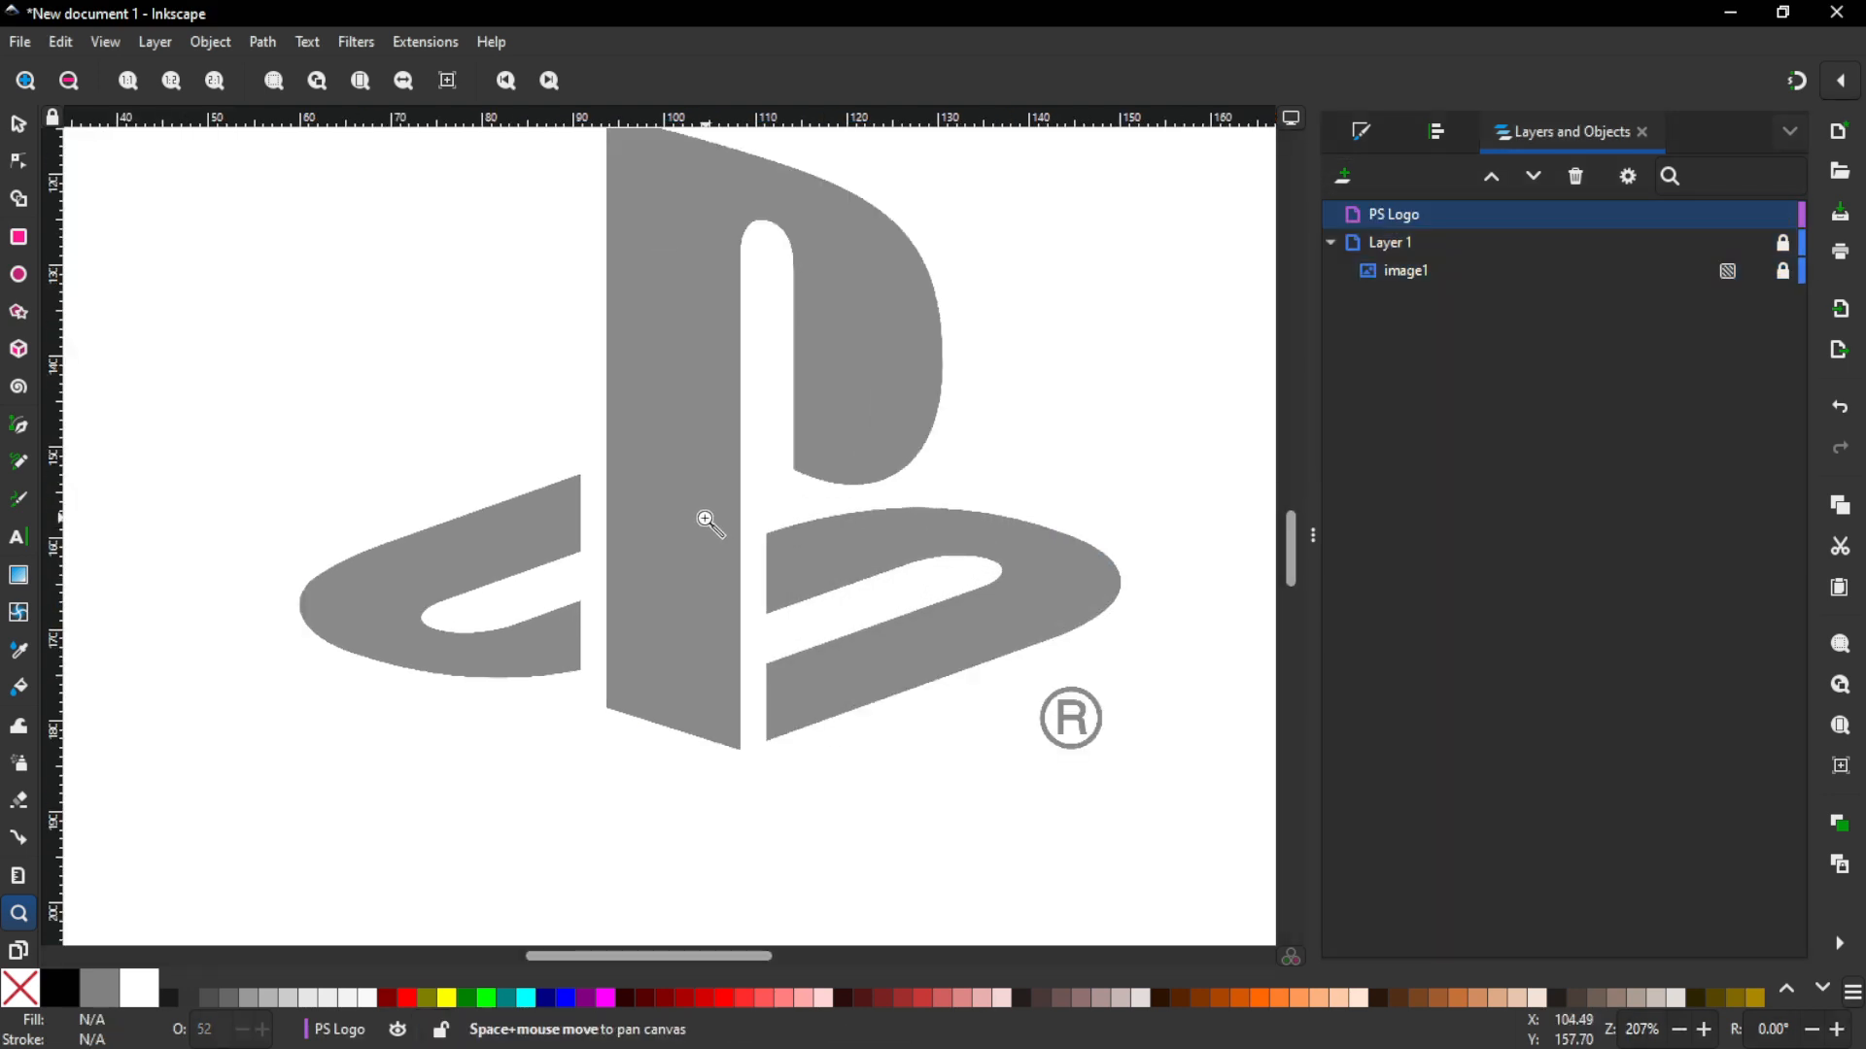
left_click_drag(705, 521, 415, 497)
left_click_drag(375, 366, 725, 516)
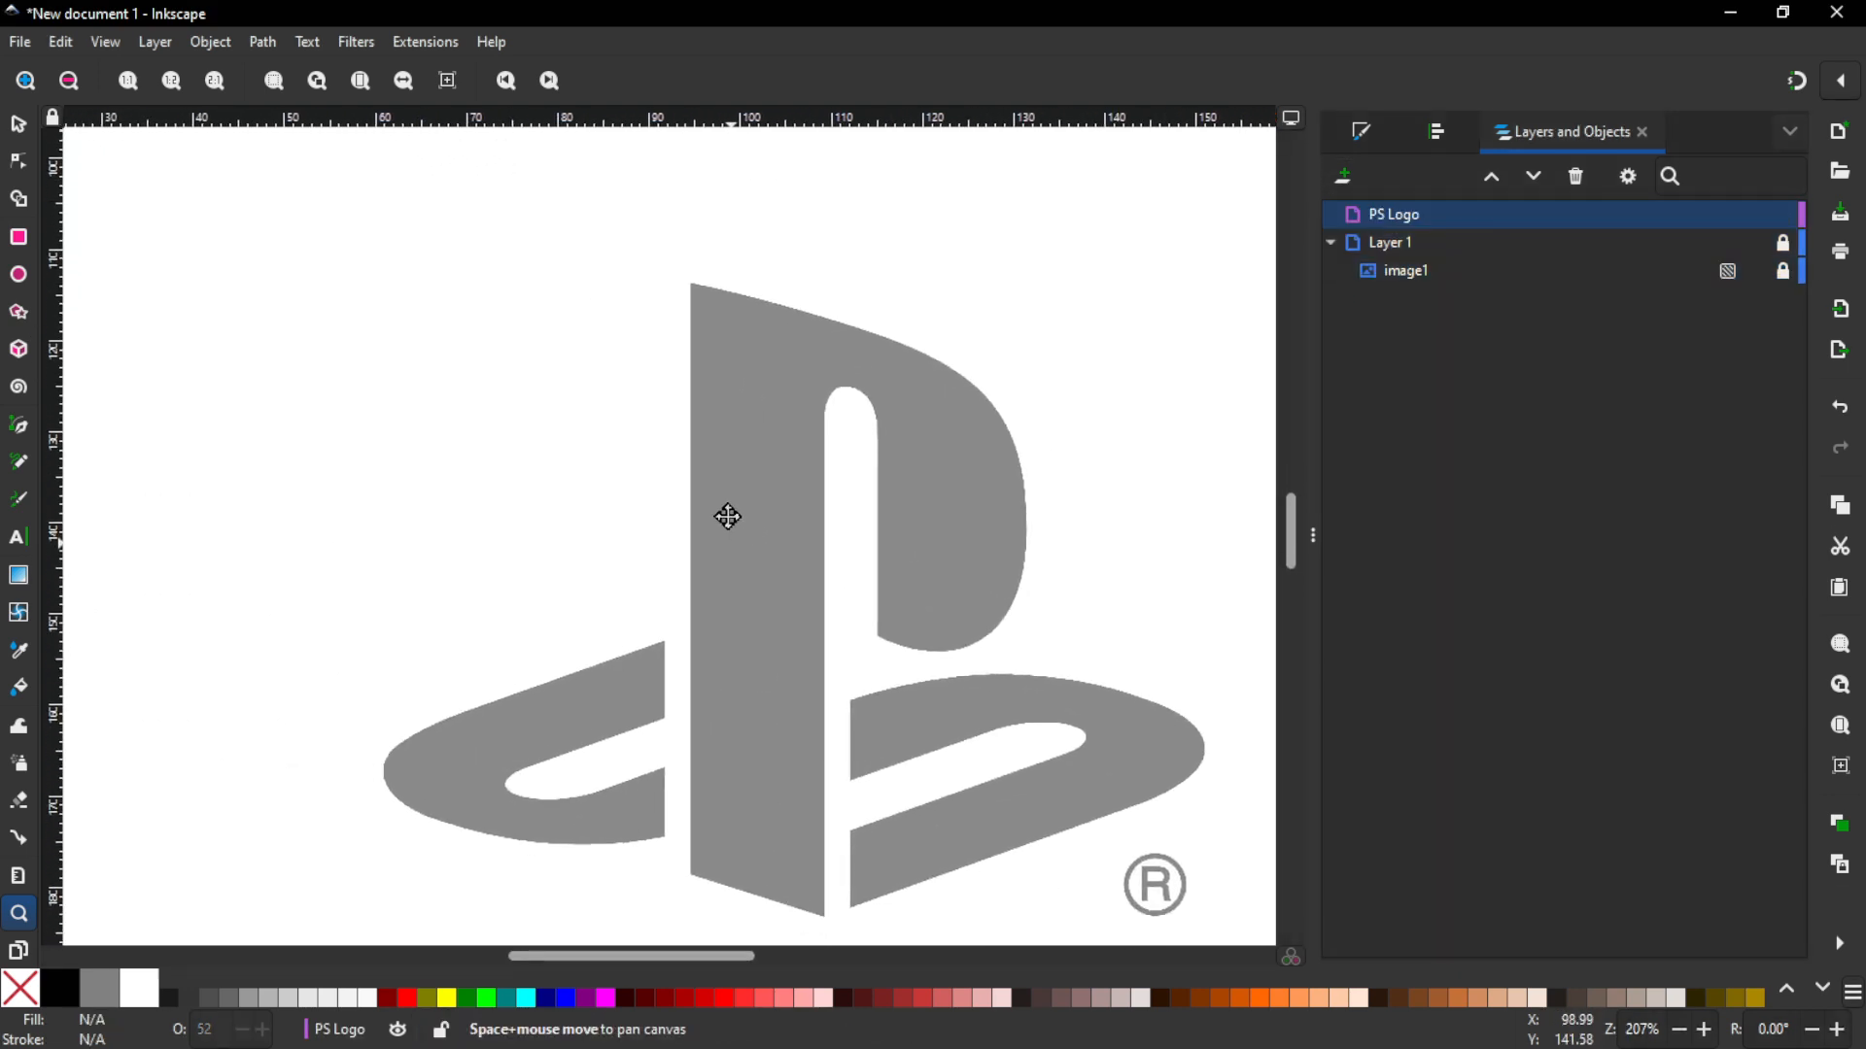
left_click(20, 240)
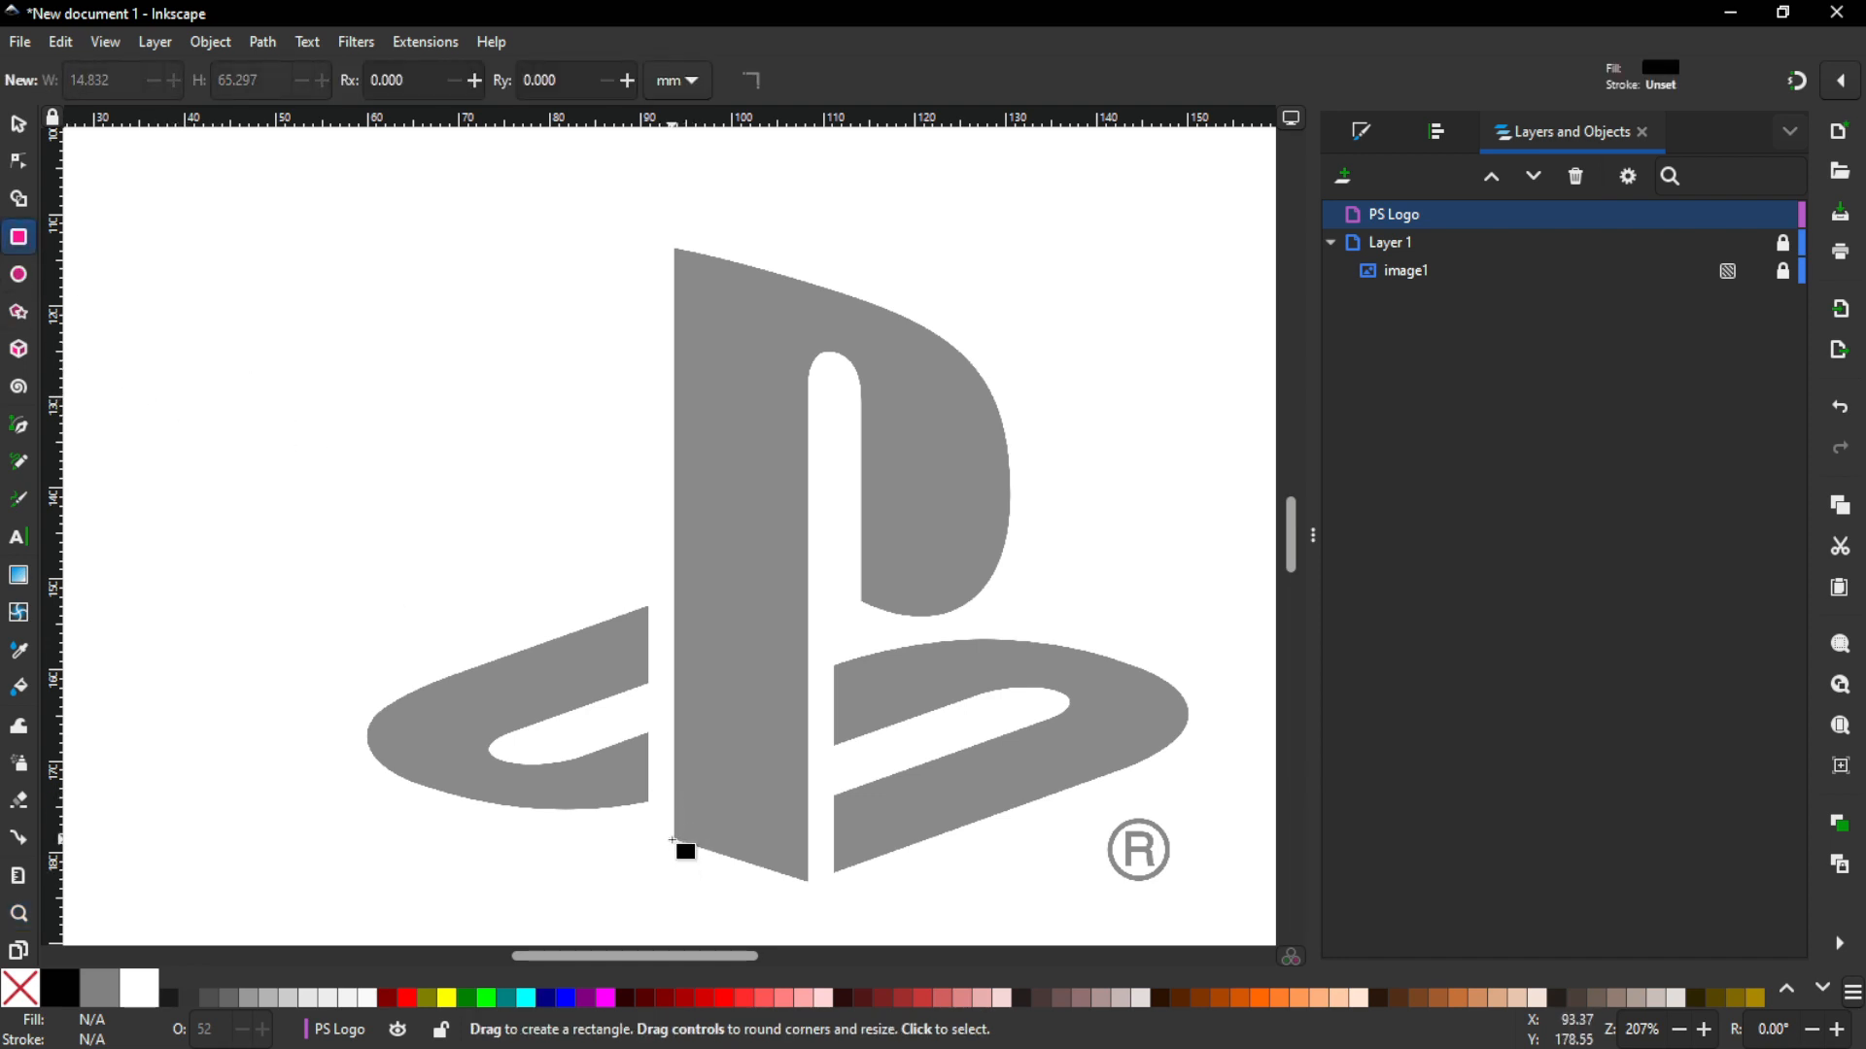
mouse_move(674, 840)
left_mouse_down()
mouse_move(772, 467)
mouse_move(822, 357)
mouse_move(809, 282)
left_mouse_up()
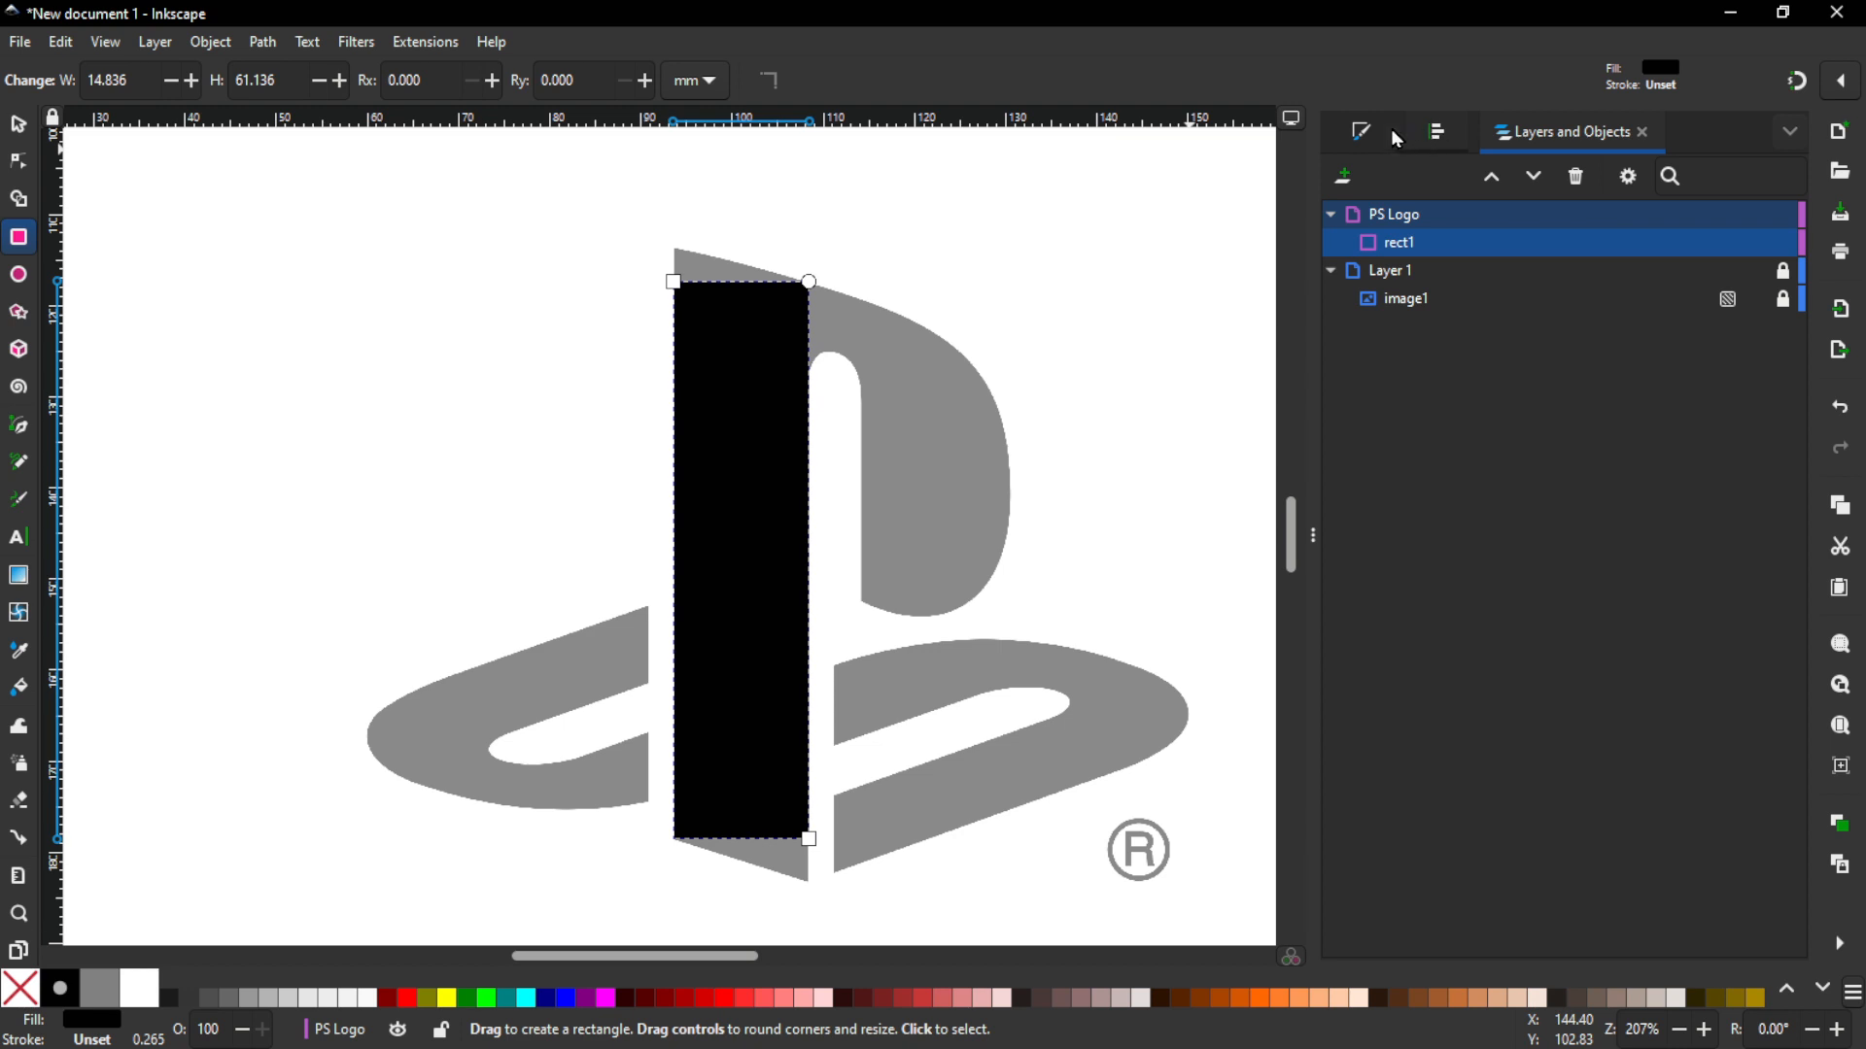
Step: Make the rectangle's fill fully transparent by setting its alpha to 0
left_click(1359, 134)
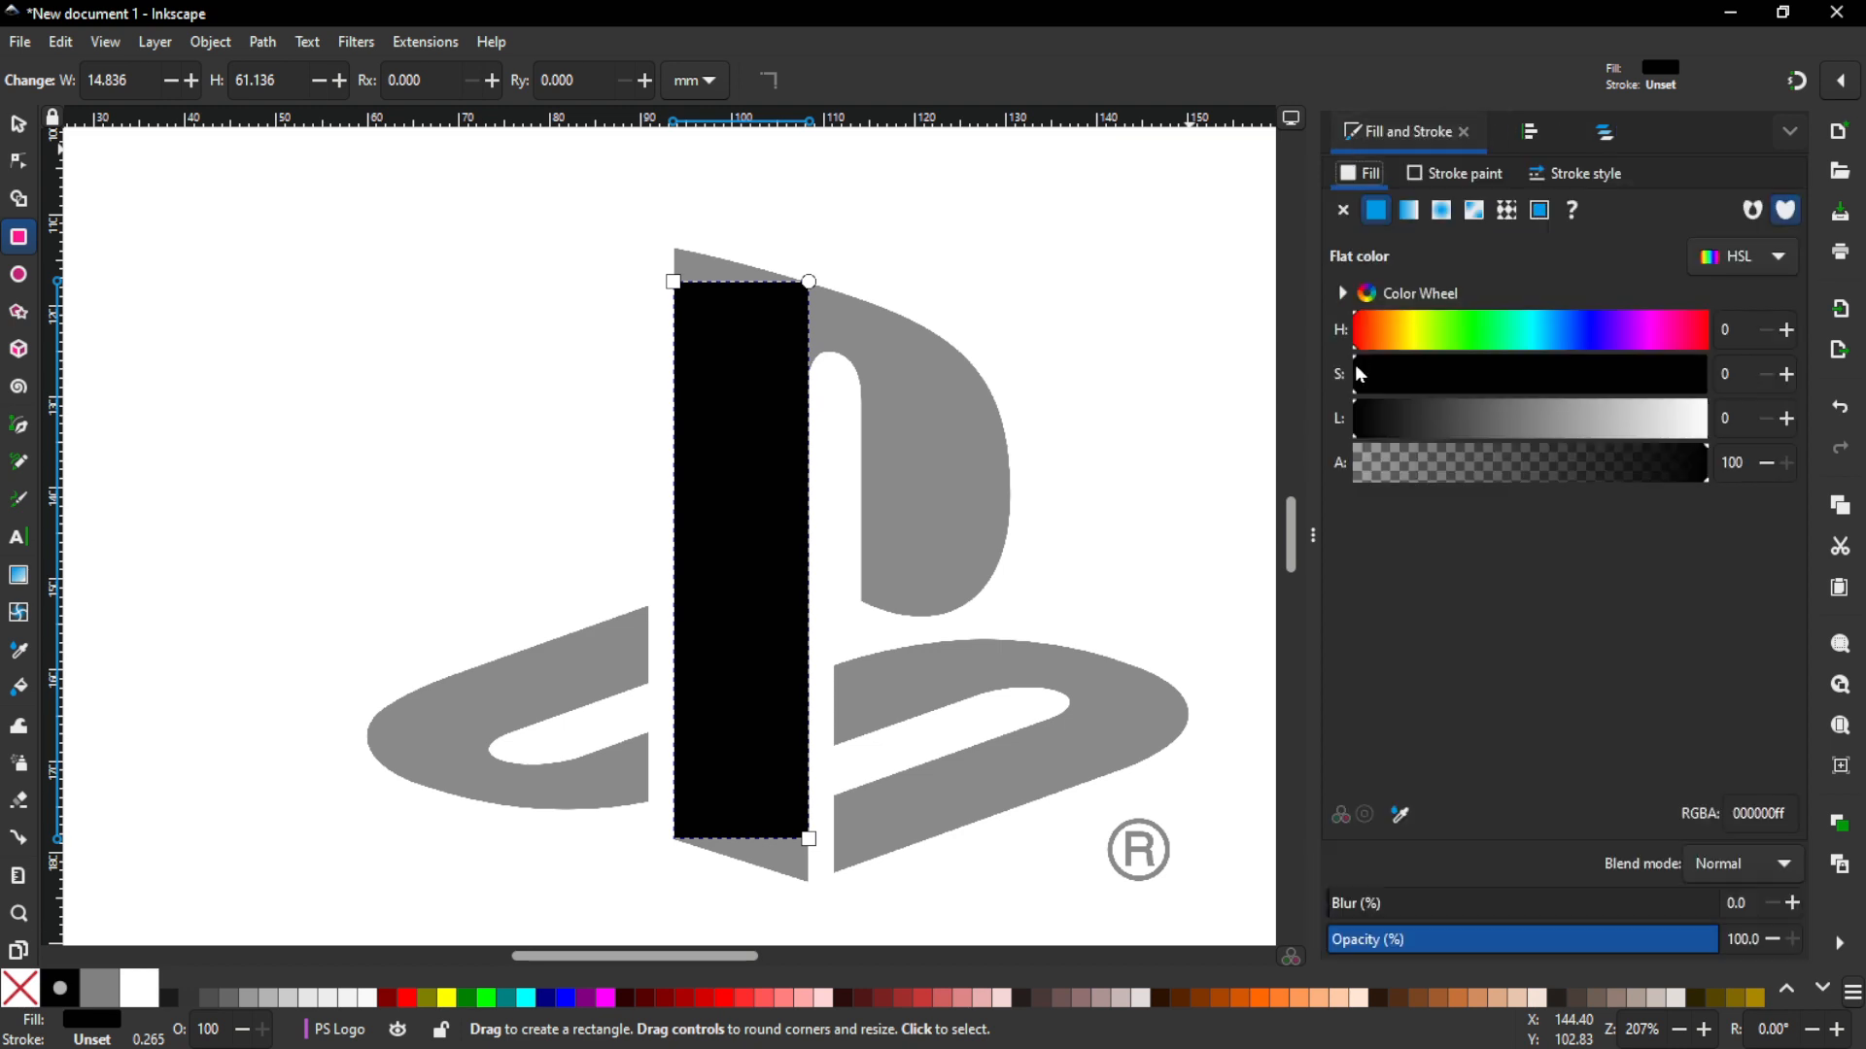
left_click(1578, 175)
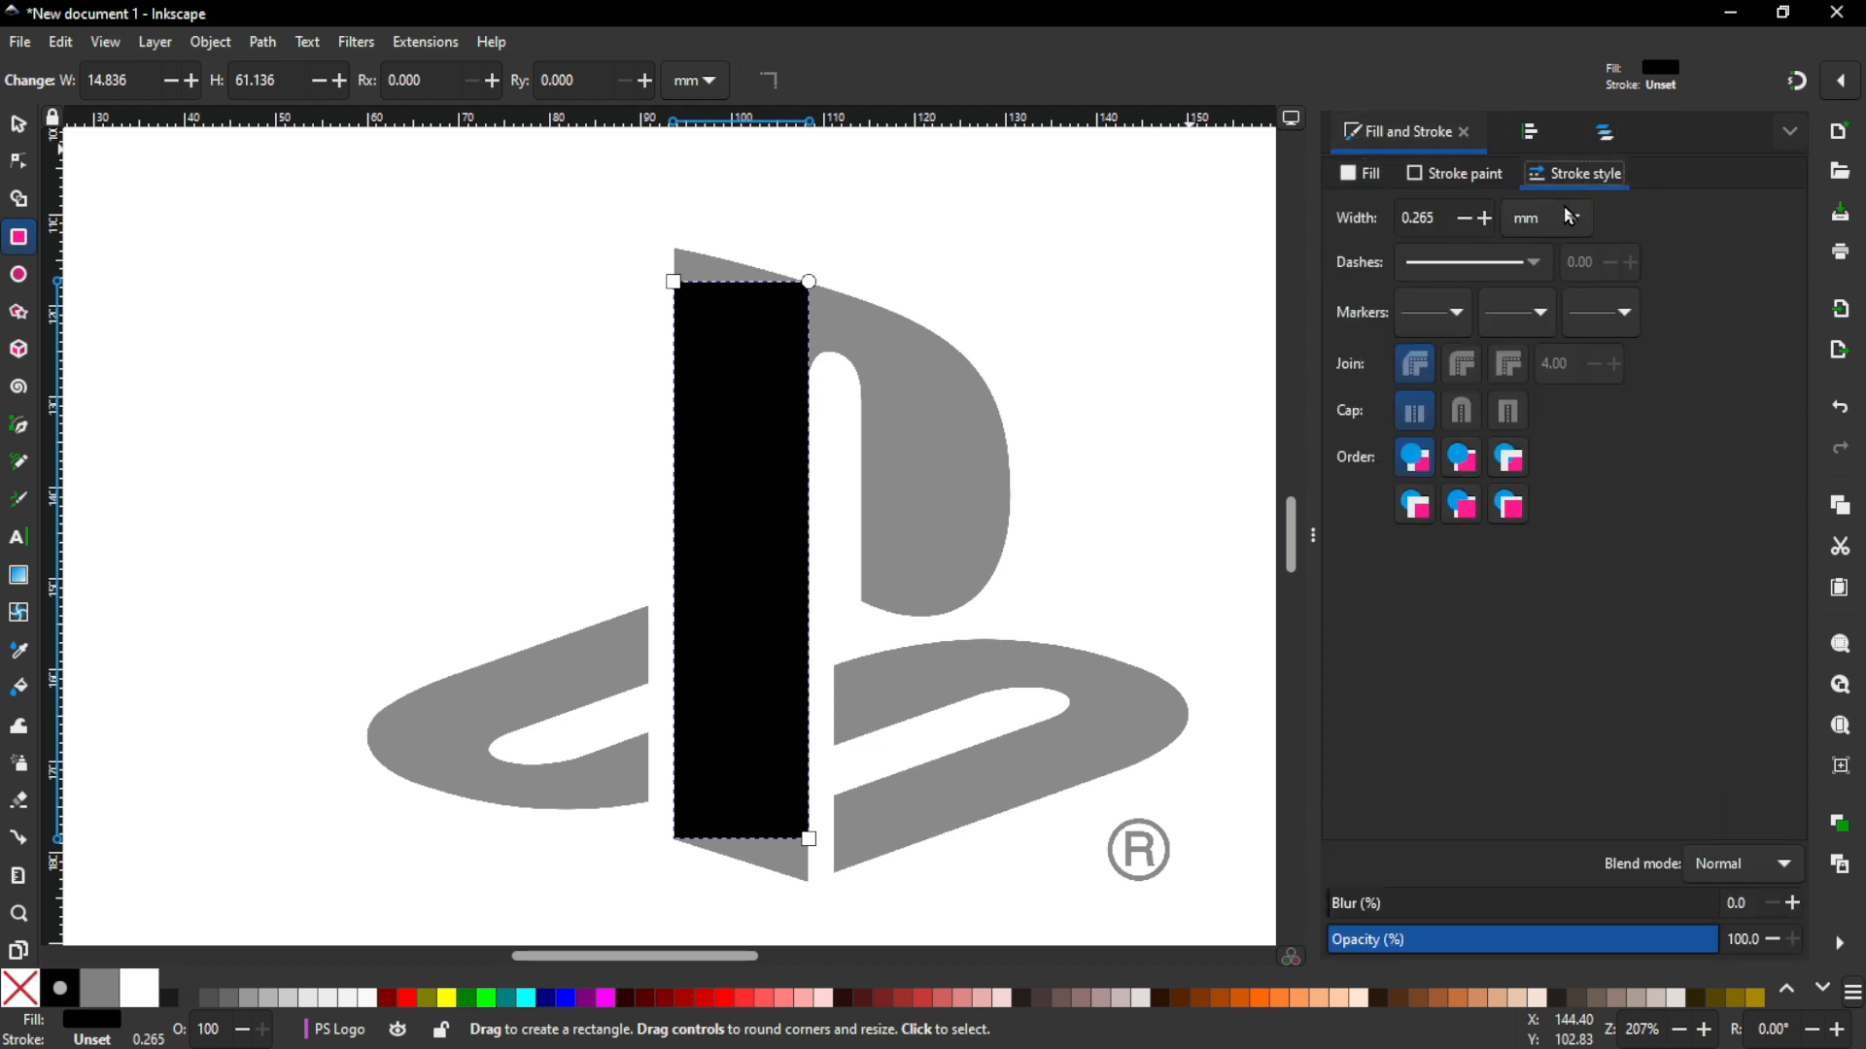
left_click(1447, 173)
left_click(1359, 175)
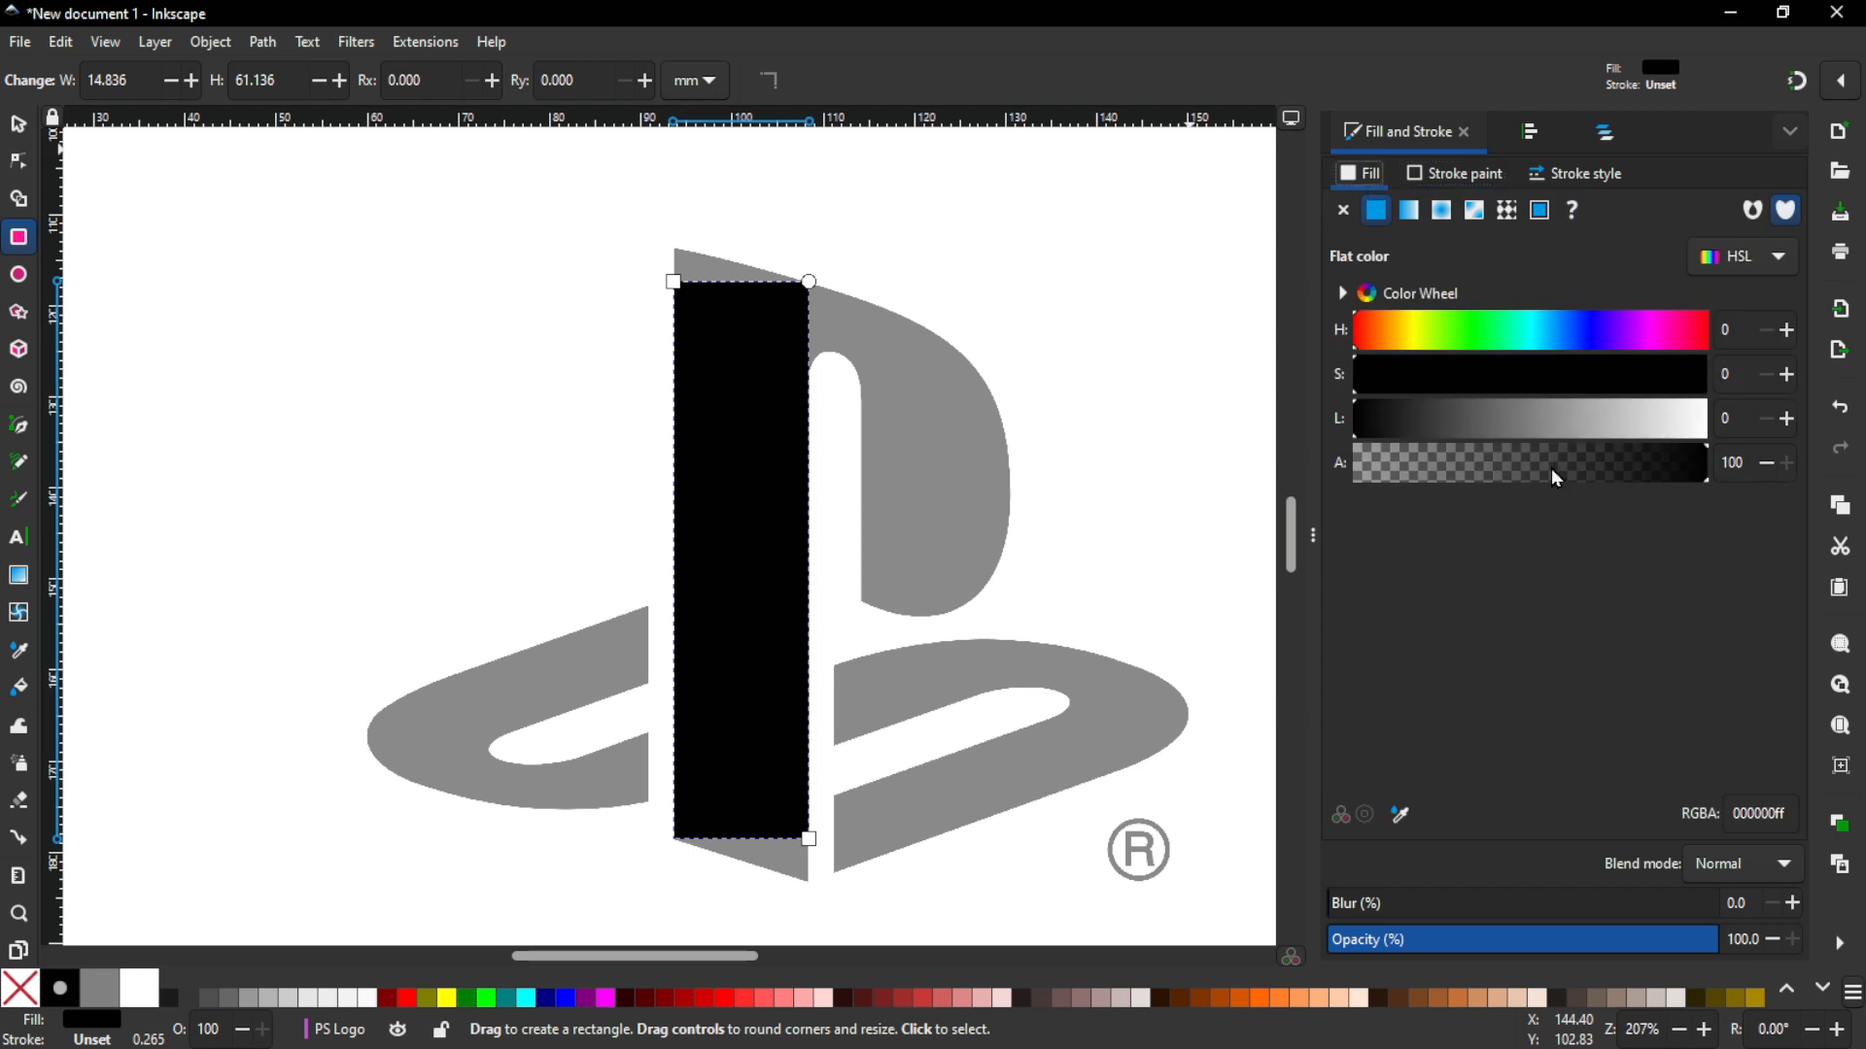
left_click_drag(1555, 476, 1302, 471)
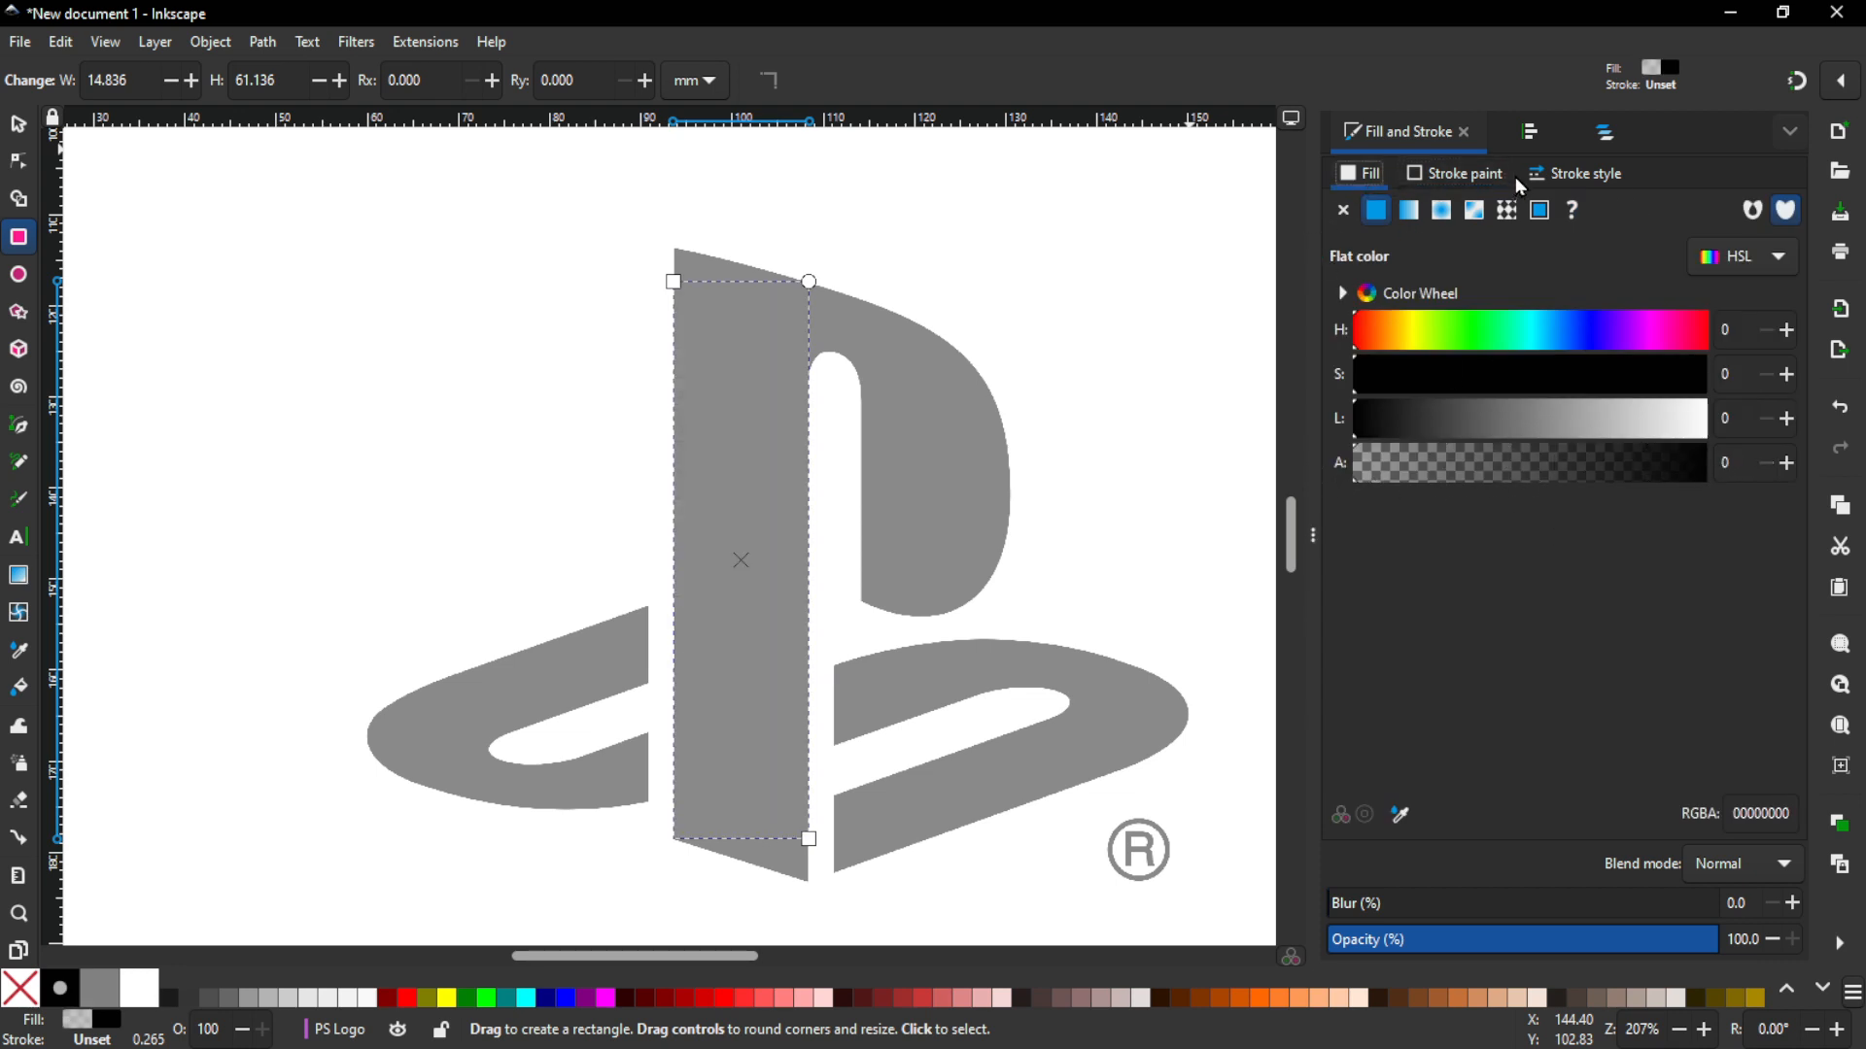
Step: Give the rectangle a flat black stroke and choose the second paint-order option in the stroke style
left_click(1469, 175)
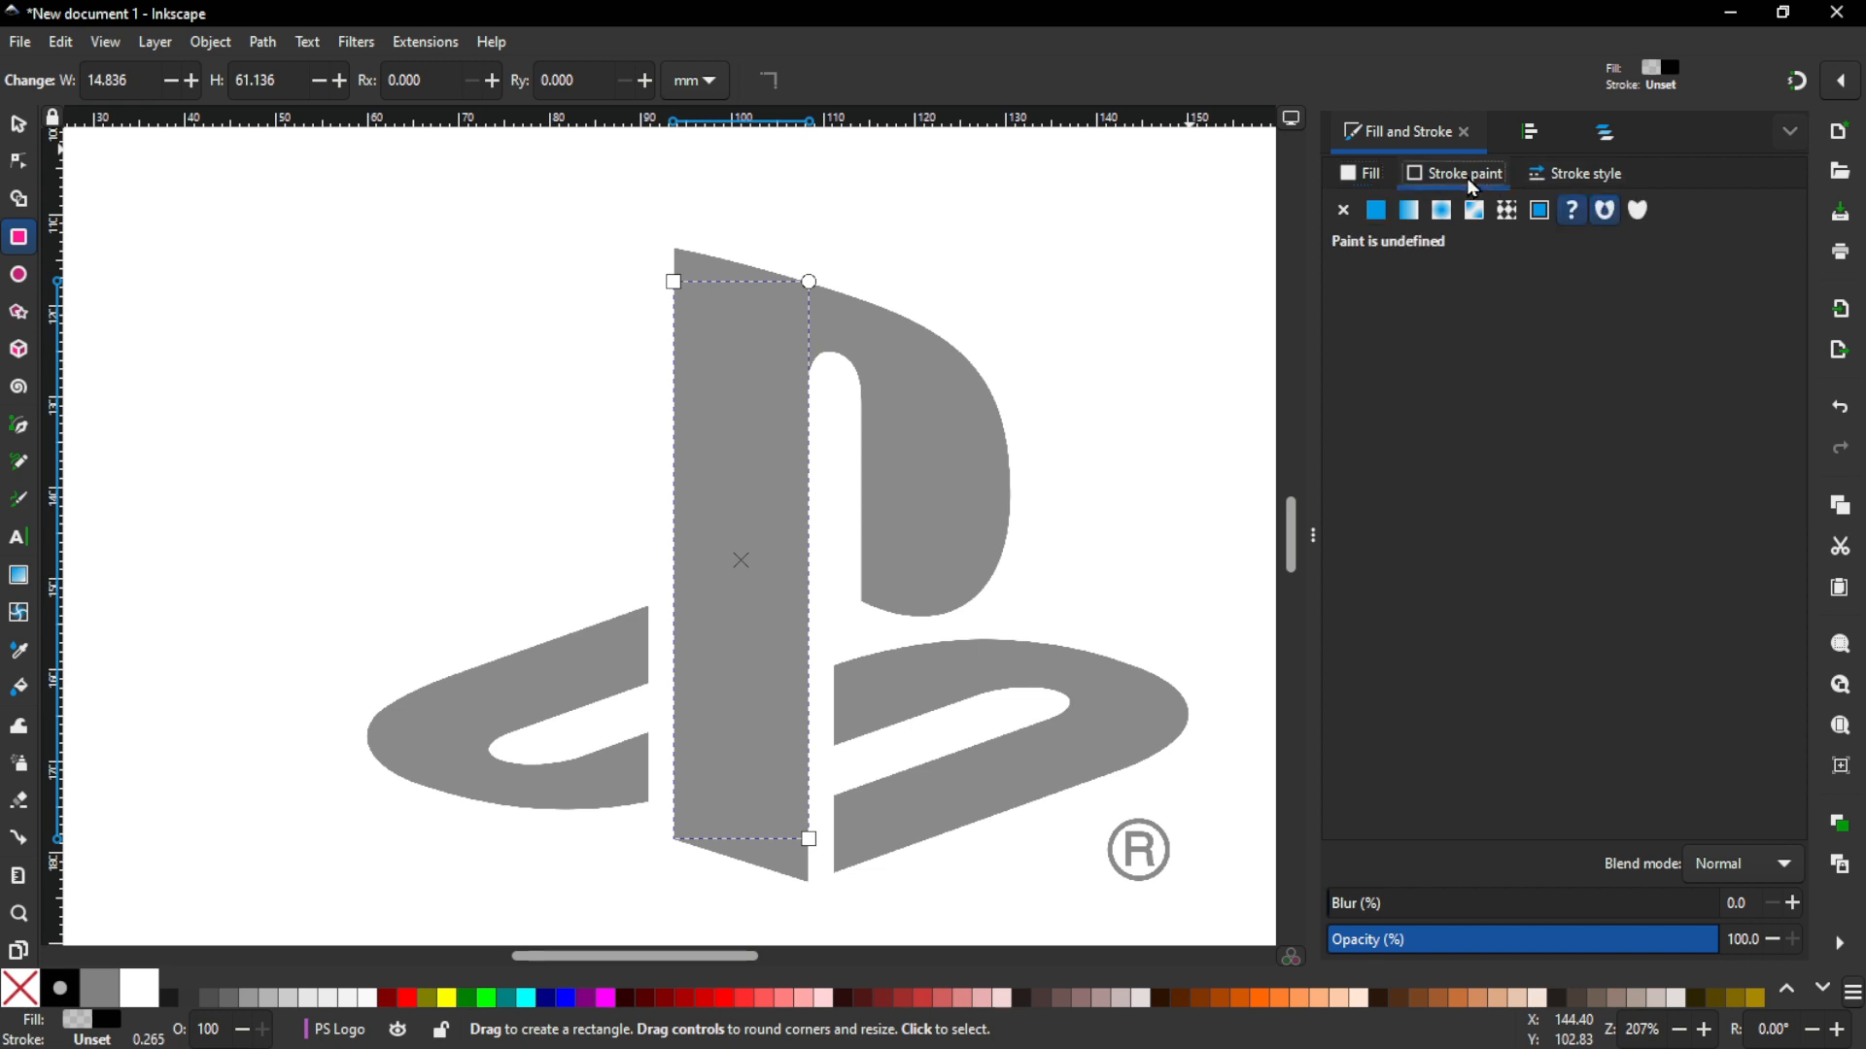
left_click(1378, 215)
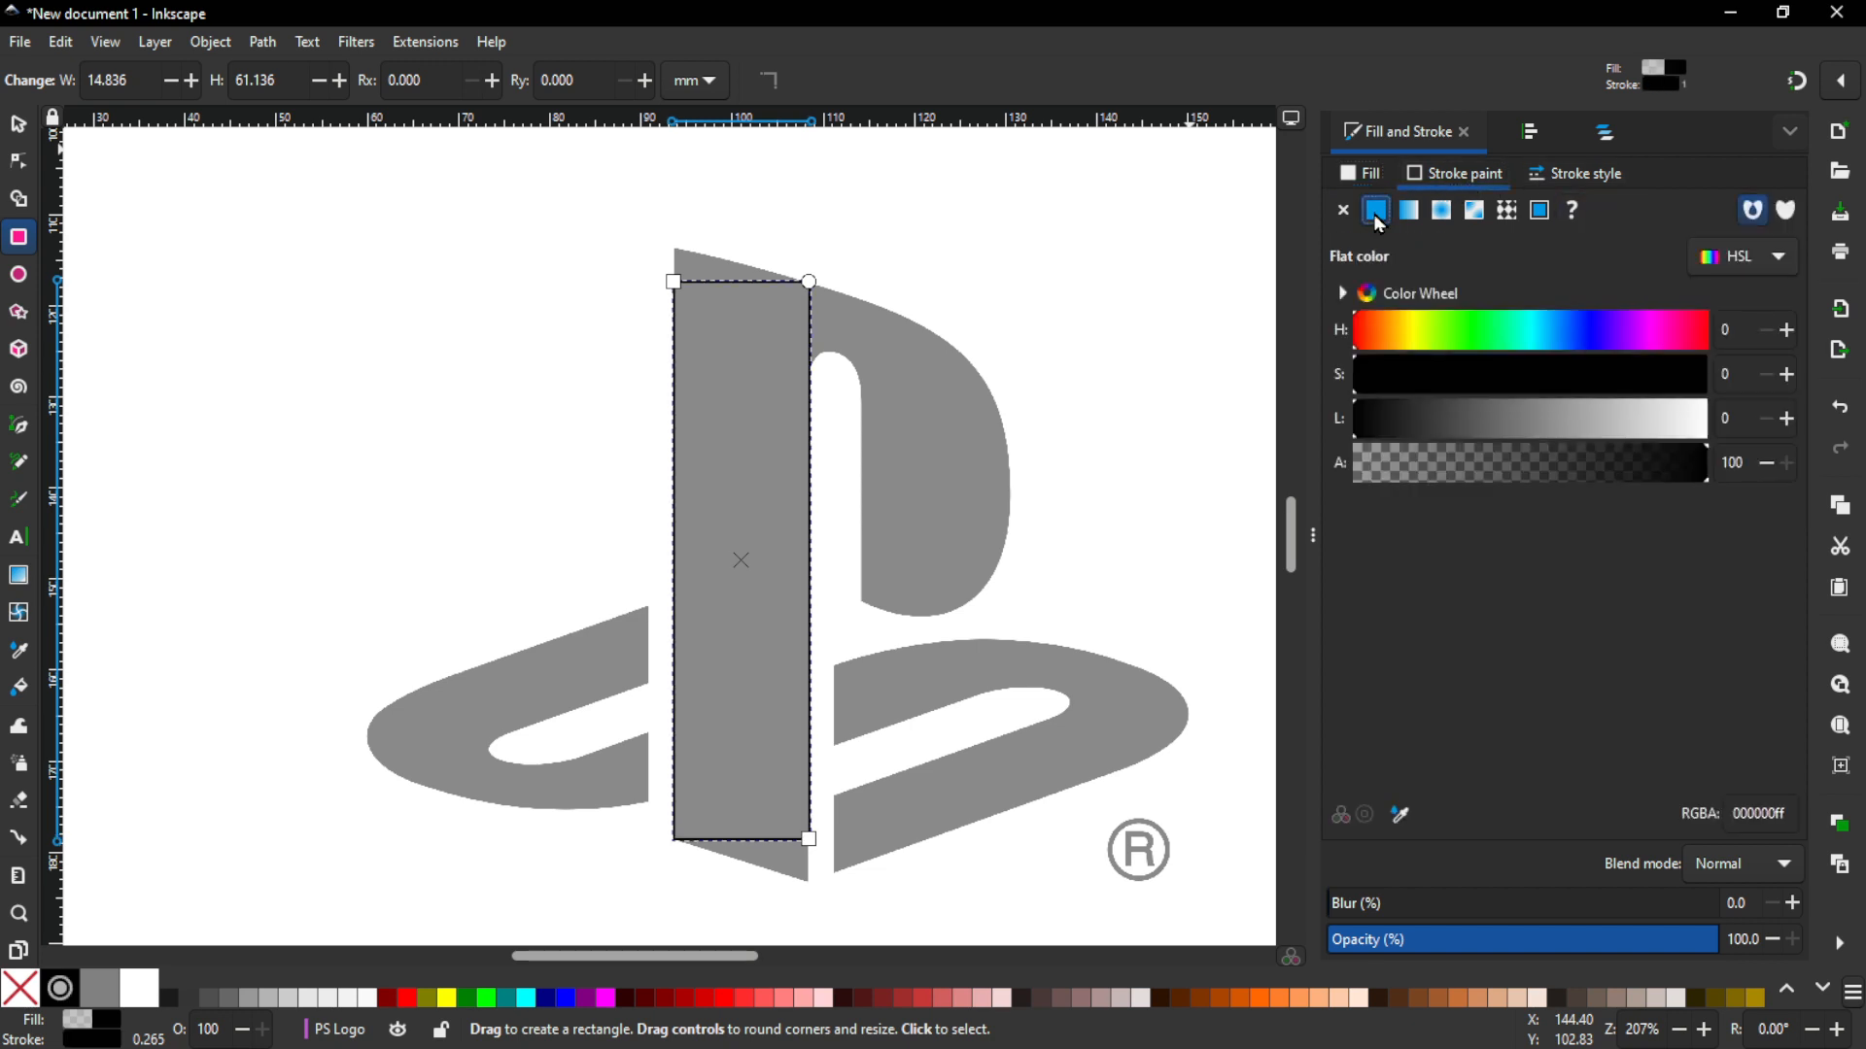
left_click(1590, 186)
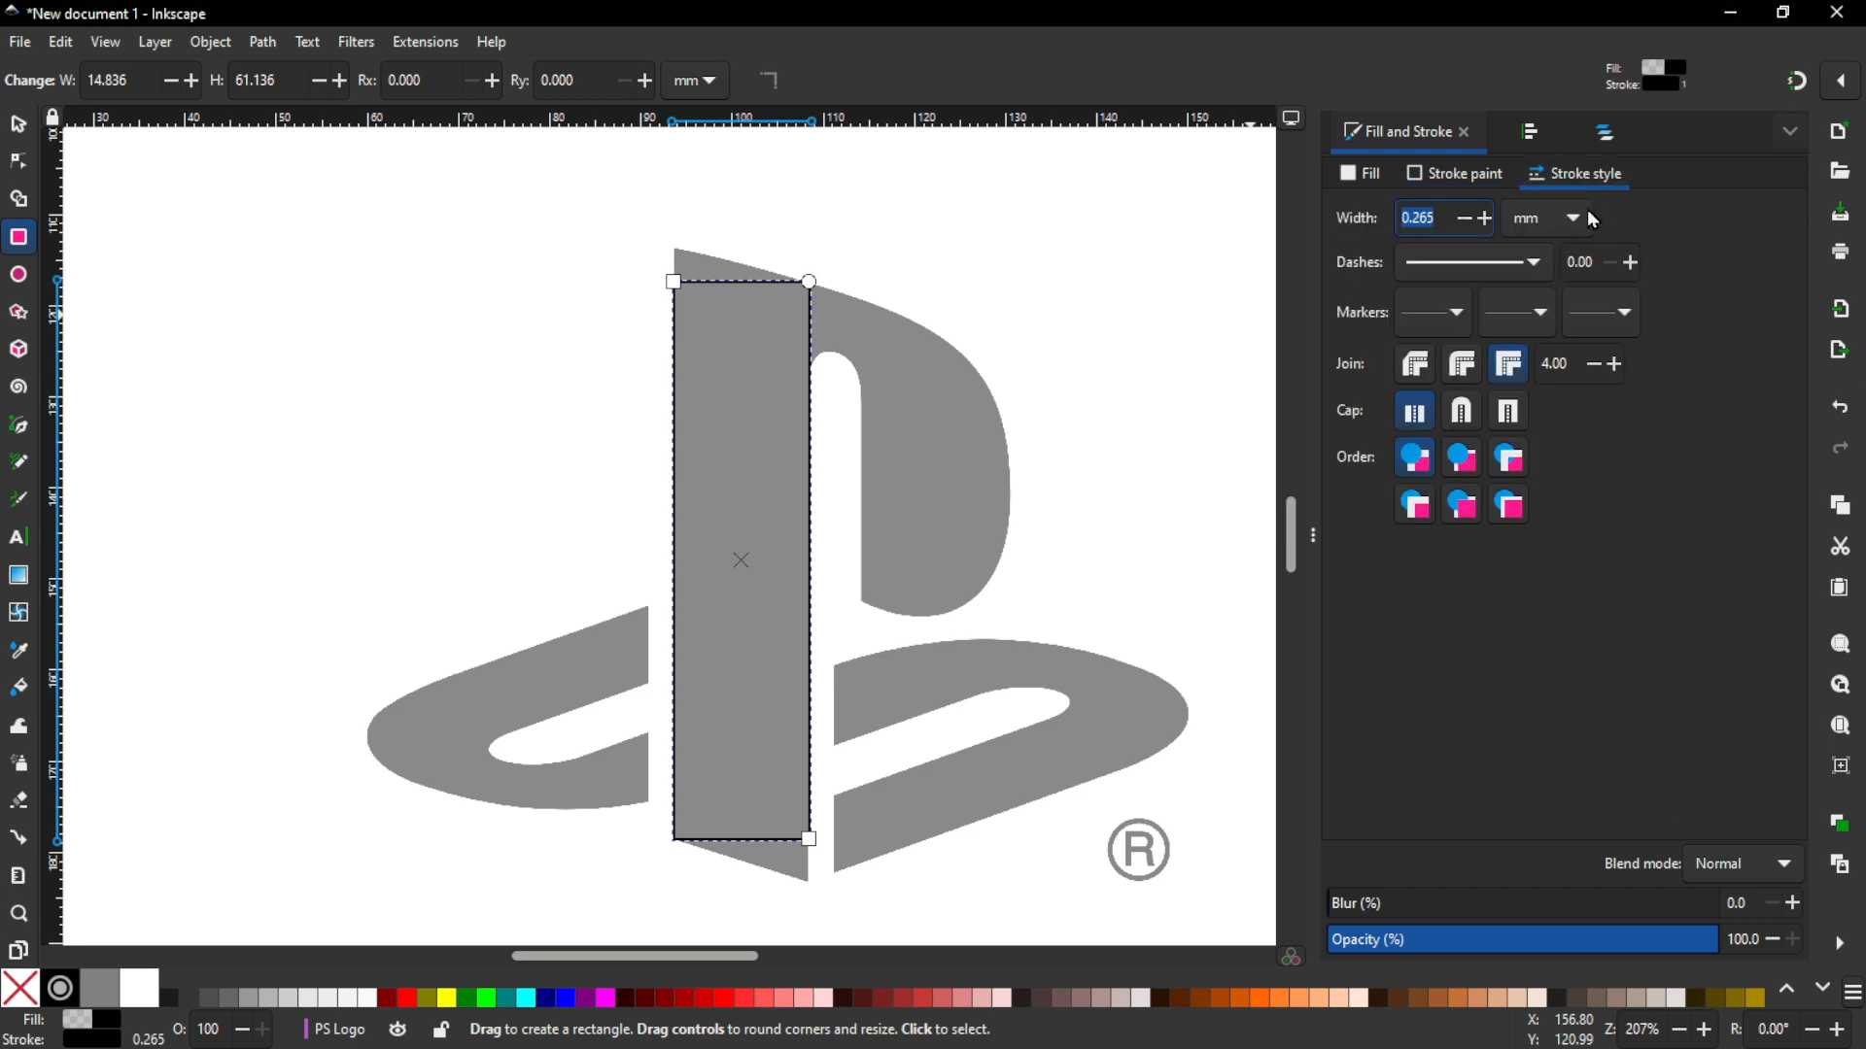
left_click(1460, 474)
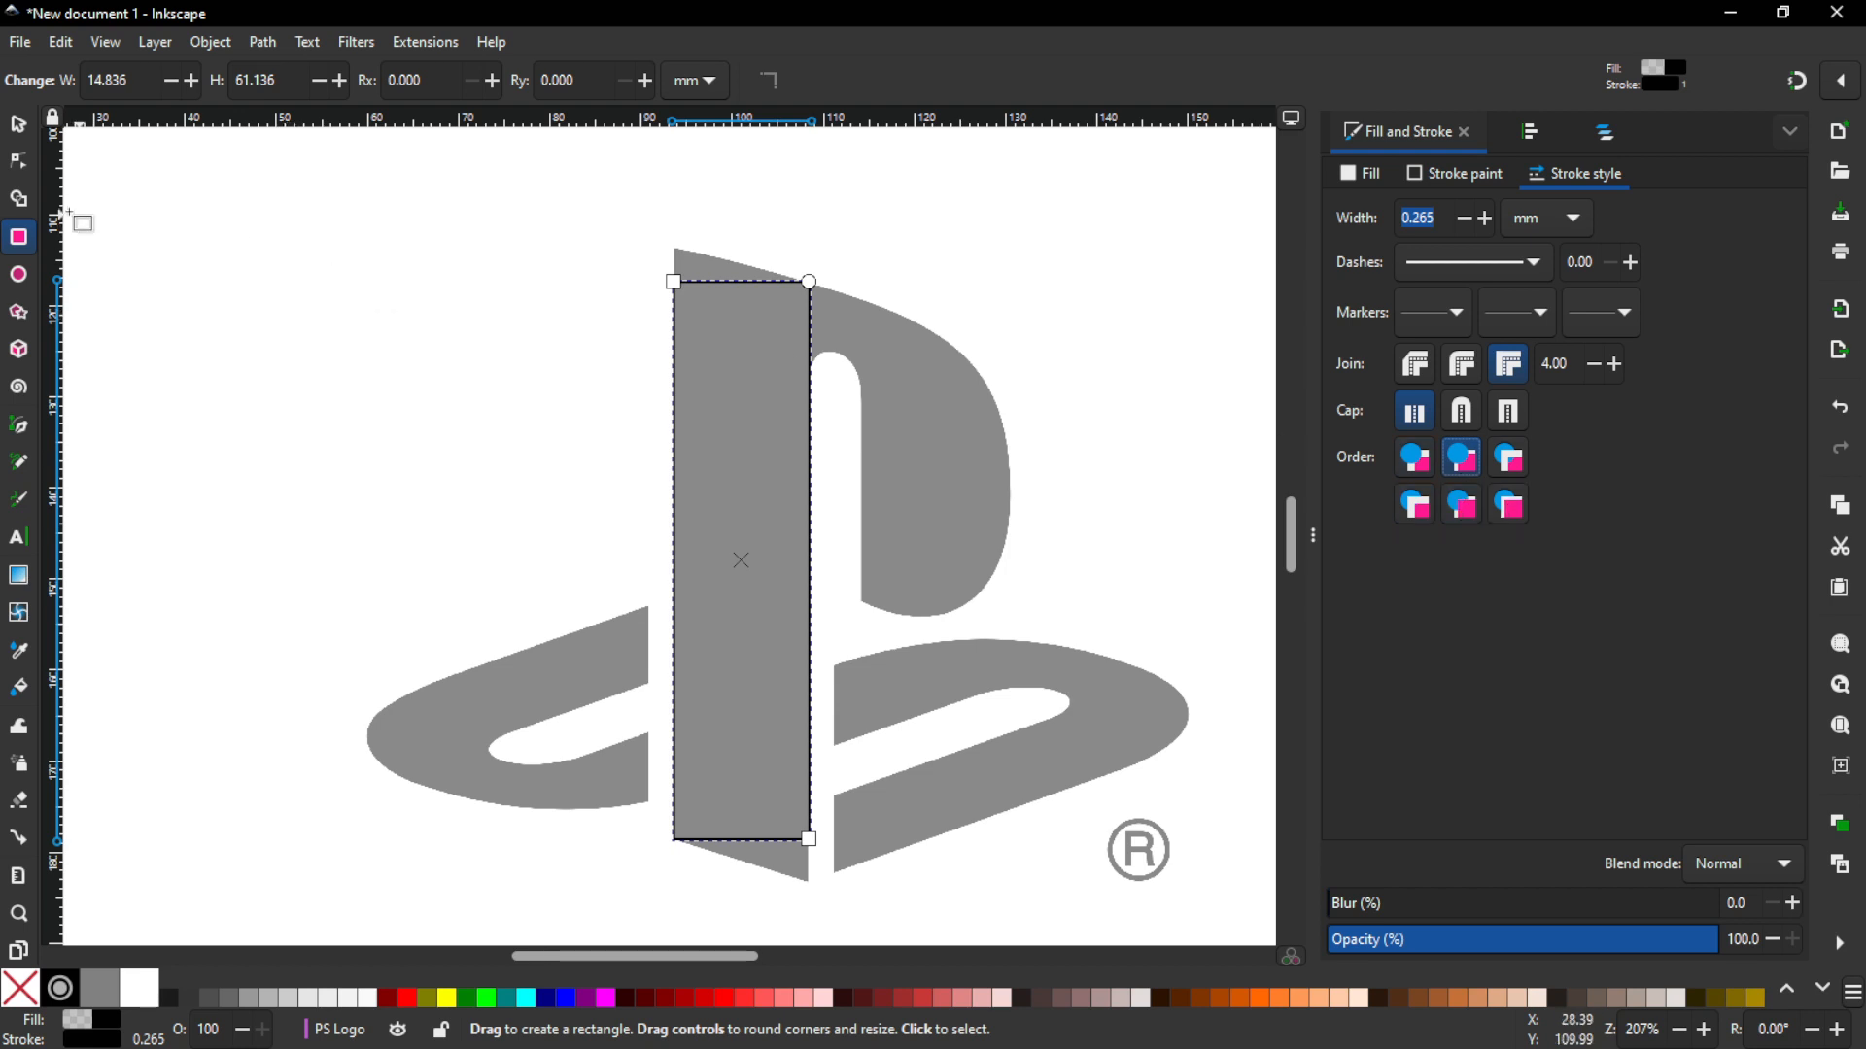
Step: Convert the rectangle to a path and move its upper-left node up about 3.6 mm to the stem's peak
left_click(19, 161)
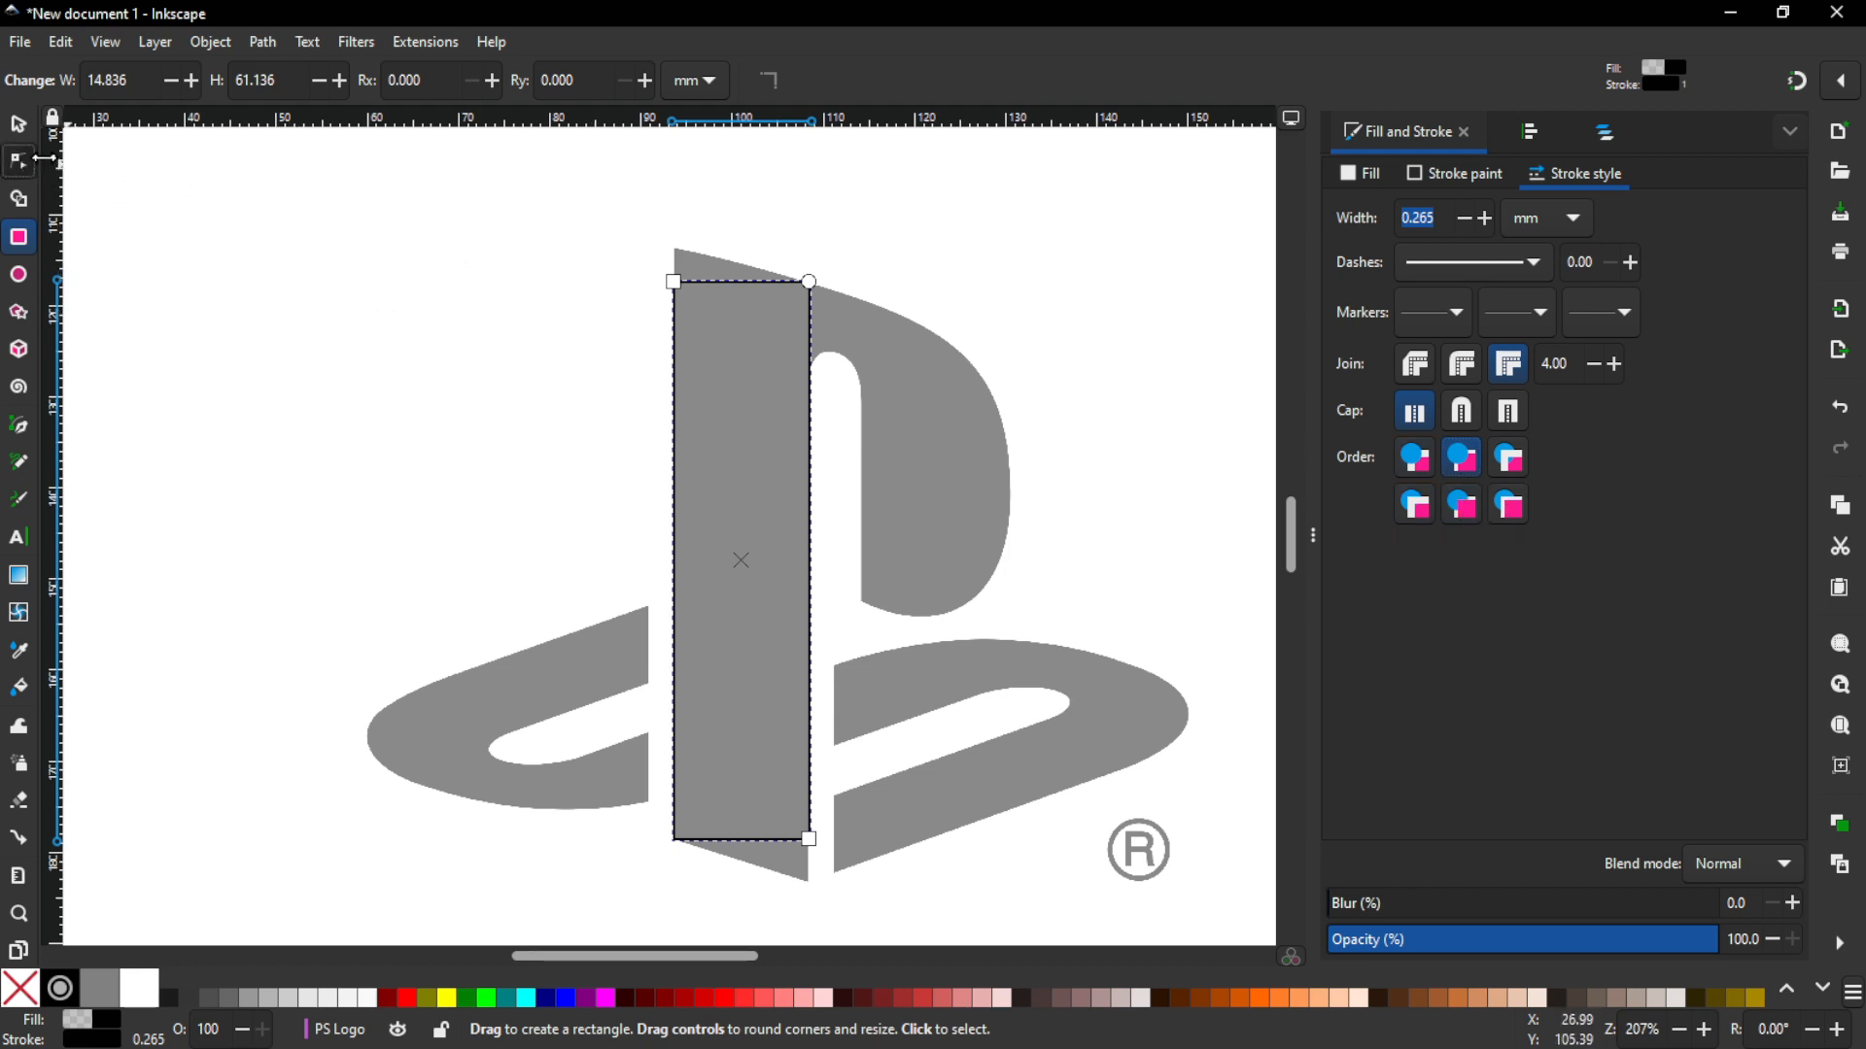
left_click(260, 43)
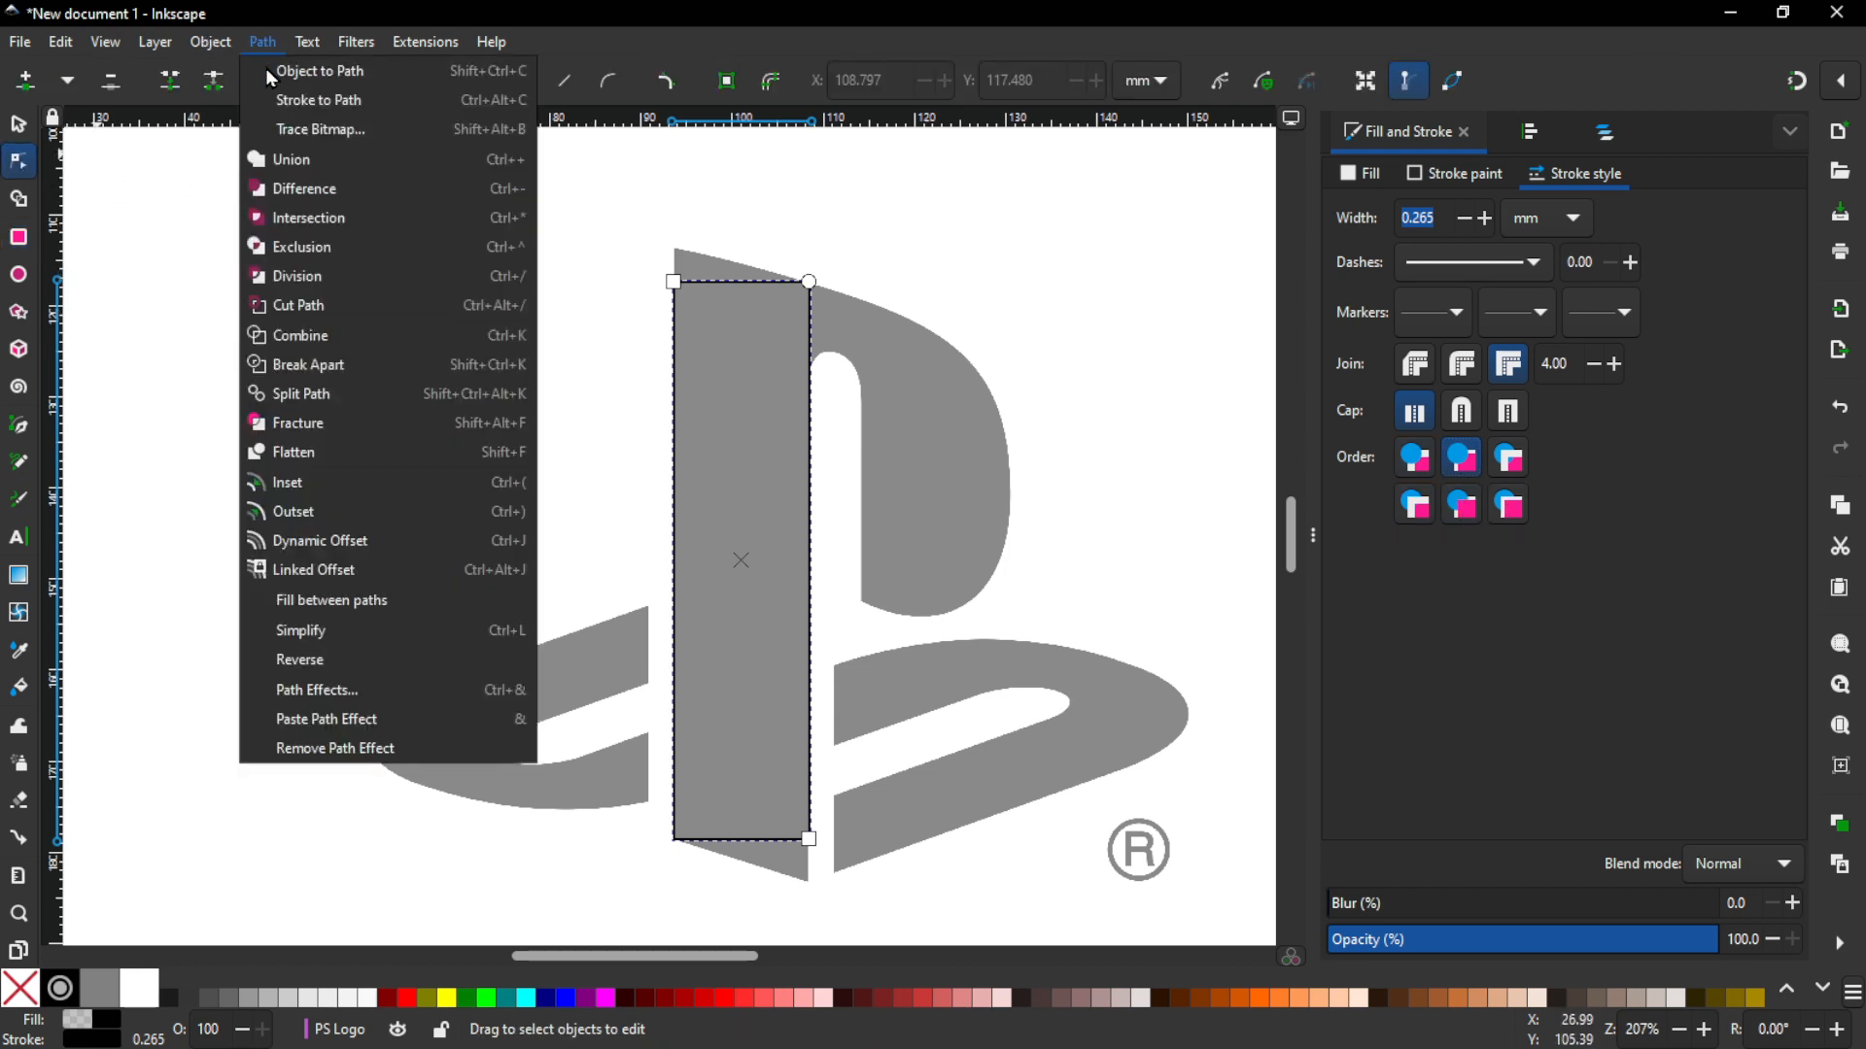
left_click(304, 70)
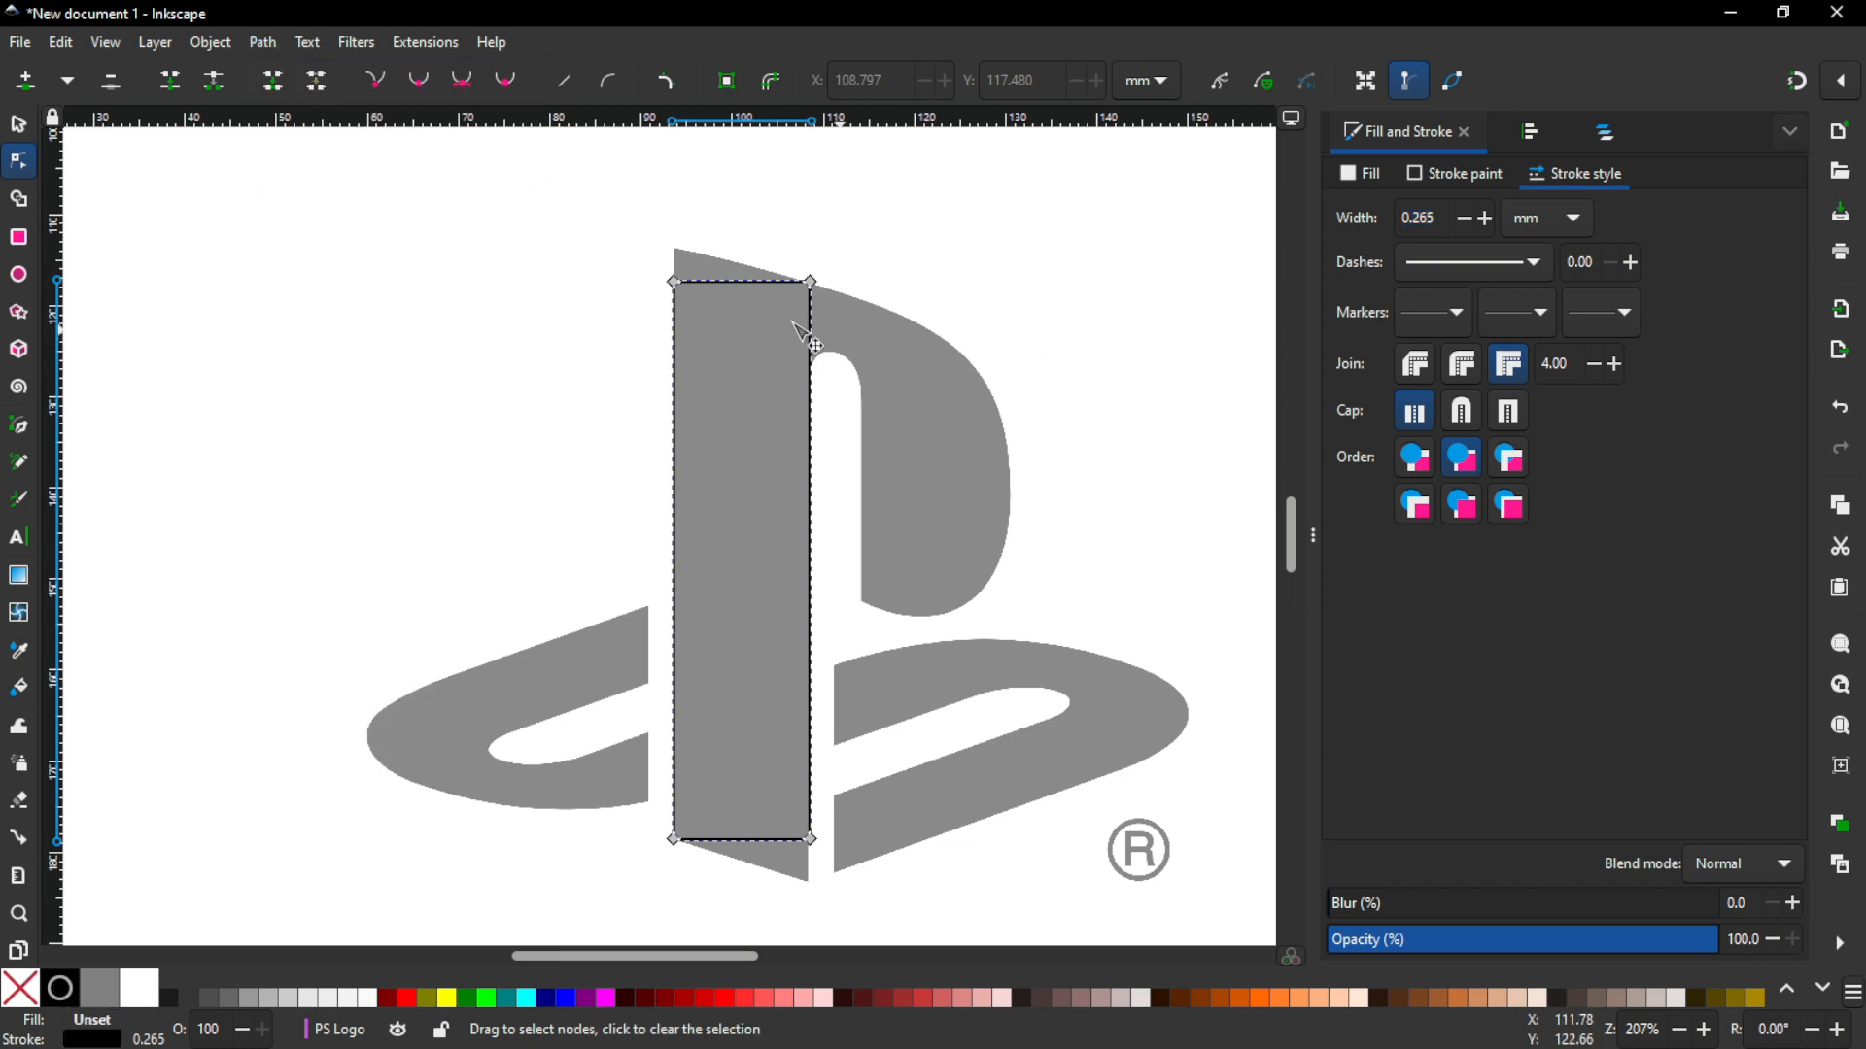
left_click_drag(680, 285, 680, 254)
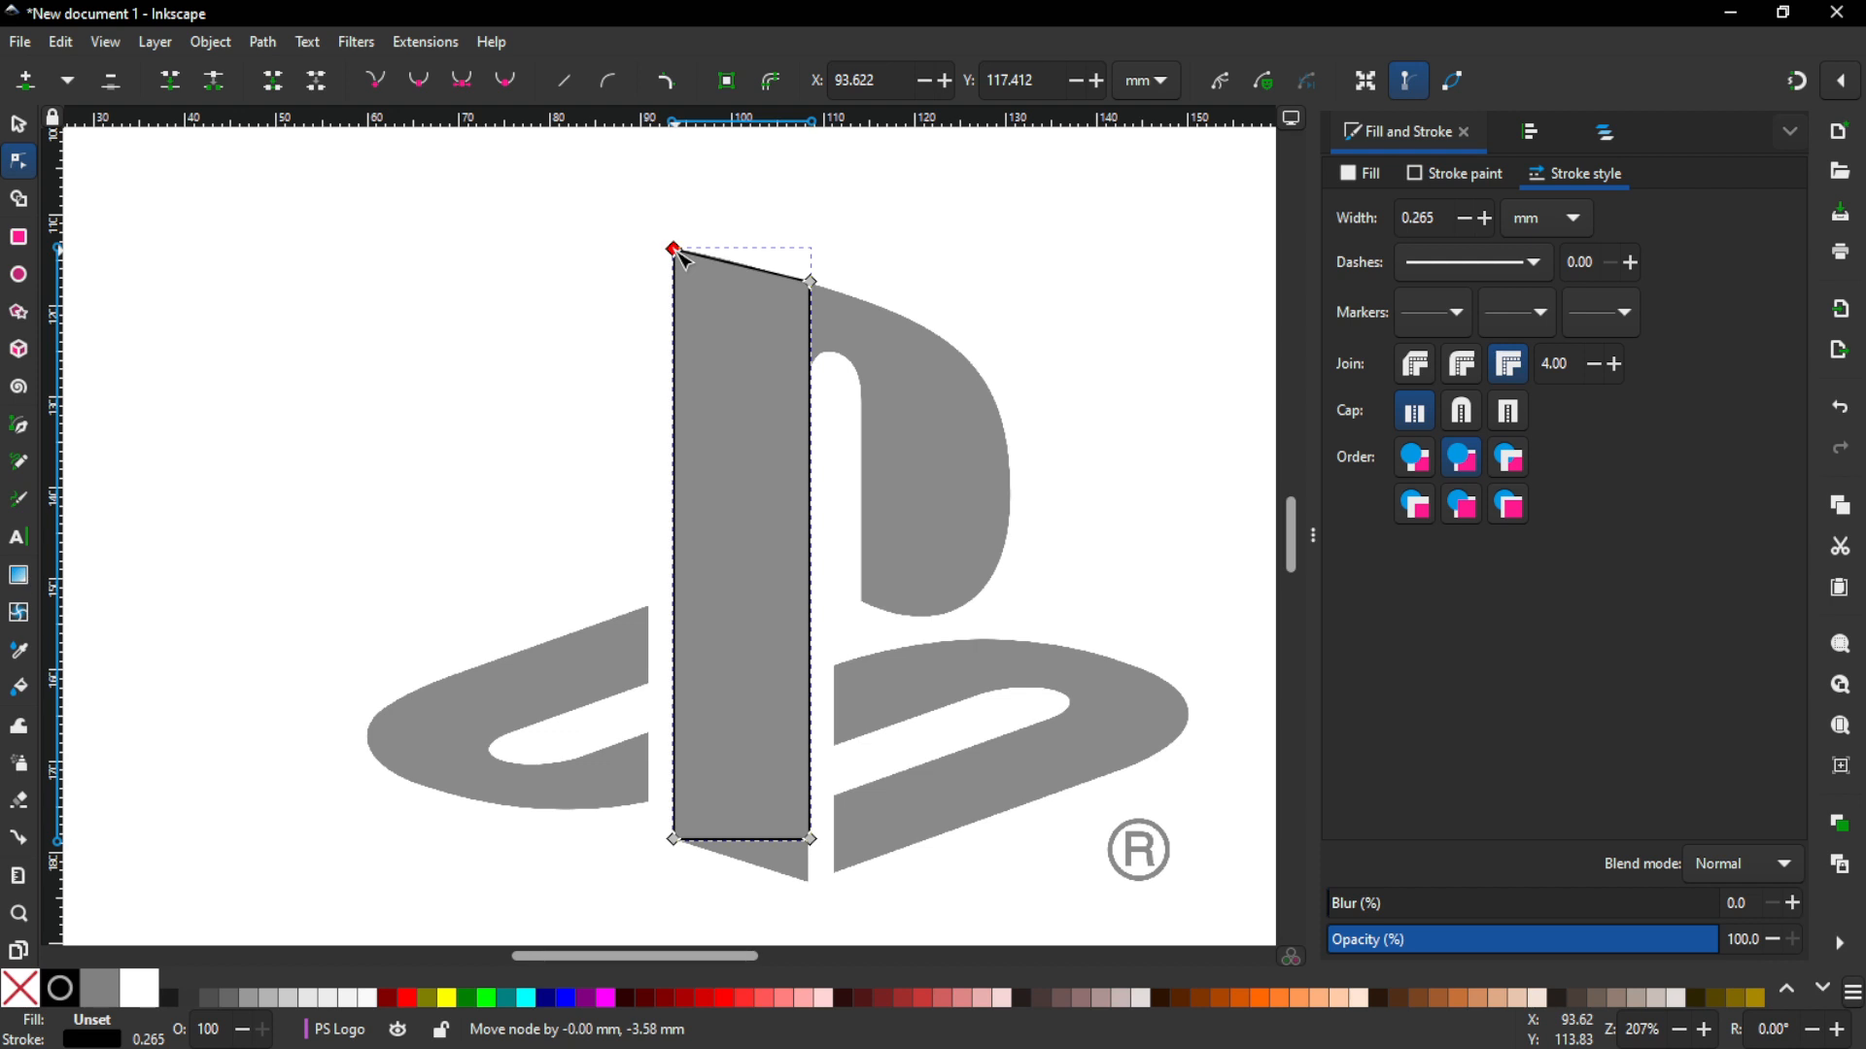
left_click_drag(680, 253, 680, 254)
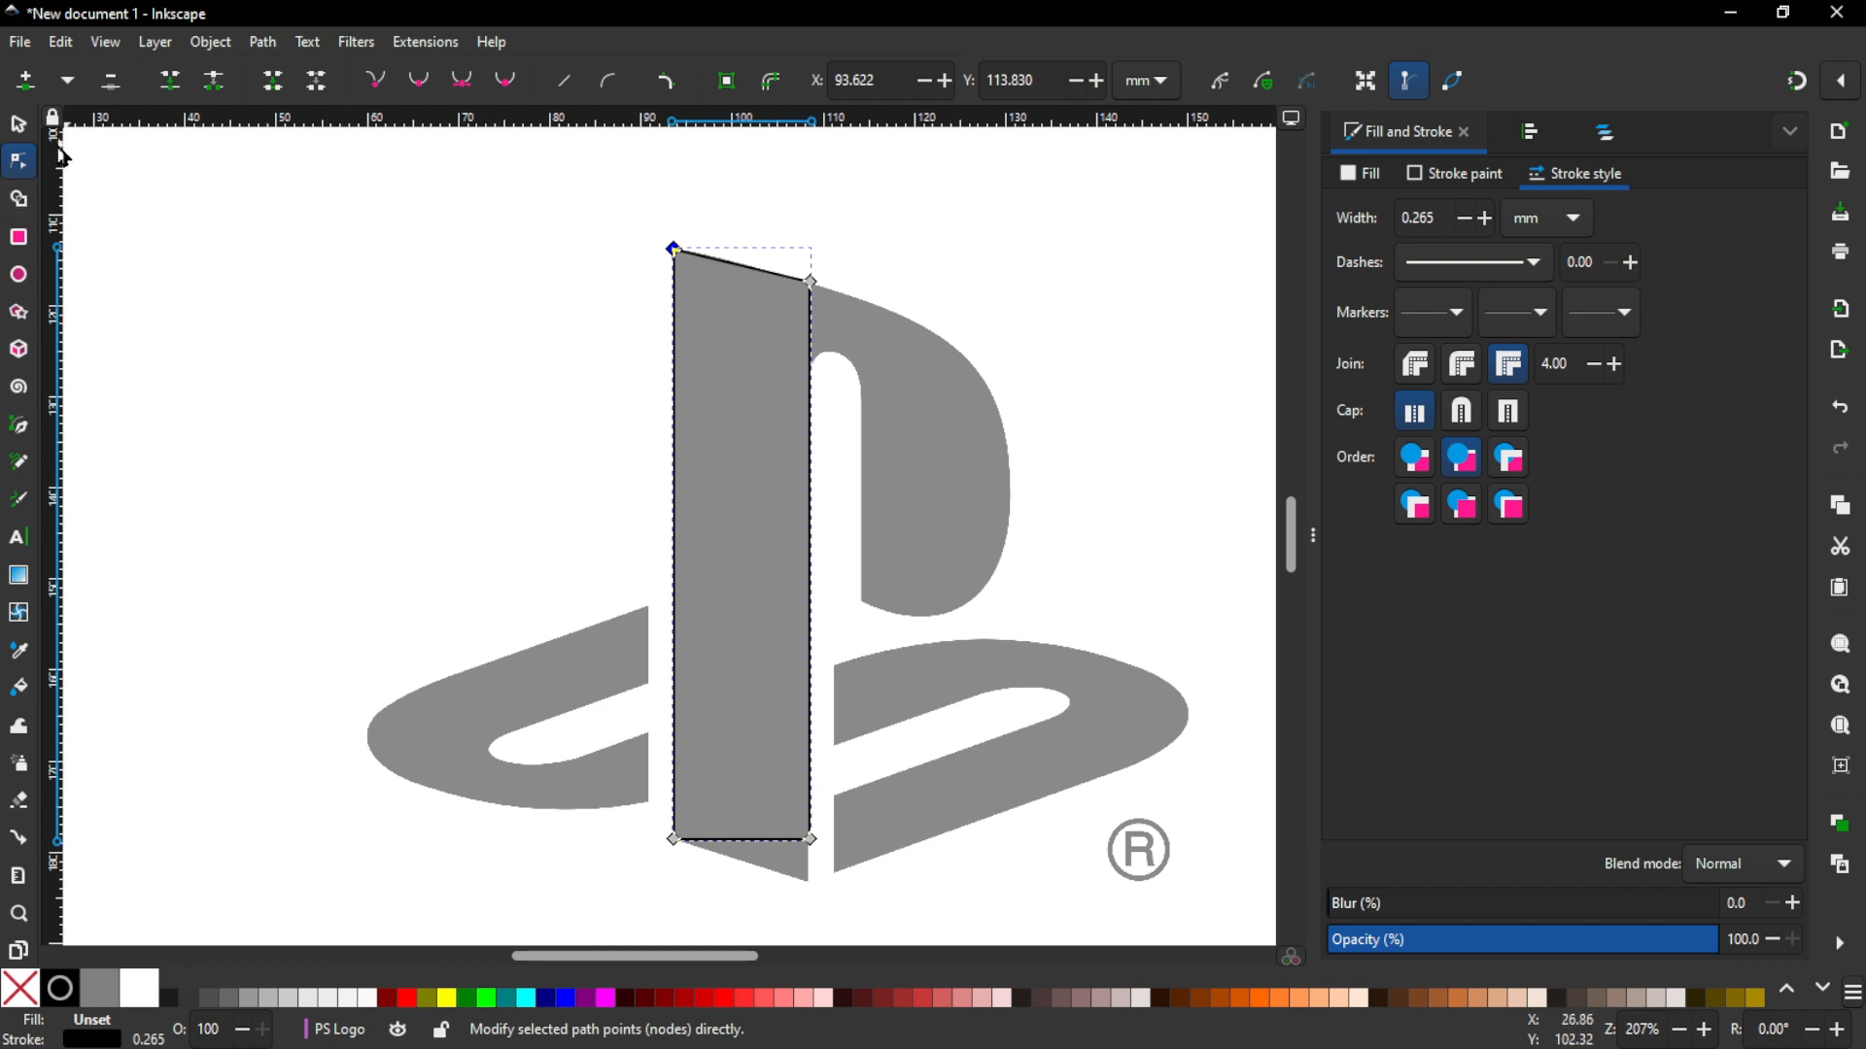
Step: Move the path's lower-right node down about 4.9 mm to match the slanted bottom of the P's stem
left_click(21, 428)
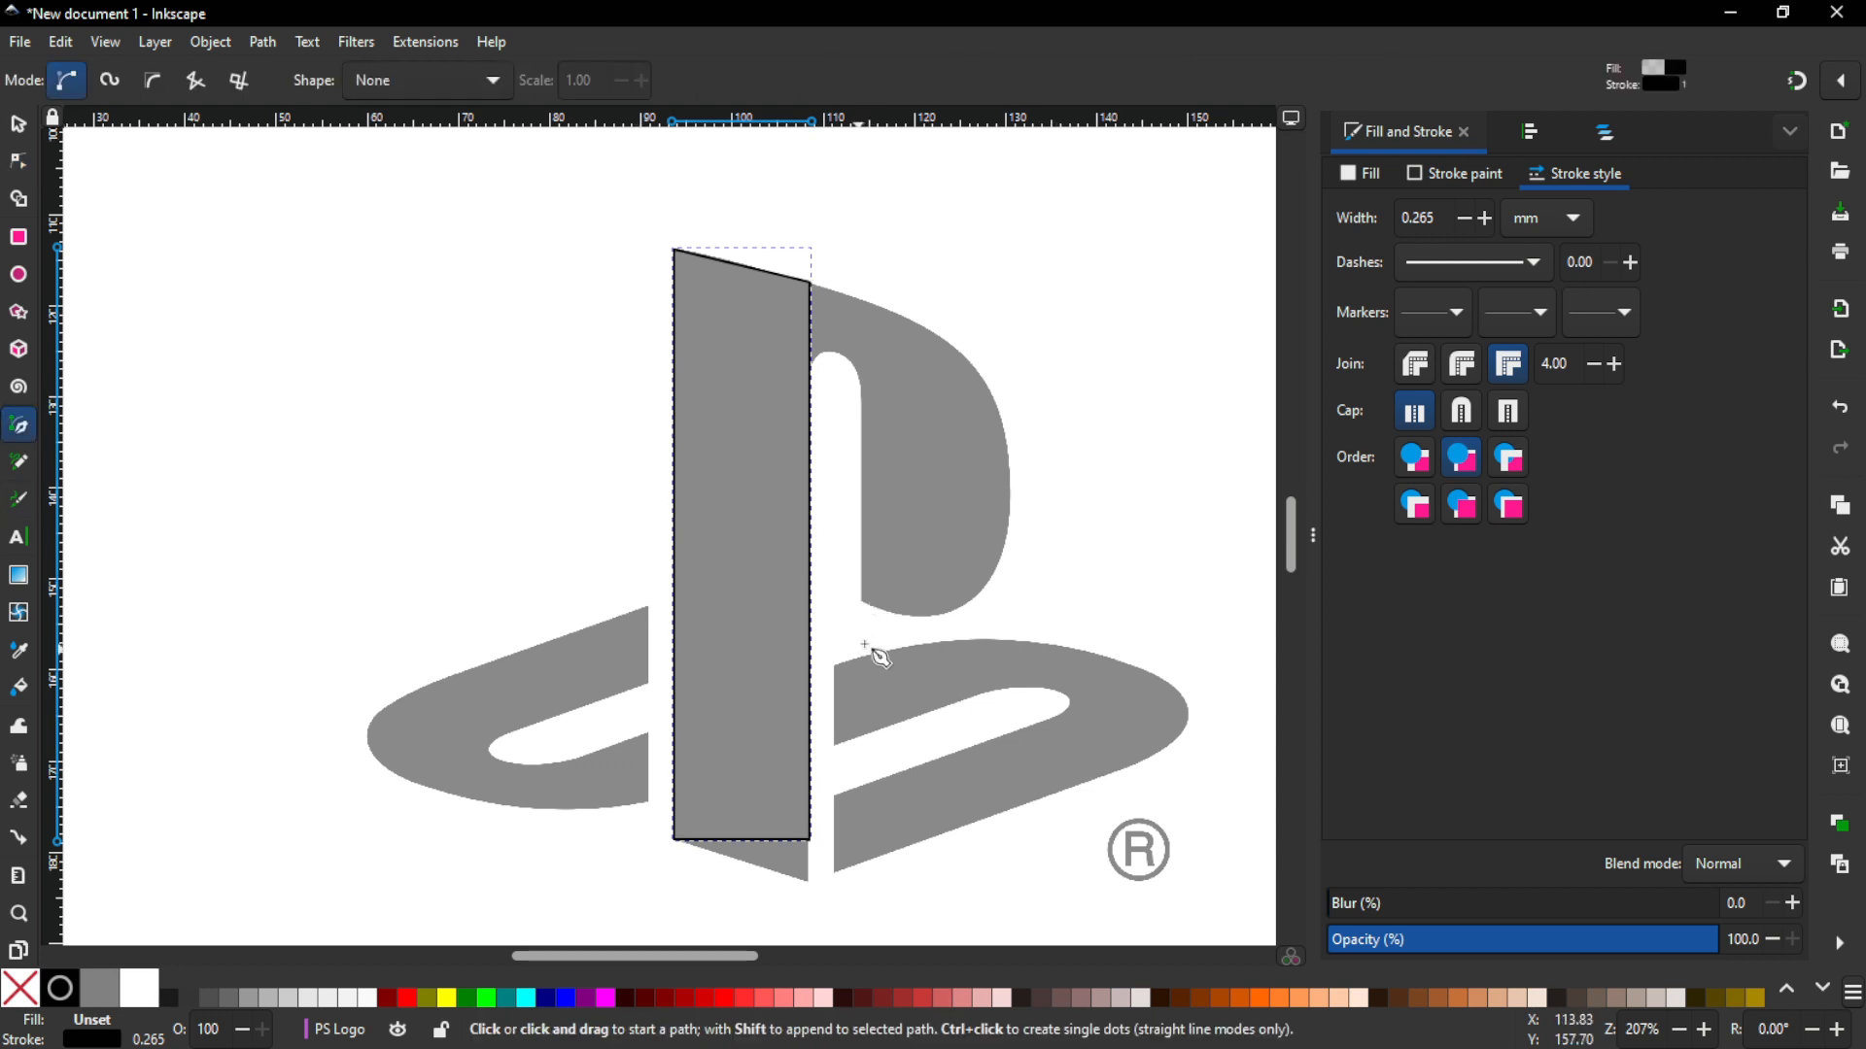
key("z")
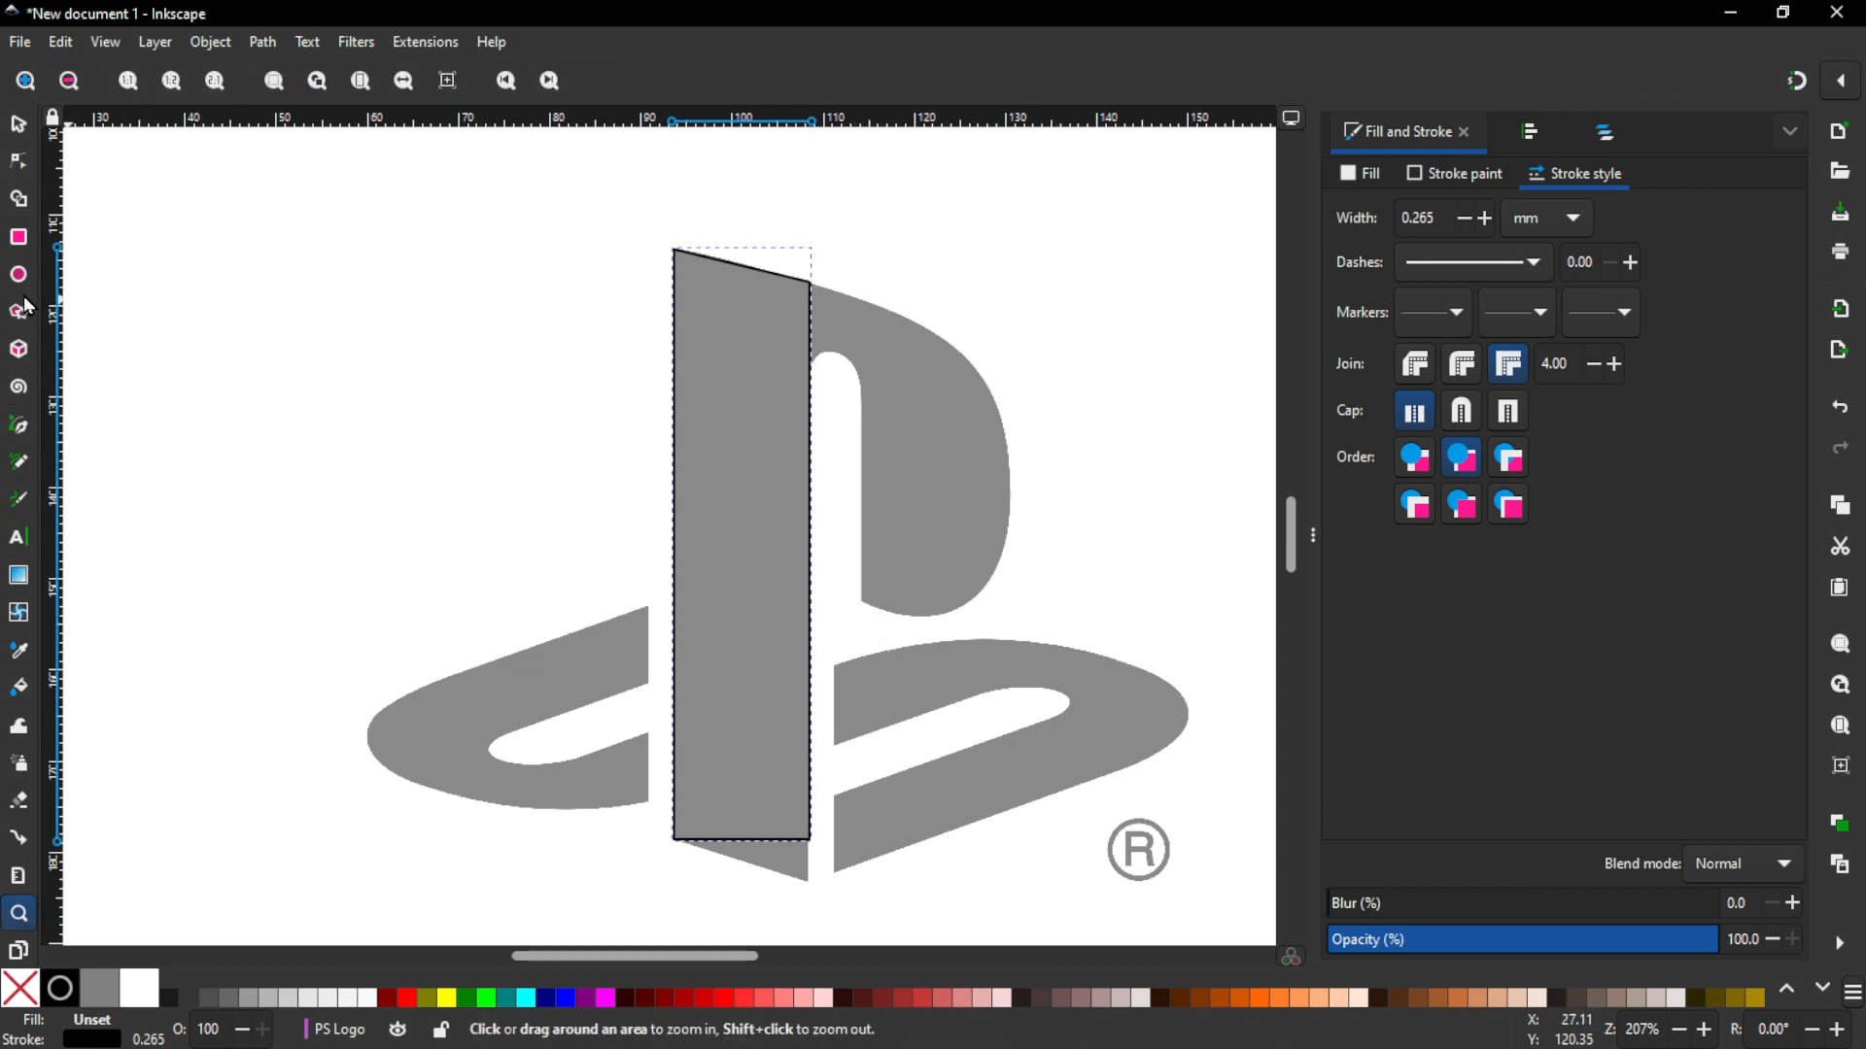
left_click(20, 163)
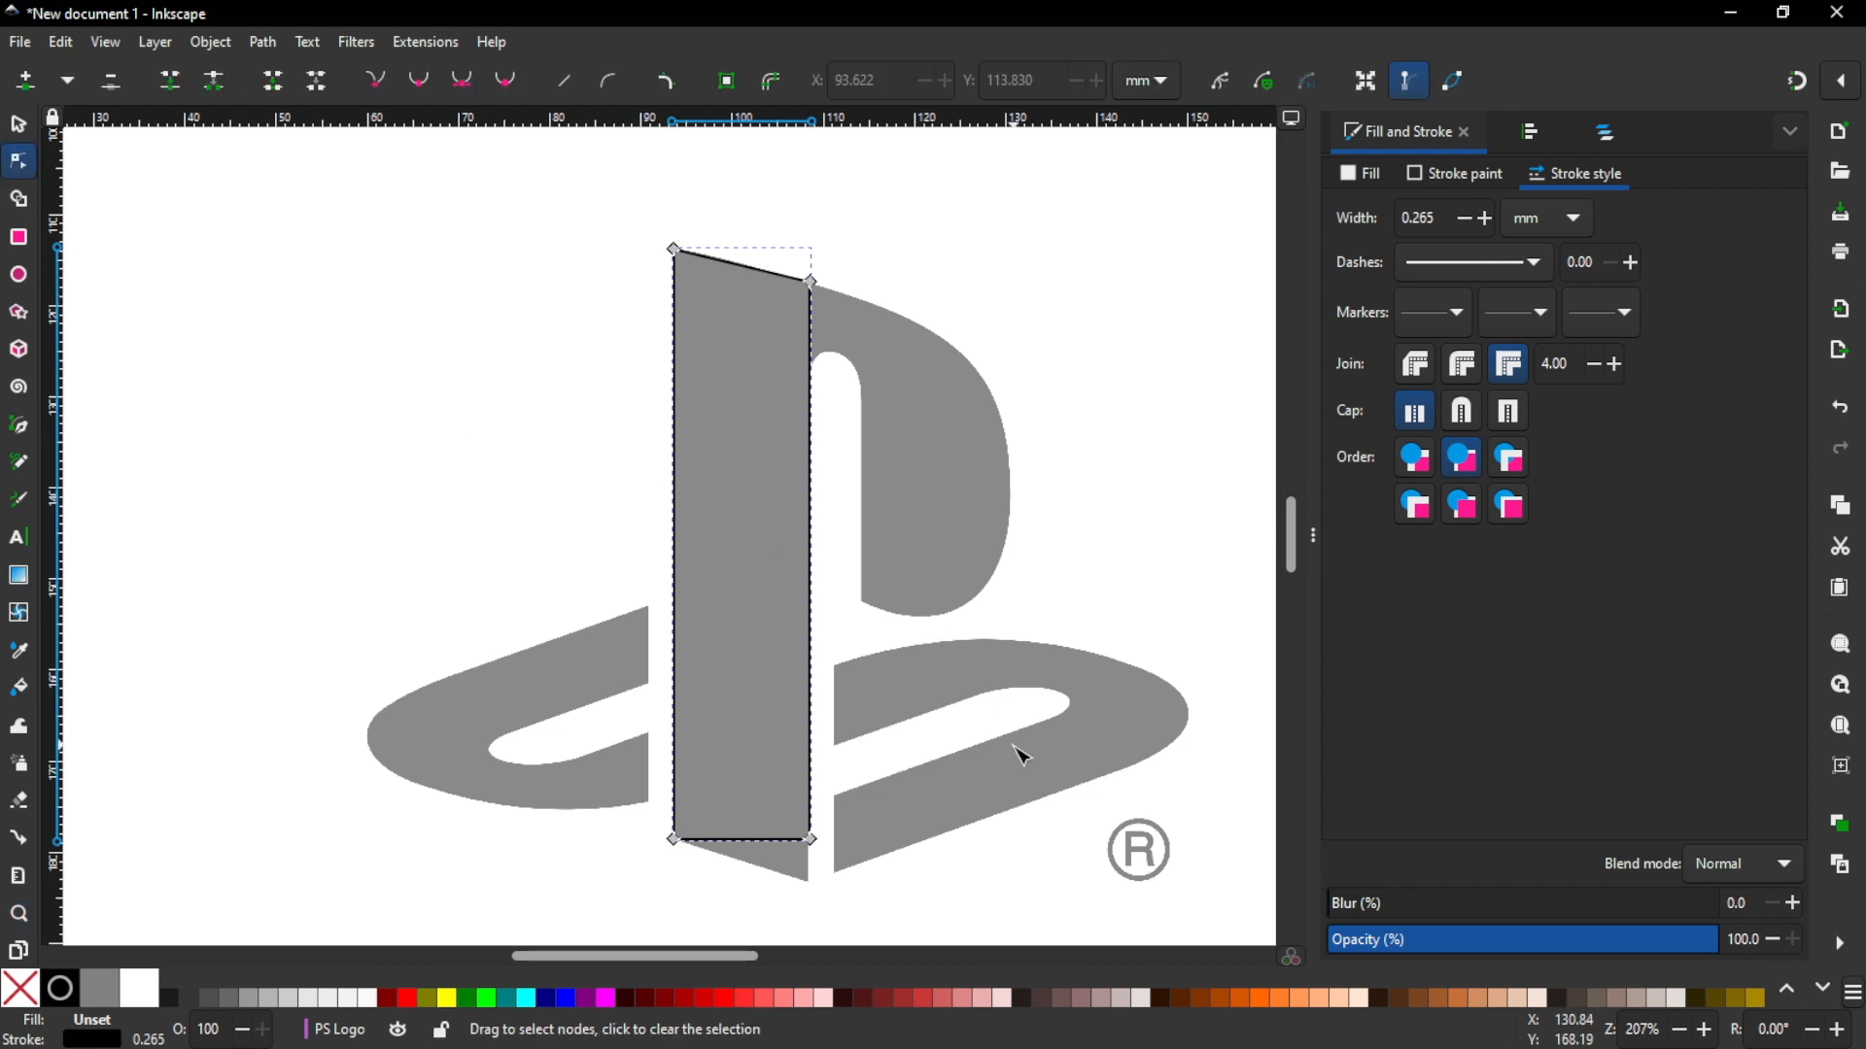
left_click_drag(814, 843, 817, 890)
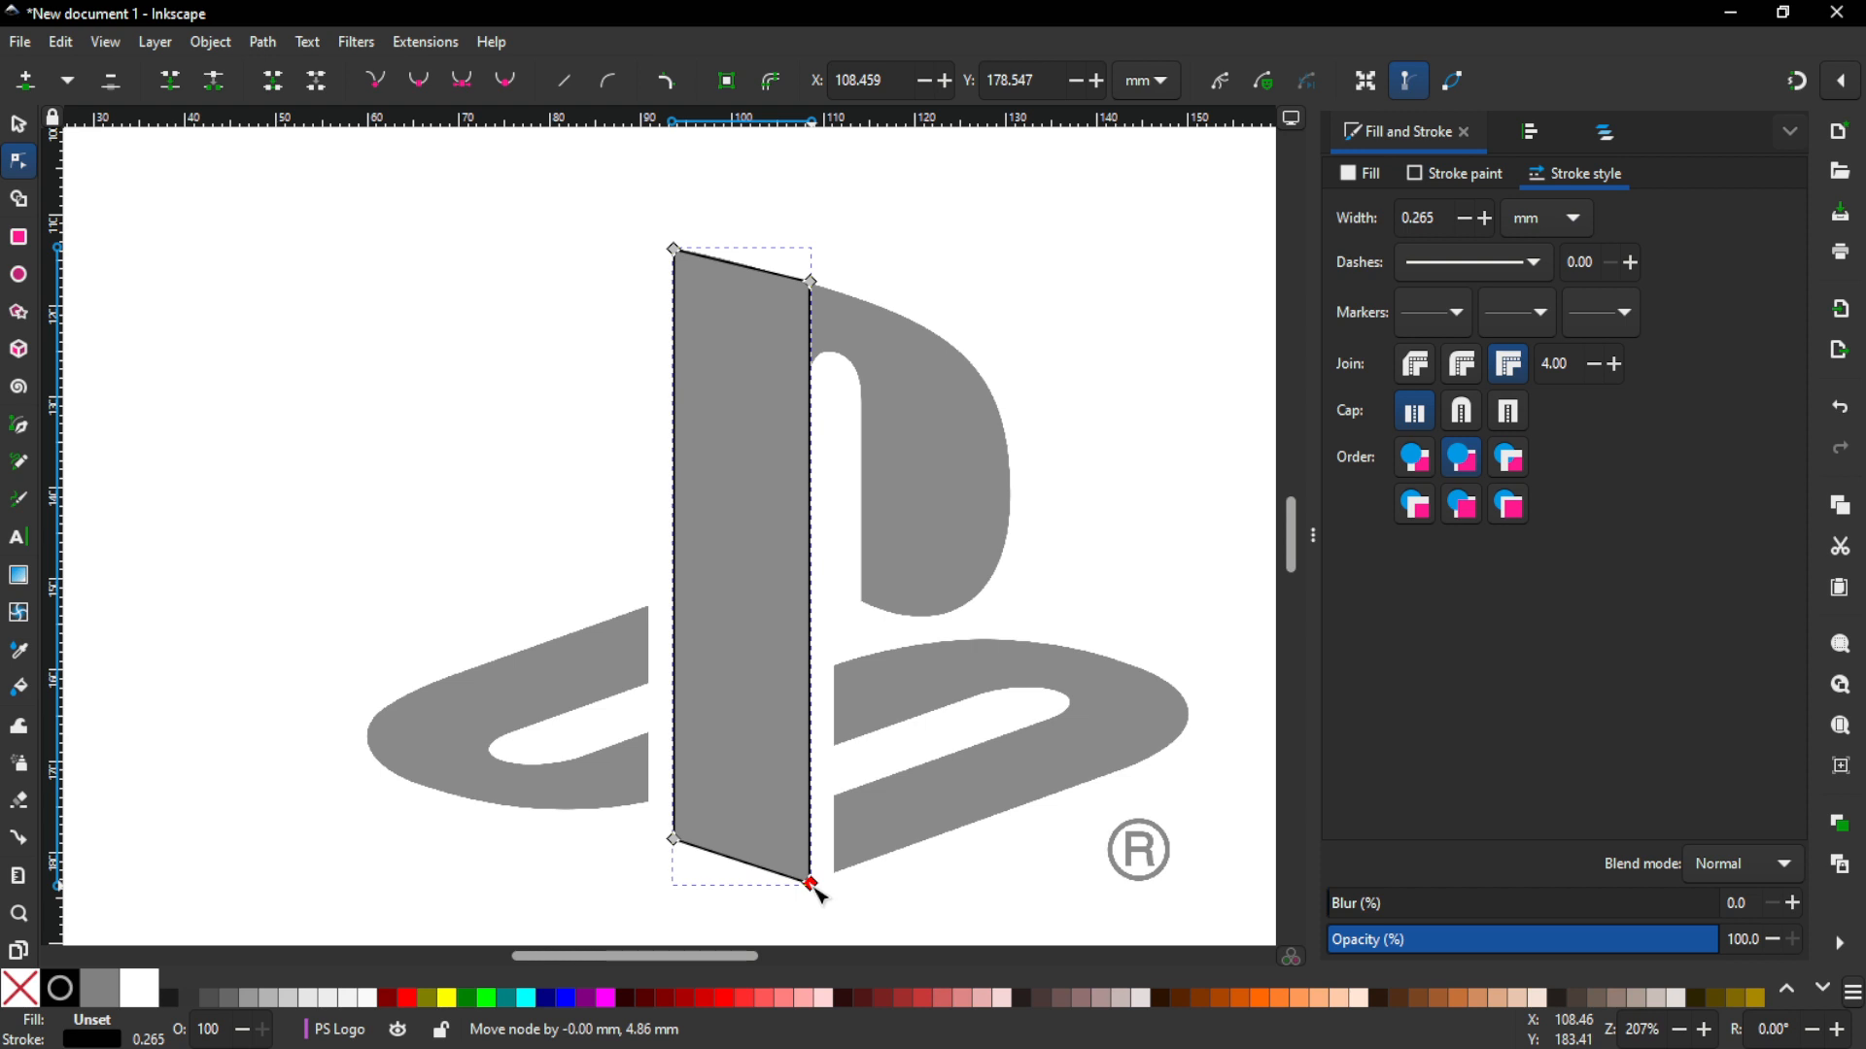
left_click_drag(816, 888, 816, 888)
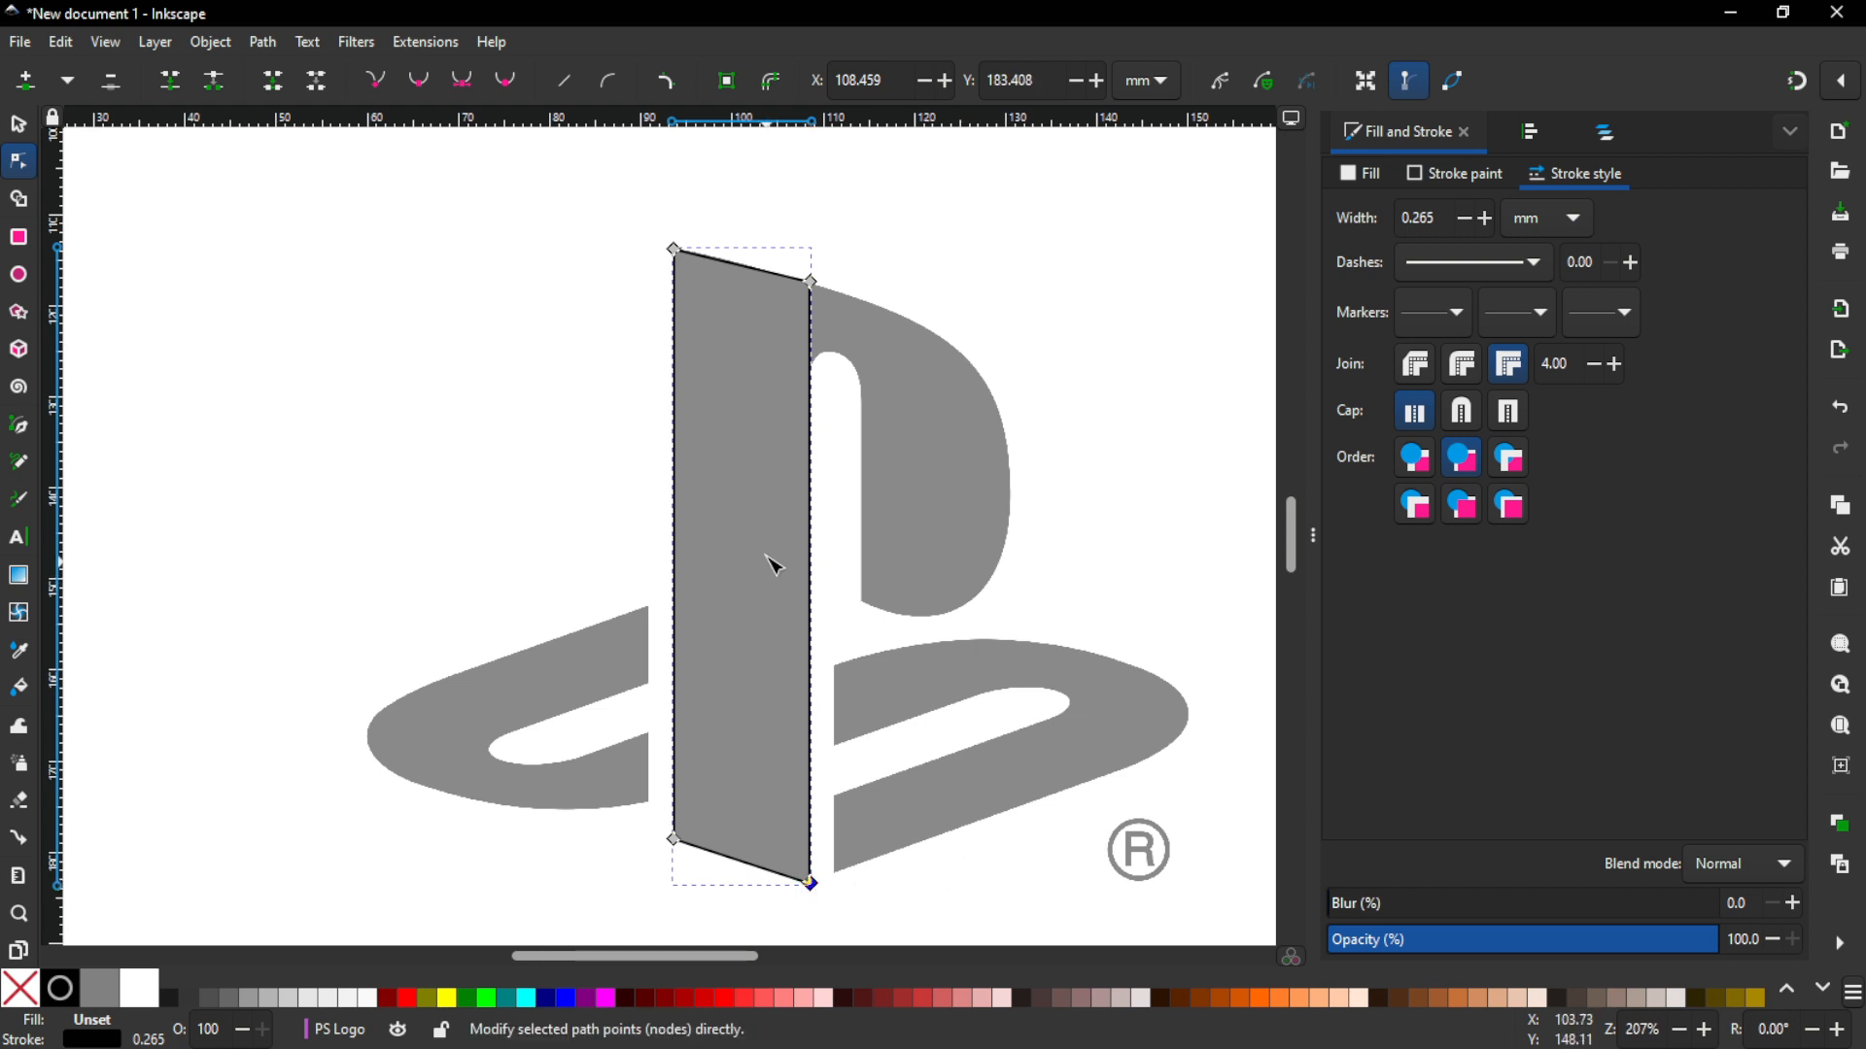
Step: Switch to the Pen tool over the P's bowl and turn on snapping
key("z")
left_click(844, 397)
key("space")
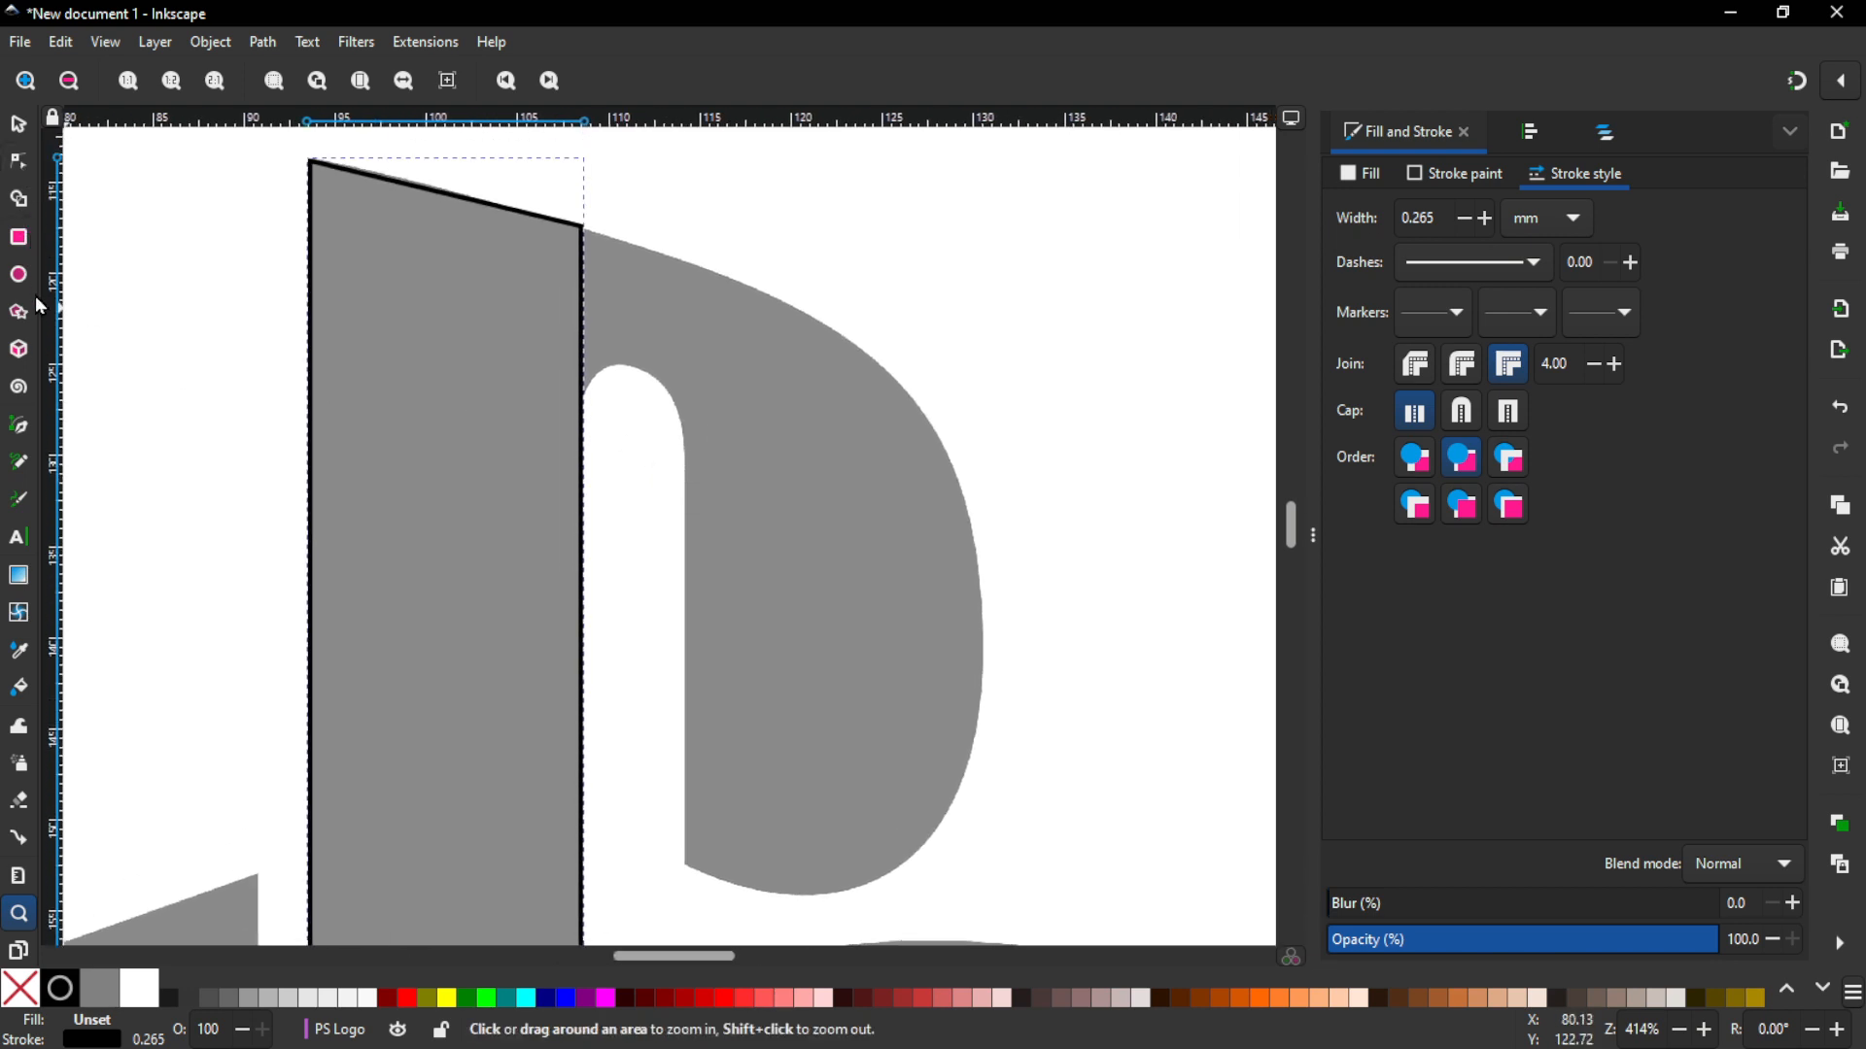
left_click(23, 428)
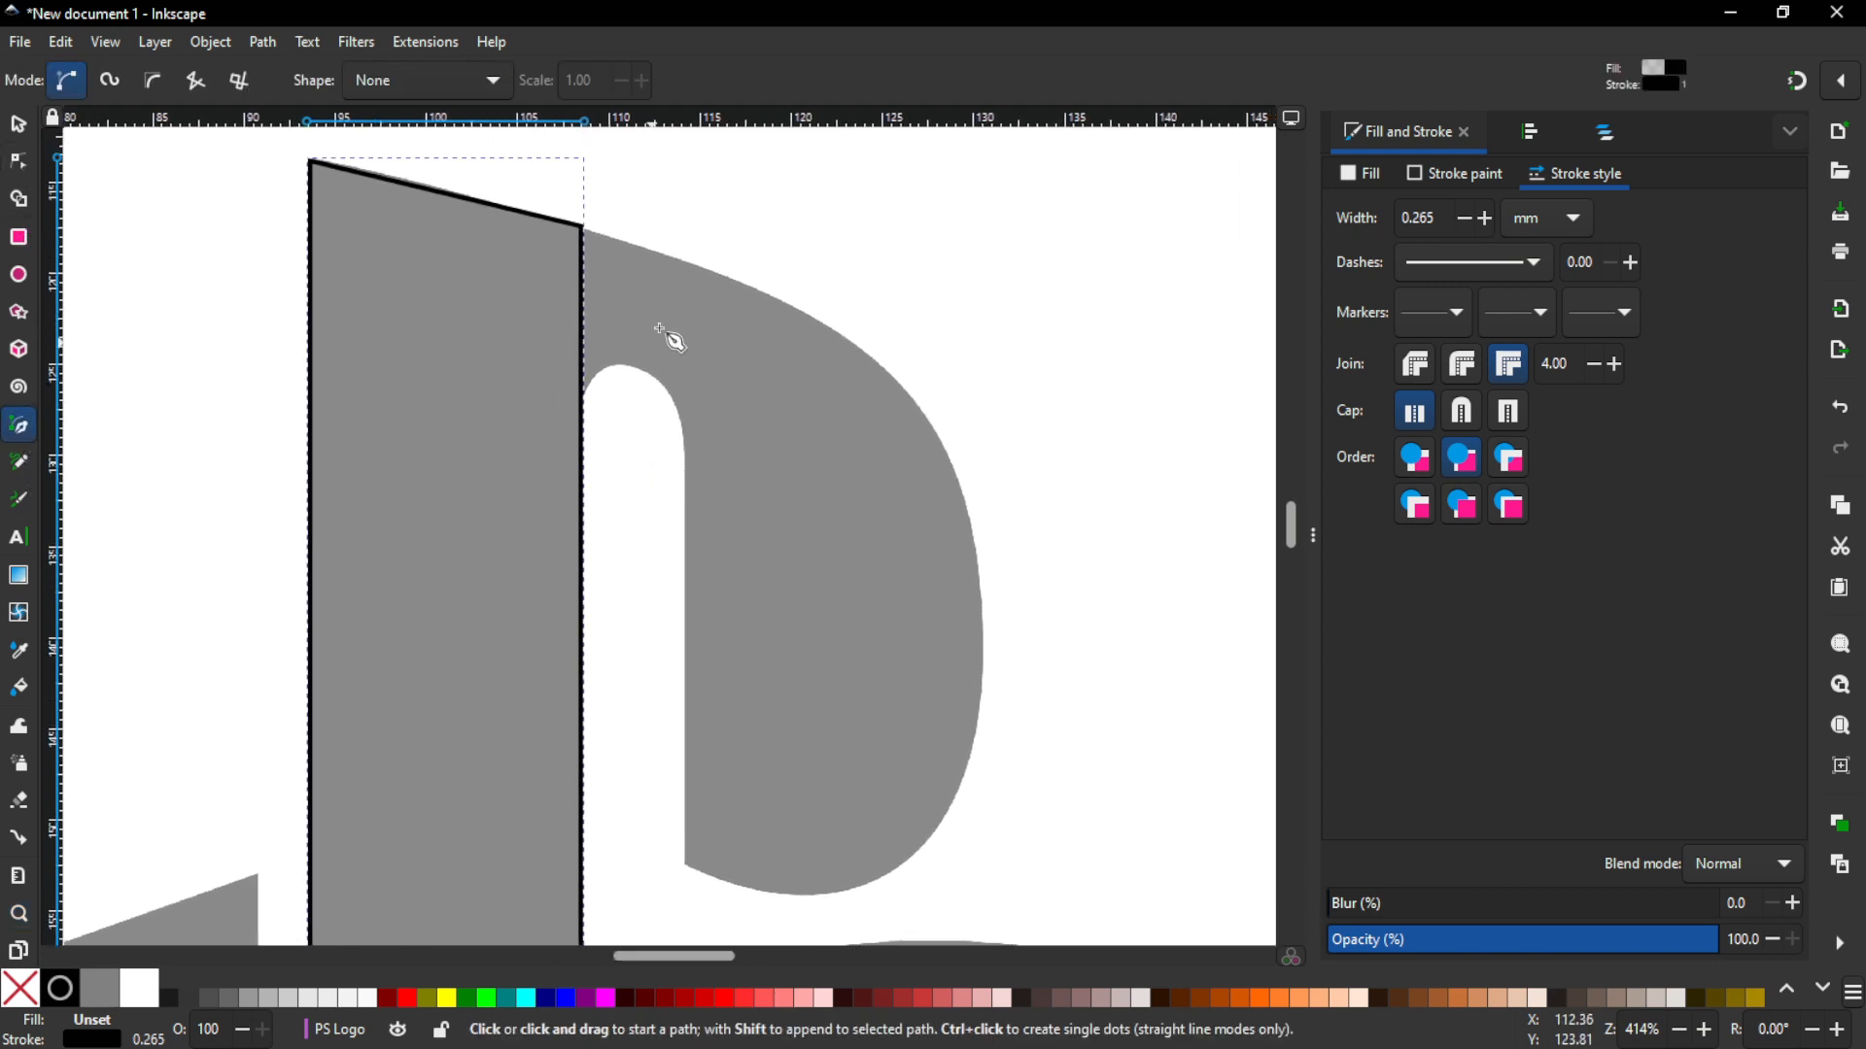
left_click(1805, 84)
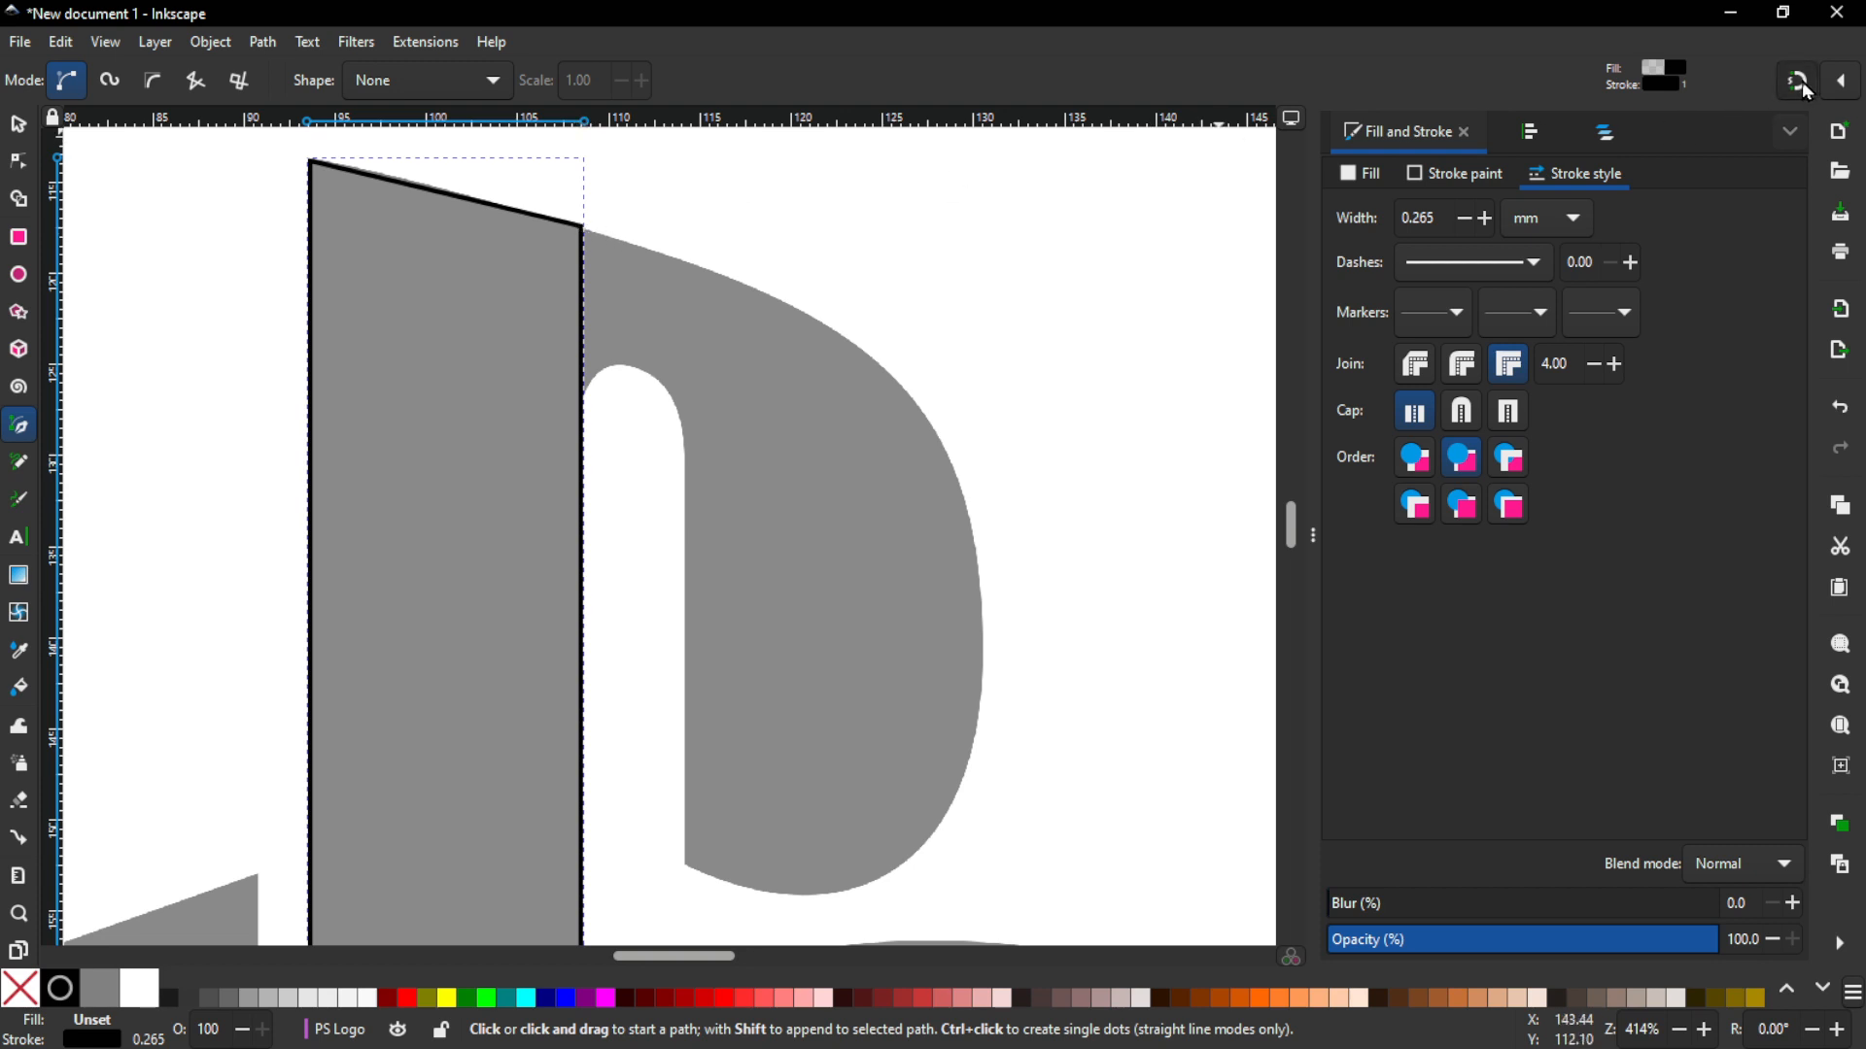
Step: Start a path at the stem's upper-right corner and trace the bowl's outer curve with smooth nodes to its rightmost edge
left_click(580, 226)
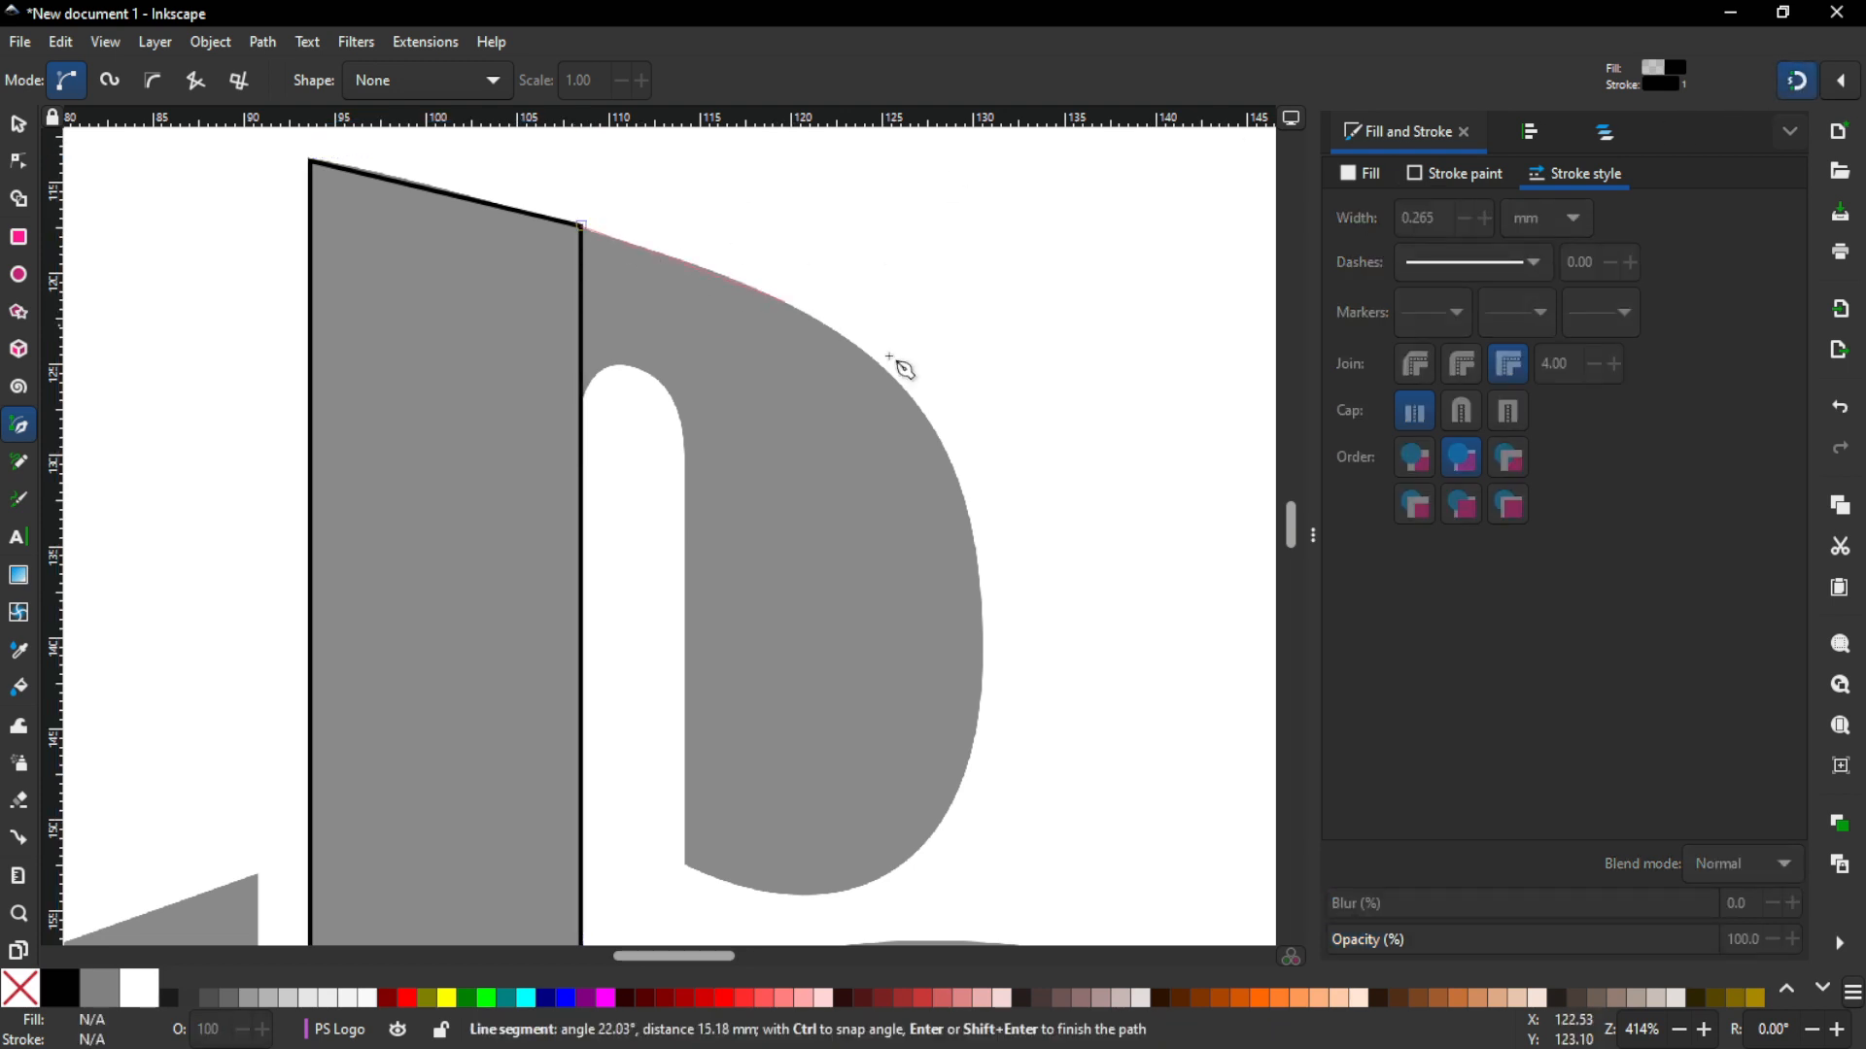
left_click_drag(971, 518, 995, 722)
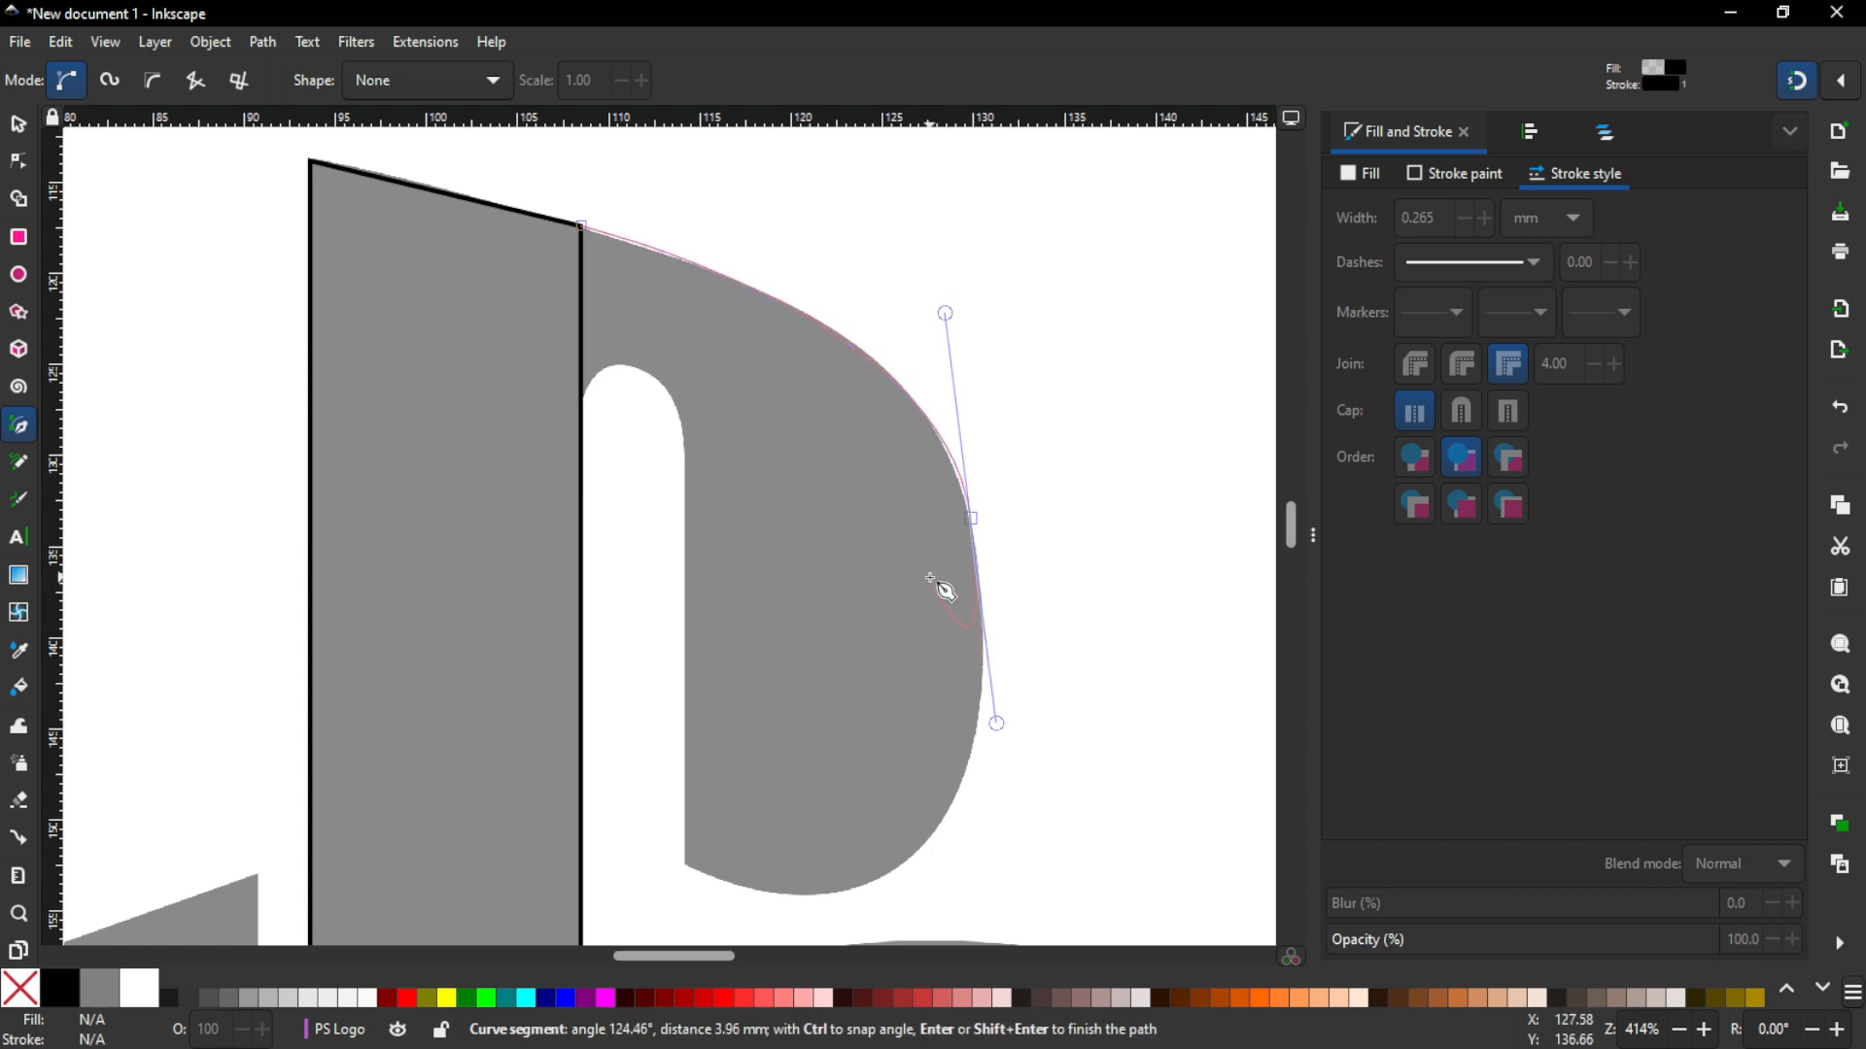
key("BackSpace")
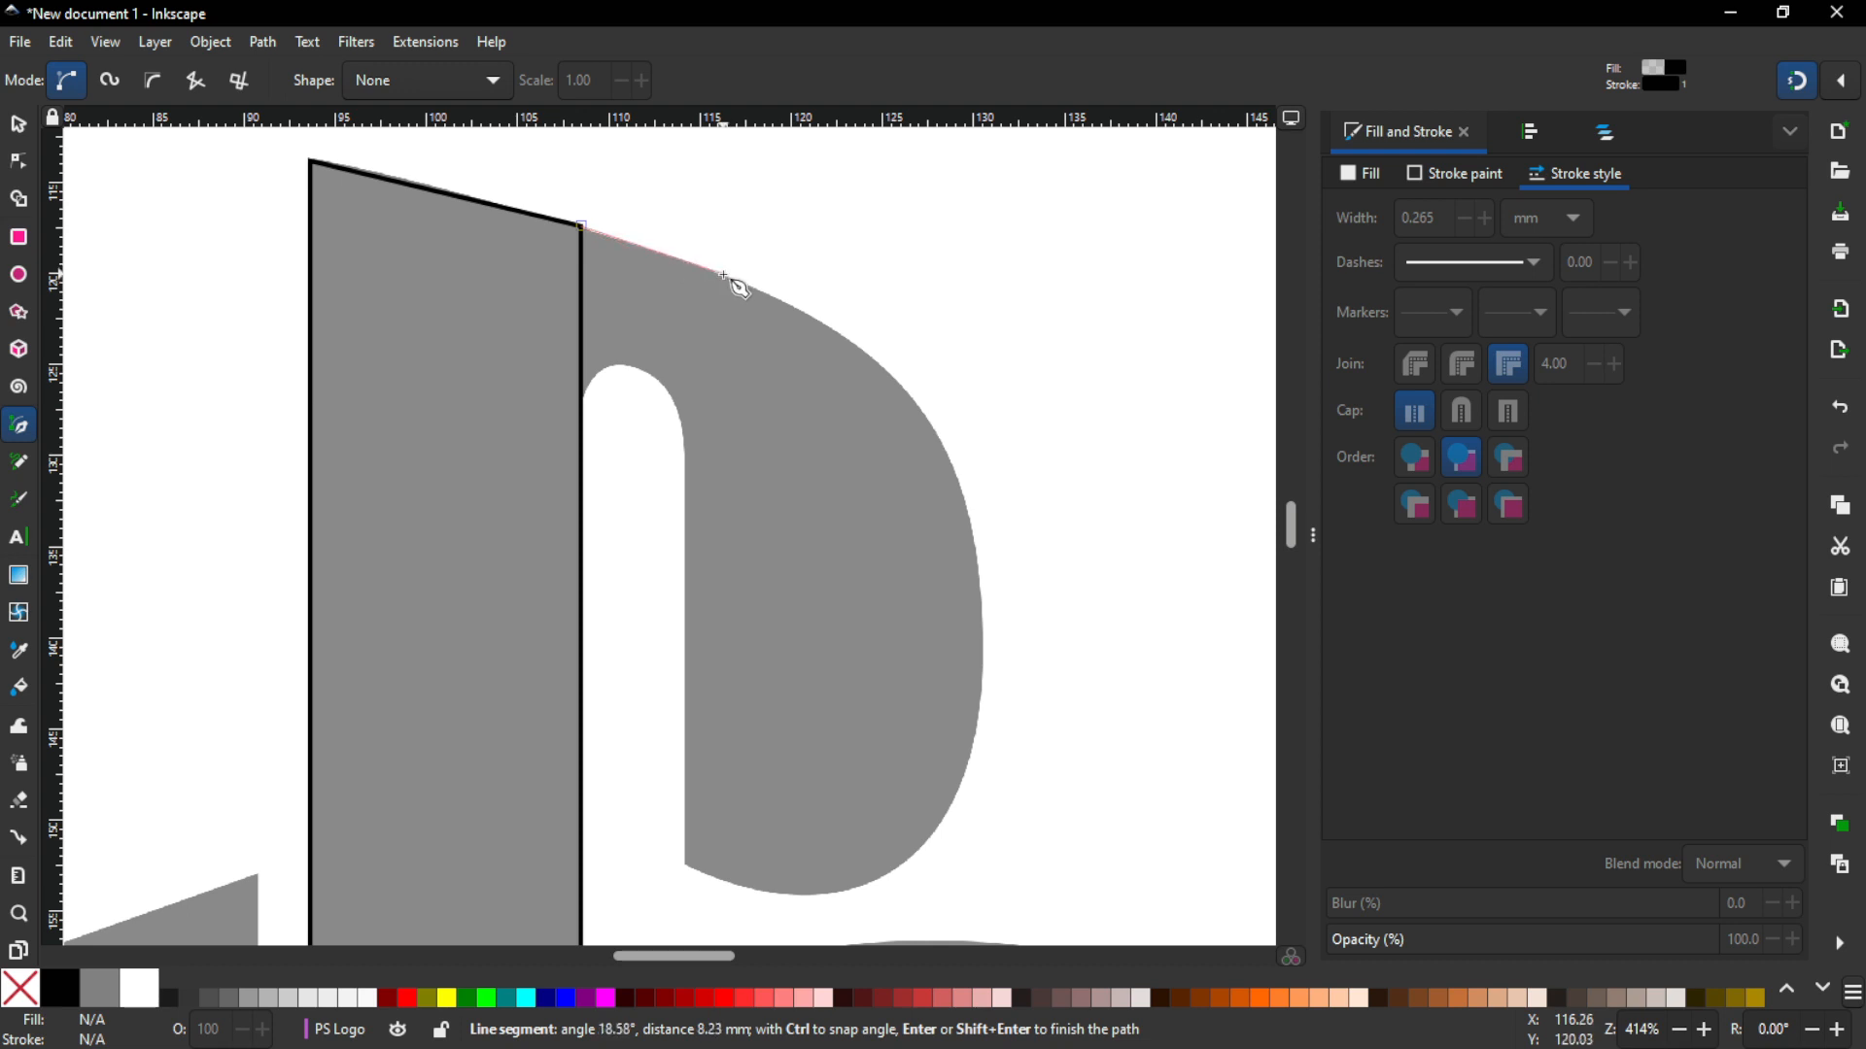
left_click_drag(724, 274, 765, 289)
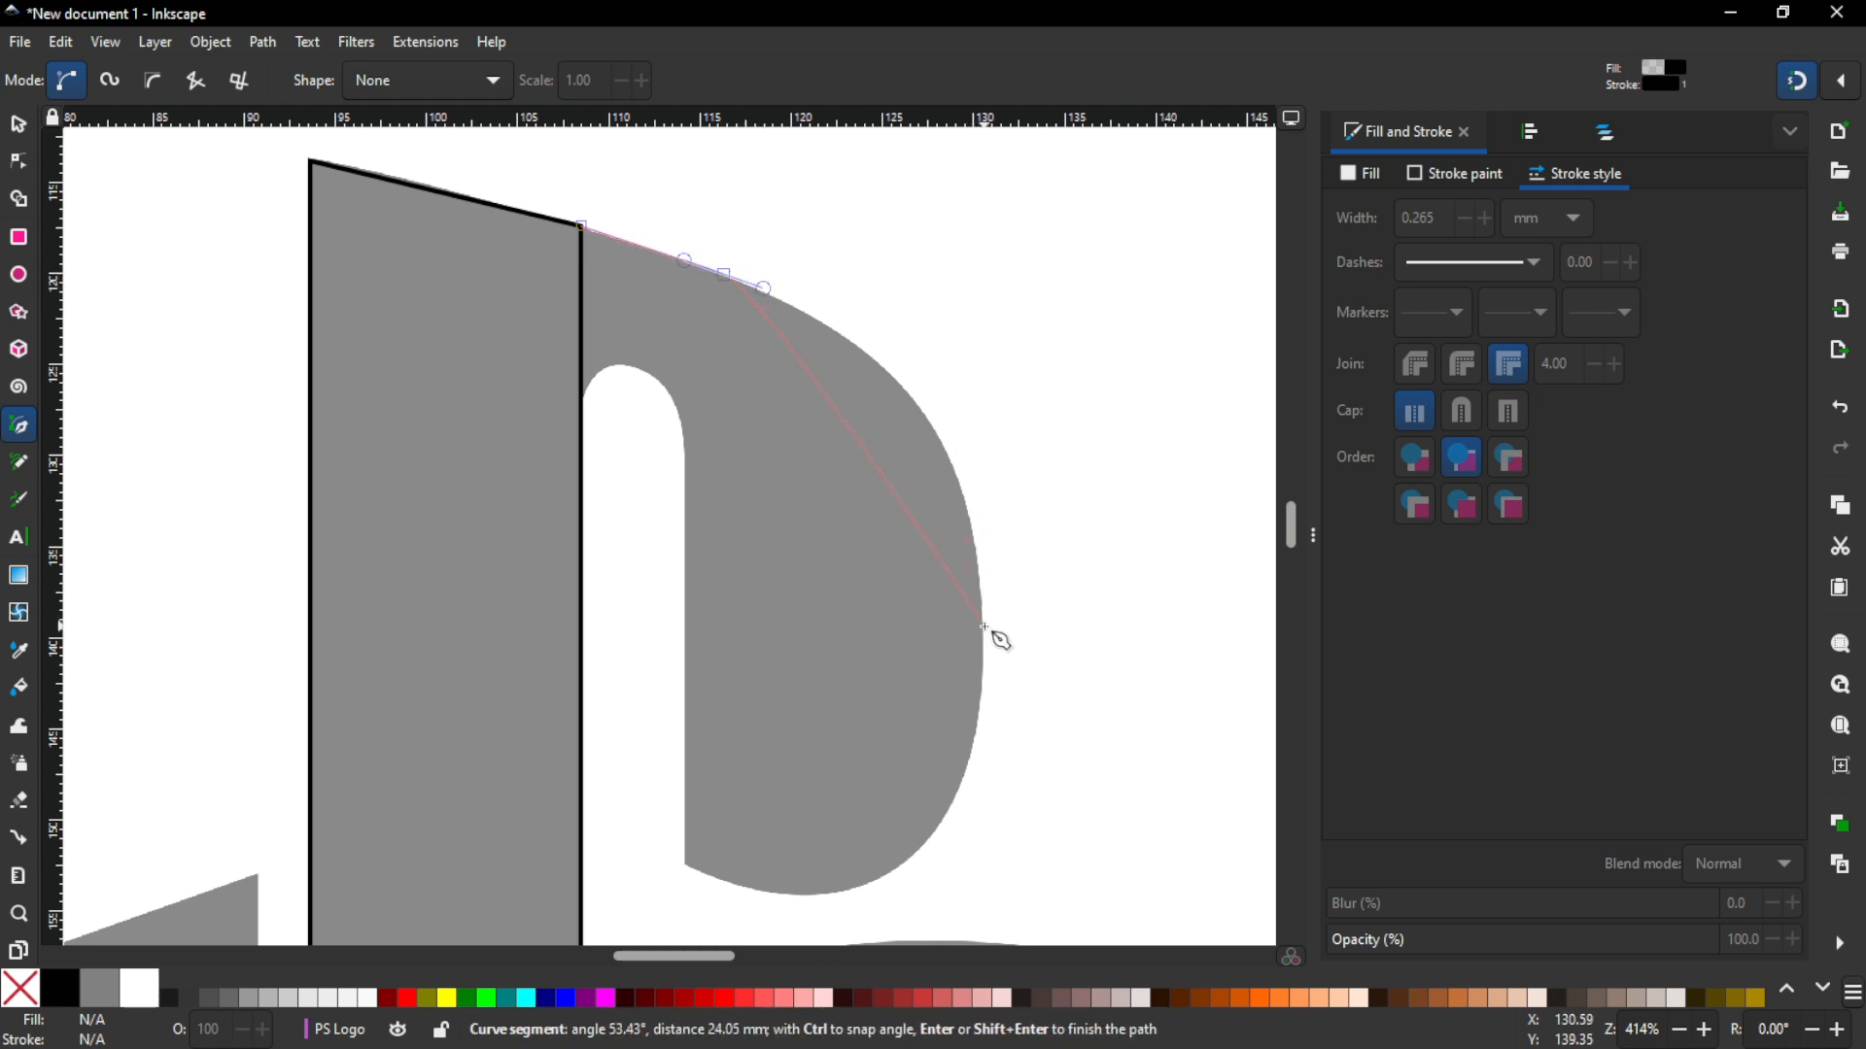
left_click_drag(984, 626, 910, 892)
Step: Continue the path around the bowl's underside to its lower-left corner, ending with a handle pointing straight up along the inner edge
key("space")
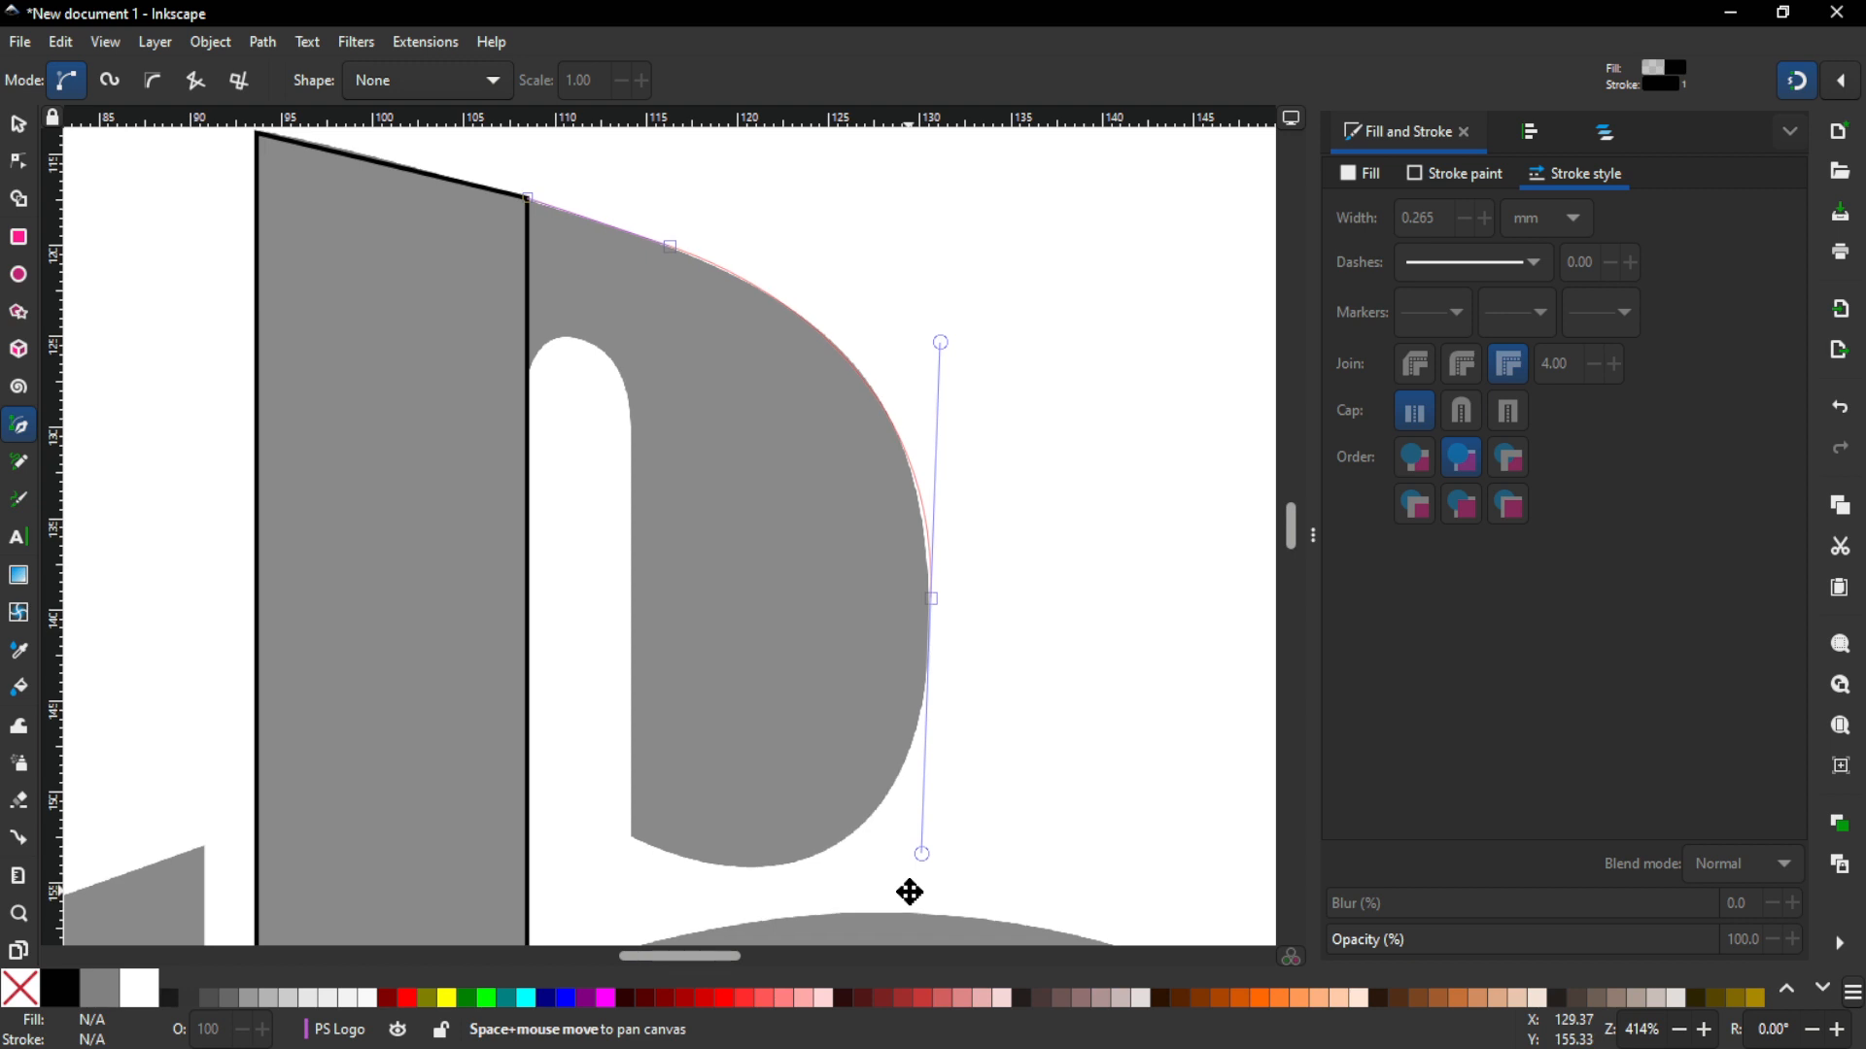
key("ctrl")
left_click_drag(910, 892, 826, 938)
scroll(808, 873, "up", 1)
scroll(846, 804, "up", 3)
key("space")
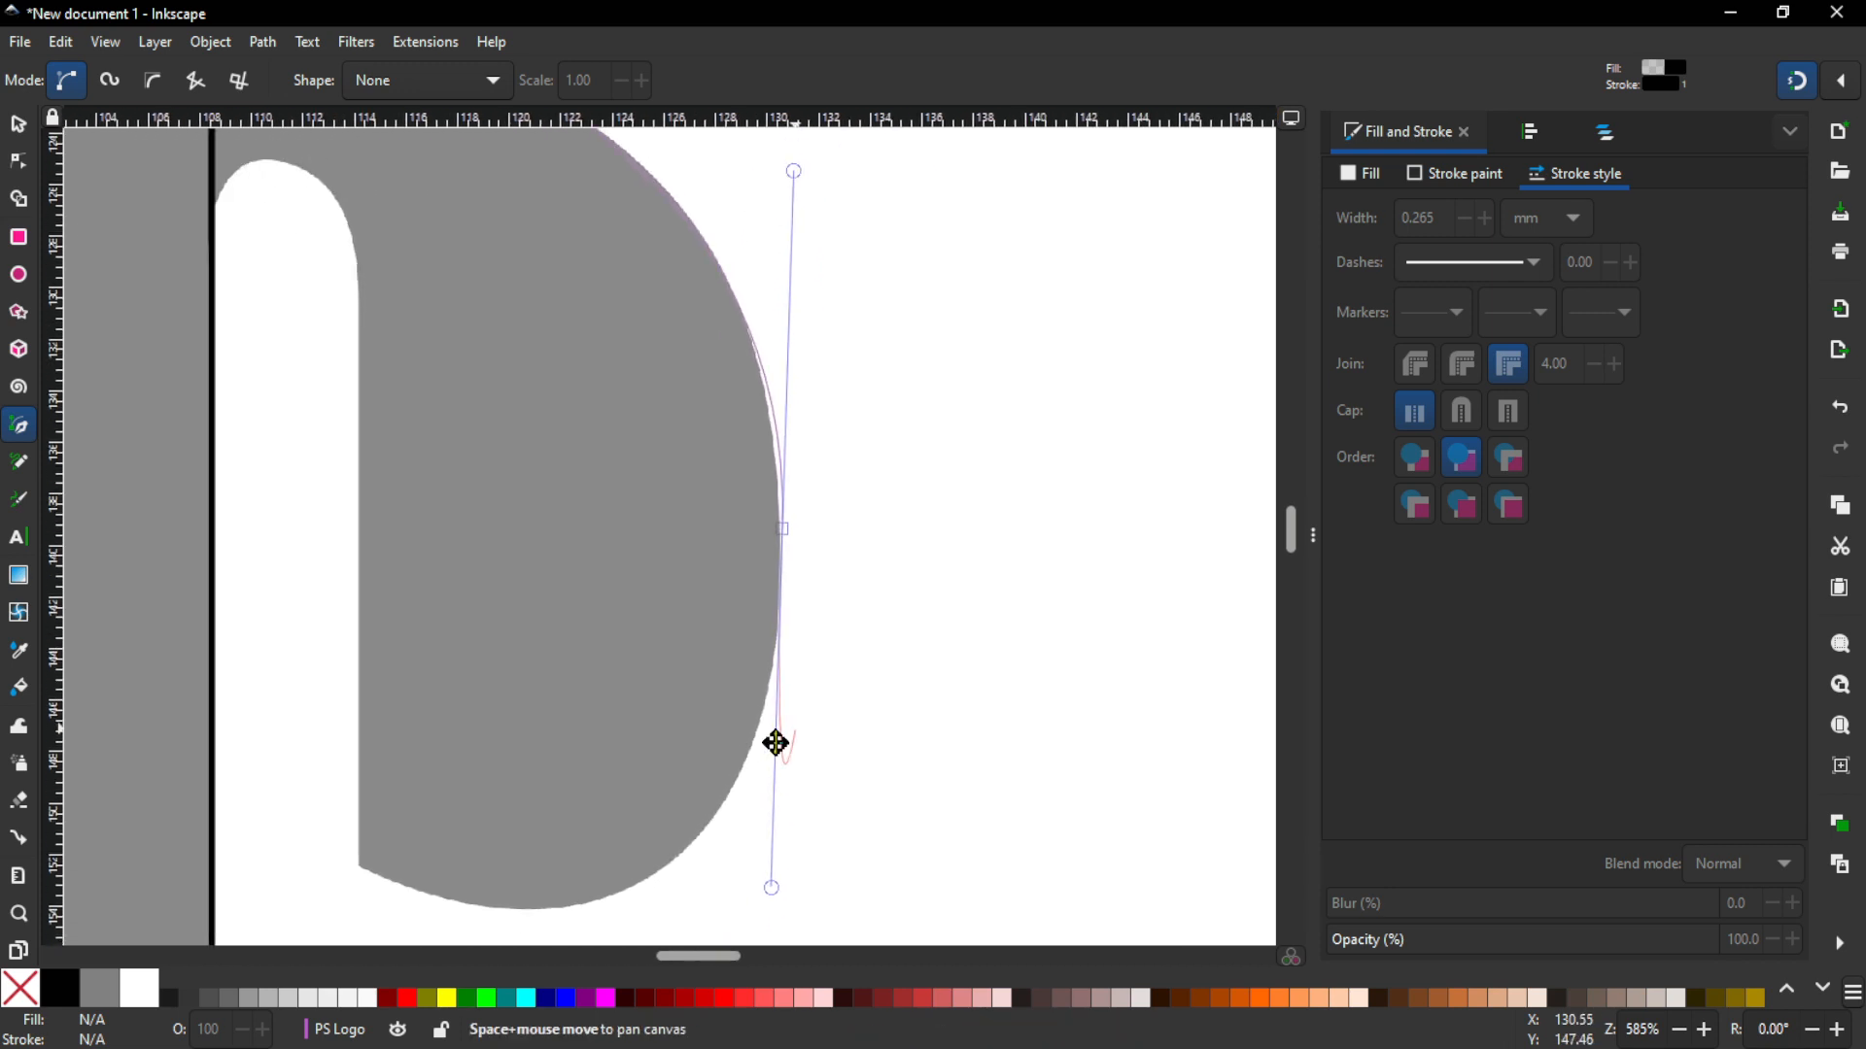
key("space")
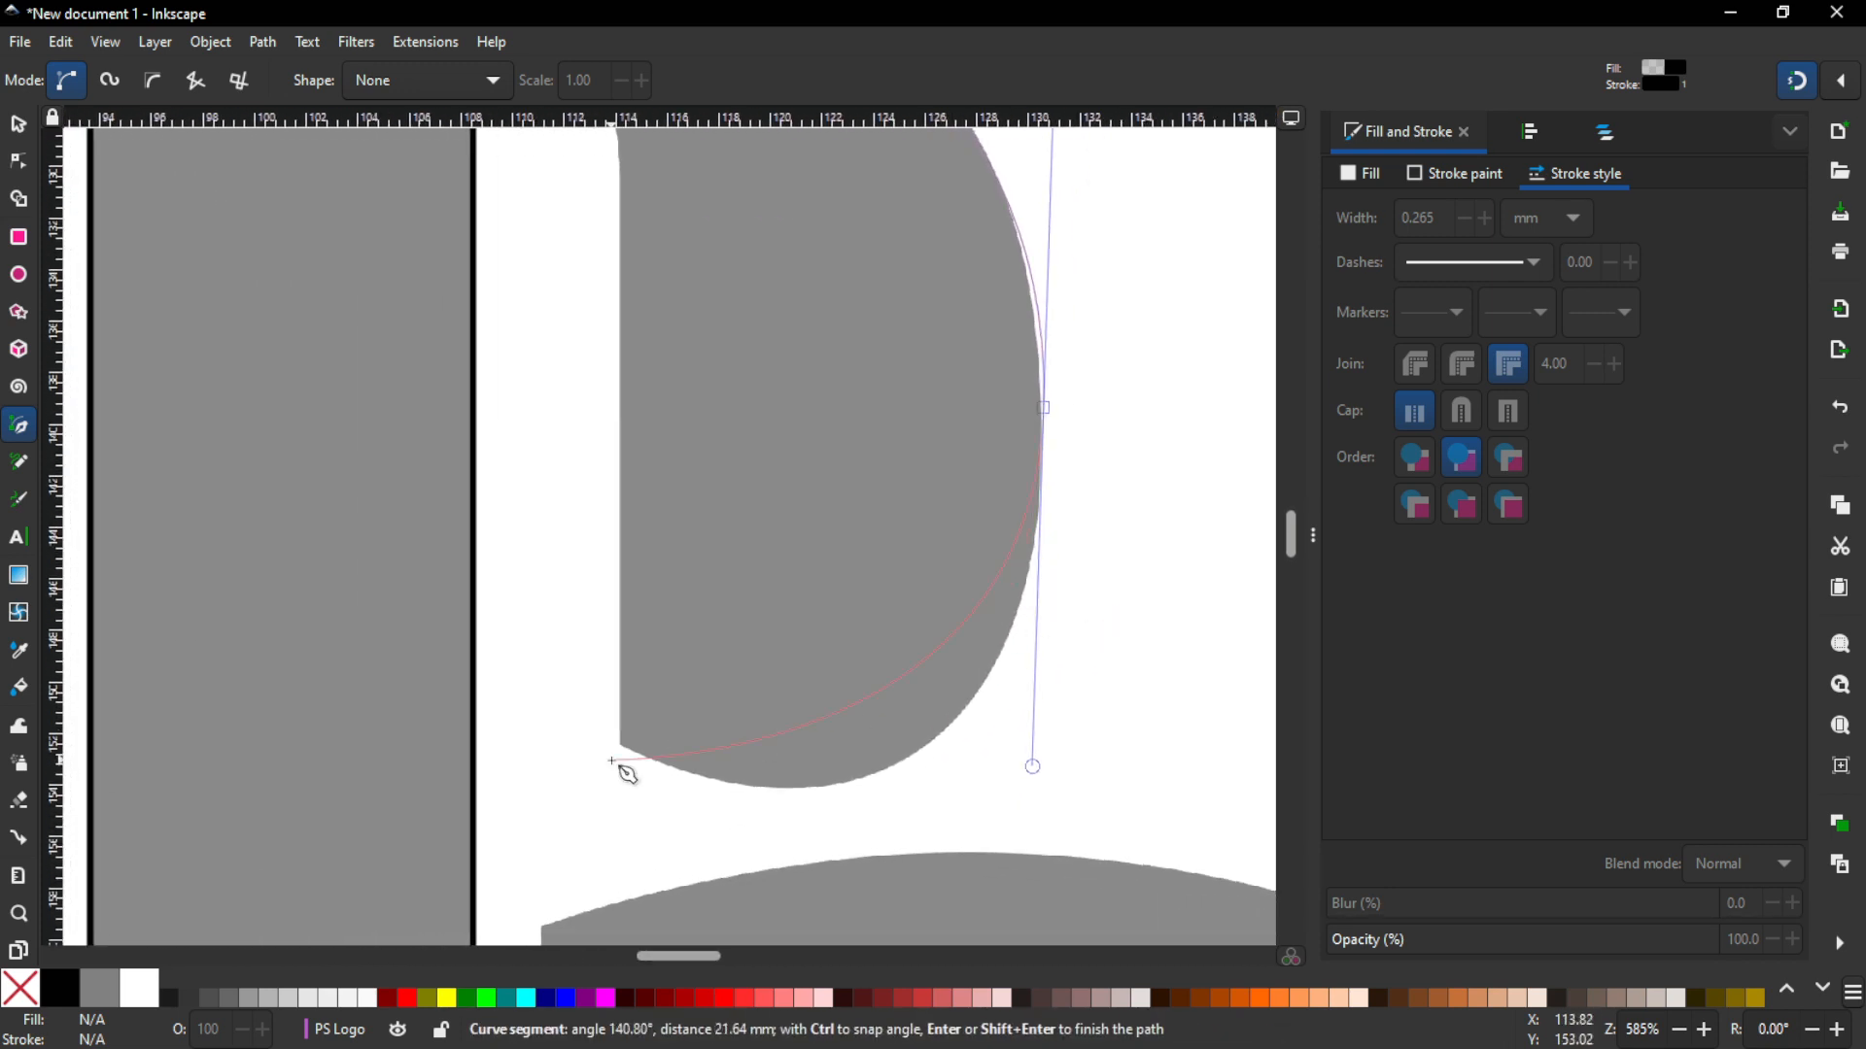
left_click_drag(622, 748, 620, 540)
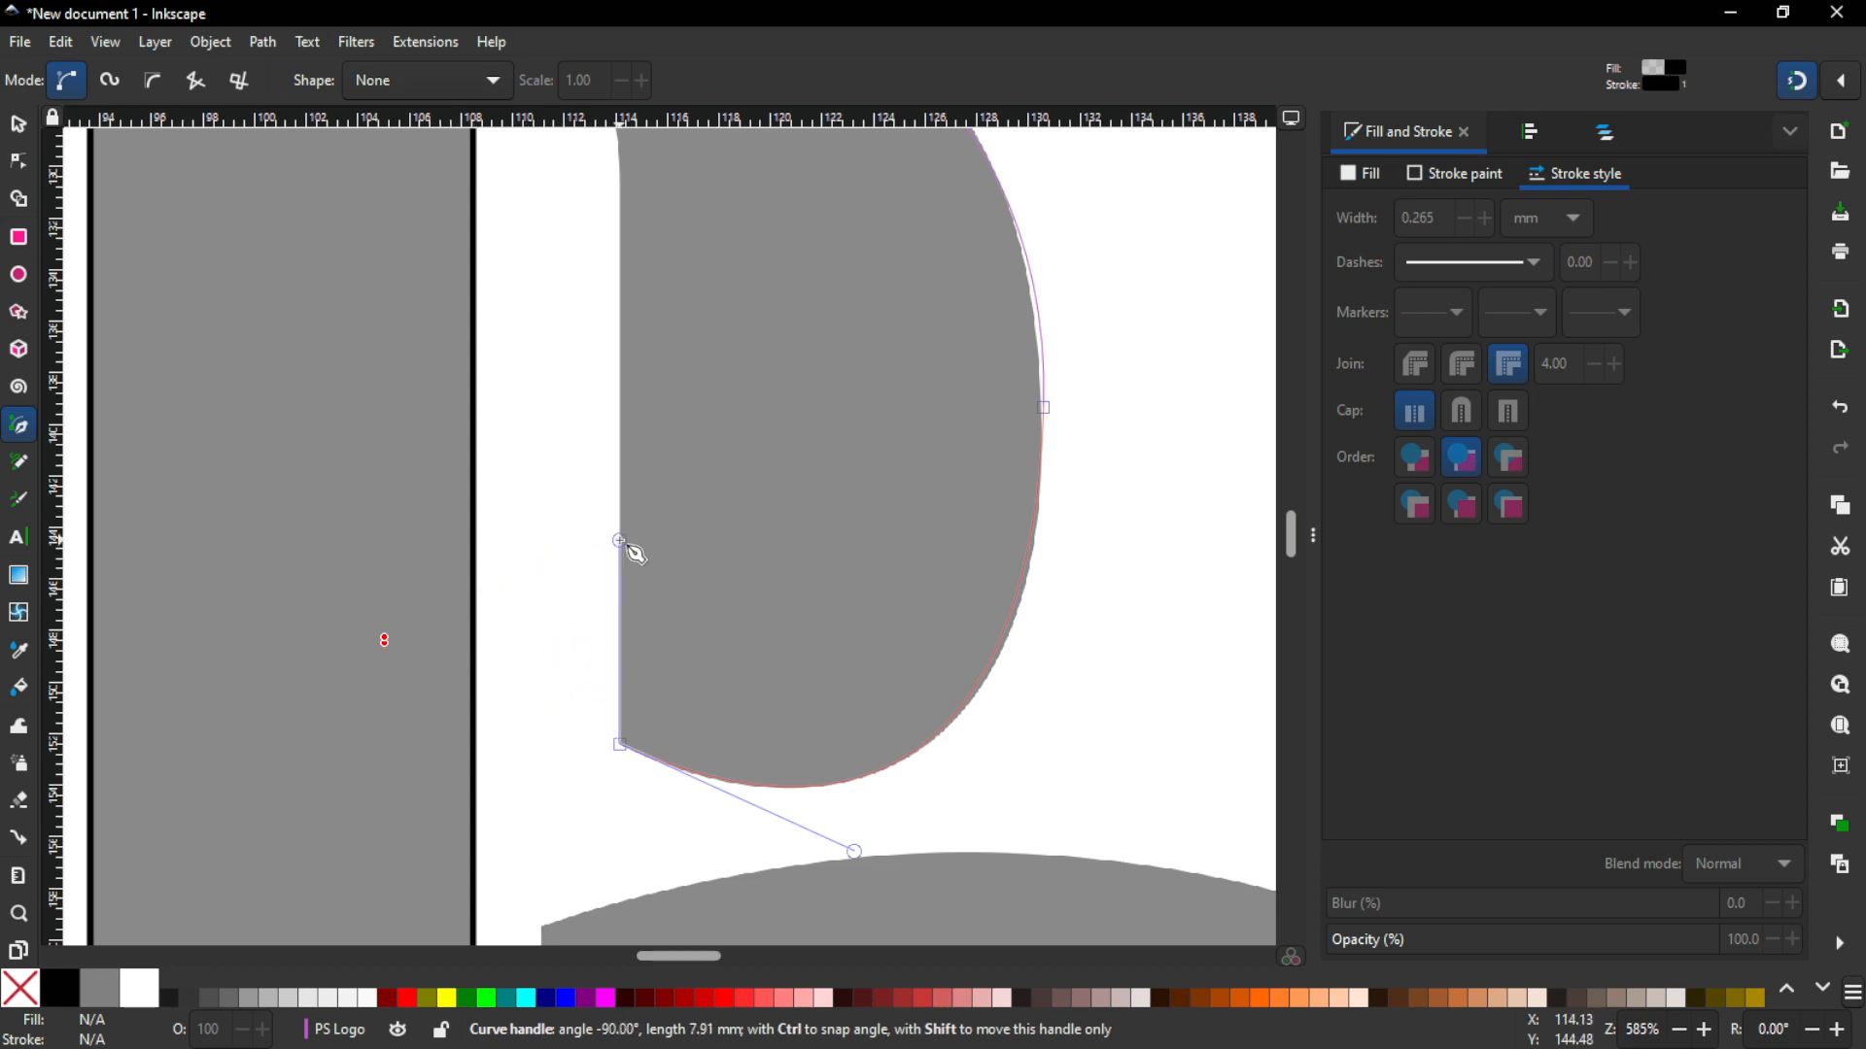
left_click_drag(621, 541, 620, 540)
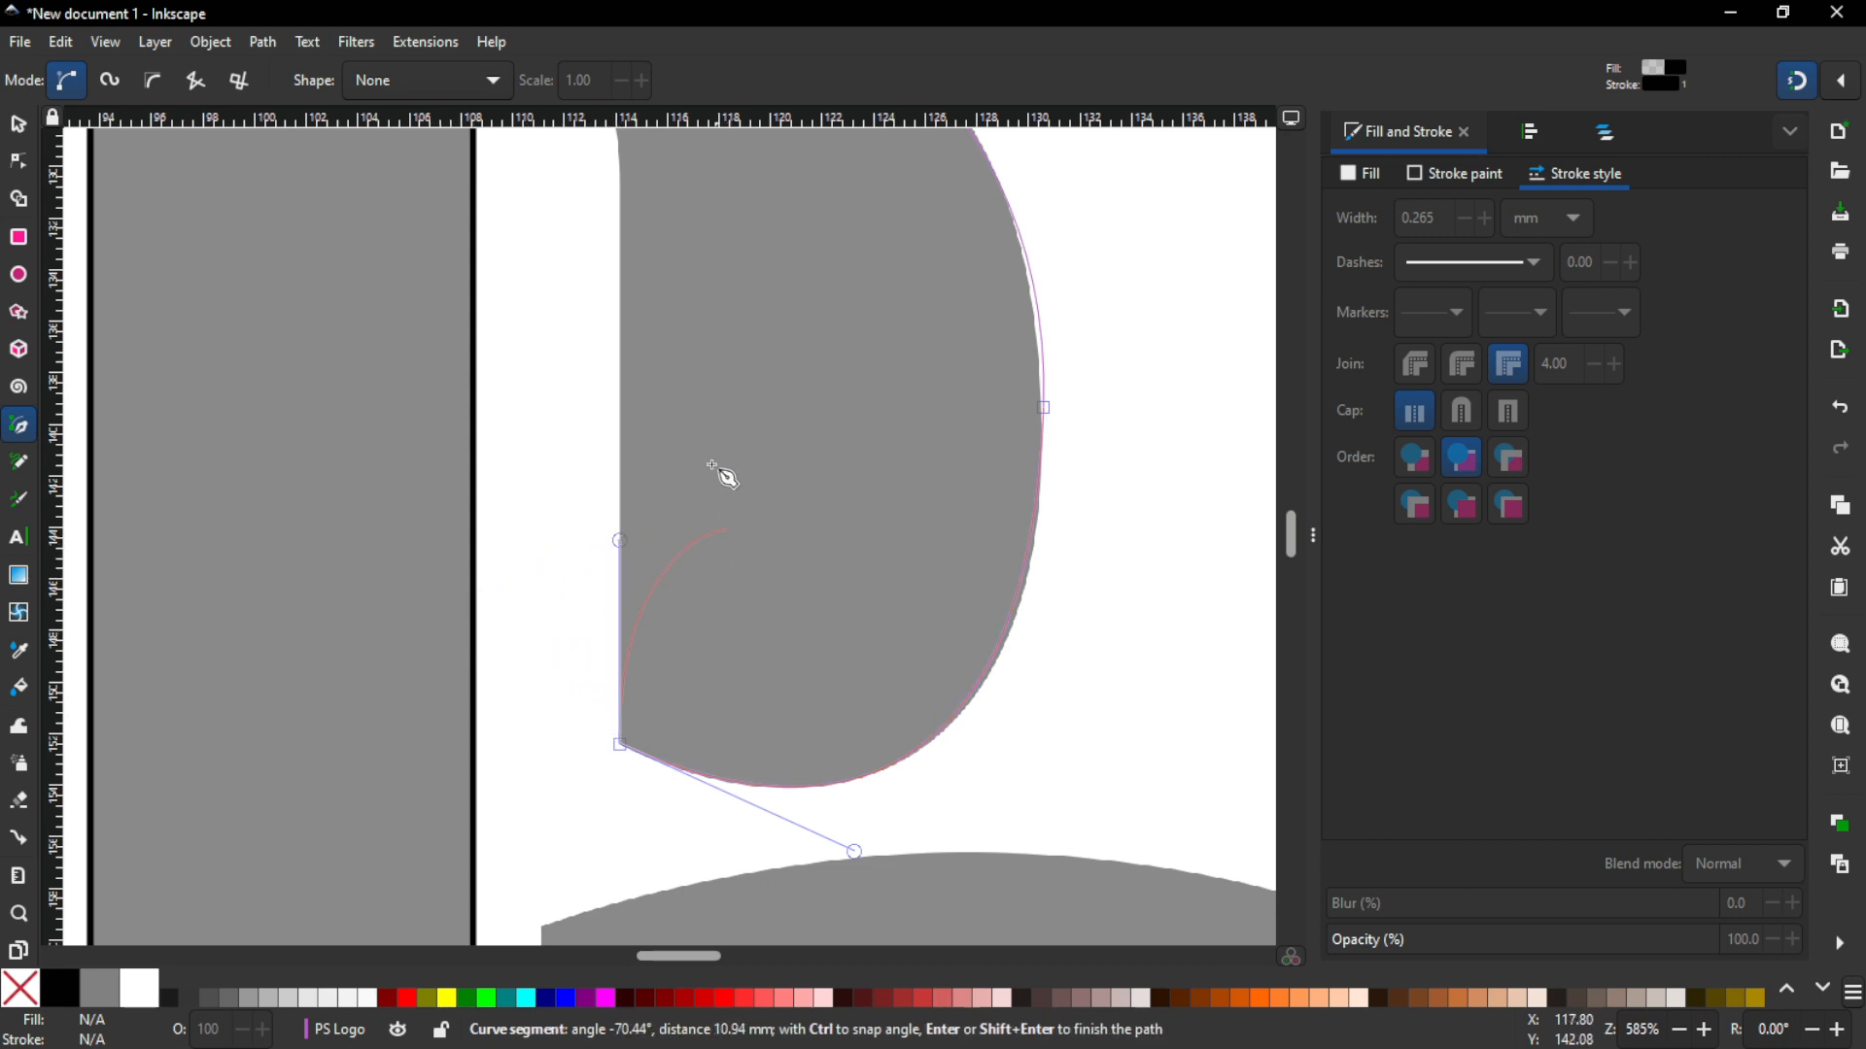
Step: Trace the bowl's straight inner edge and rounded arch, then close the path with a corner point overlapping the stem
key("space")
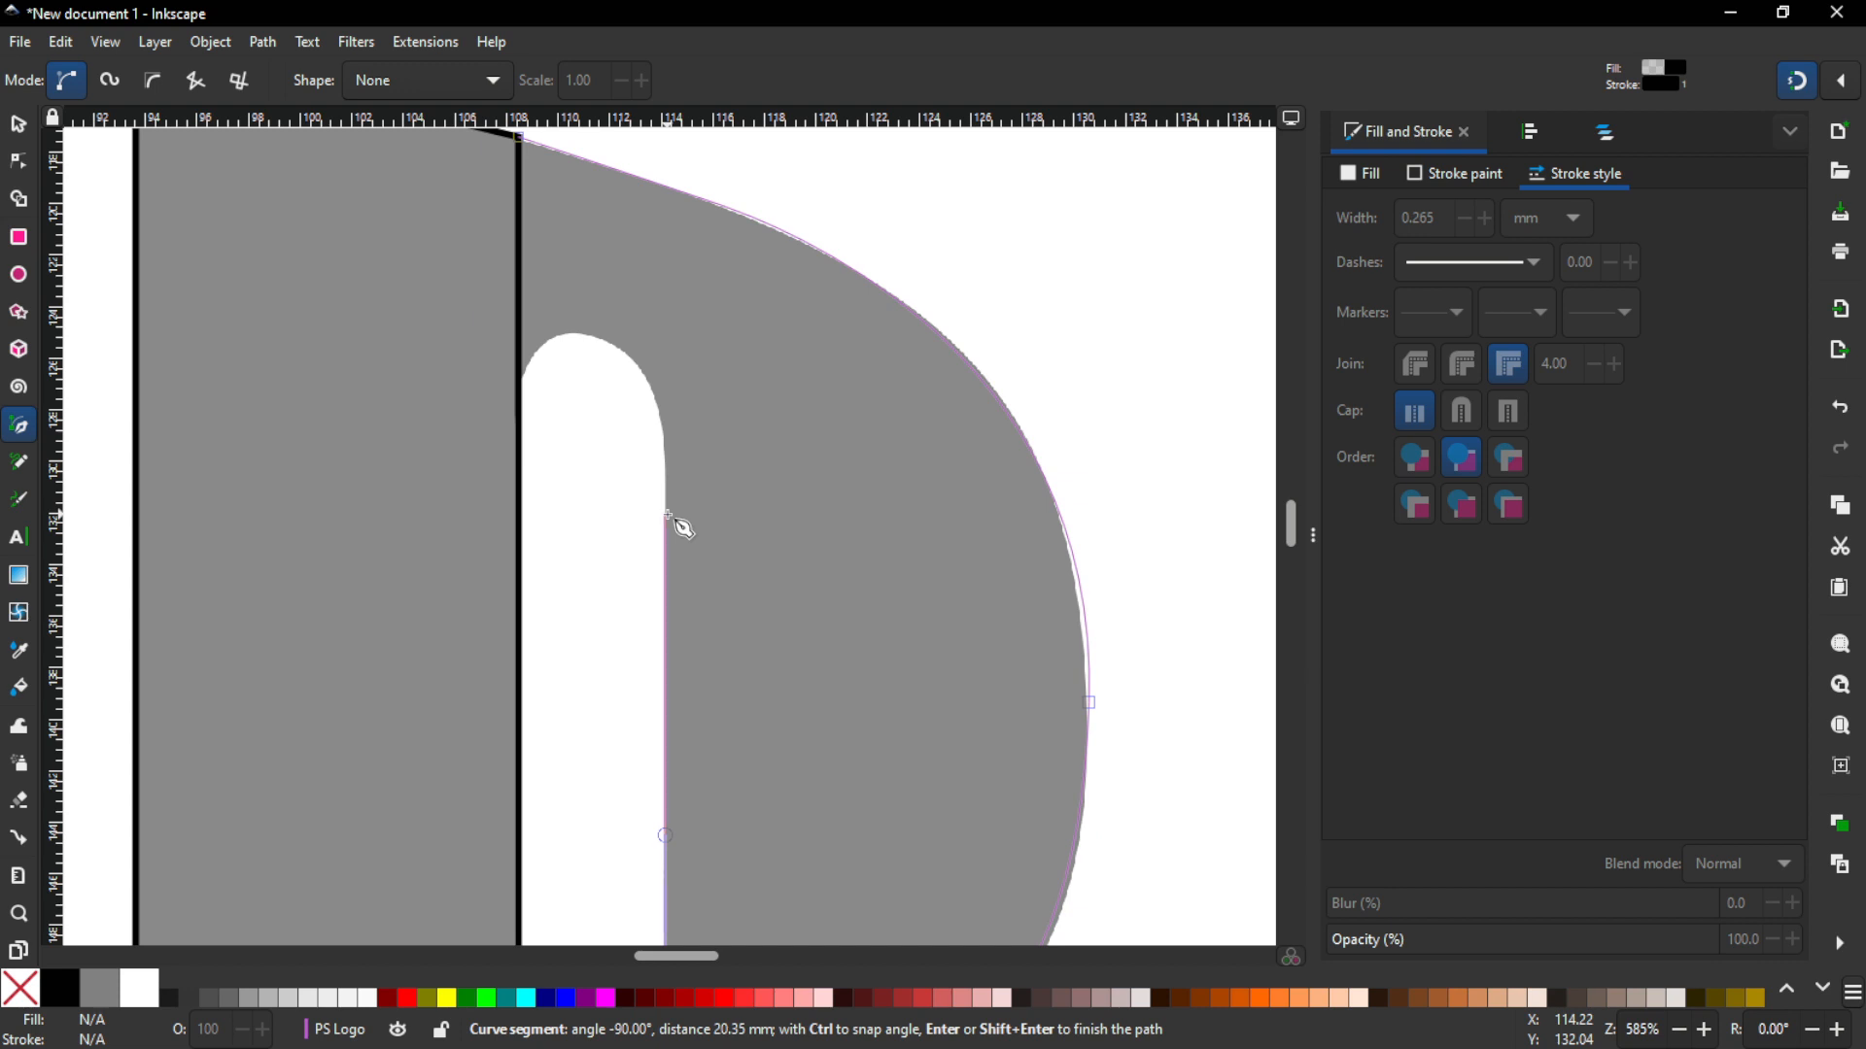
left_click(667, 514)
mouse_move(523, 316)
left_mouse_down()
mouse_move(558, 329)
mouse_move(538, 333)
left_mouse_up()
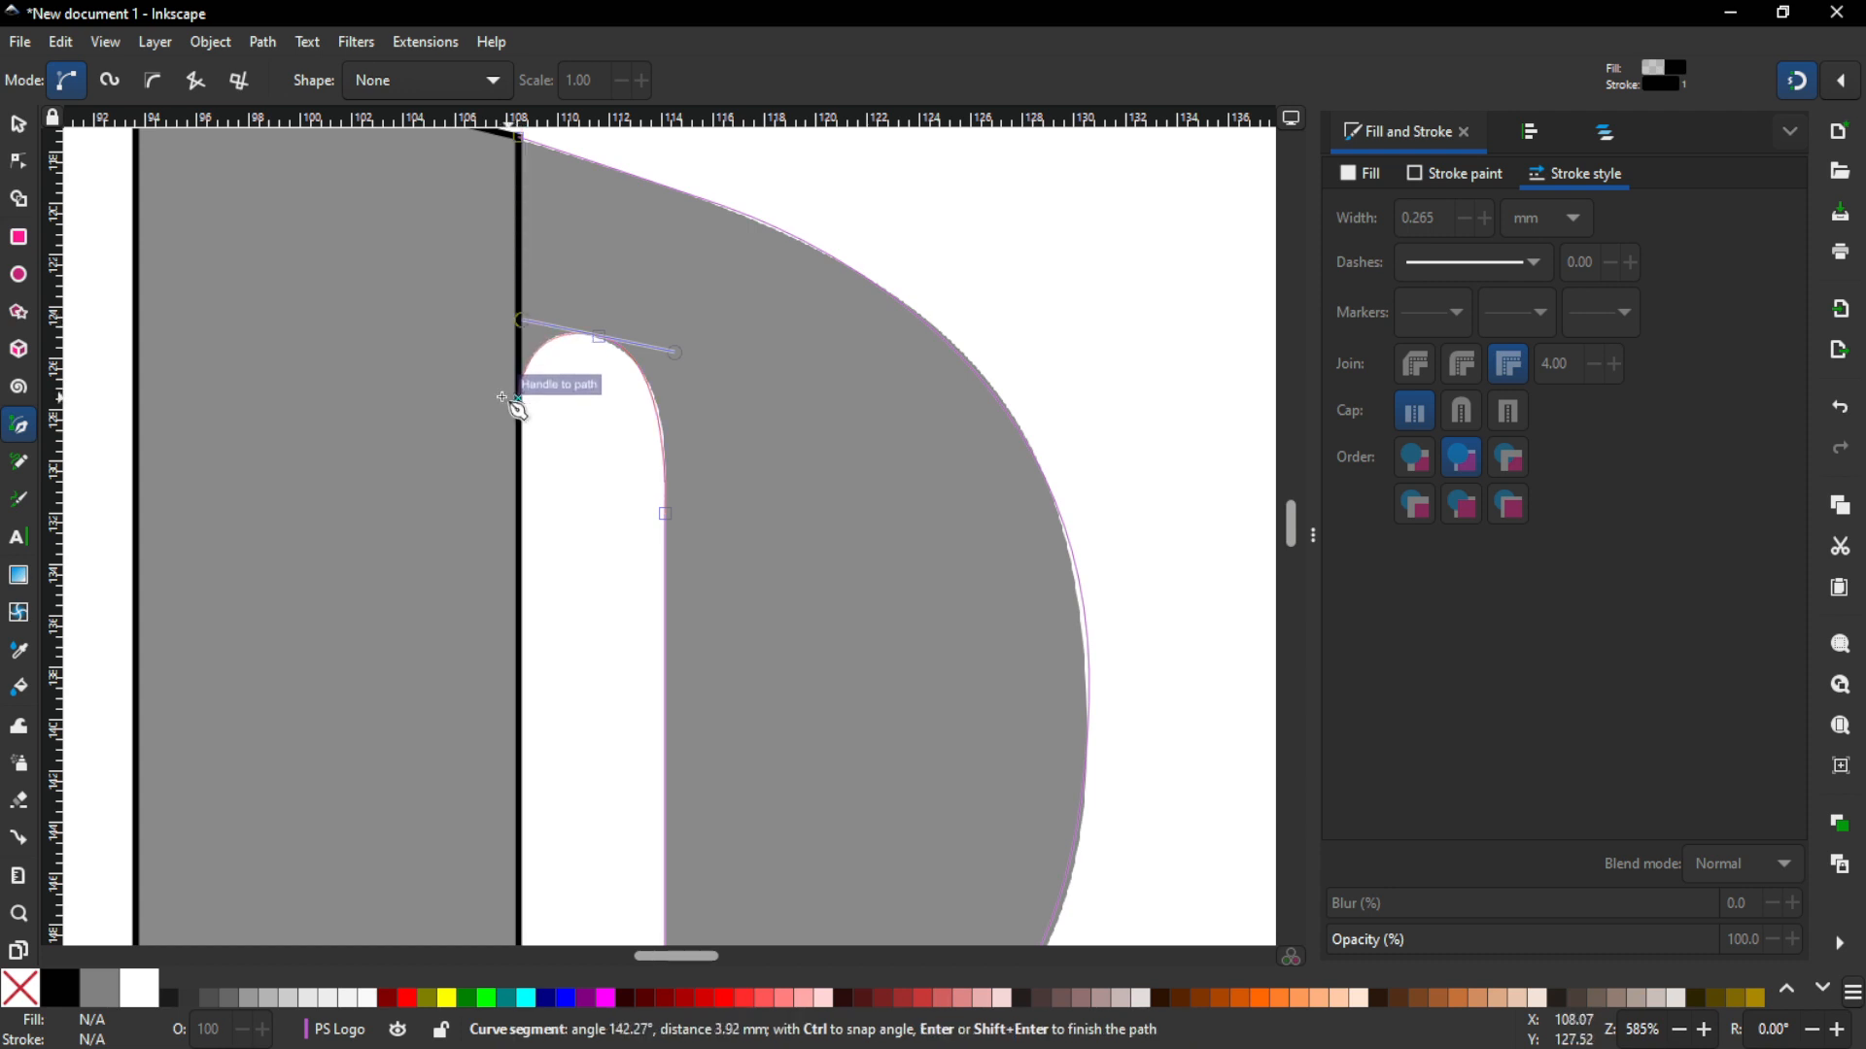
left_click(503, 399)
left_click(440, 234)
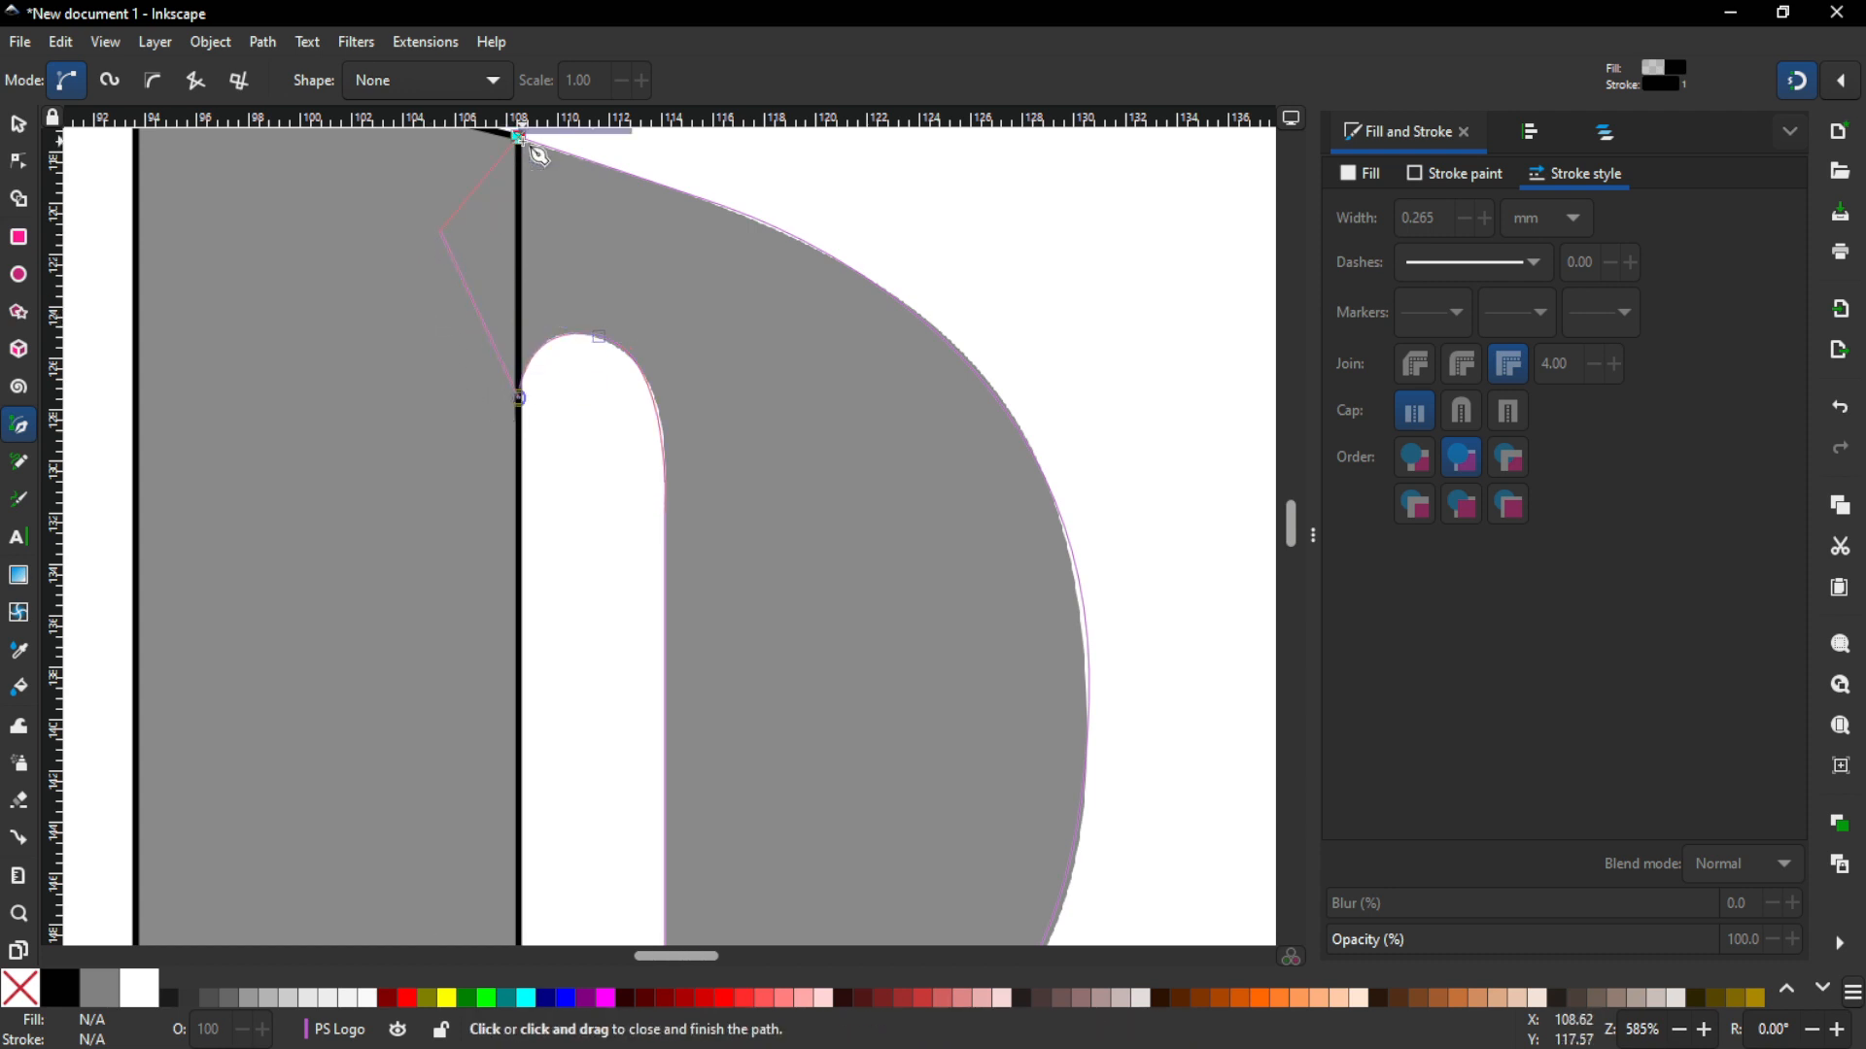
left_click(522, 141)
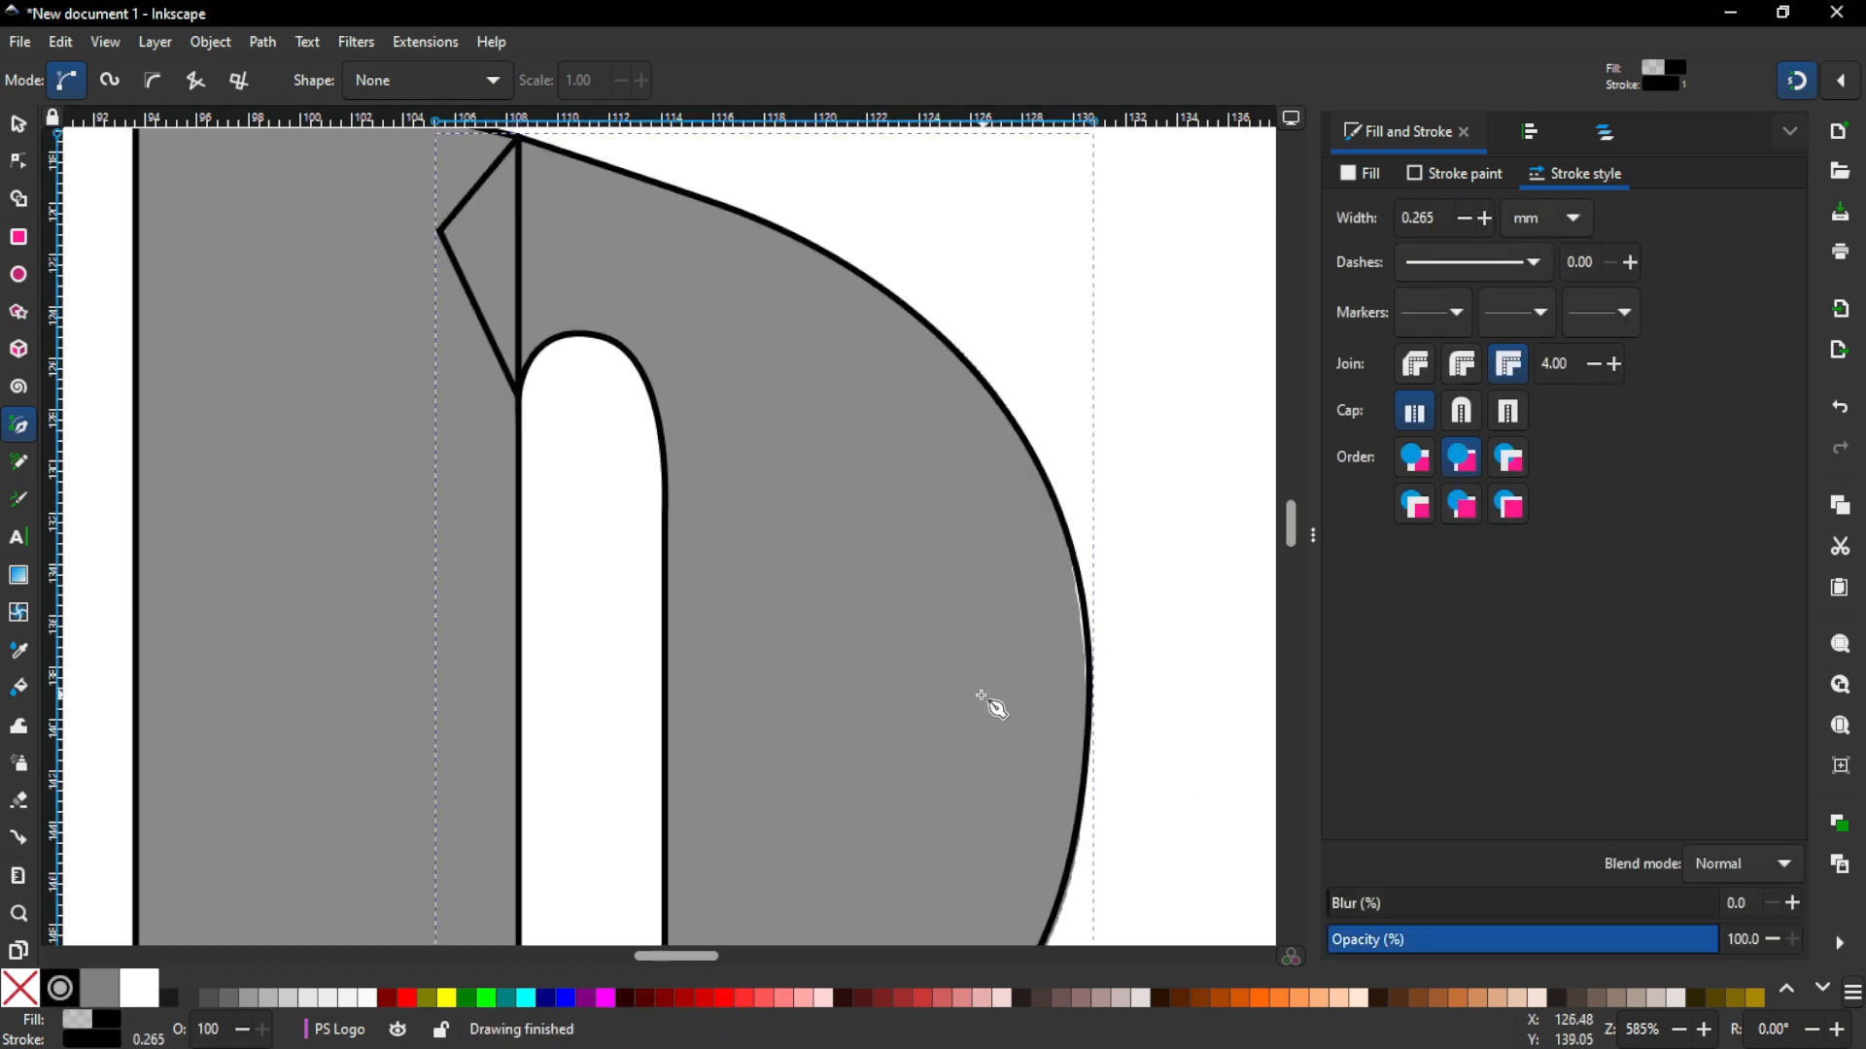
Step: Adjust the upper handle of the bowl's rightmost node so the outer curve follows the reference more closely
left_click_drag(987, 709, 878, 450)
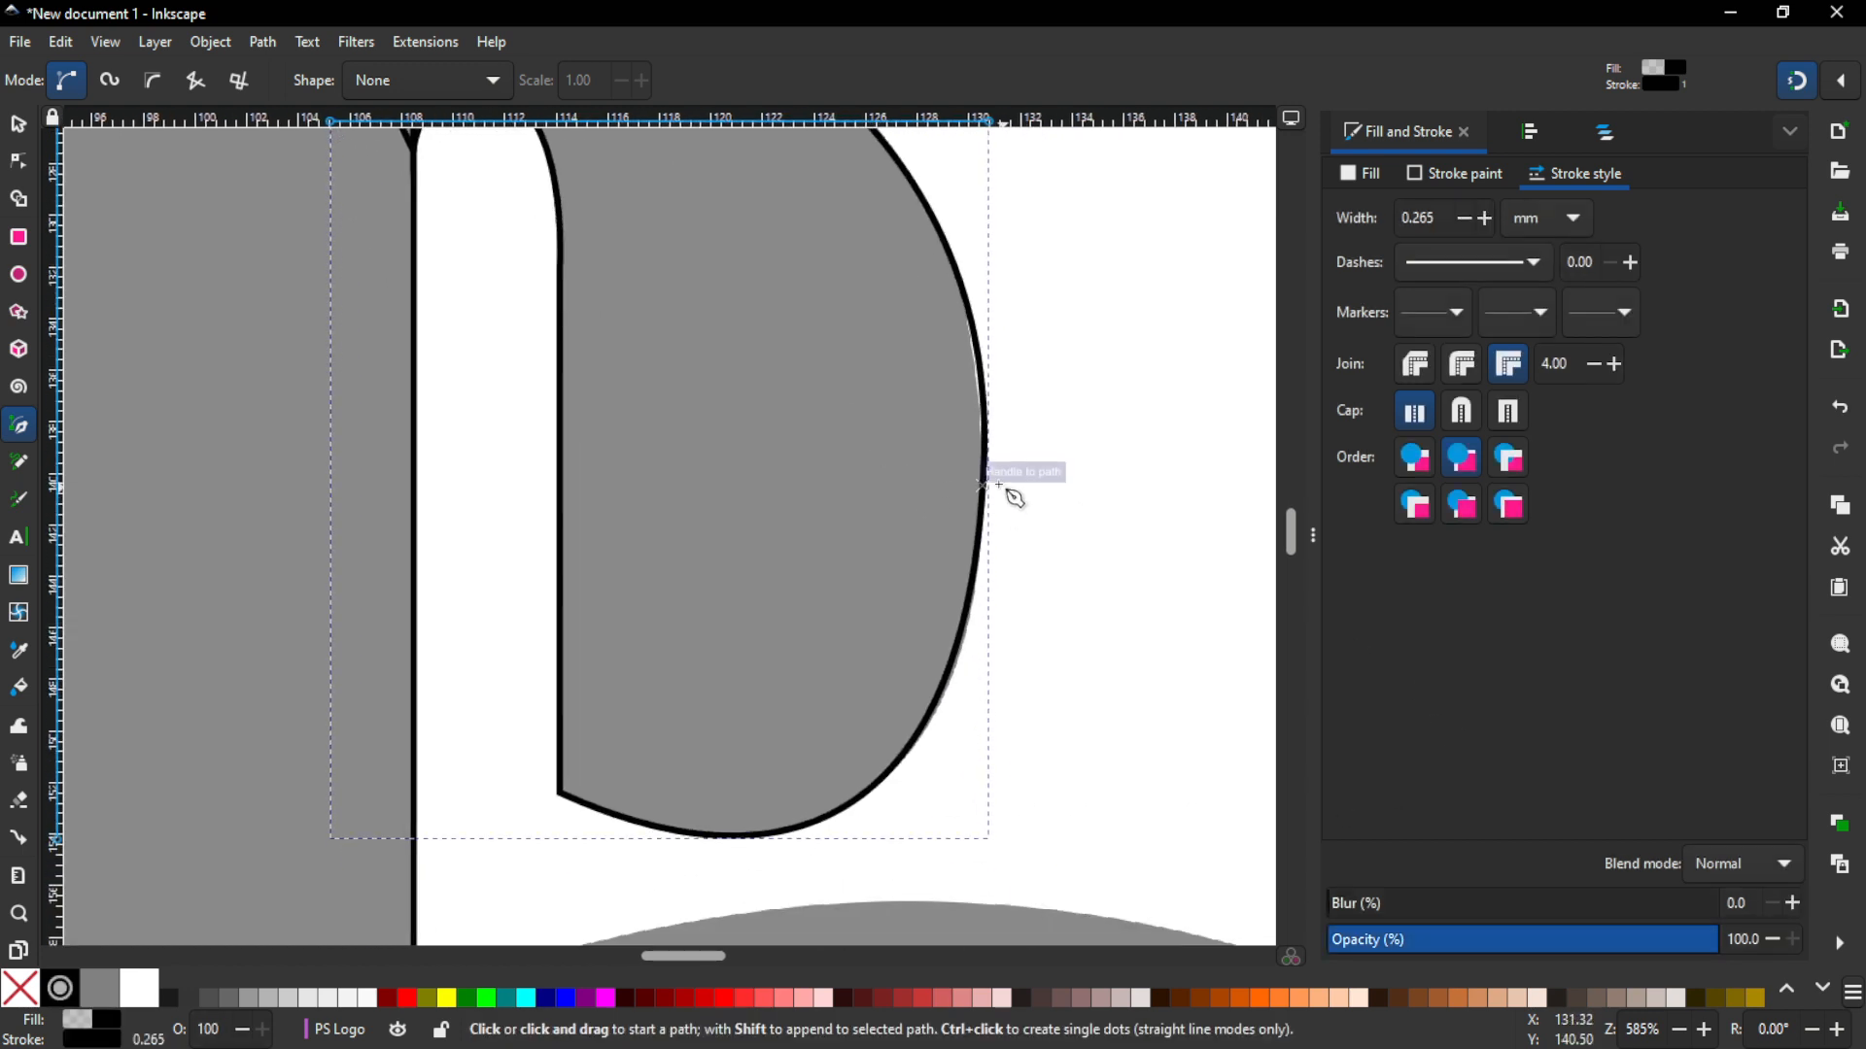
key("a")
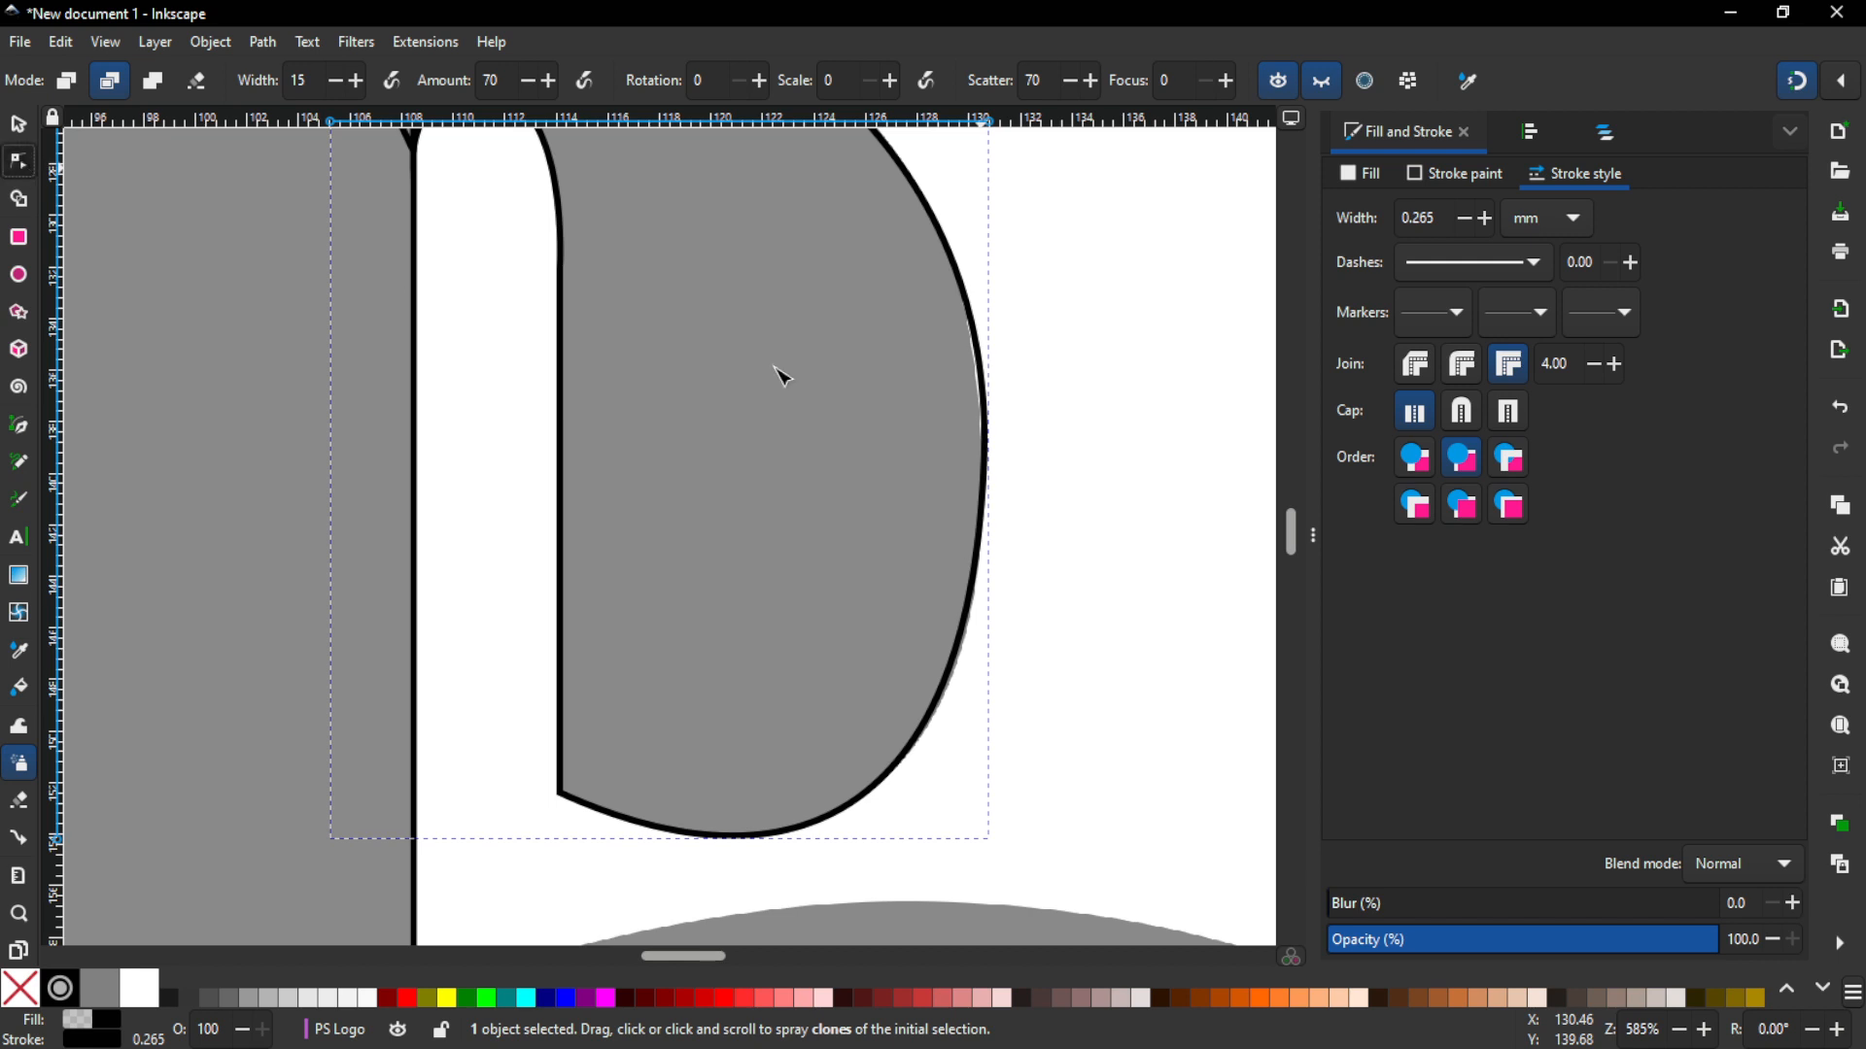
key("n")
left_click(983, 457)
scroll(1084, 542, "up", 5)
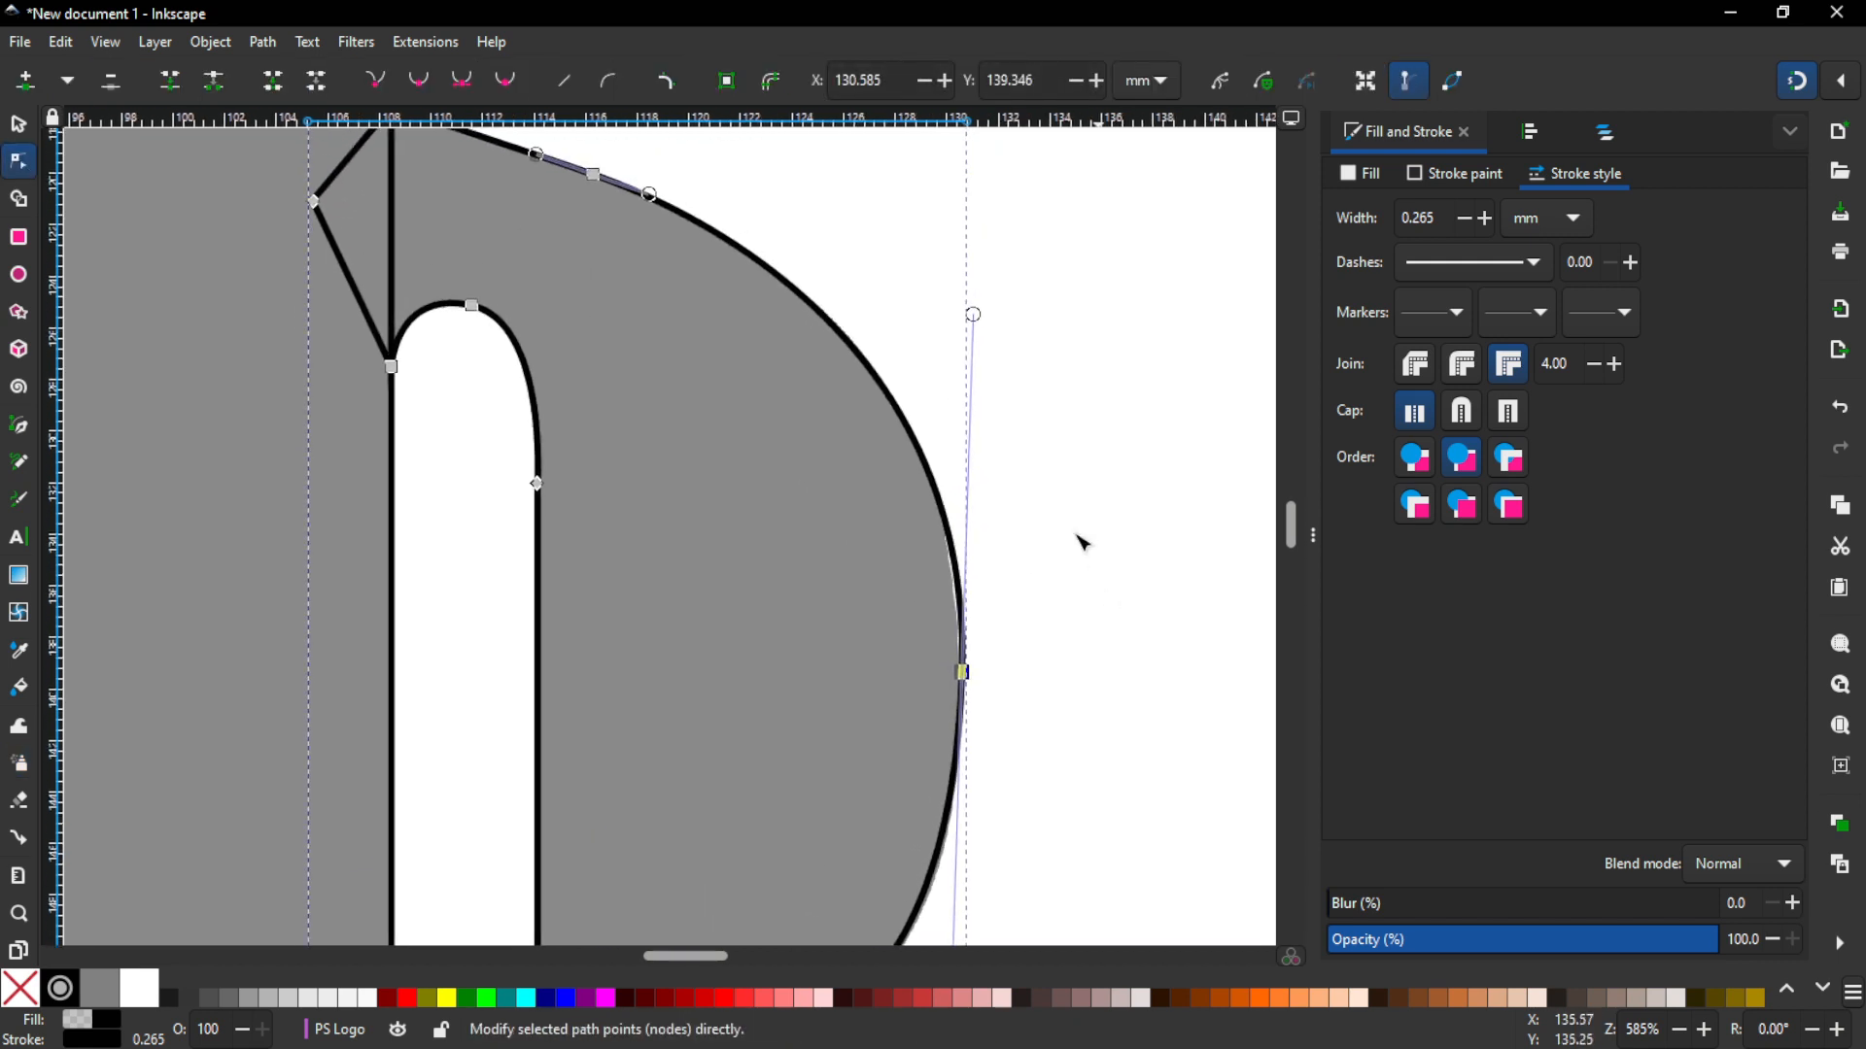
left_click_drag(977, 318, 979, 308)
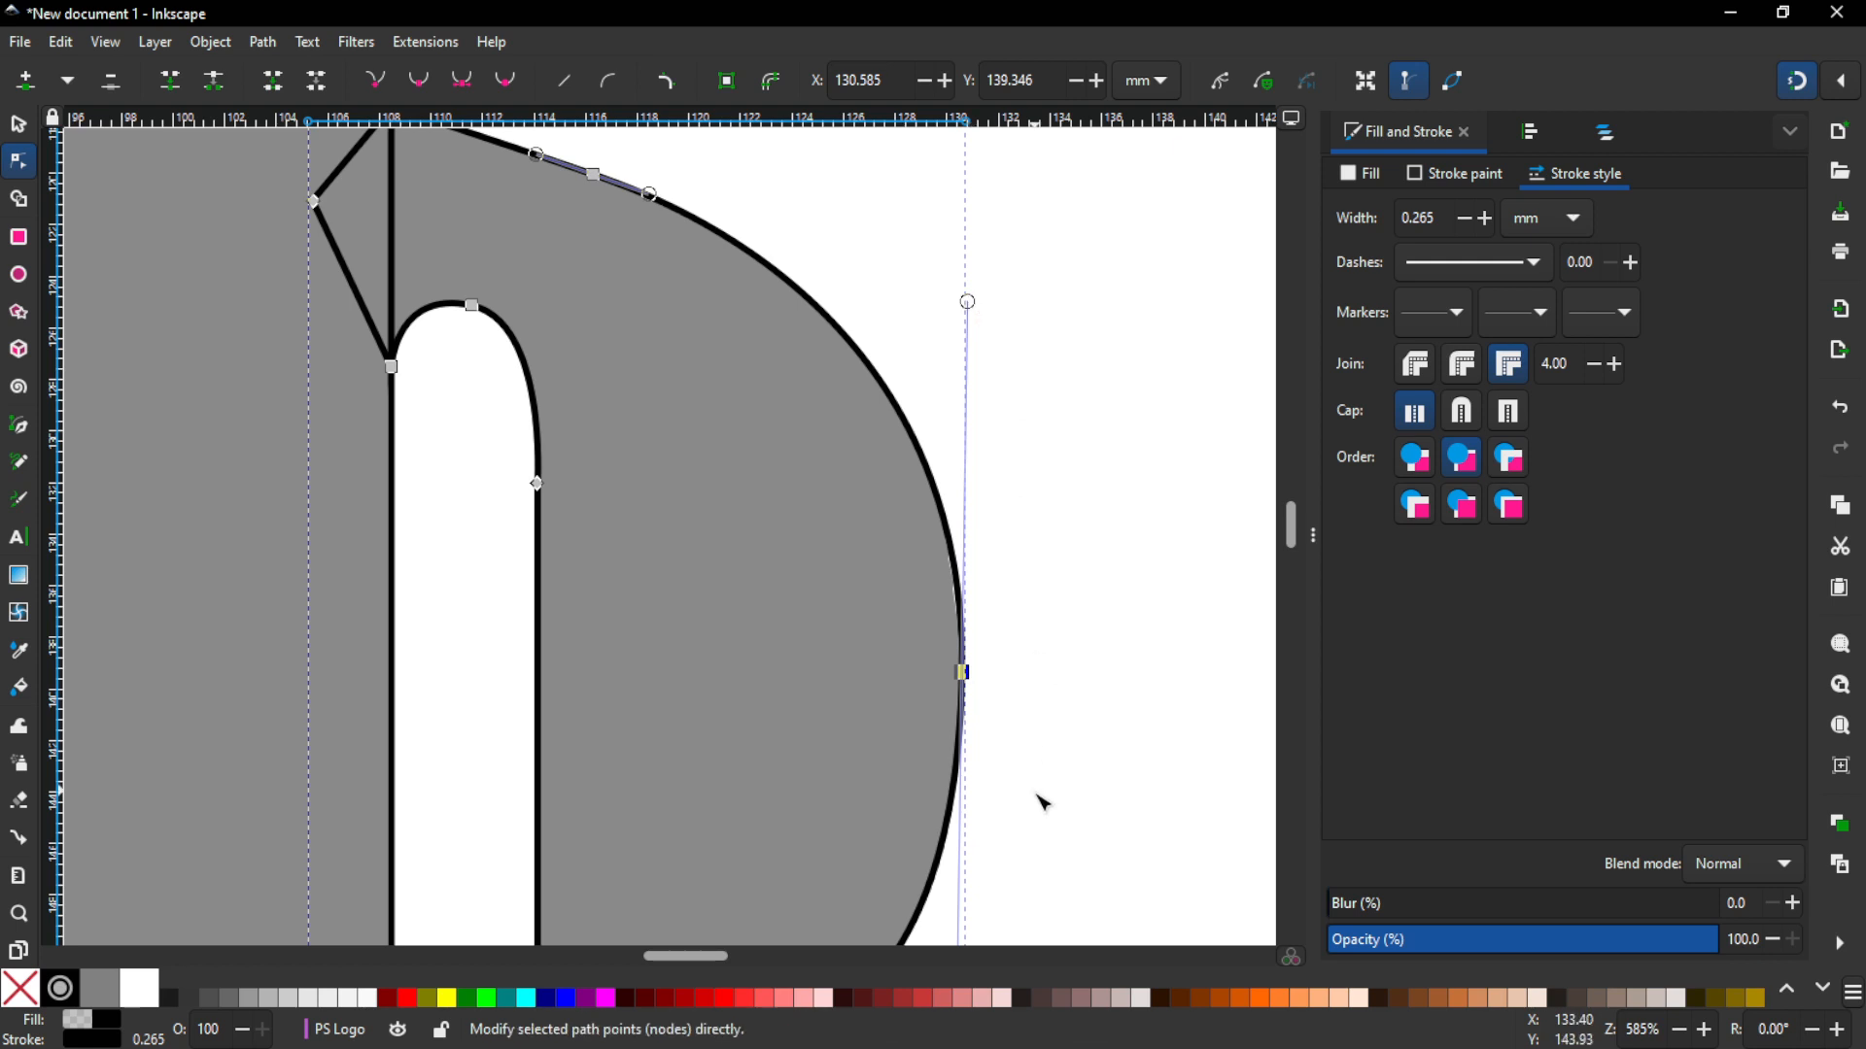
left_click_drag(1044, 803, 1045, 470)
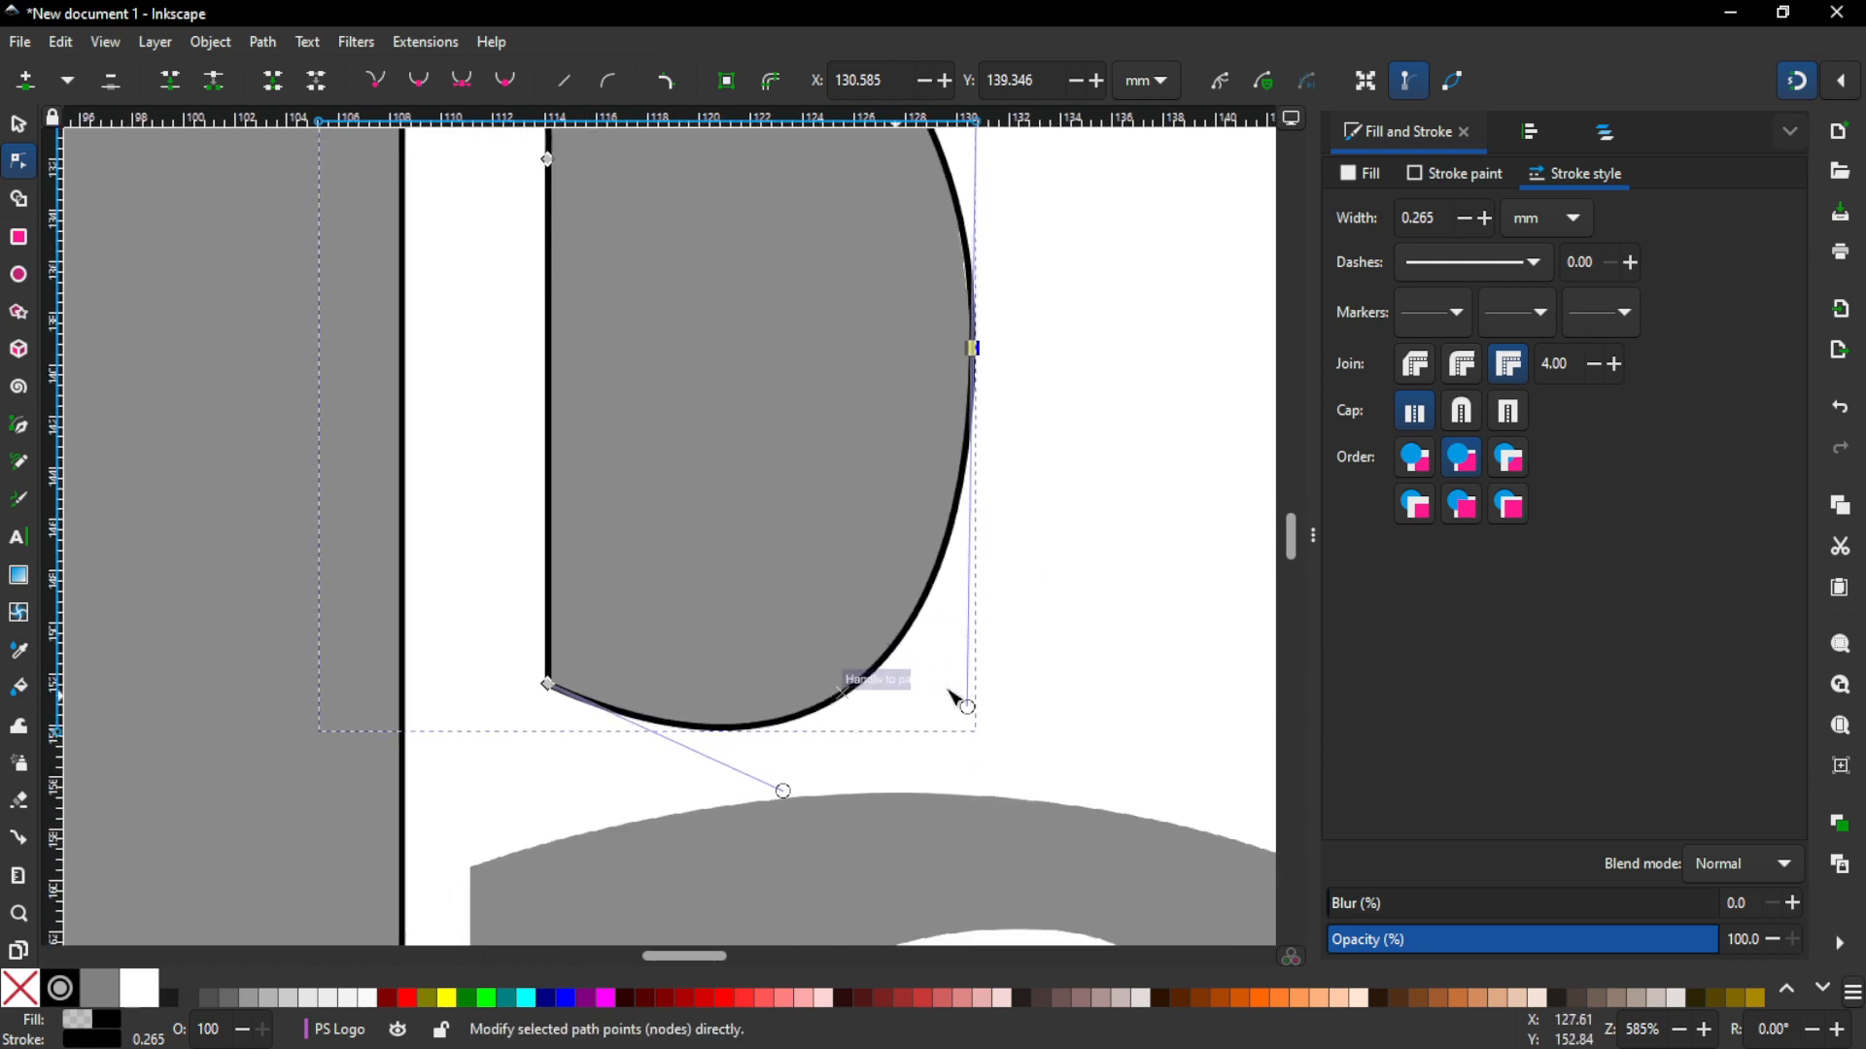
Step: Select the bowl and stem paths together and merge them into one P shape with Union
key("z")
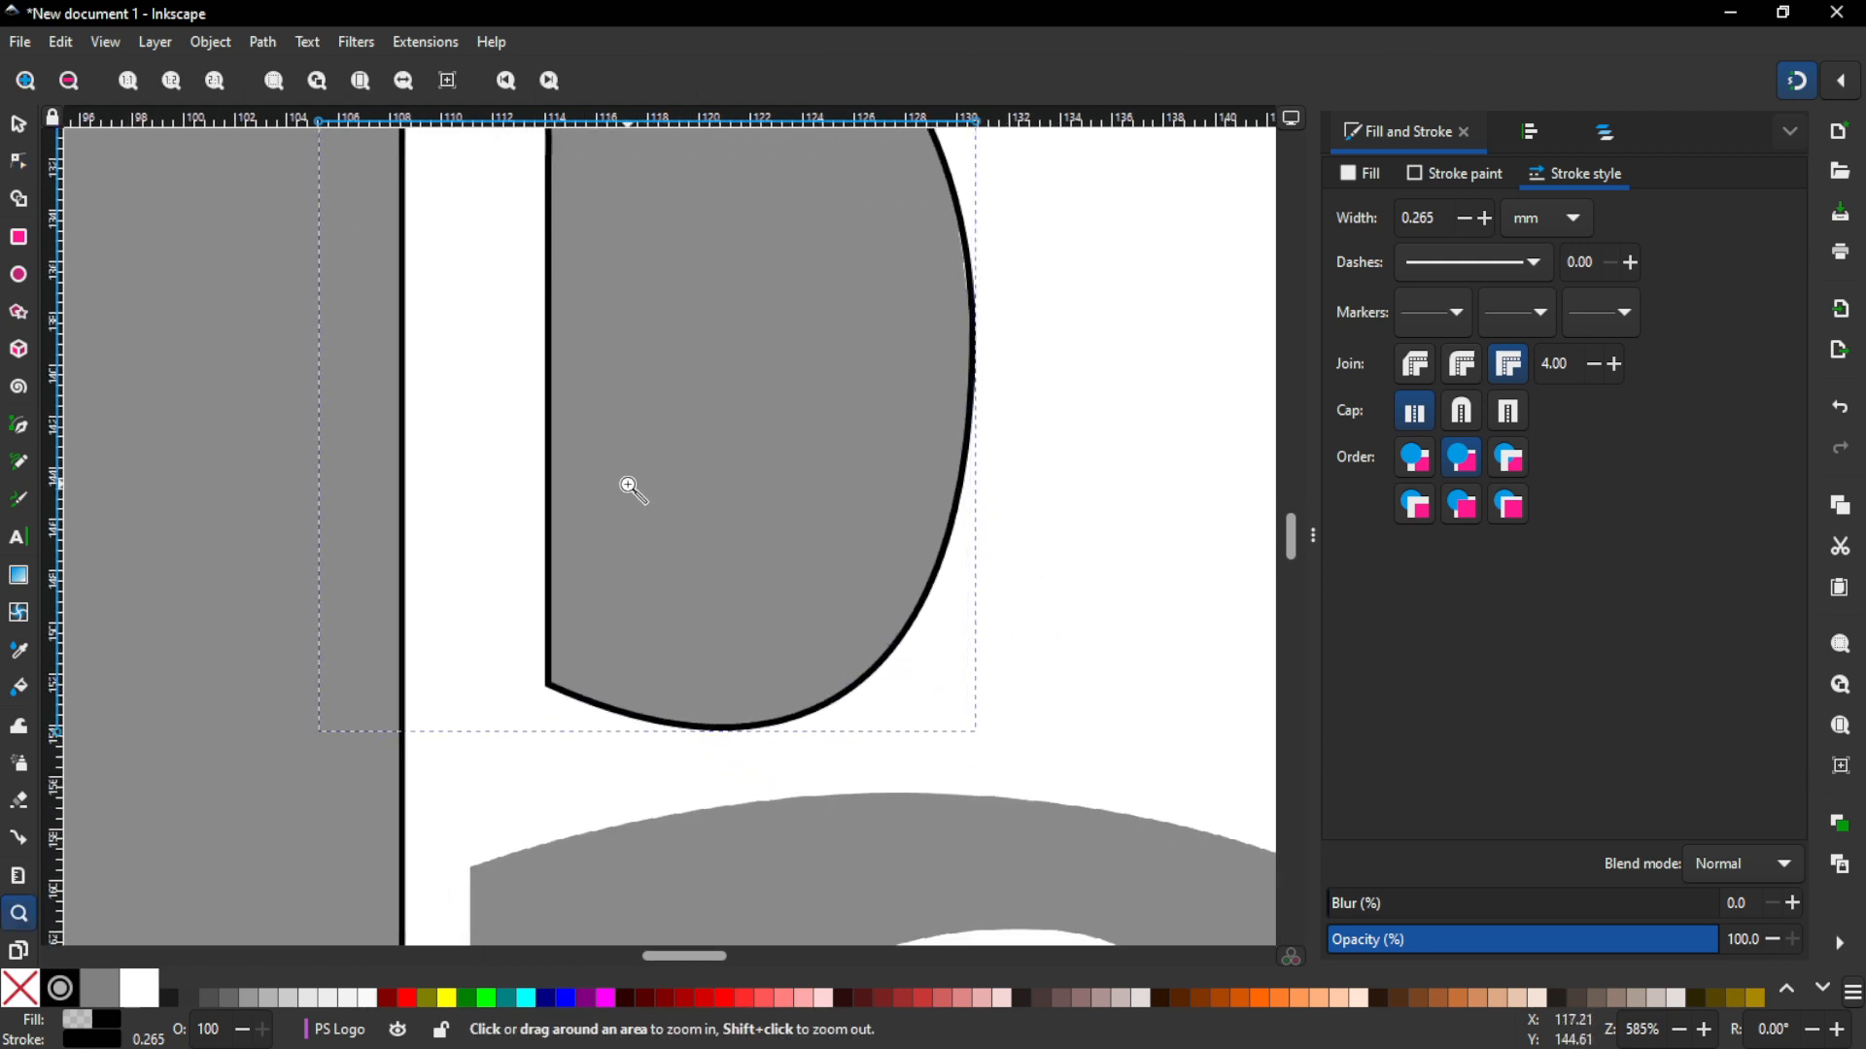
left_click(630, 488)
left_click(633, 489, "shift")
left_click(634, 488, "shift")
left_click(633, 488, "shift")
key("space")
left_click_drag(633, 481, 886, 656)
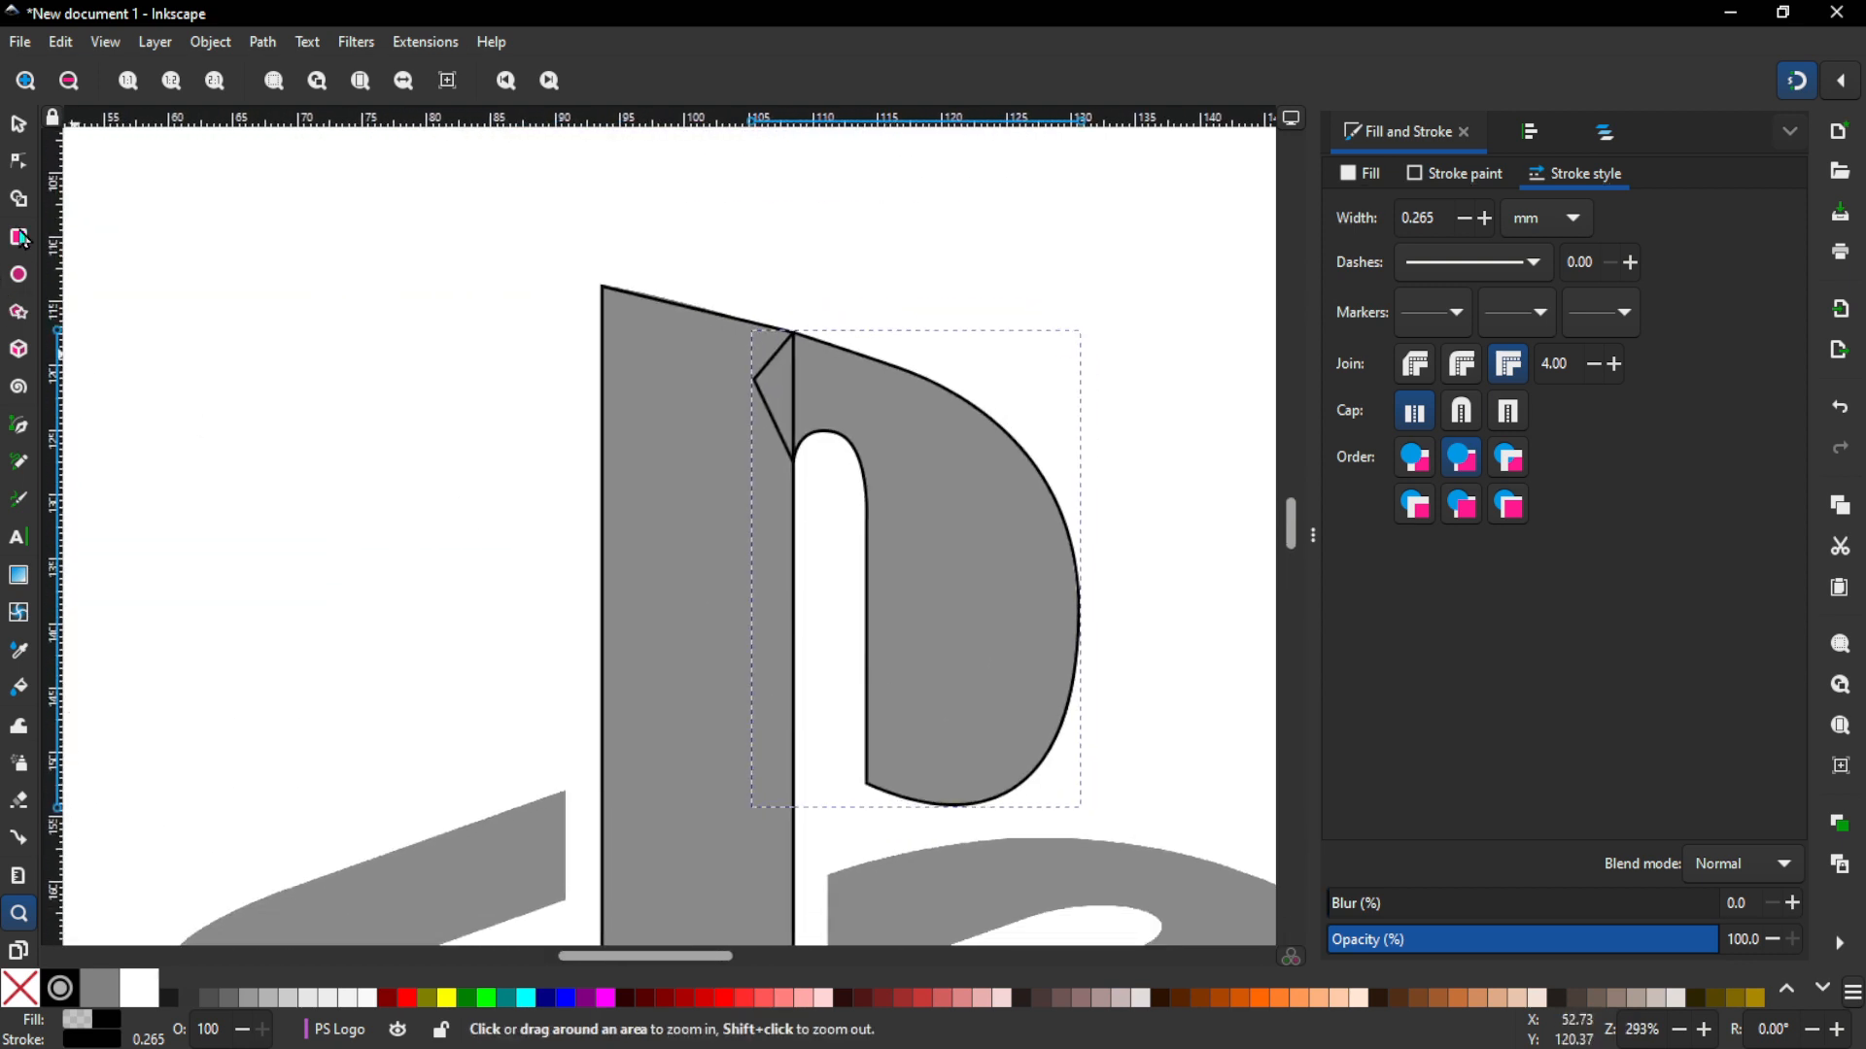
left_click(21, 129)
left_click(868, 368)
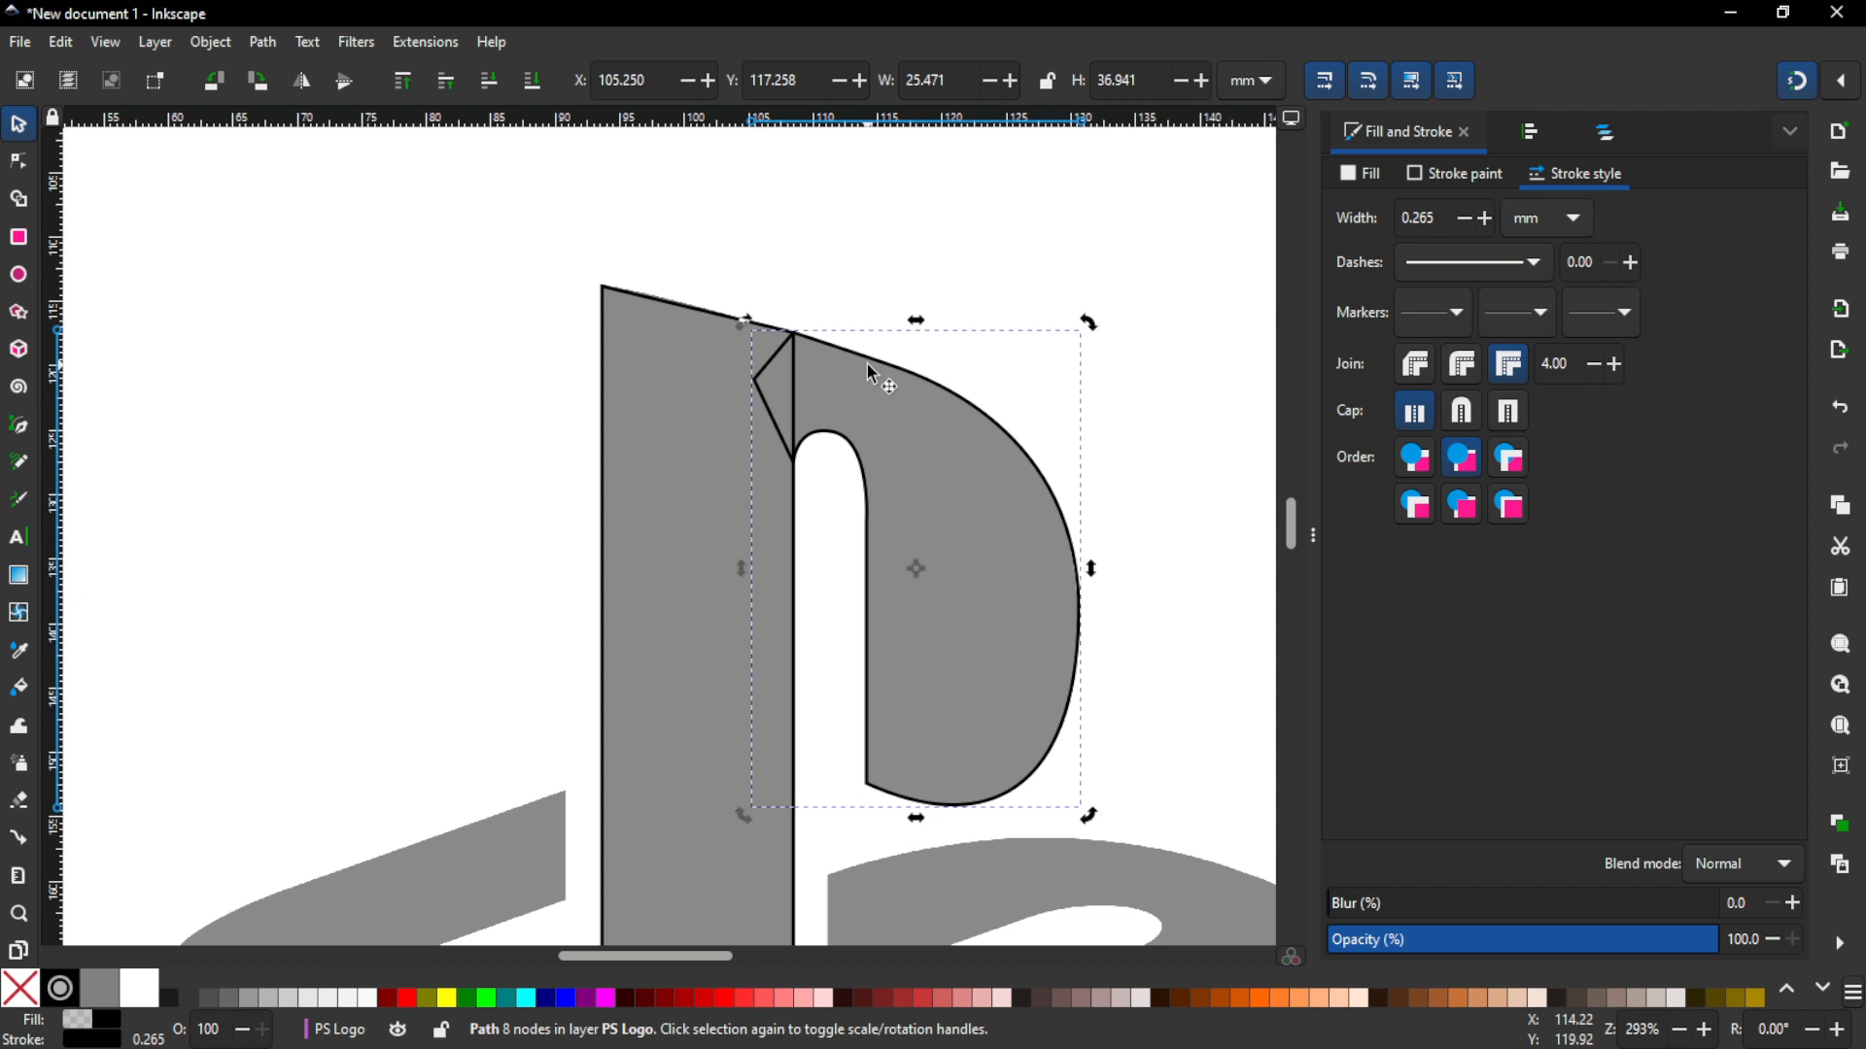
left_click(683, 307, "shift")
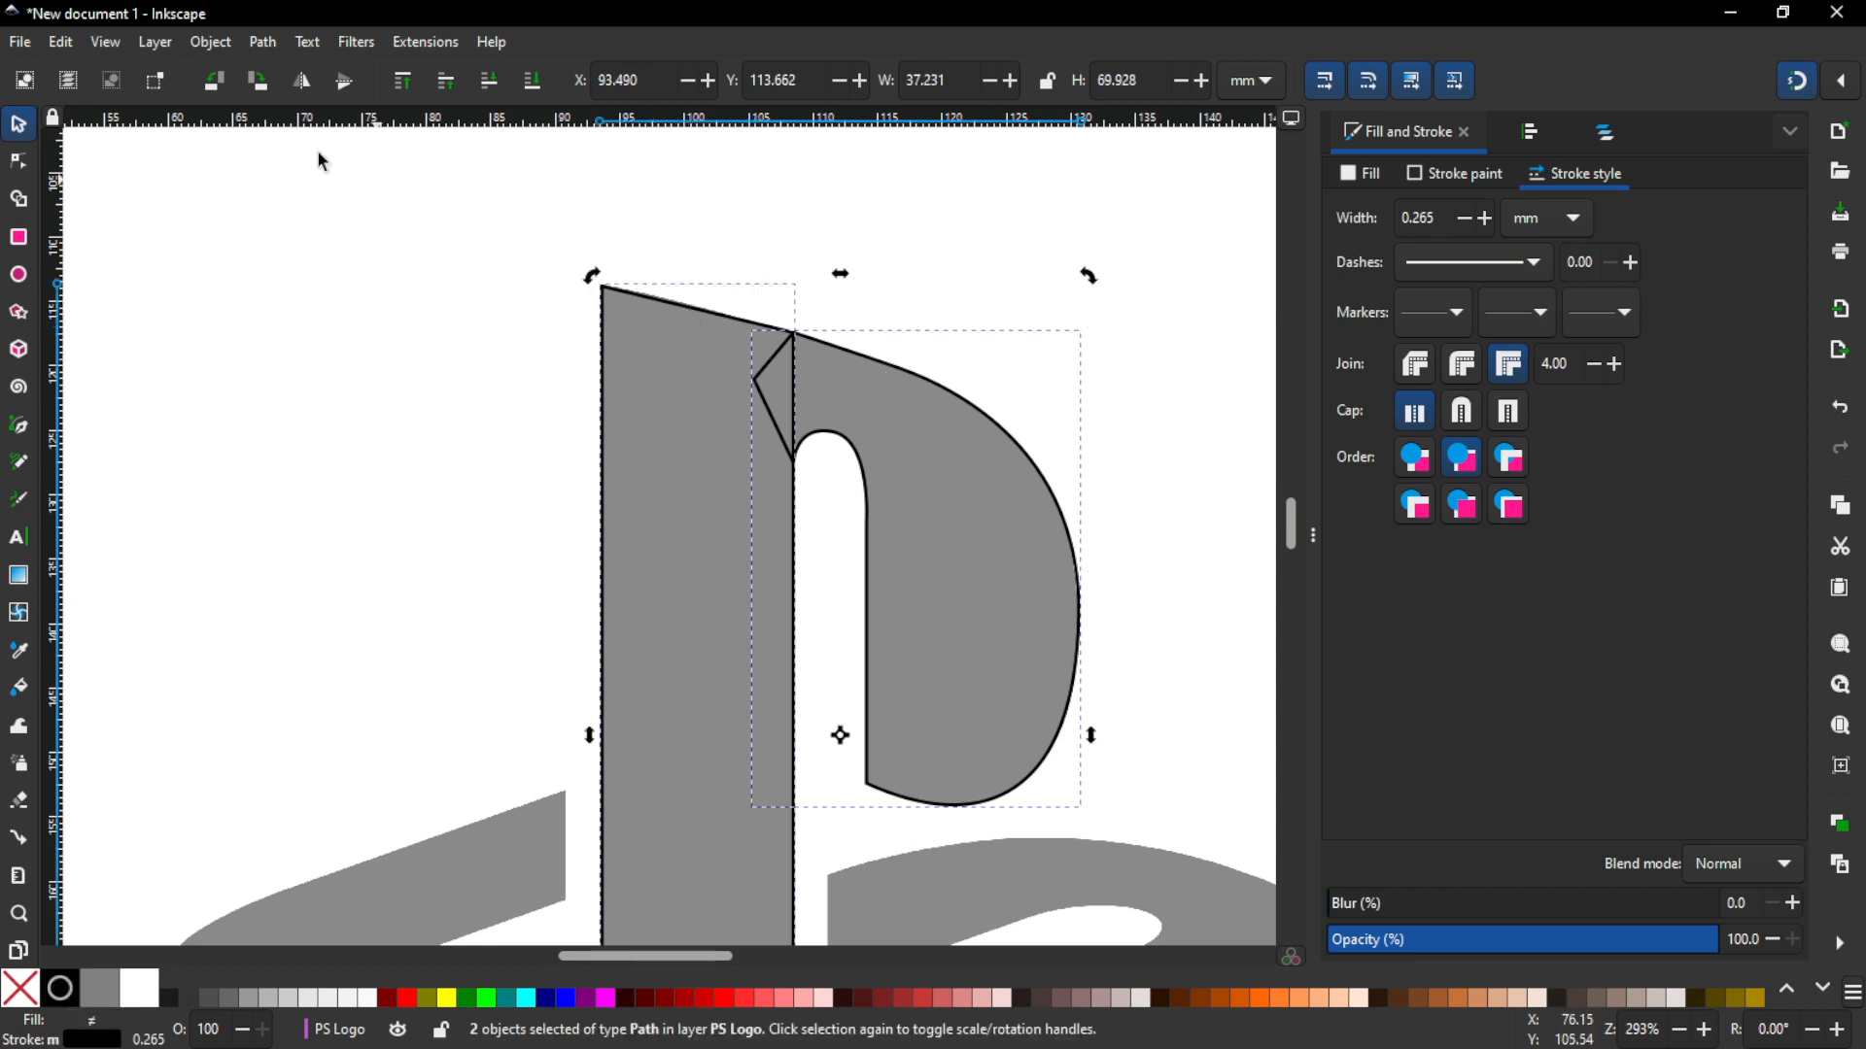
left_click(263, 43)
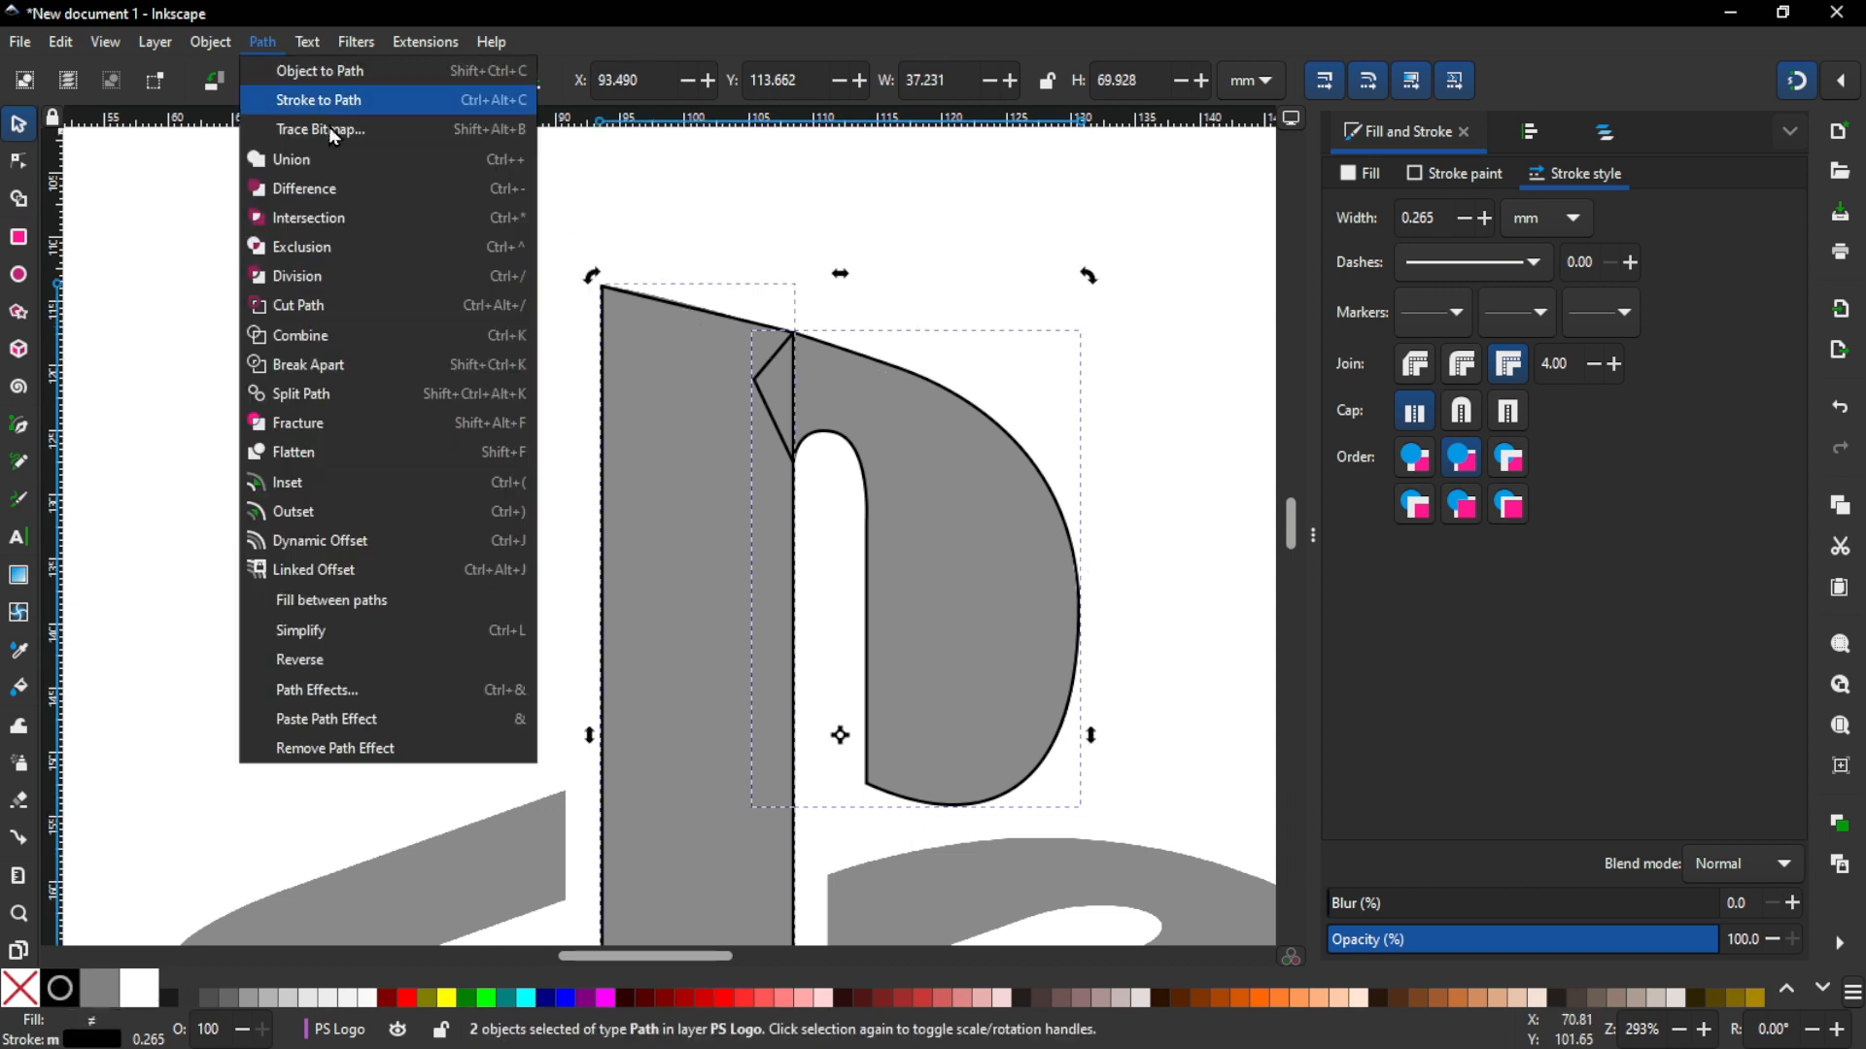
left_click(340, 159)
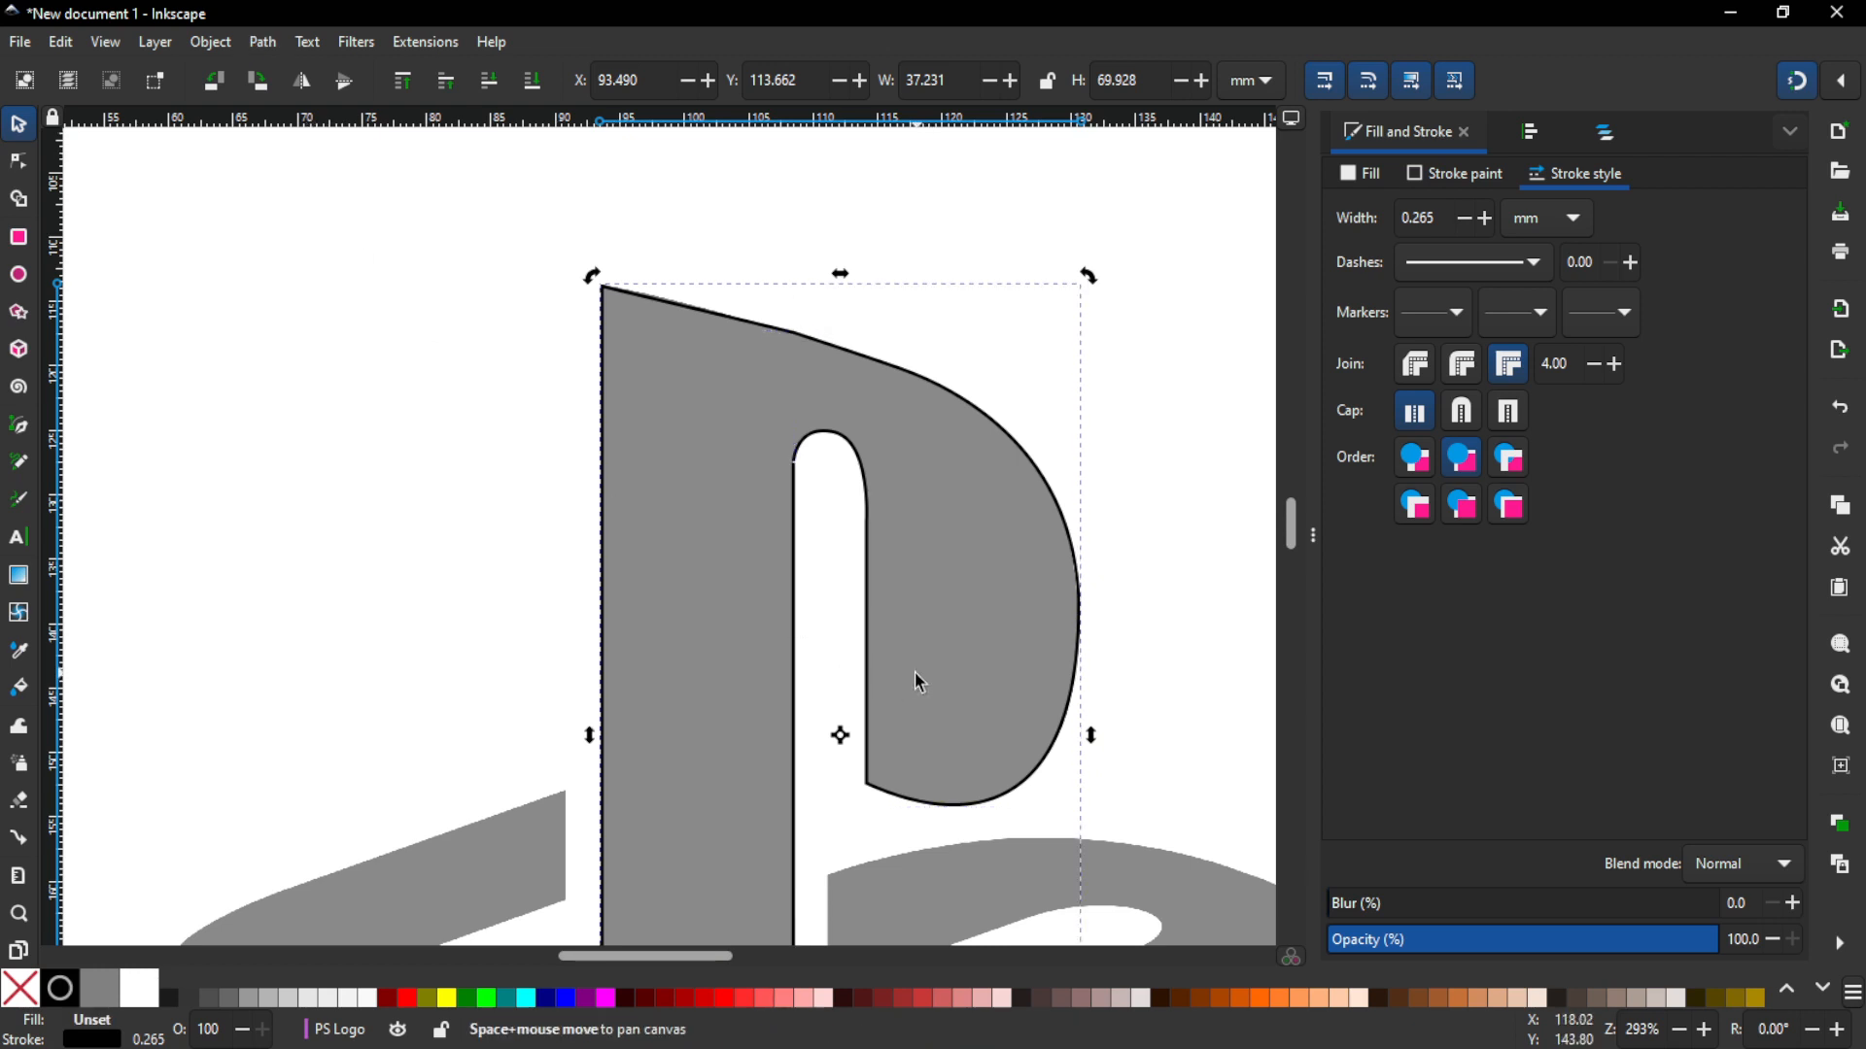
Step: Set the stroke width of the merged P shape to 0 mm
left_click_drag(916, 674, 733, 450)
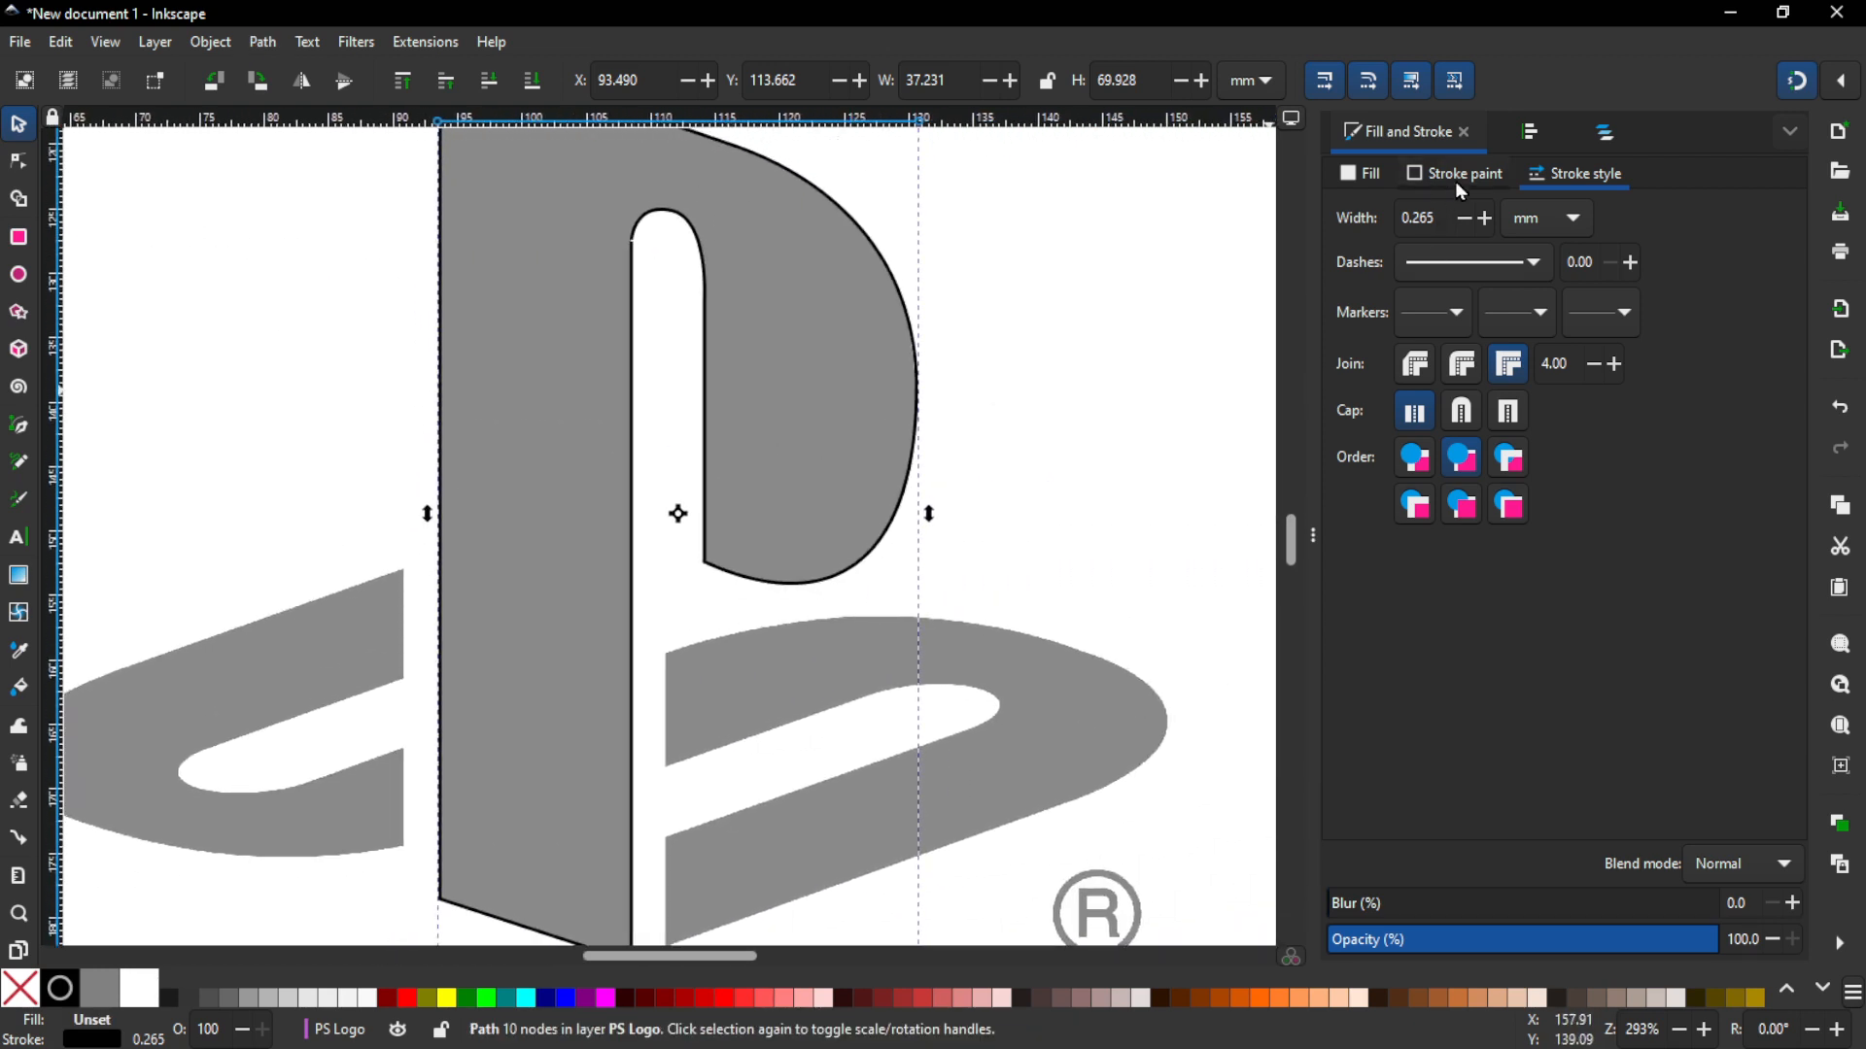
left_click(1484, 219)
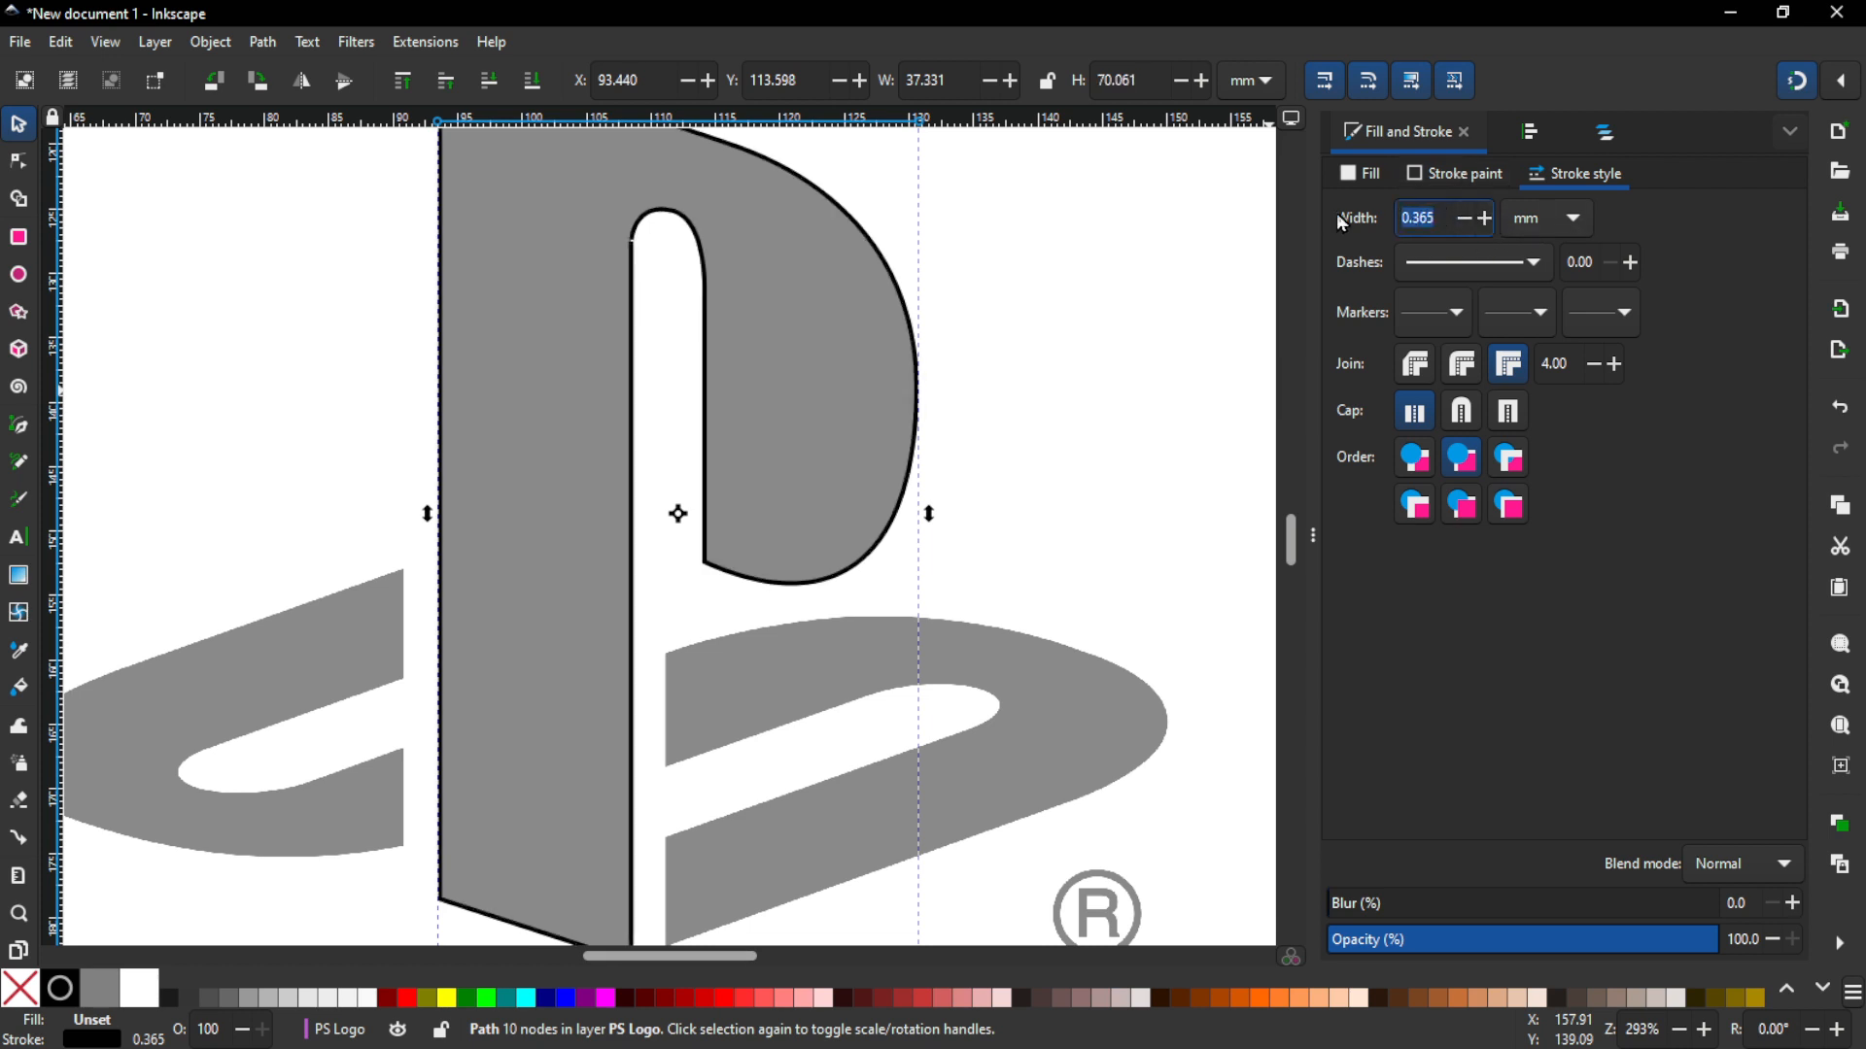
type("0")
key("Return")
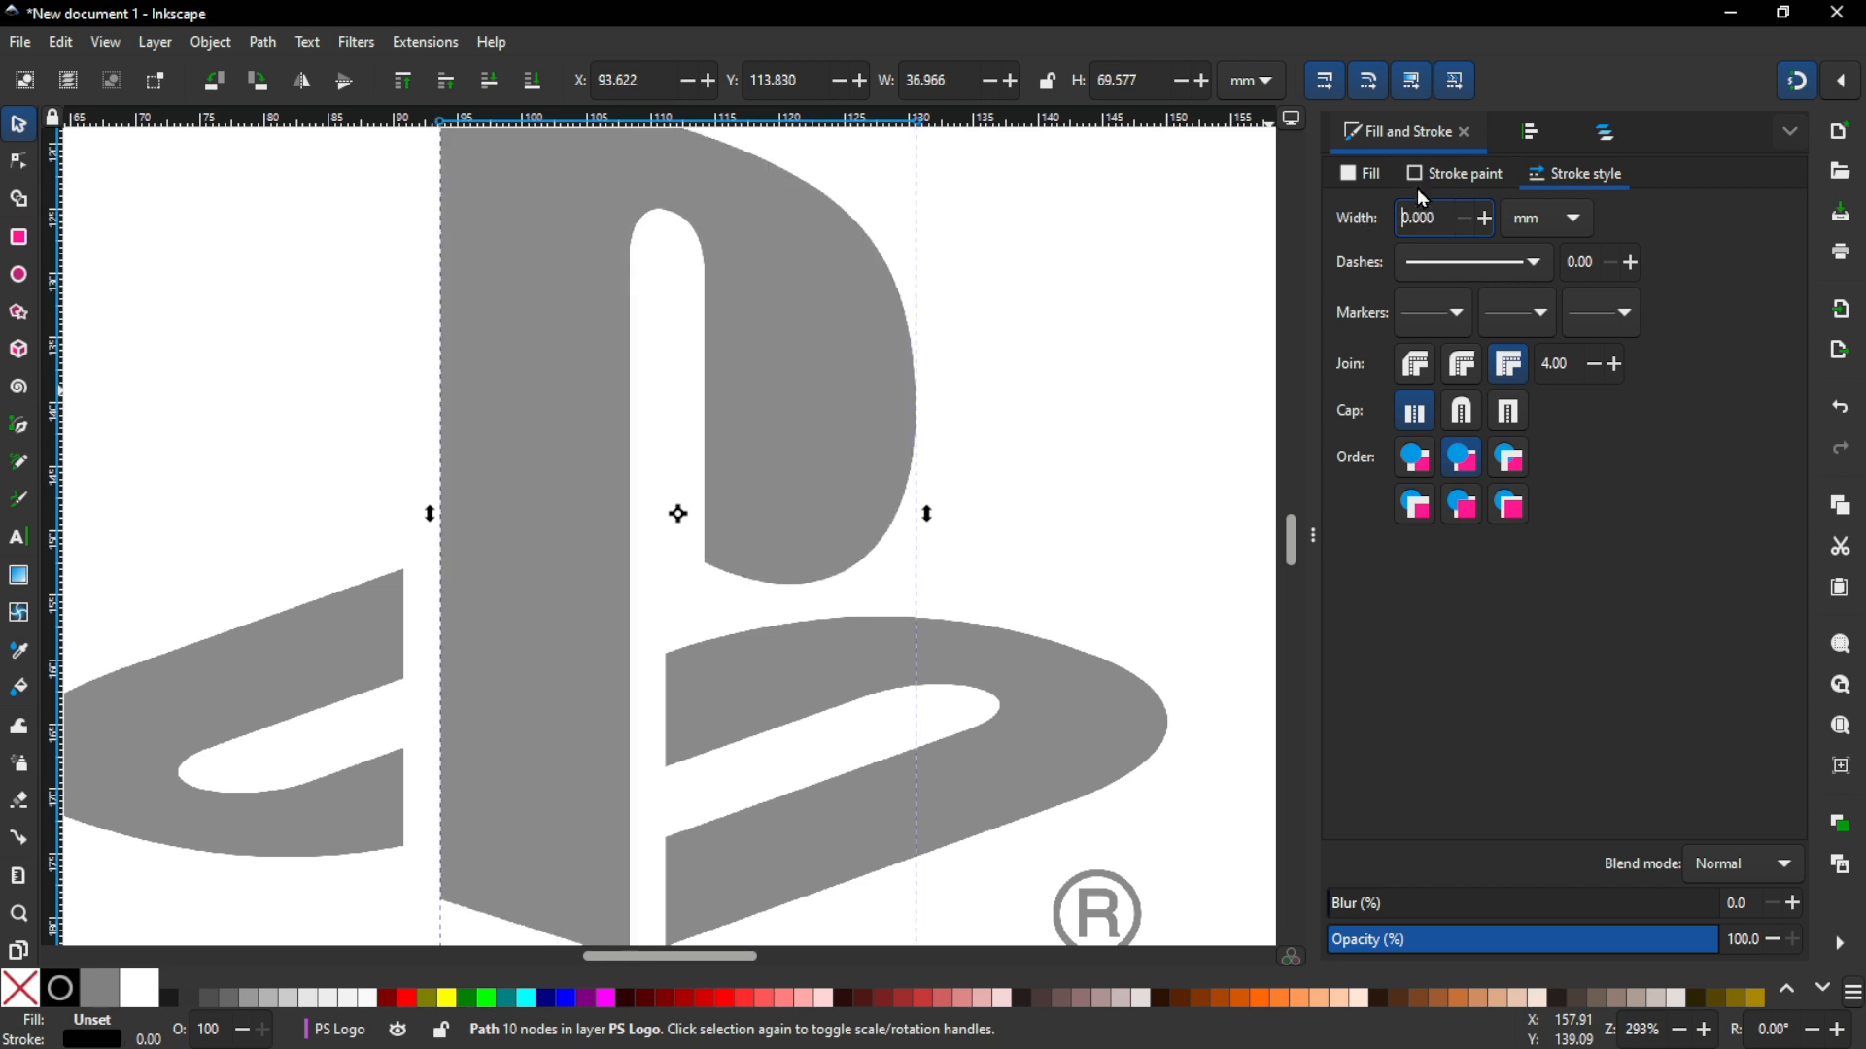
Step: Give the P shape a flat black fill with alpha 100
left_click(1361, 173)
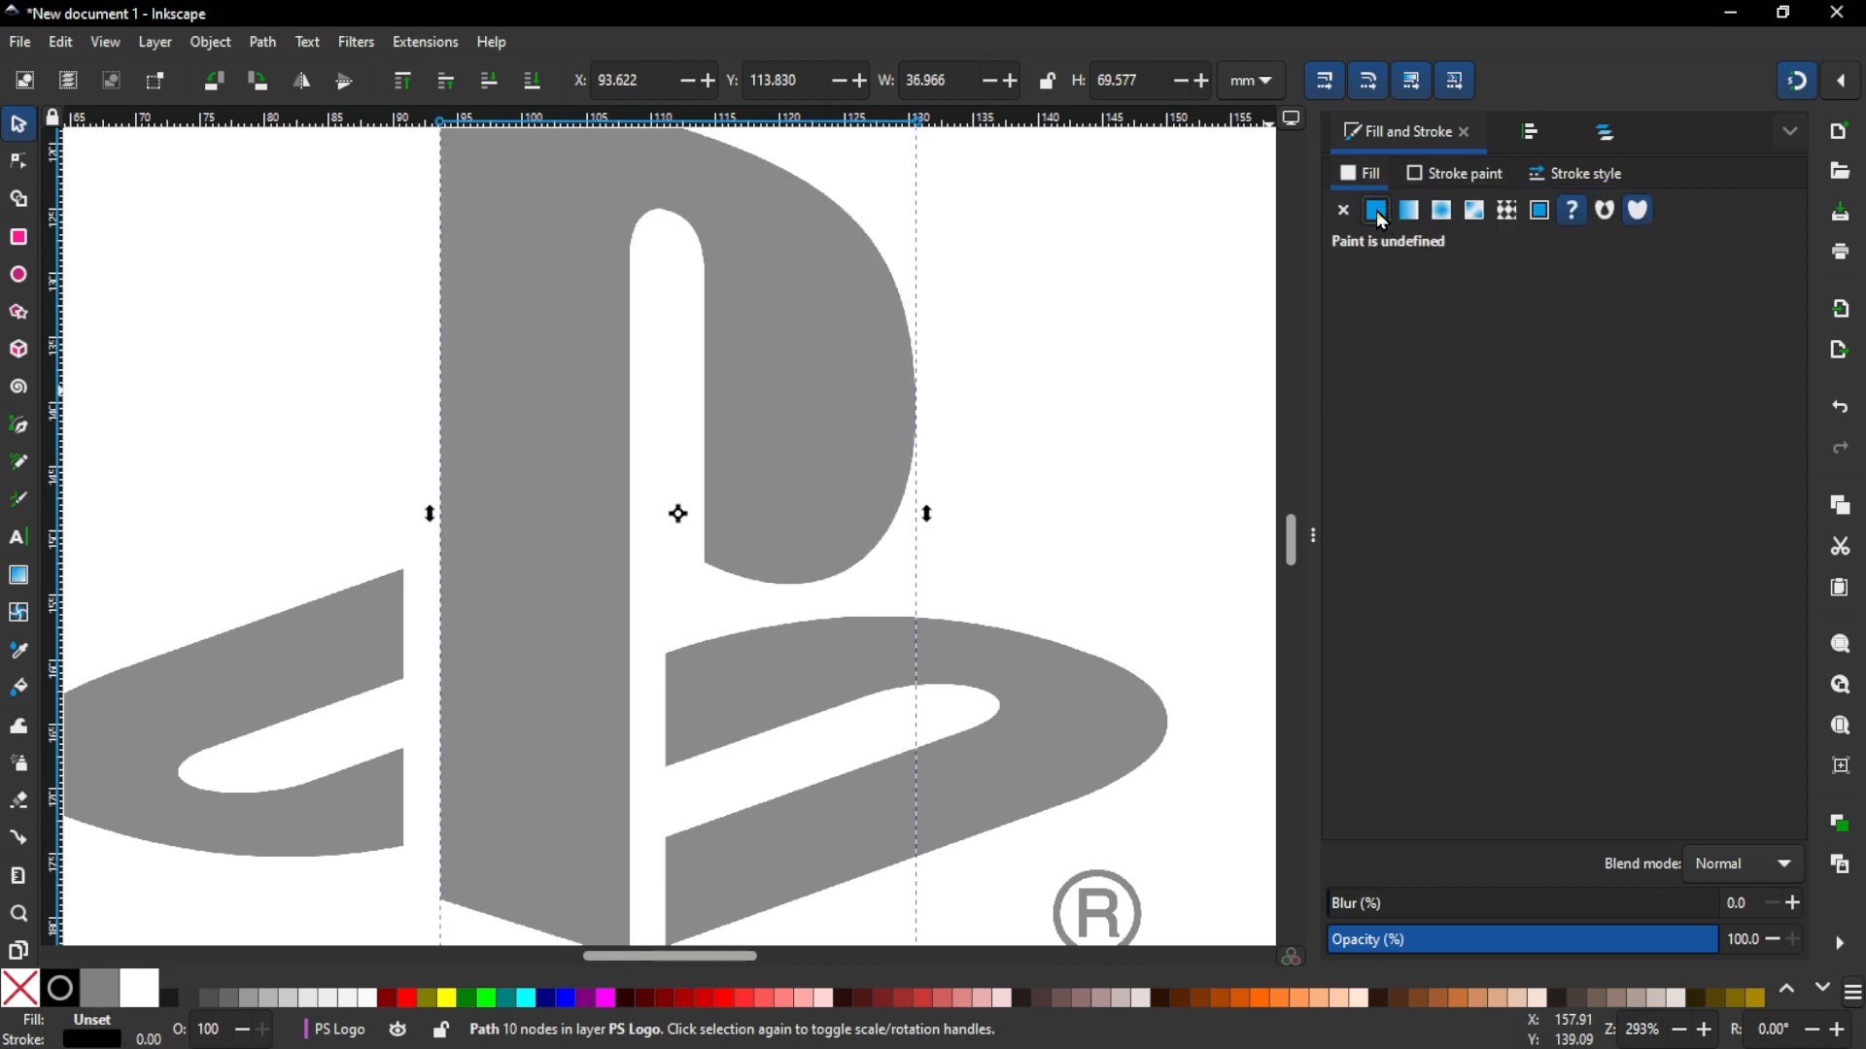
left_click(1376, 210)
left_click_drag(1742, 470, 1721, 478)
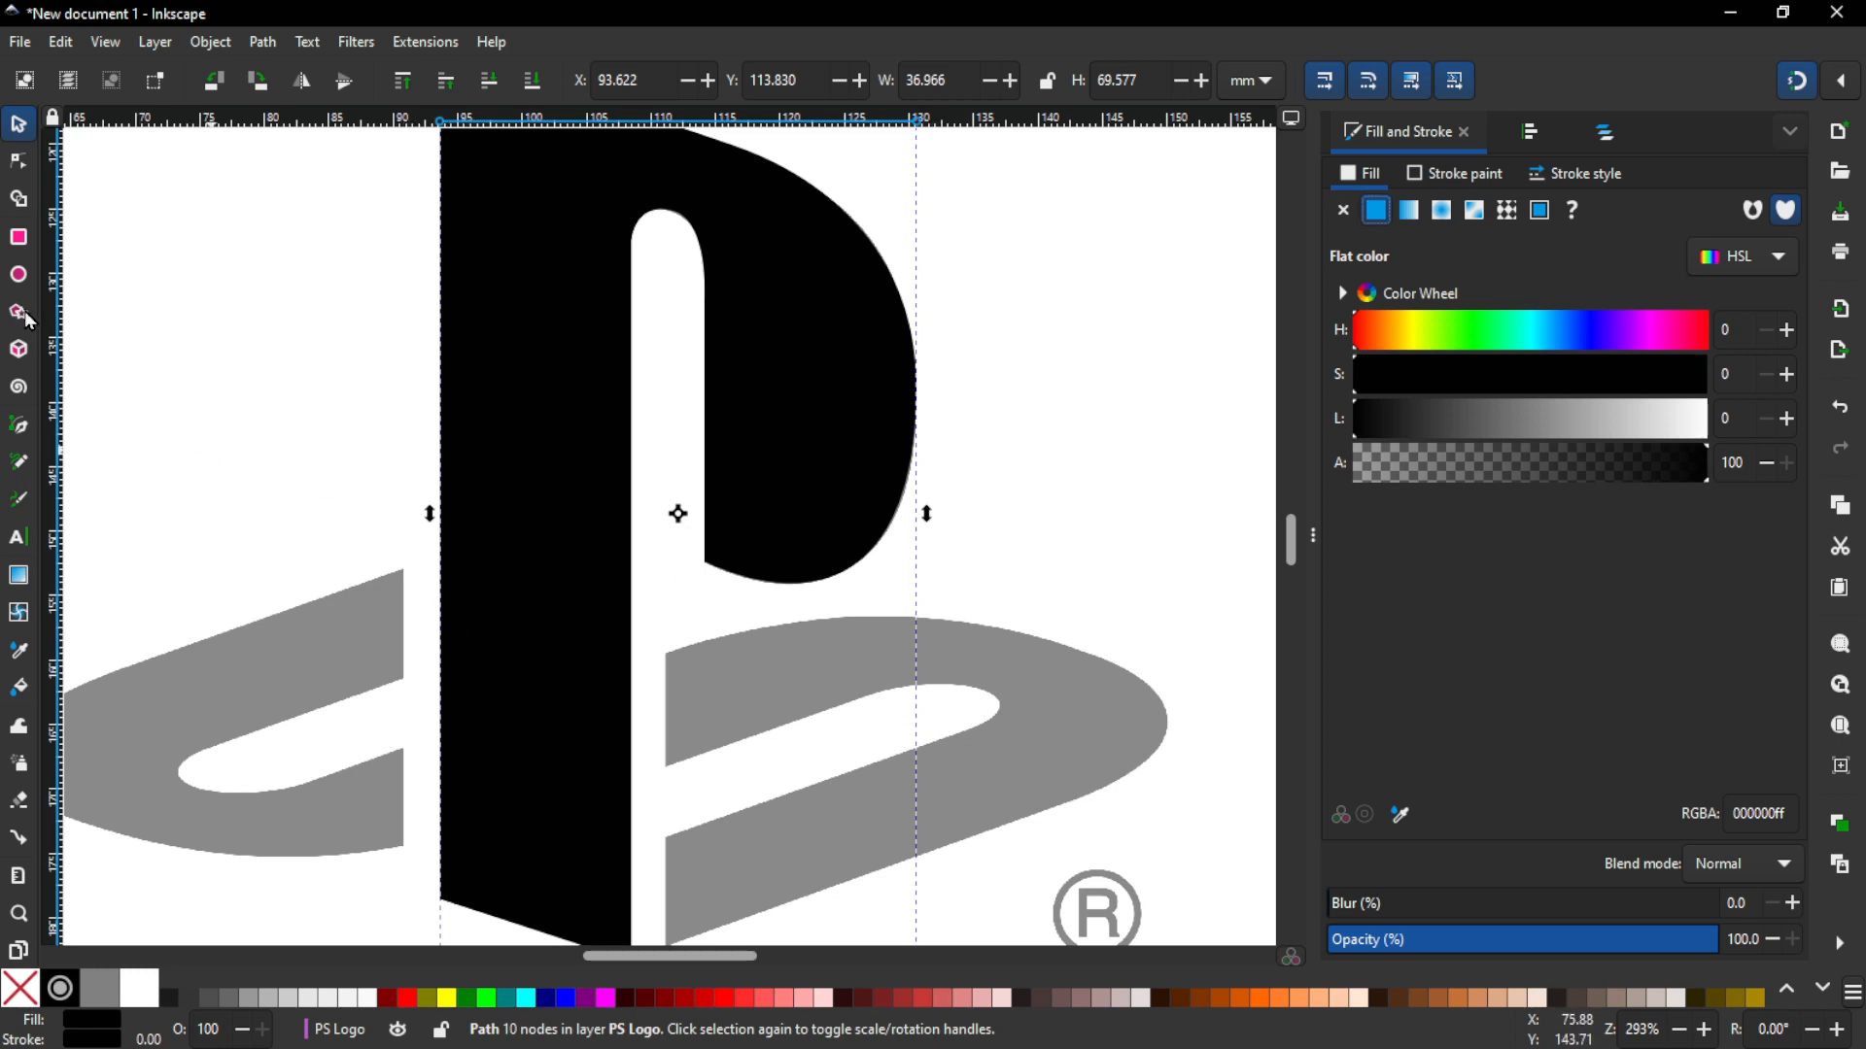
Step: Trace the outer edge of the S's right half with the Pen tool, from its lowest corner around the curved end to its upper inner corner
left_click(265, 502)
left_click_drag(360, 578, 676, 472)
left_click_drag(799, 632, 476, 592)
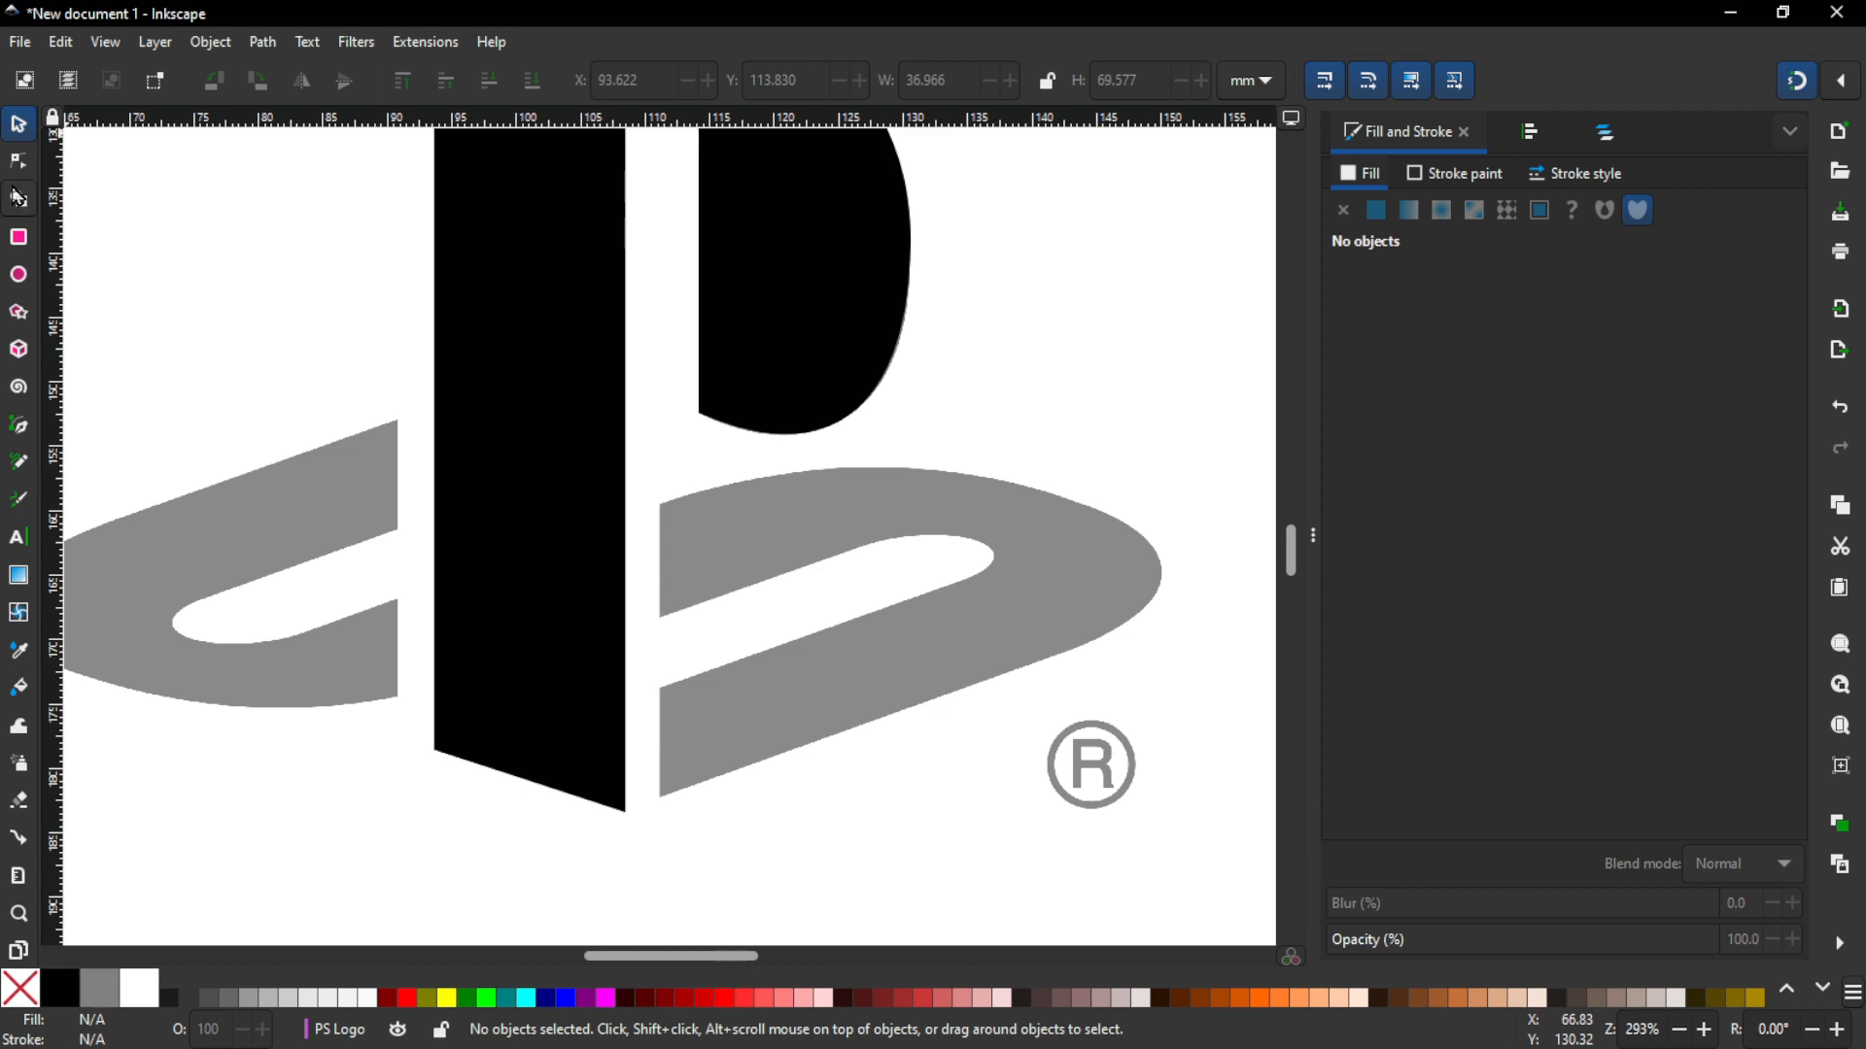
left_click(23, 430)
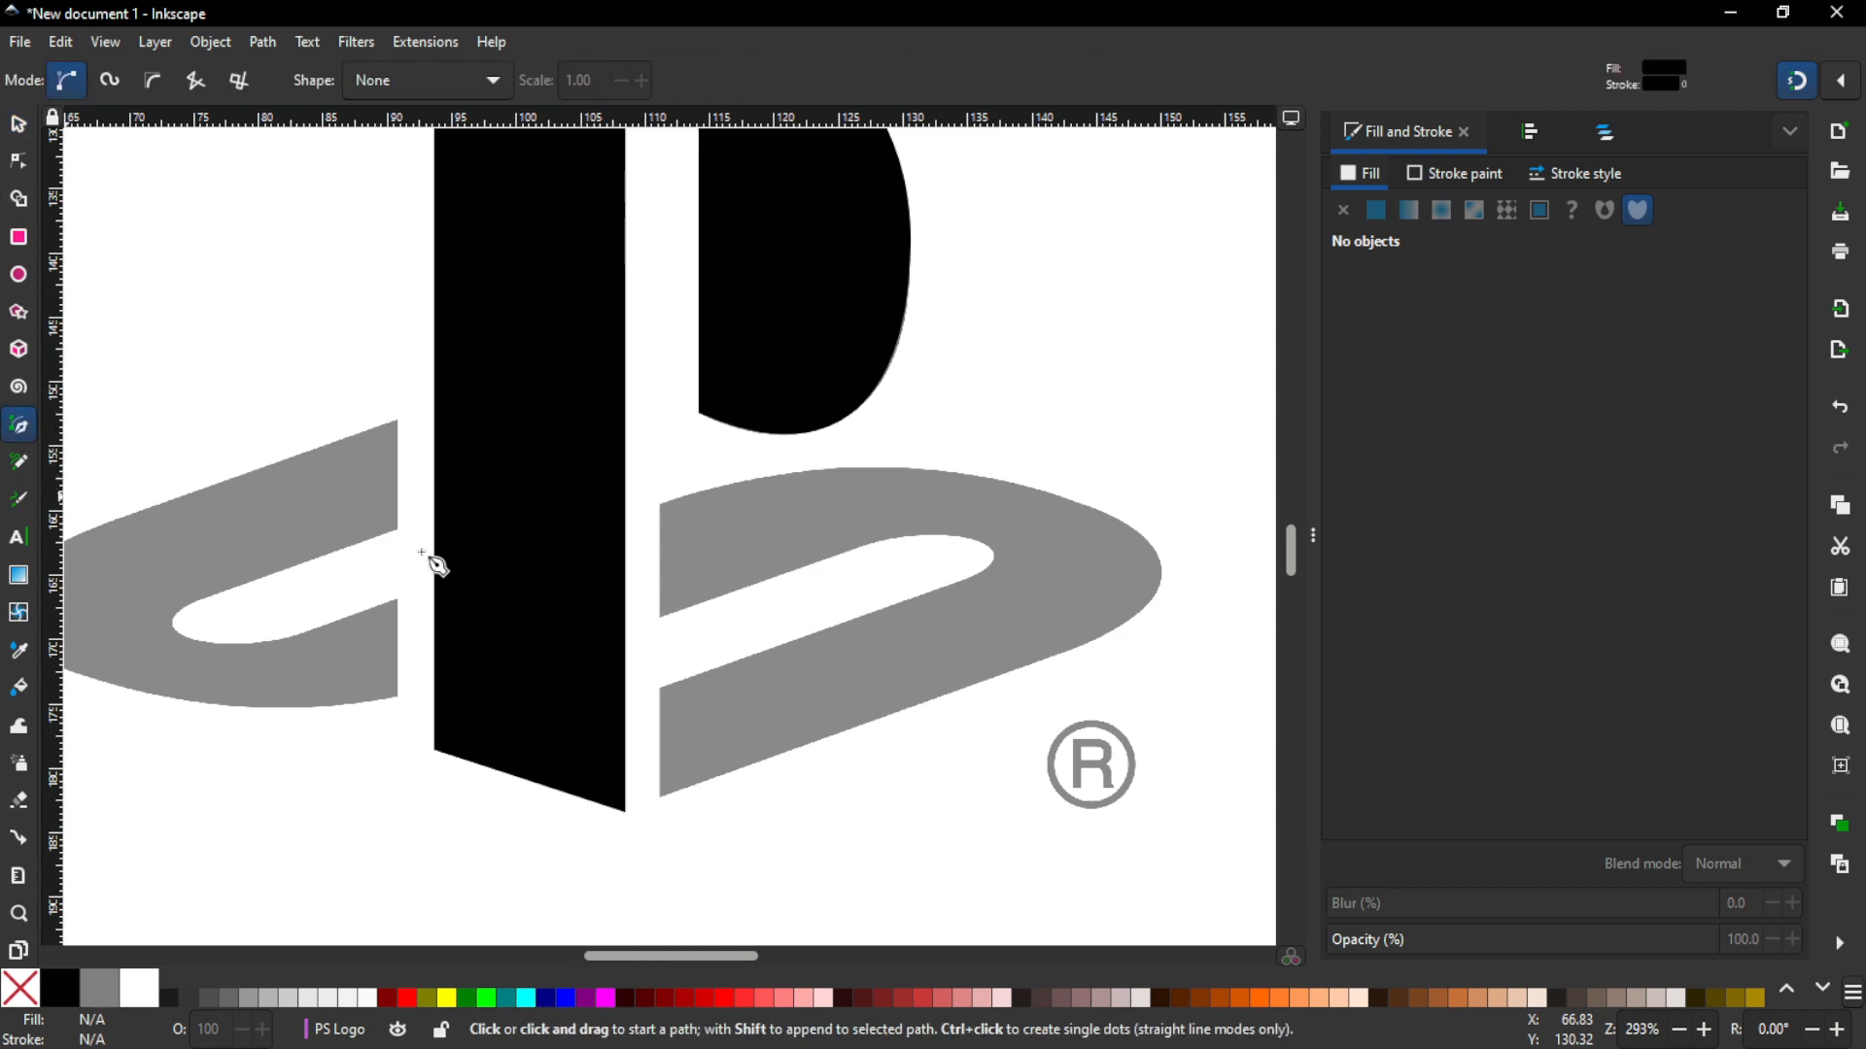
left_click(664, 798)
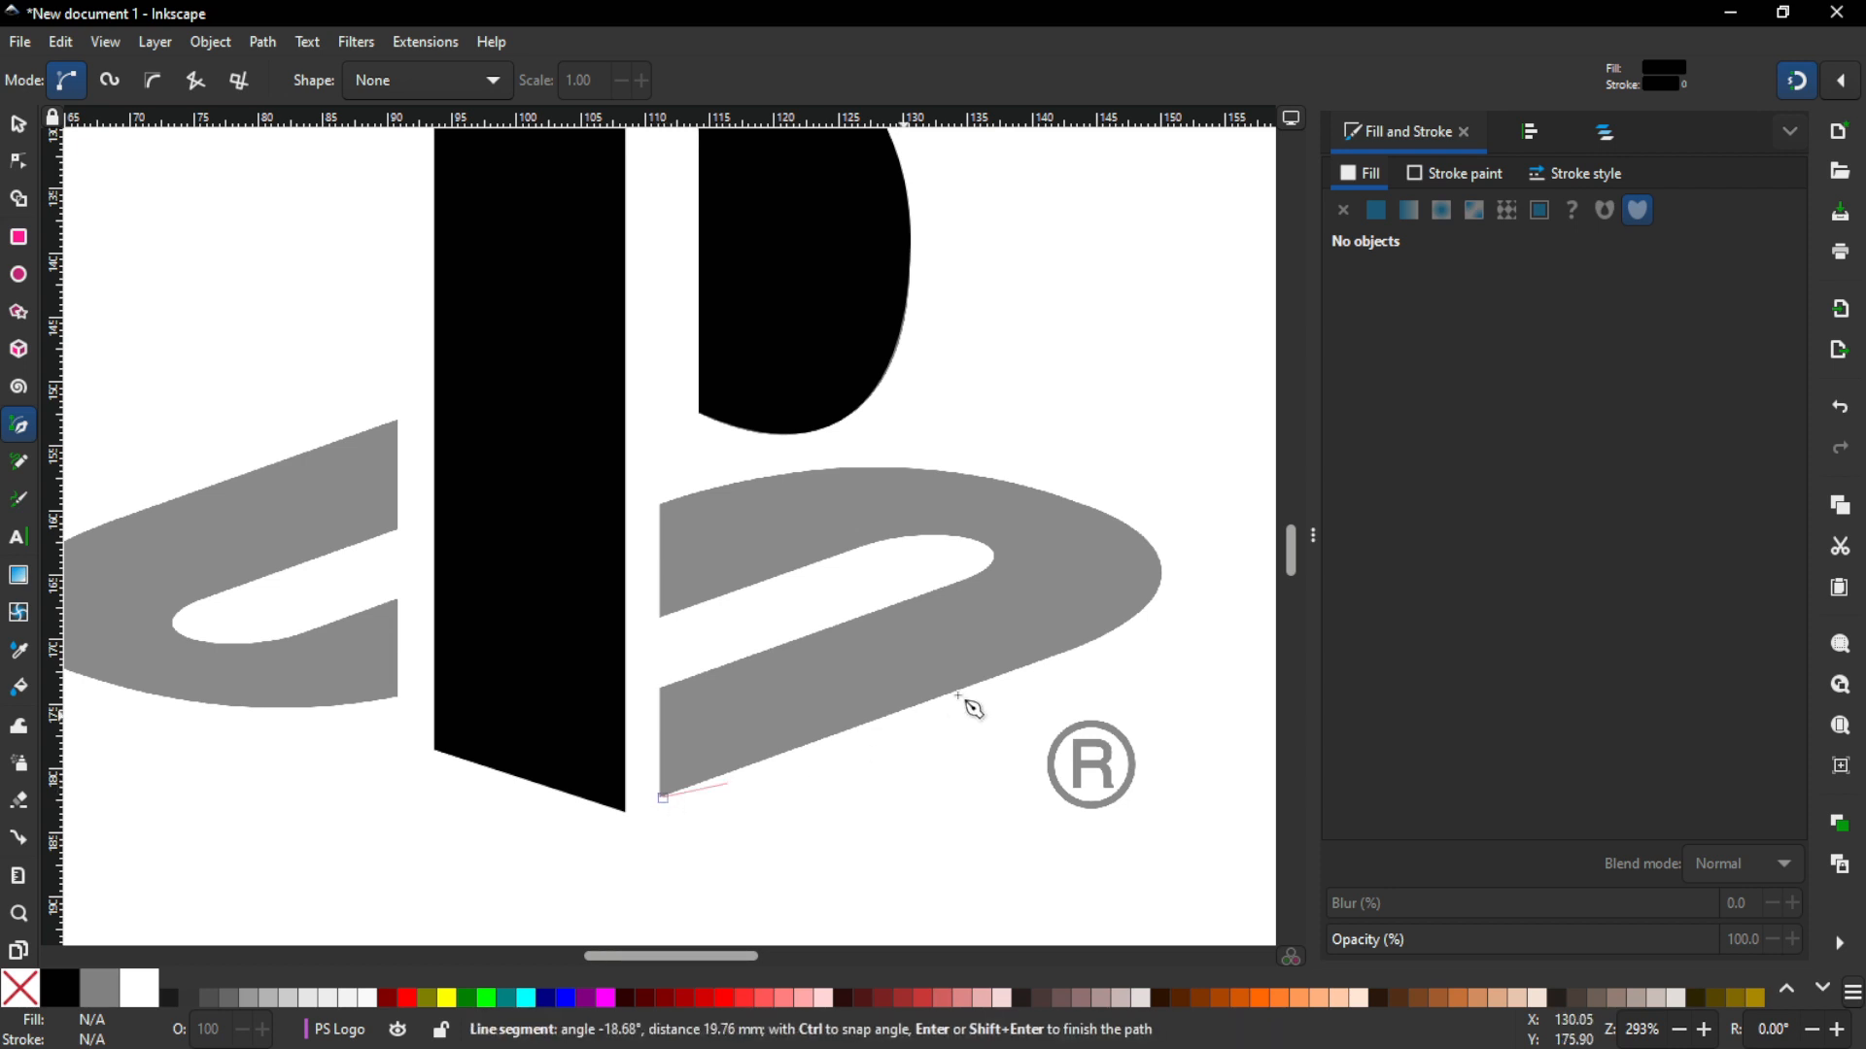
left_click(1092, 642)
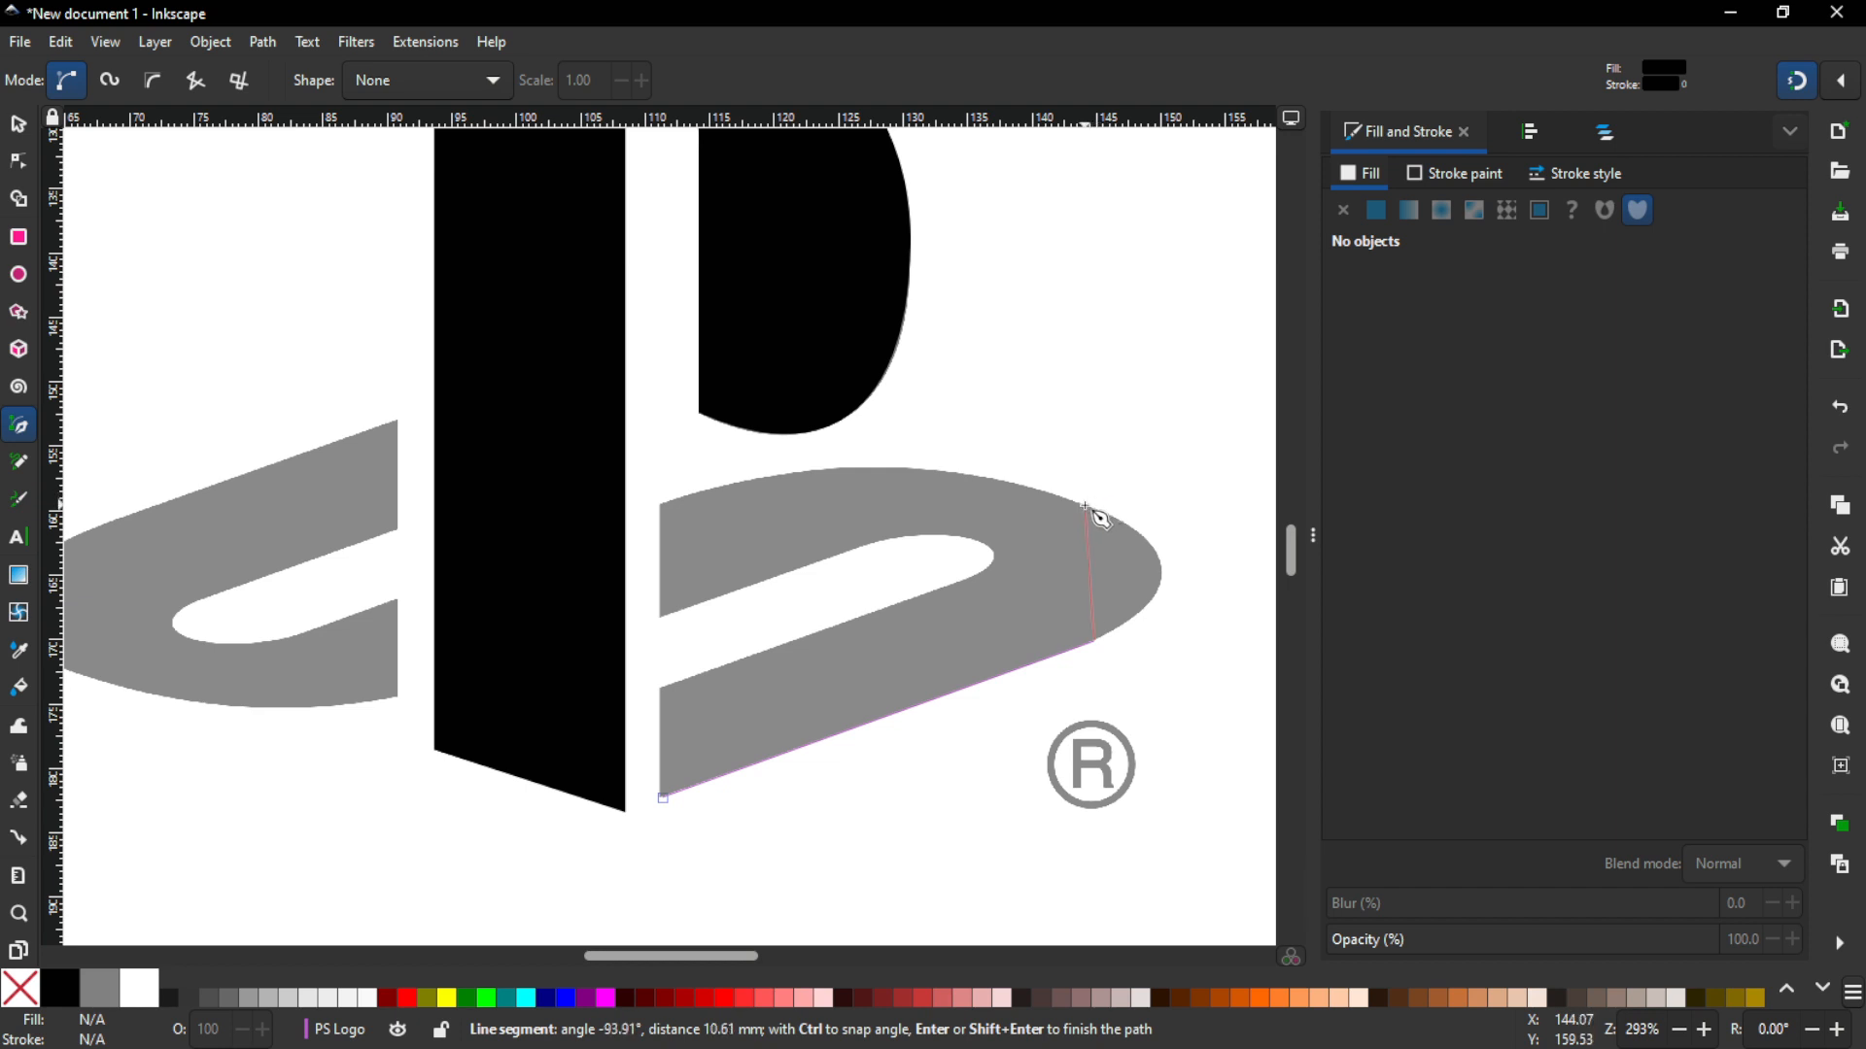
left_click_drag(1085, 507, 940, 450)
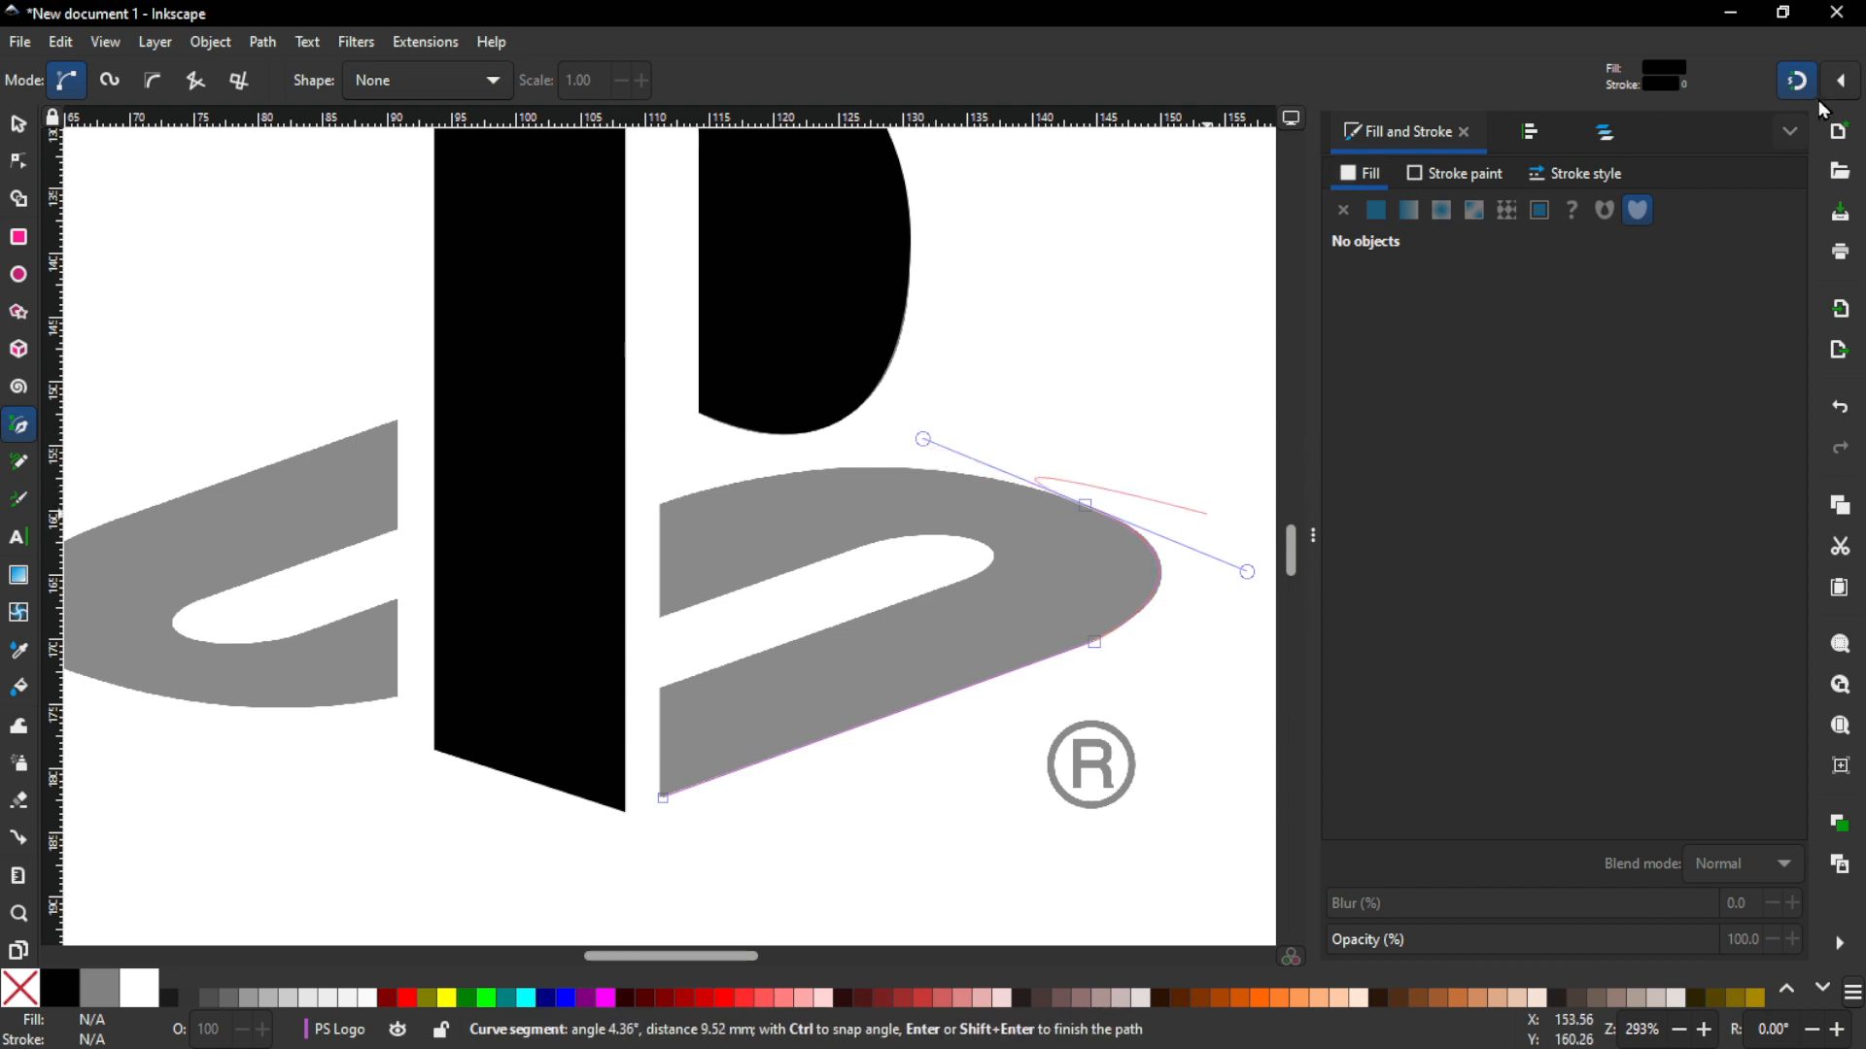
left_click(751, 481)
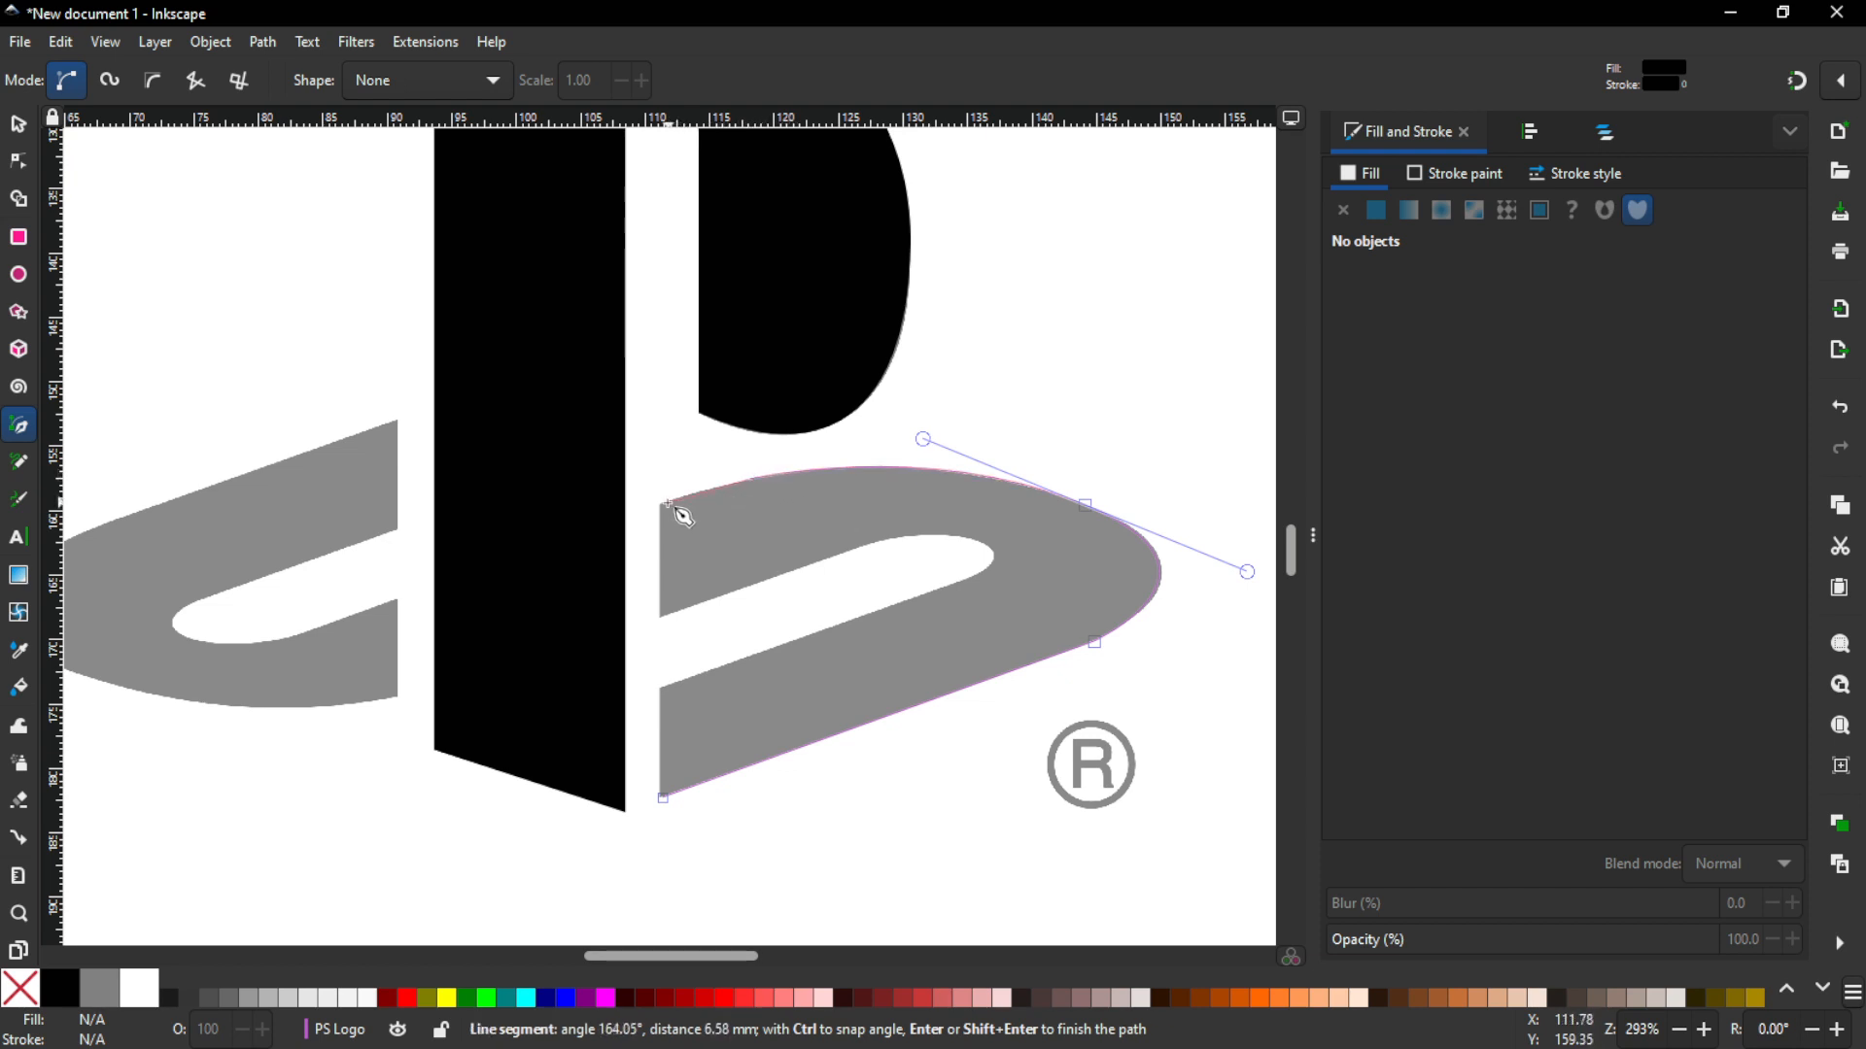
left_click(664, 505)
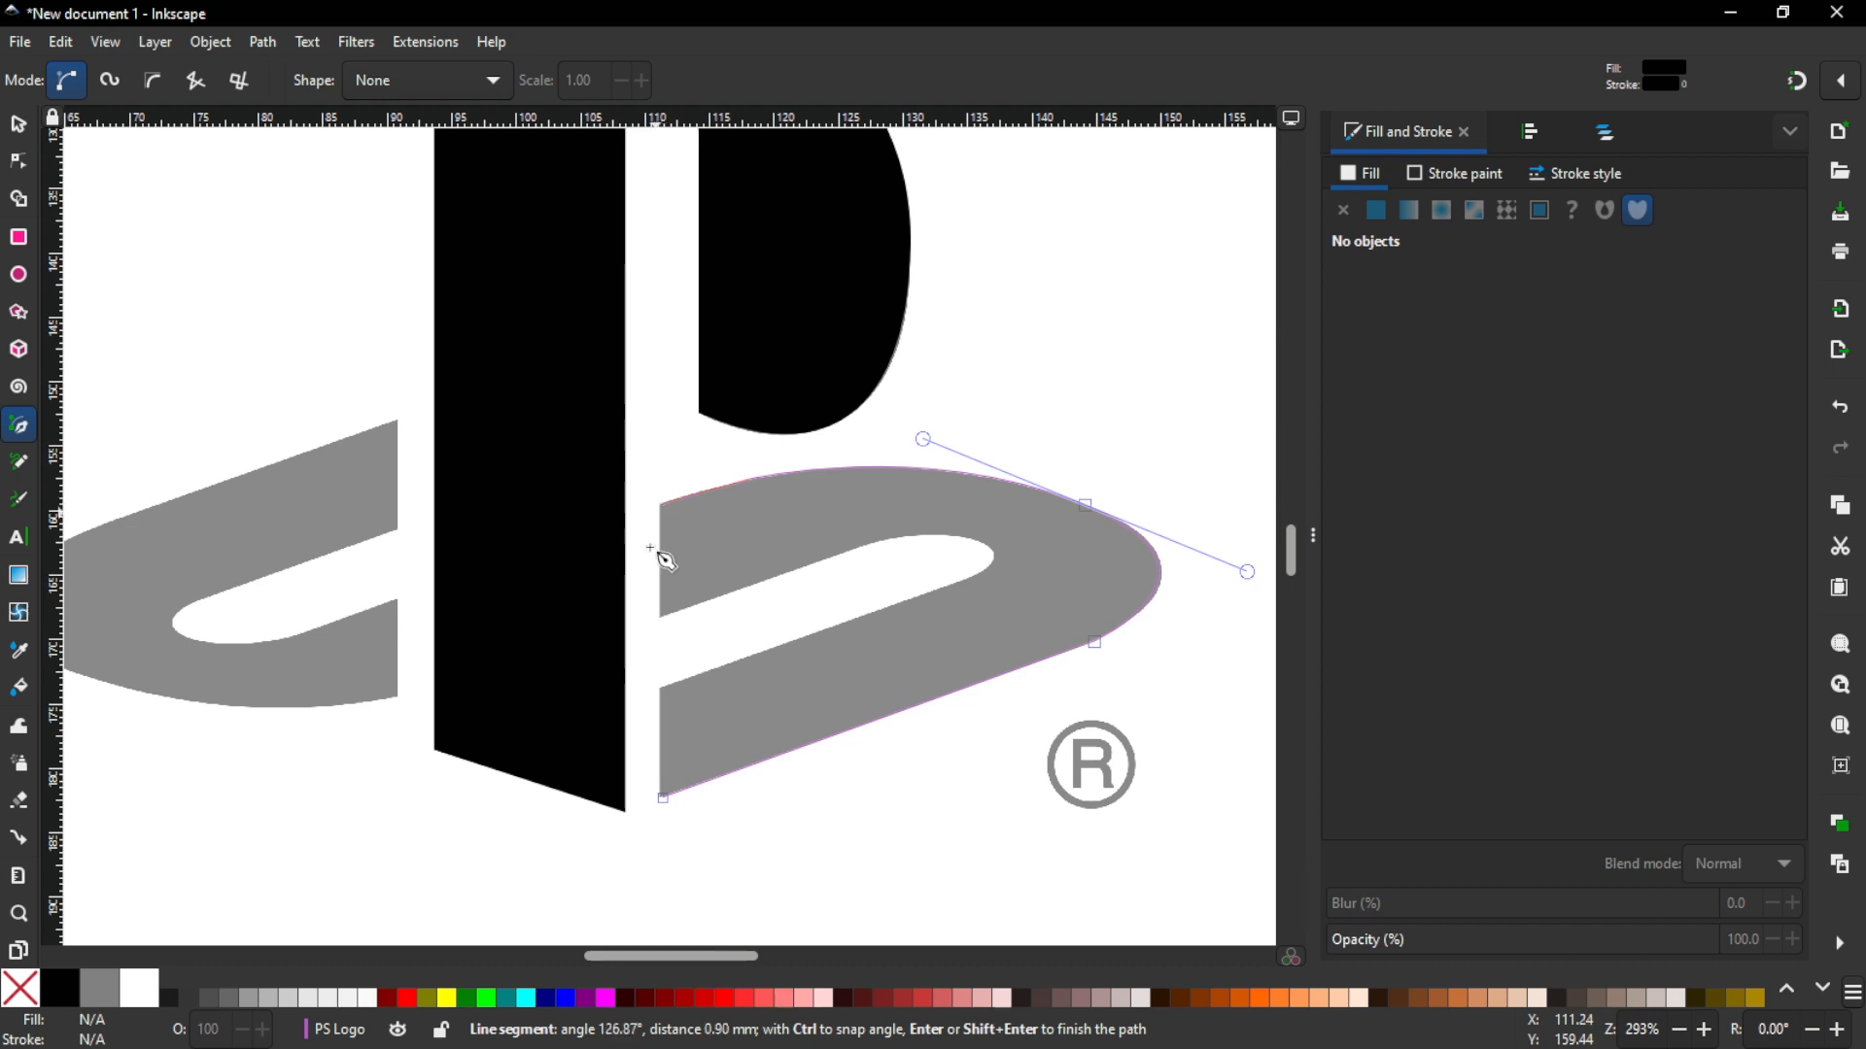
Step: Continue the path along the short vertical edge and around the inner slot, then close it at the starting corner
left_click(662, 618)
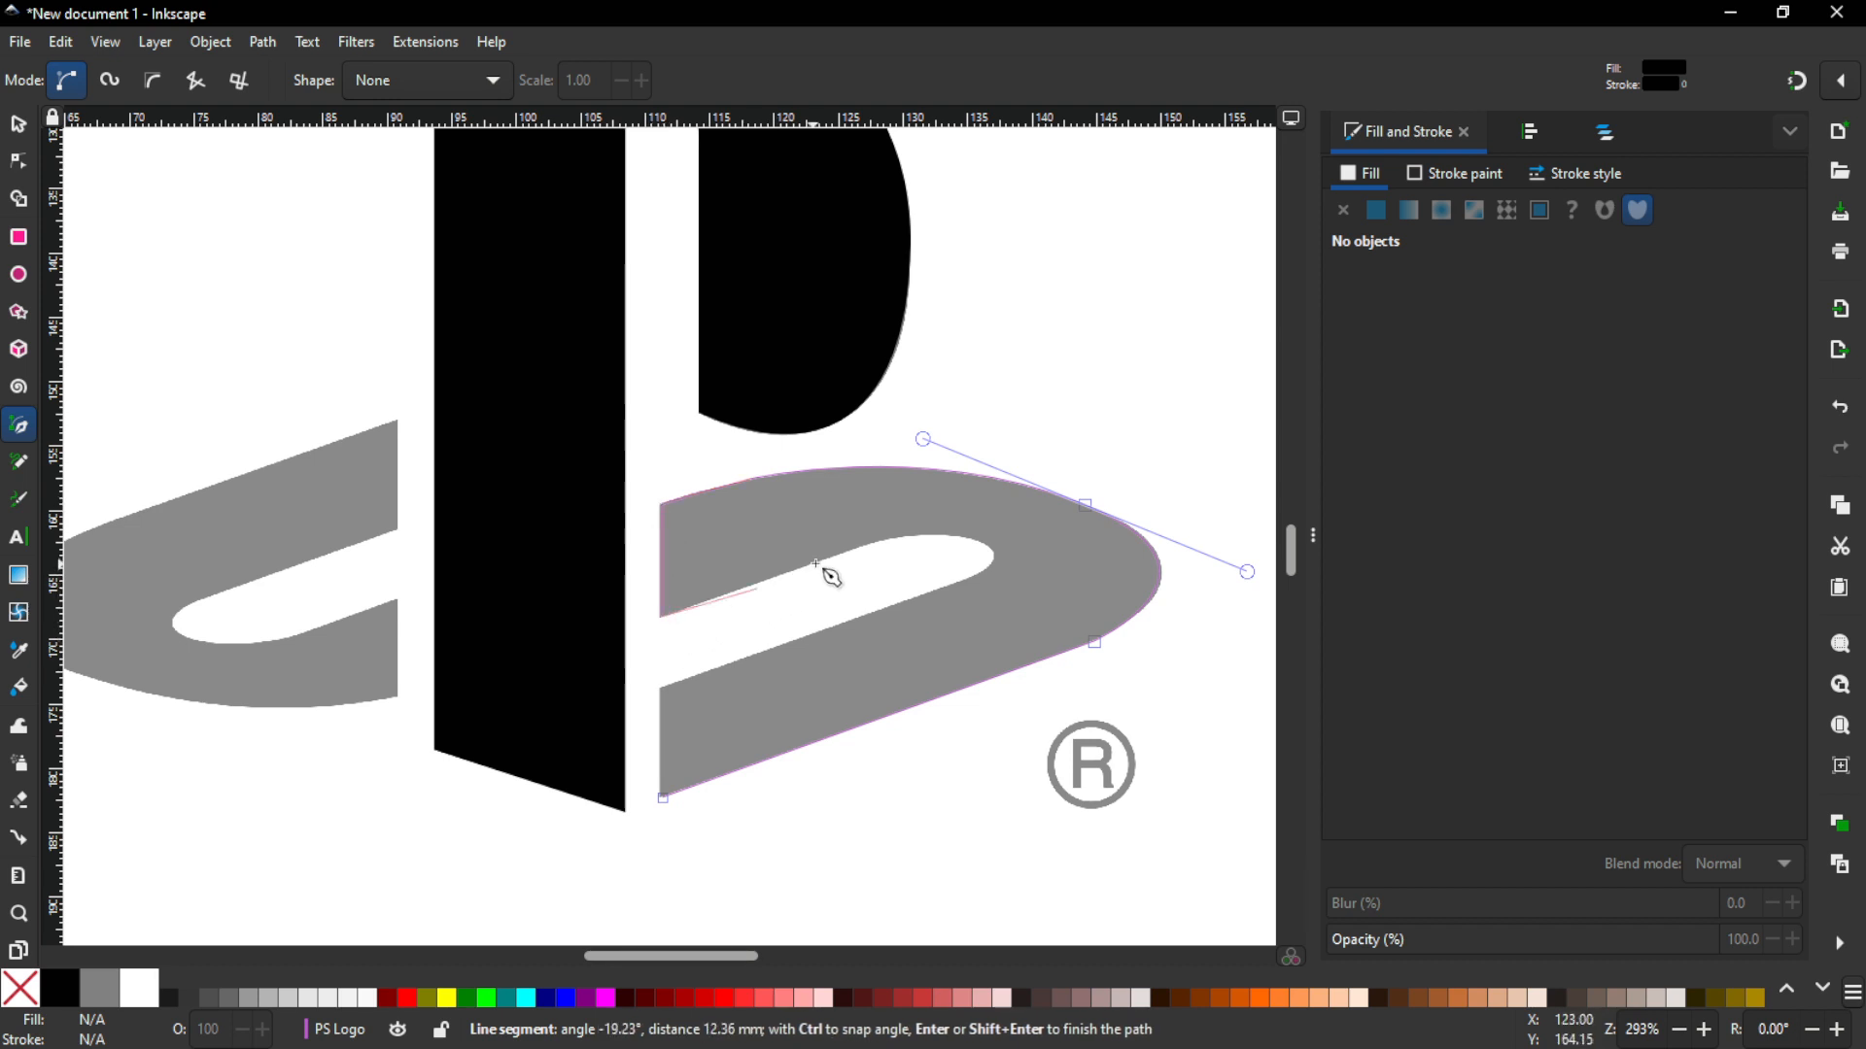
left_click(873, 541)
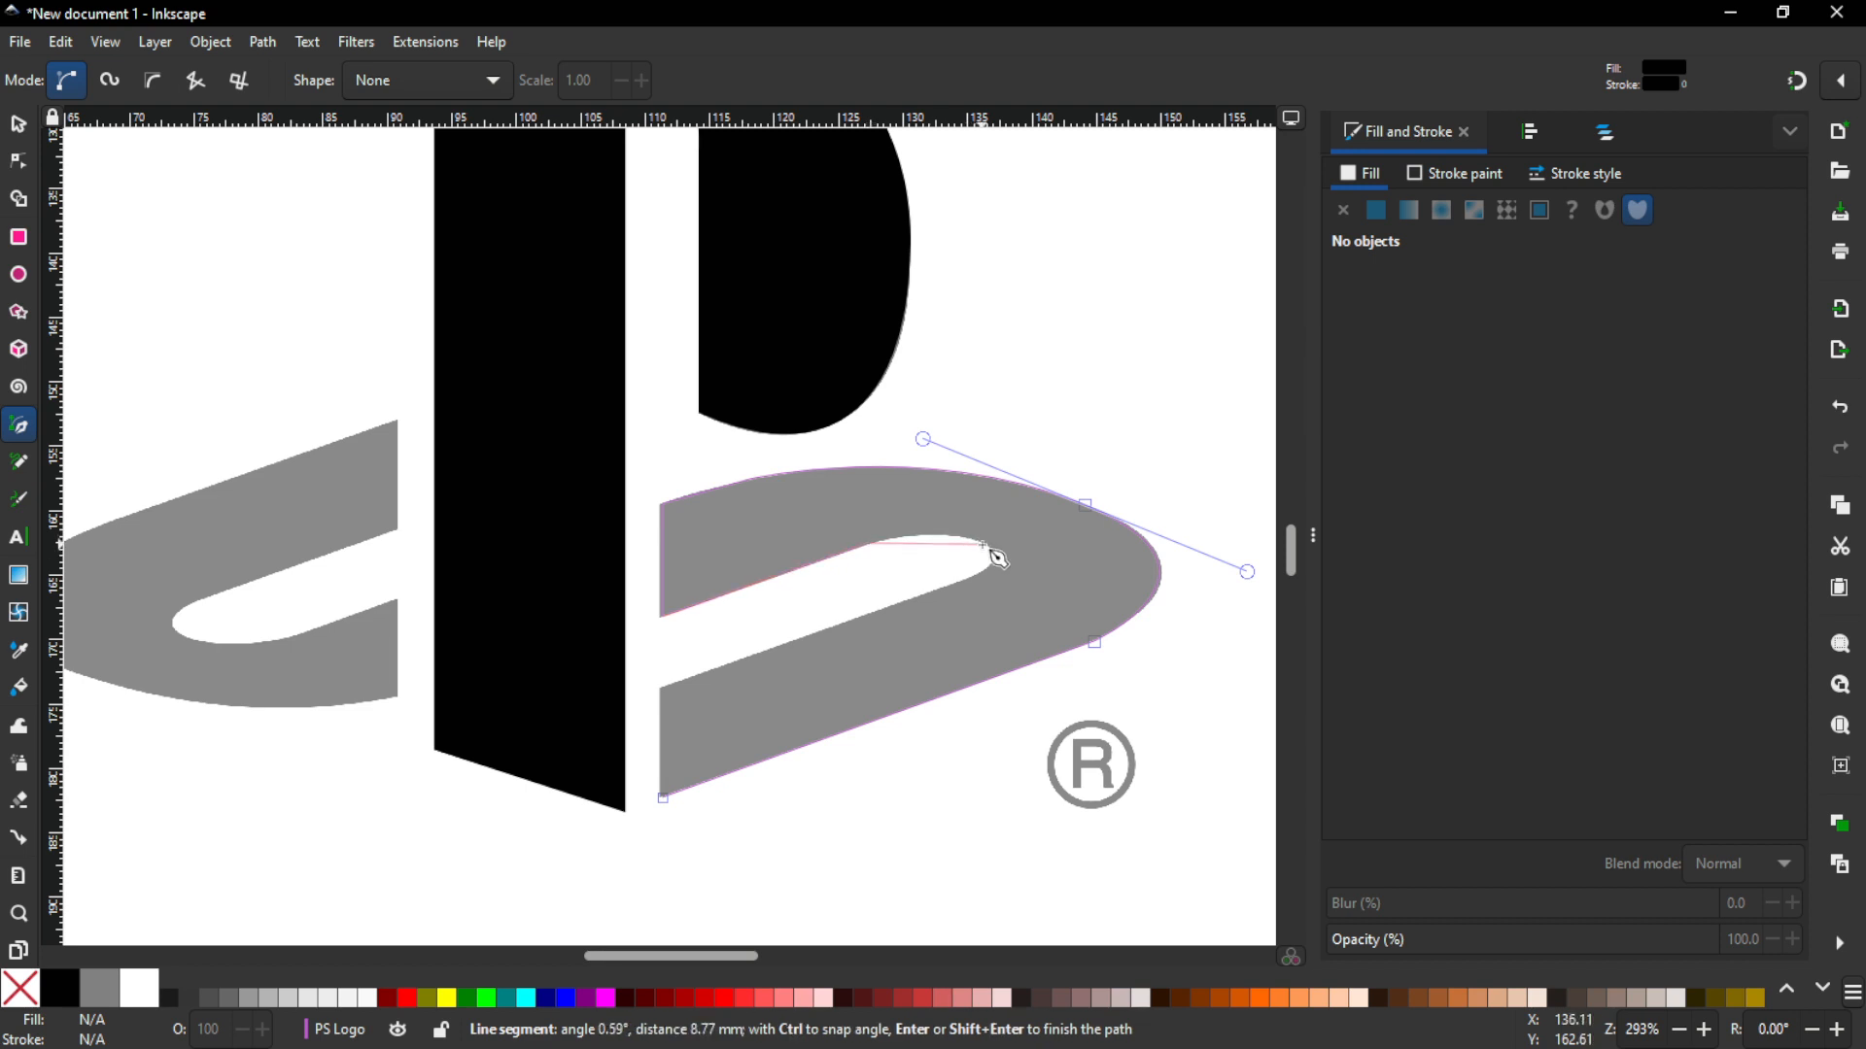
left_click_drag(985, 547, 902, 624)
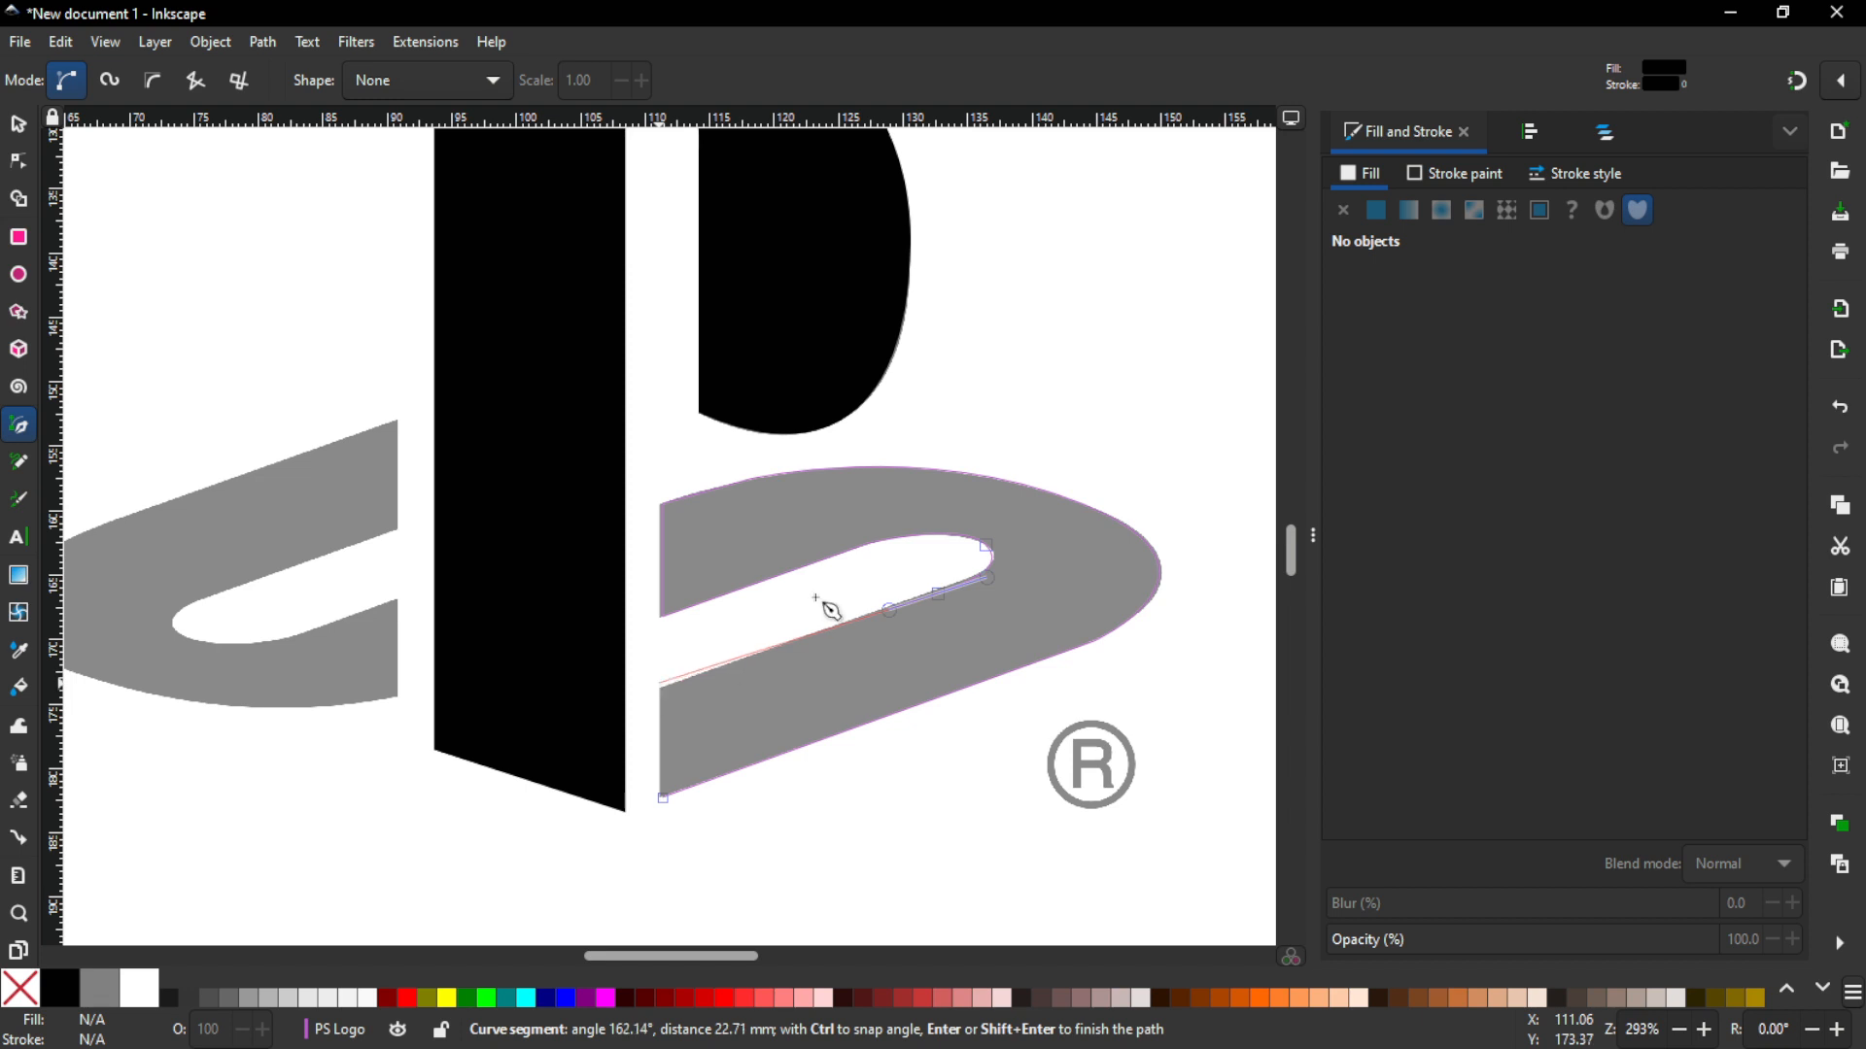
key("percent")
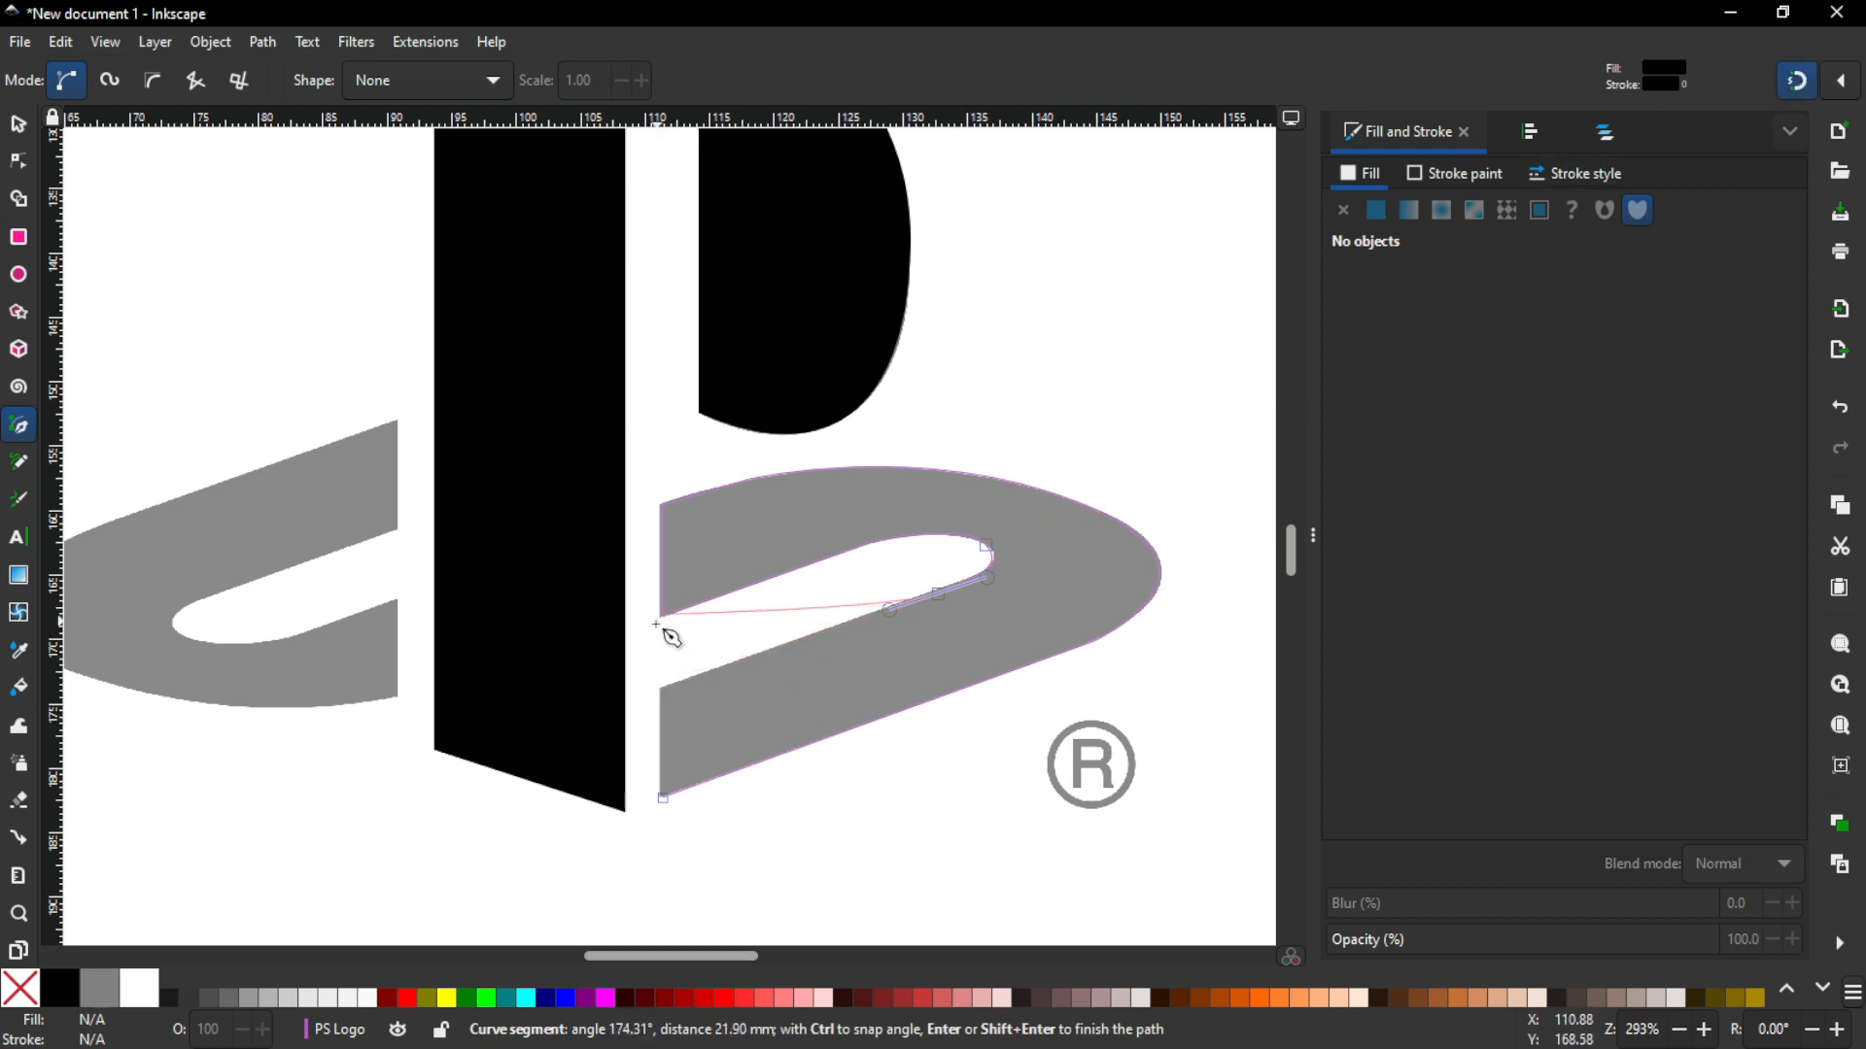
left_click_drag(659, 516, 626, 626)
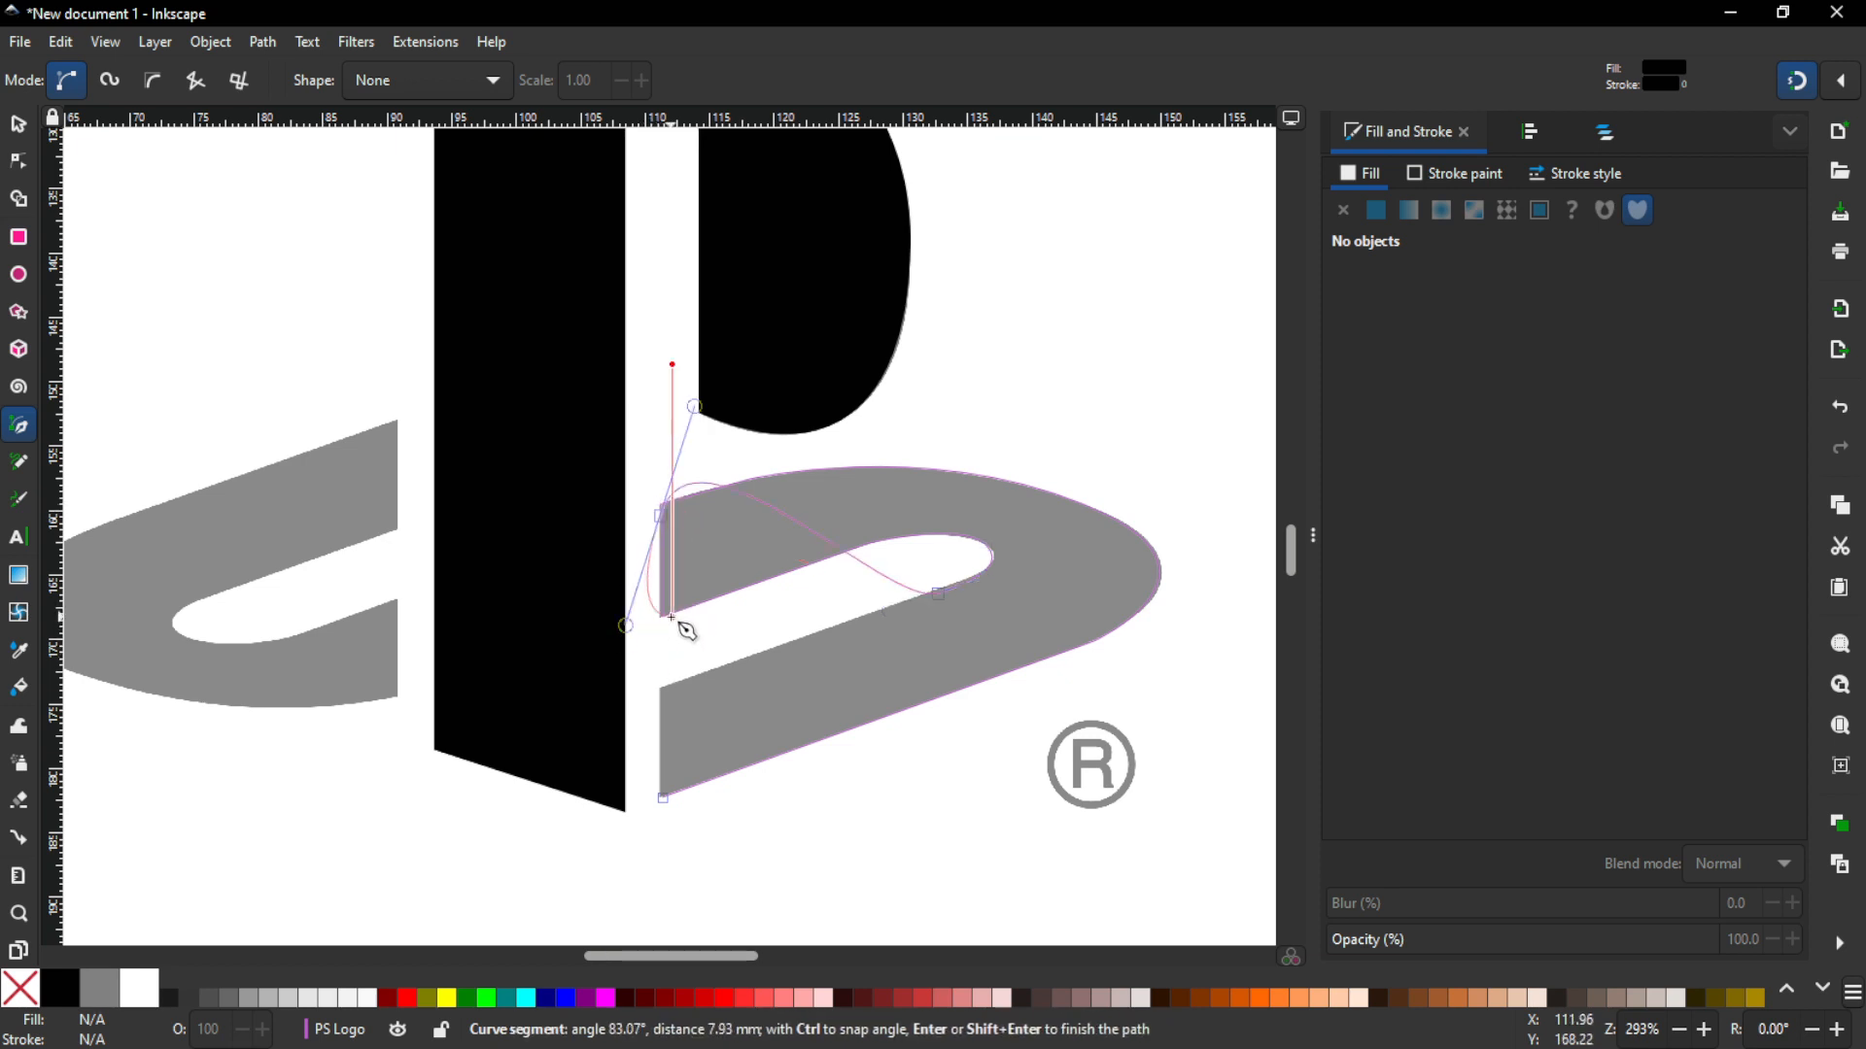
key("BackSpace")
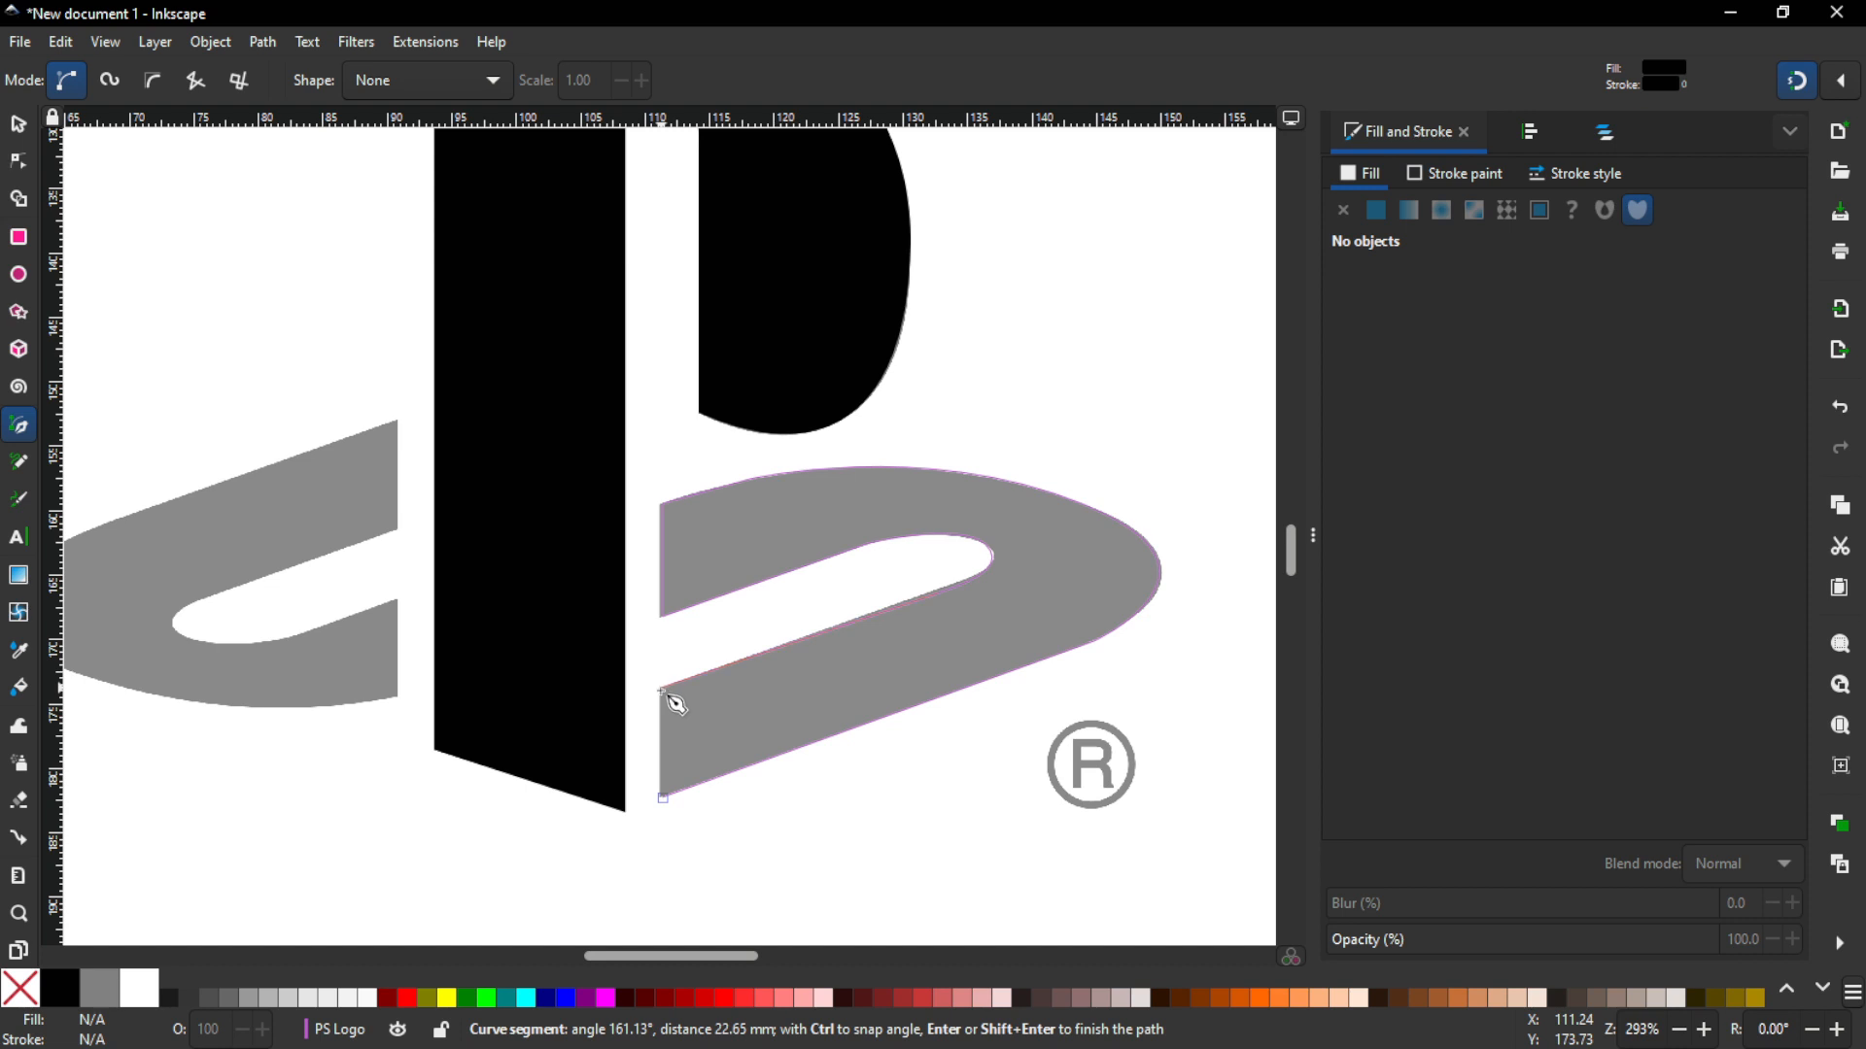
left_click(662, 798)
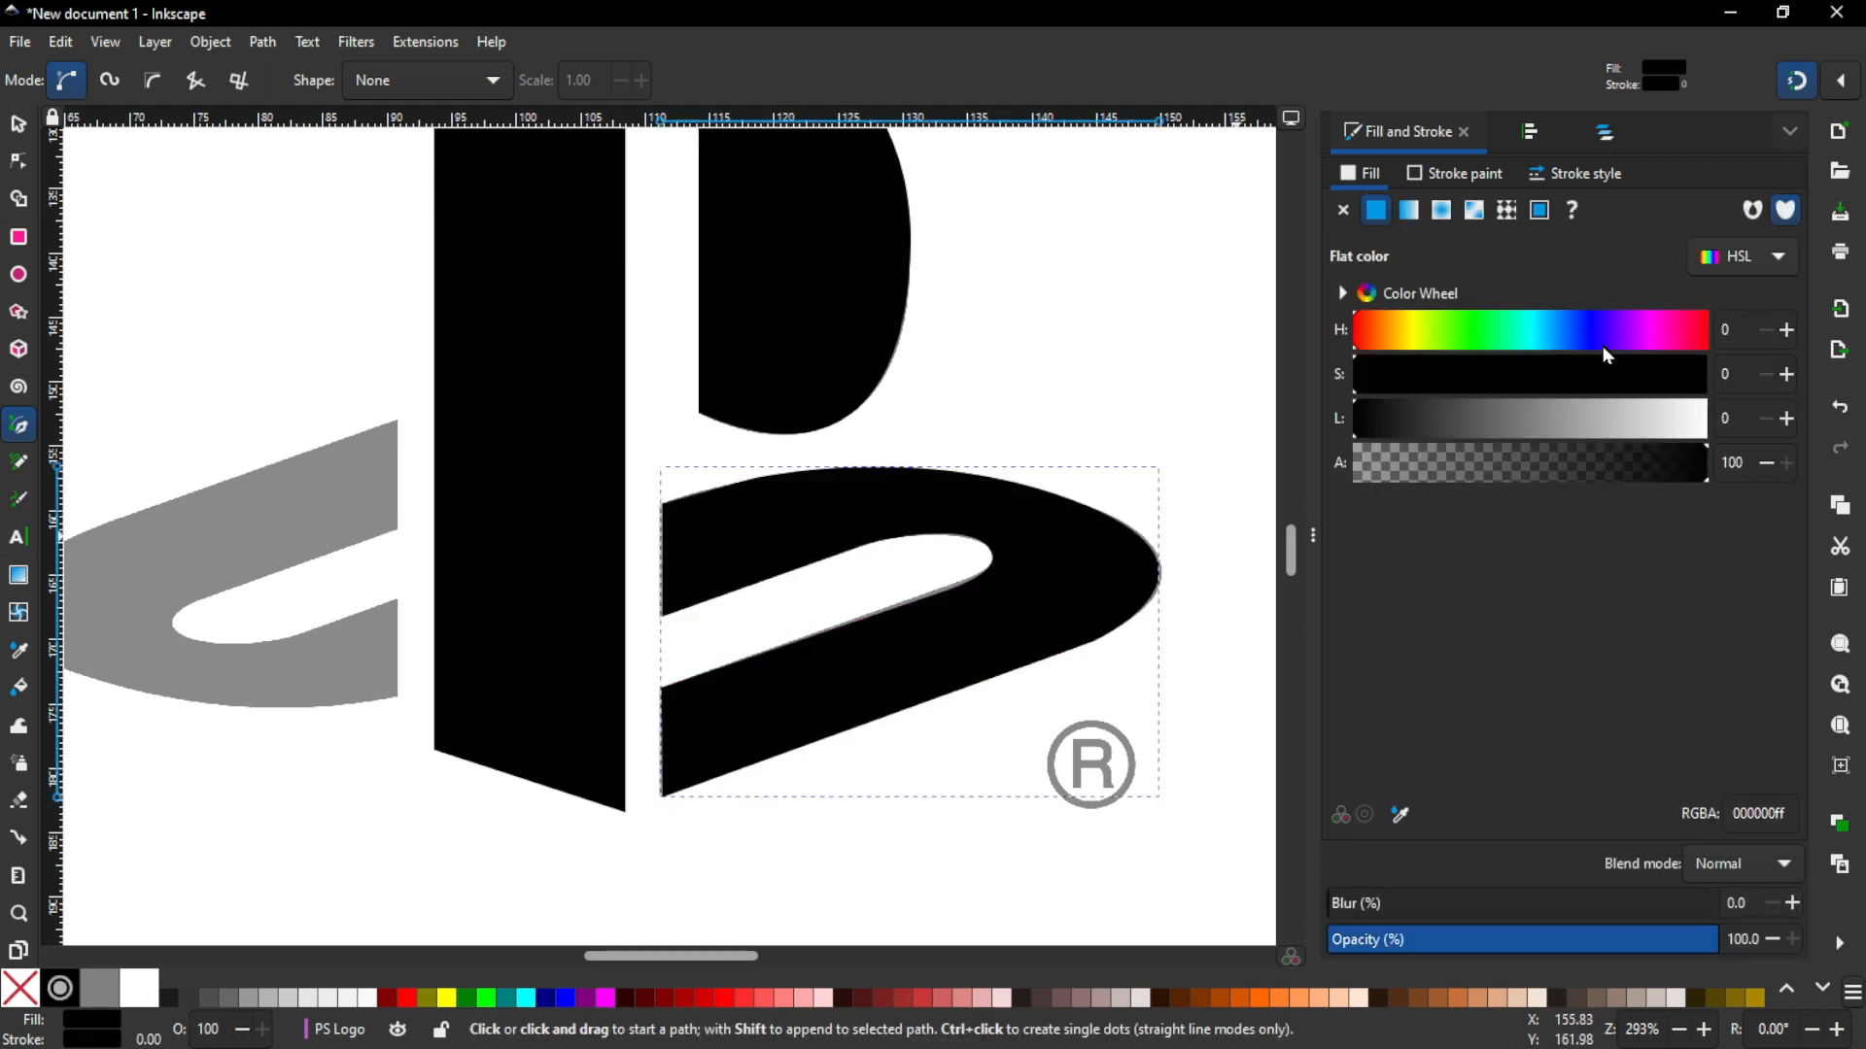
Step: Set the new S path's stroke width to 0.200 mm and its fill alpha to 0
left_click(1578, 175)
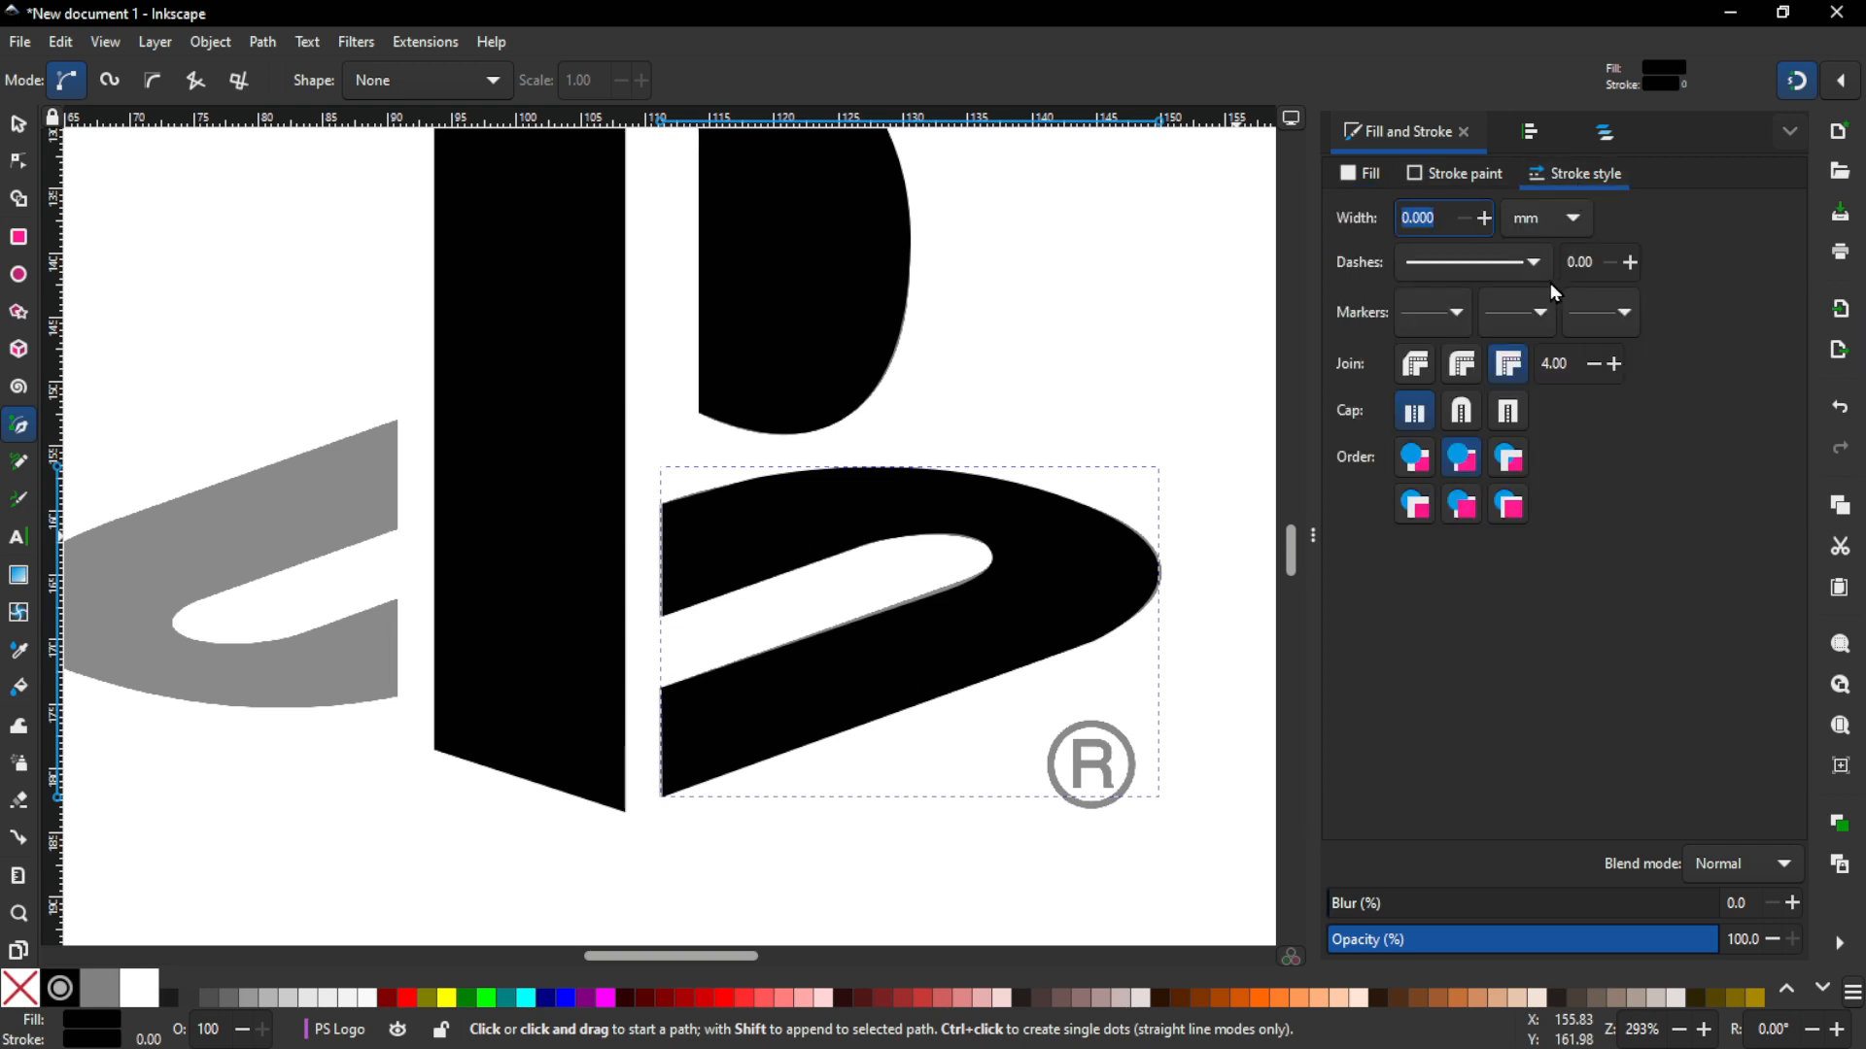
left_click(1485, 219)
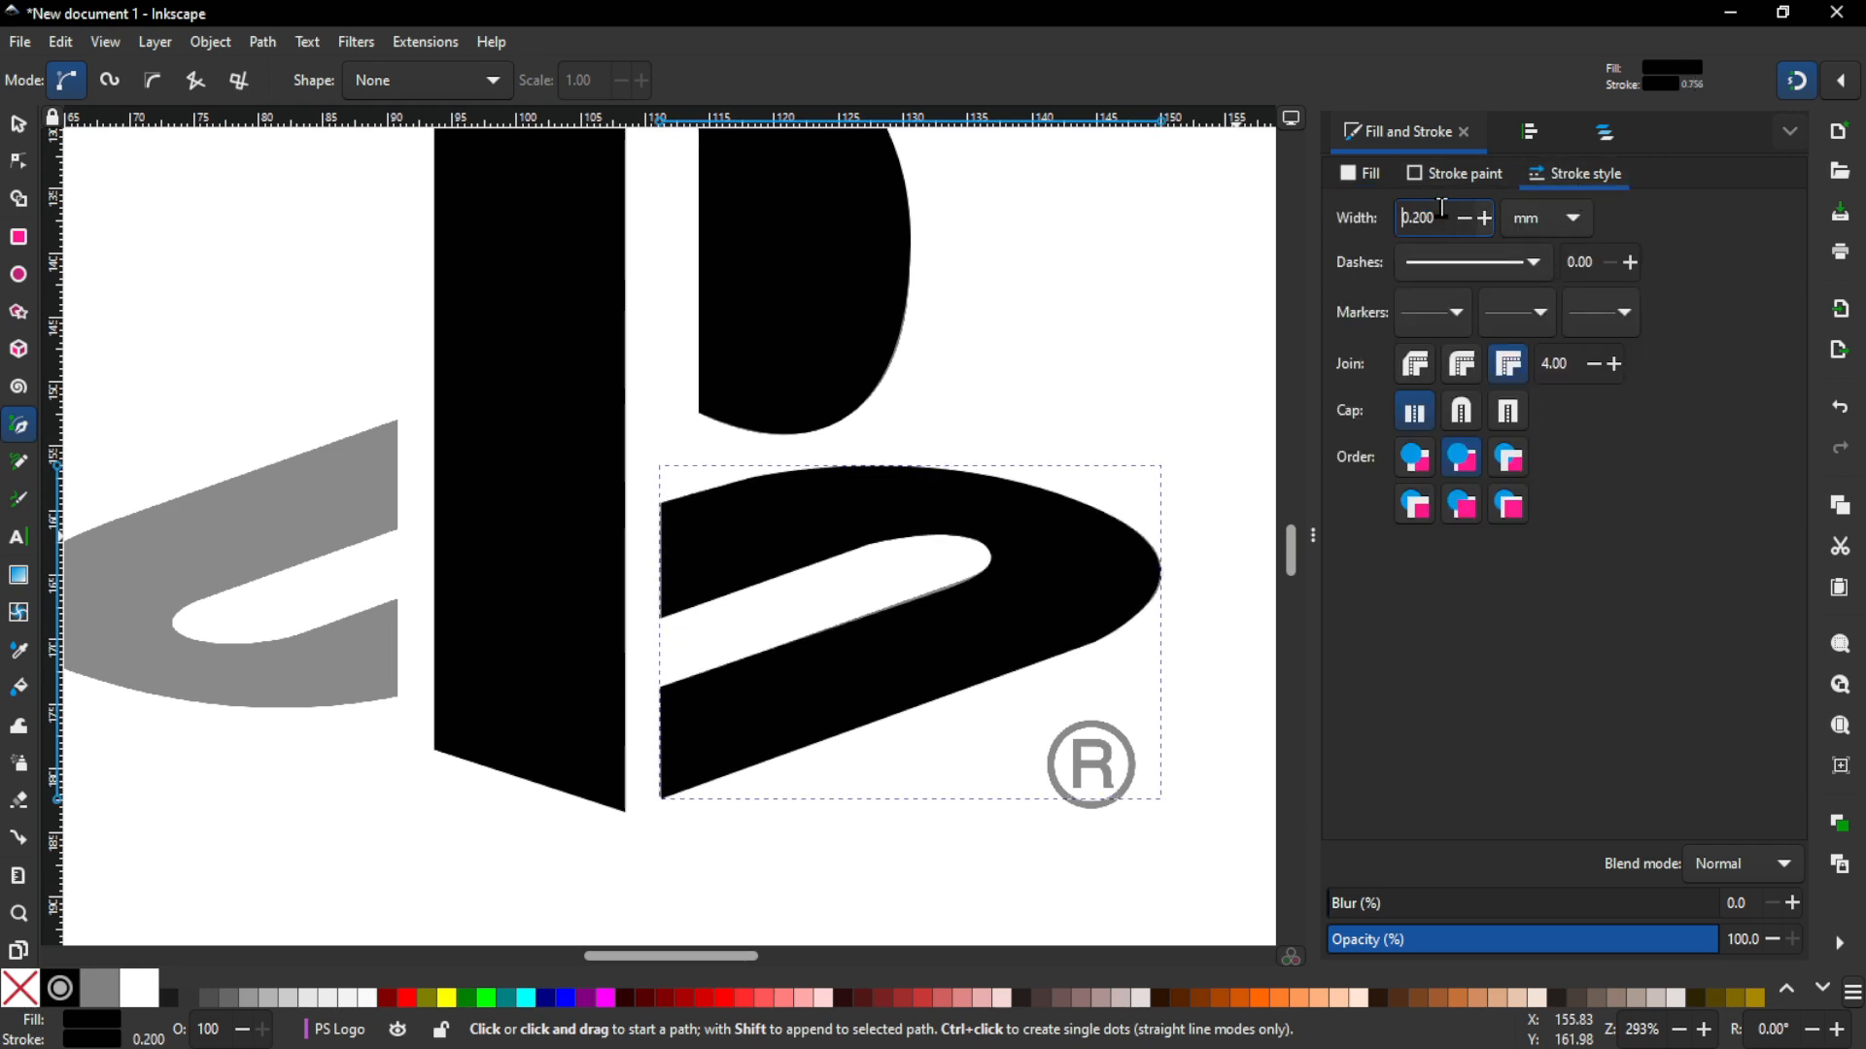
left_click(1360, 175)
left_click_drag(1483, 443, 1309, 453)
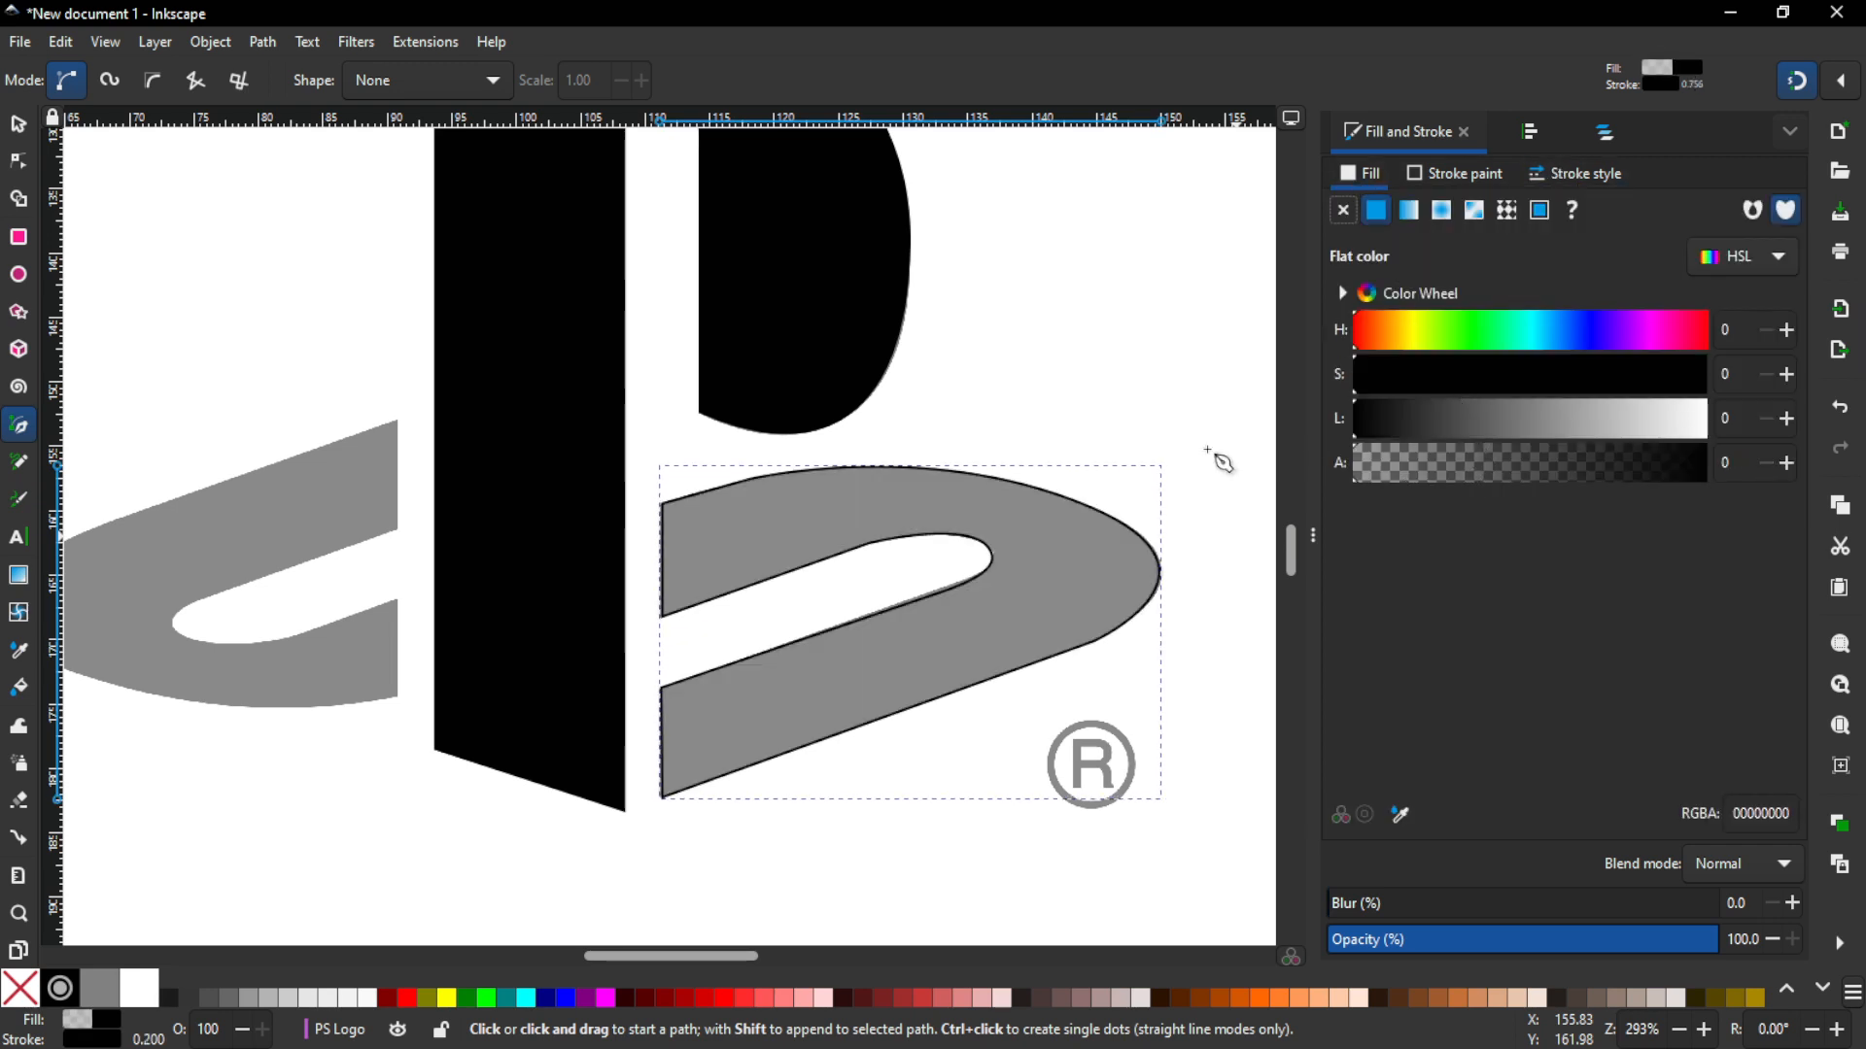
Step: Adjust both handles of the node at the slot's rounded end so the curve follows the reference
key("z")
left_click(1028, 661)
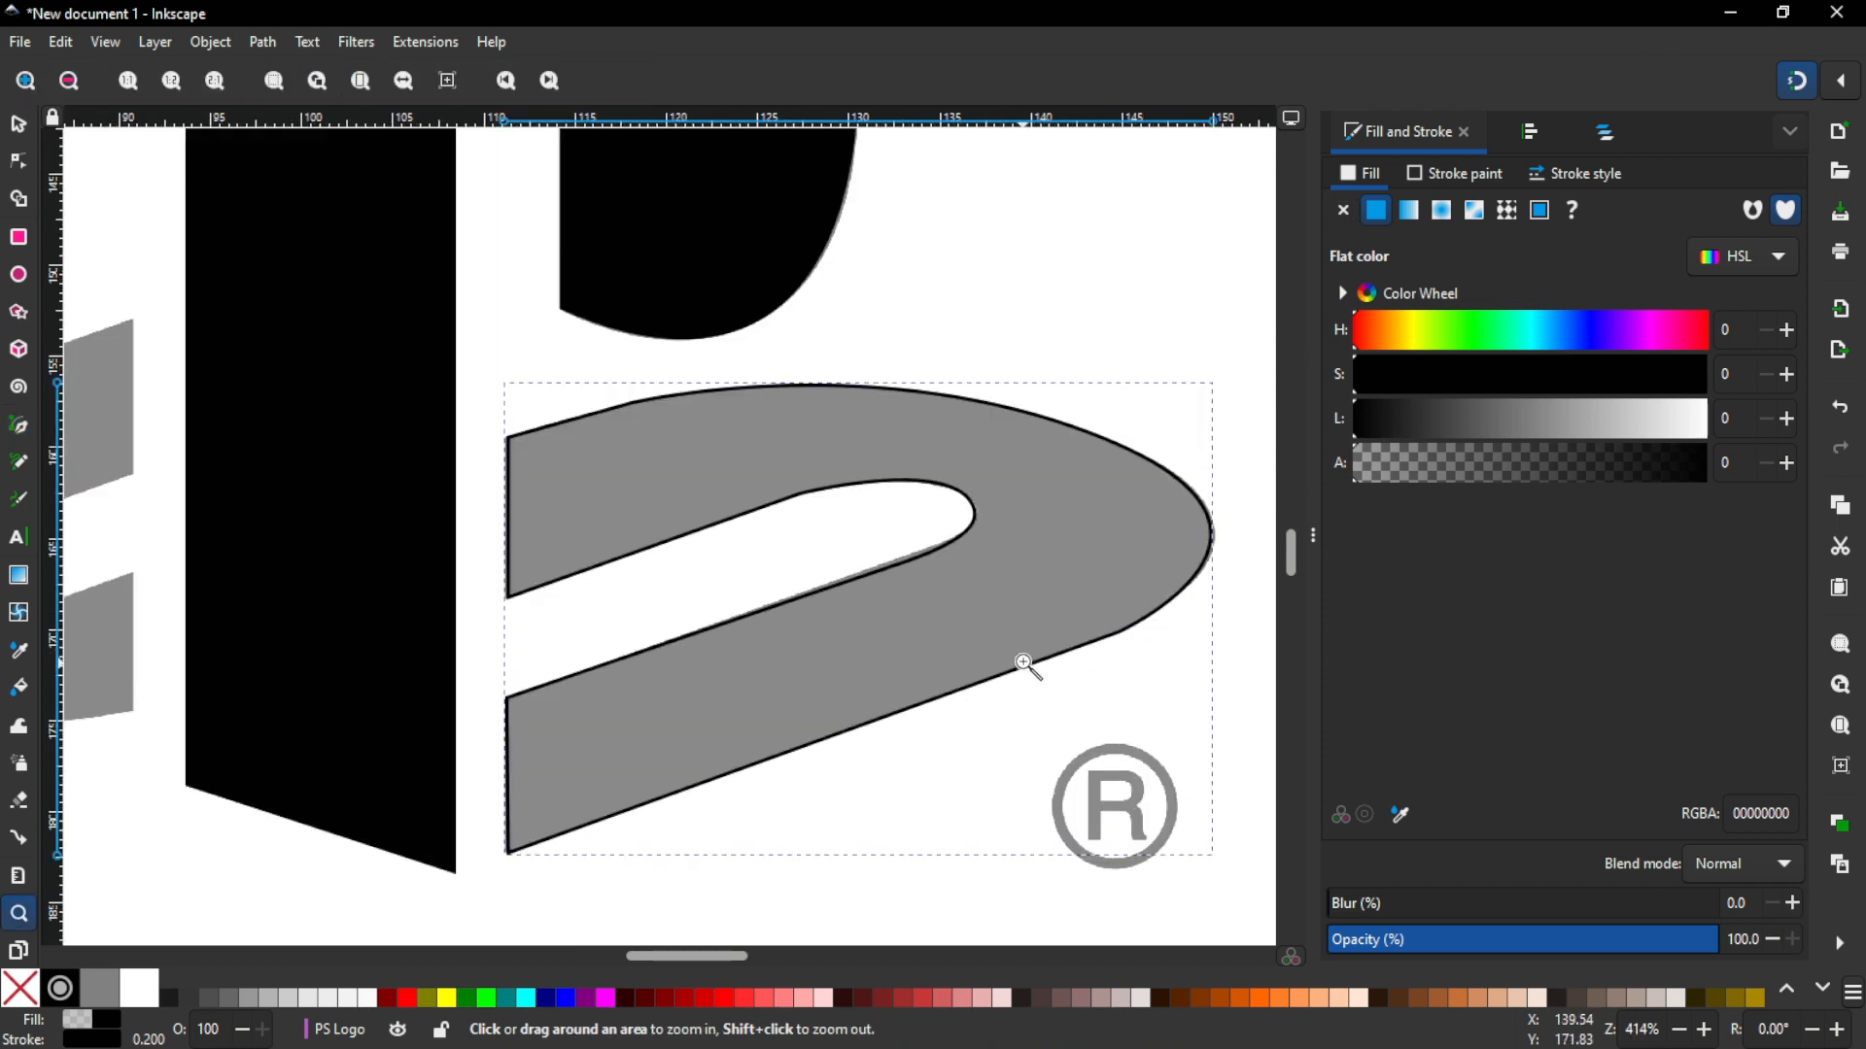
left_click(1019, 658)
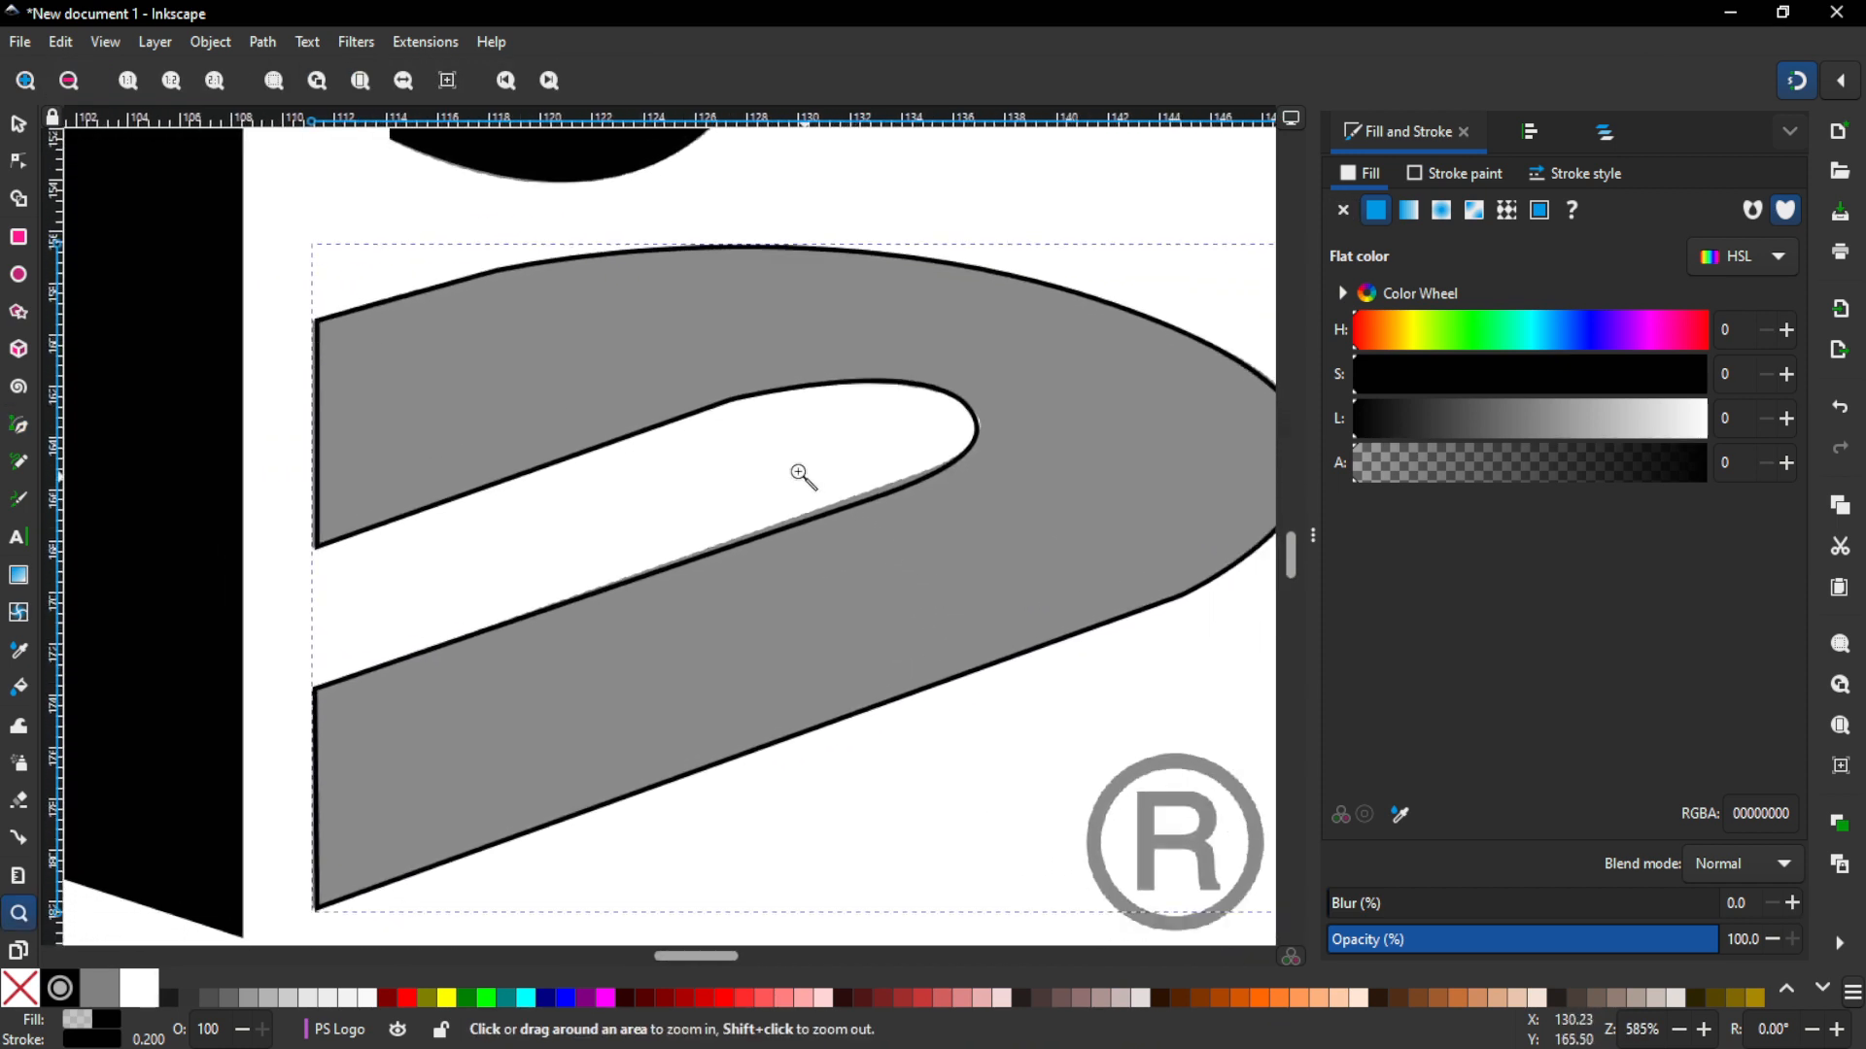
left_click(773, 448)
left_click_drag(775, 446, 867, 527)
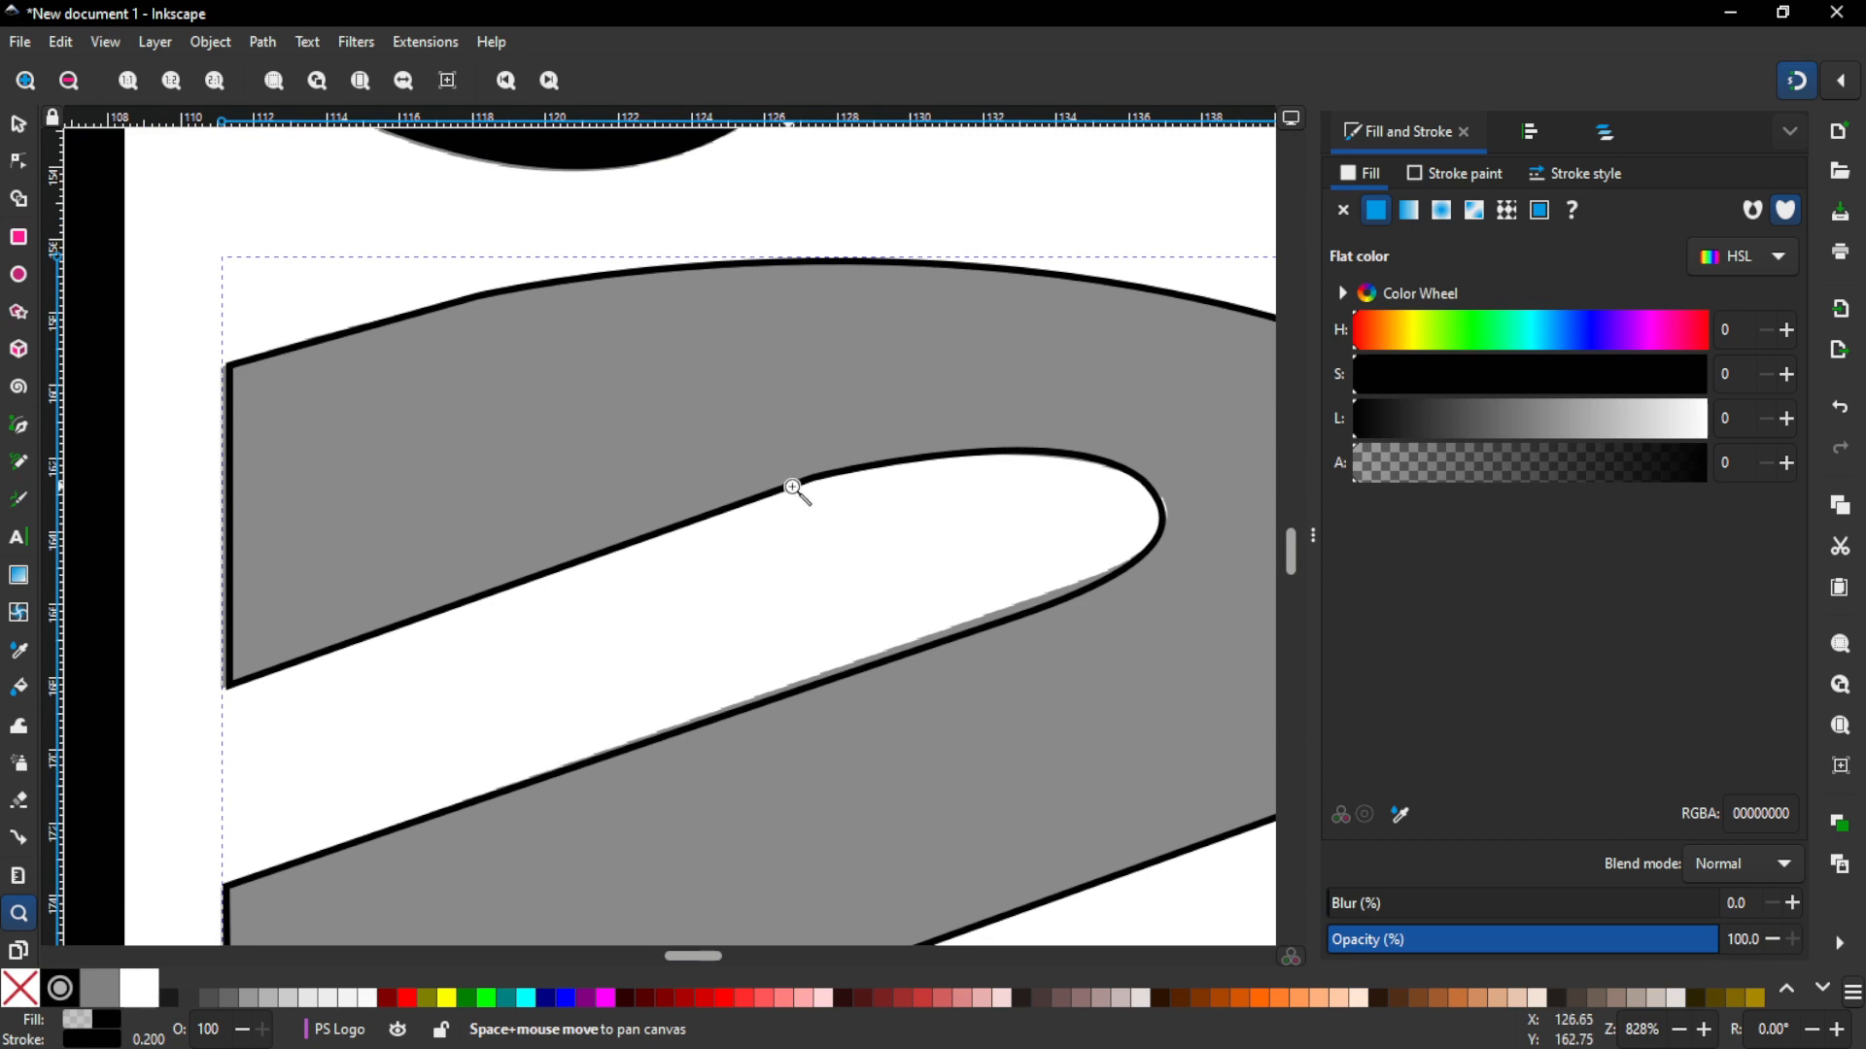
left_click(18, 163)
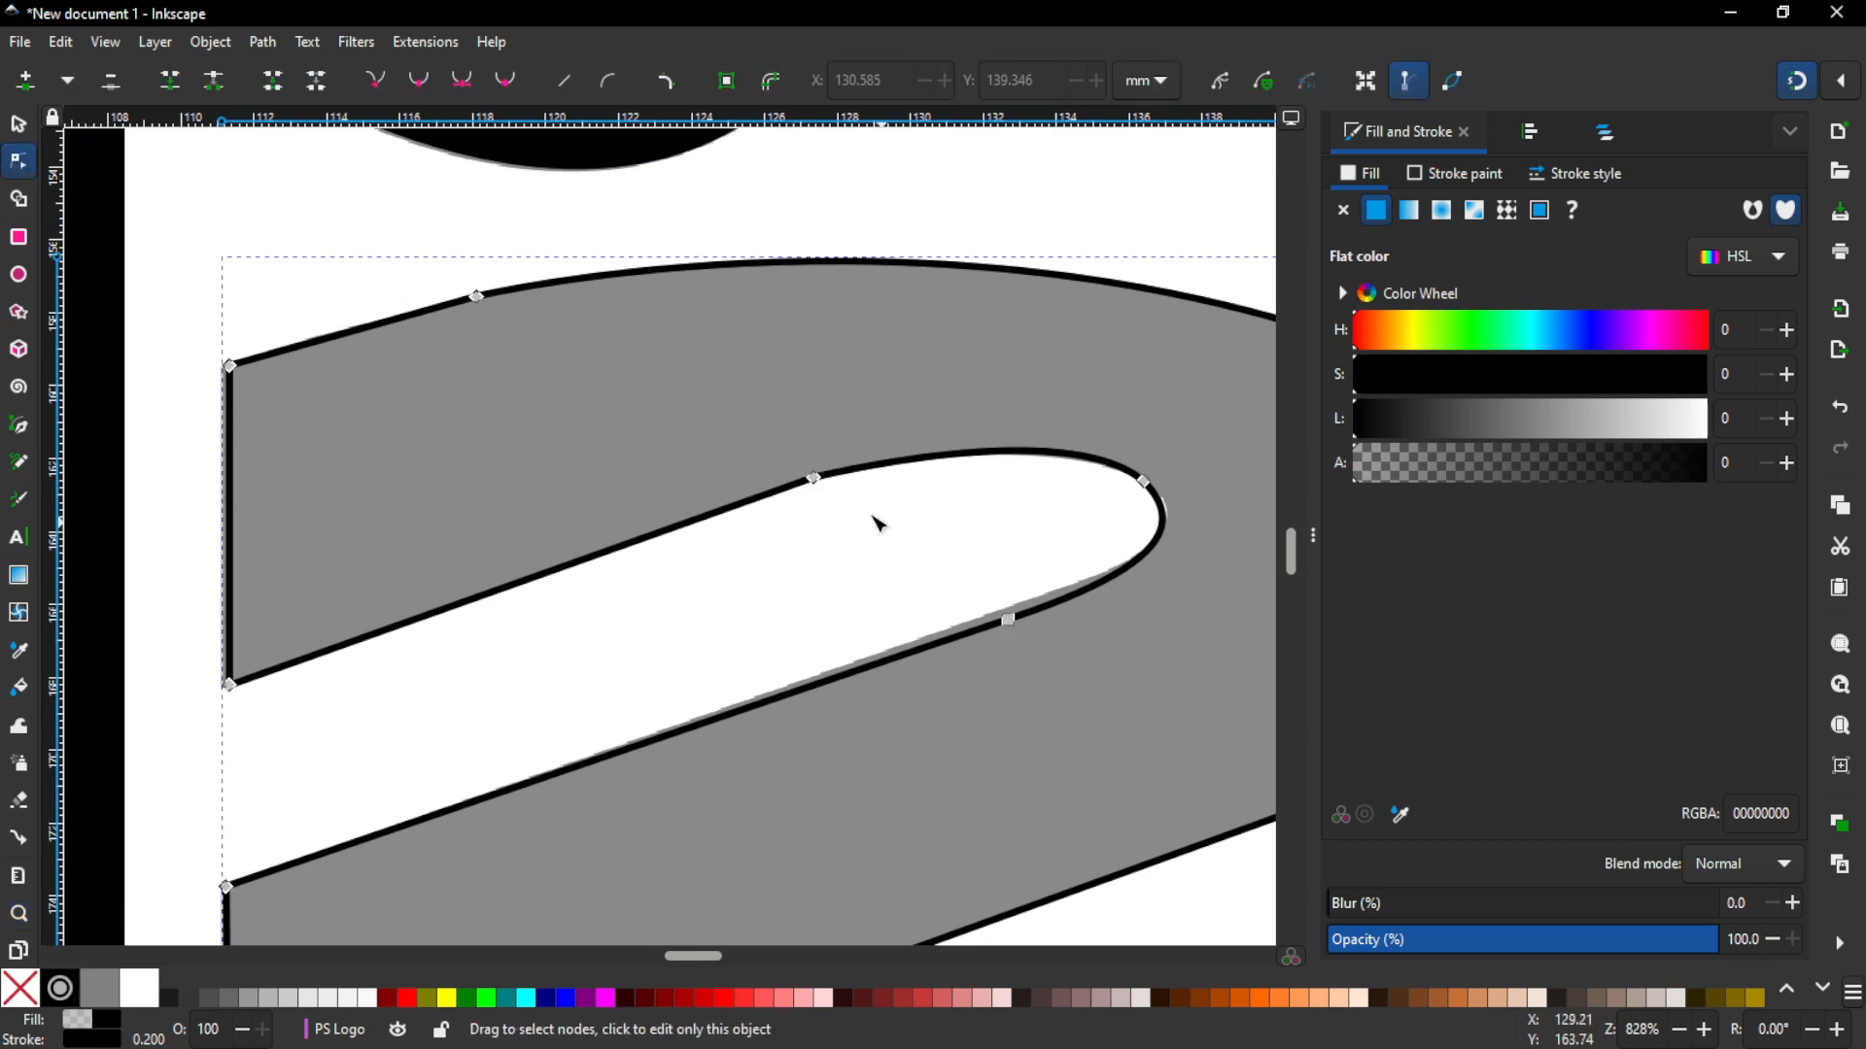
left_click(815, 479)
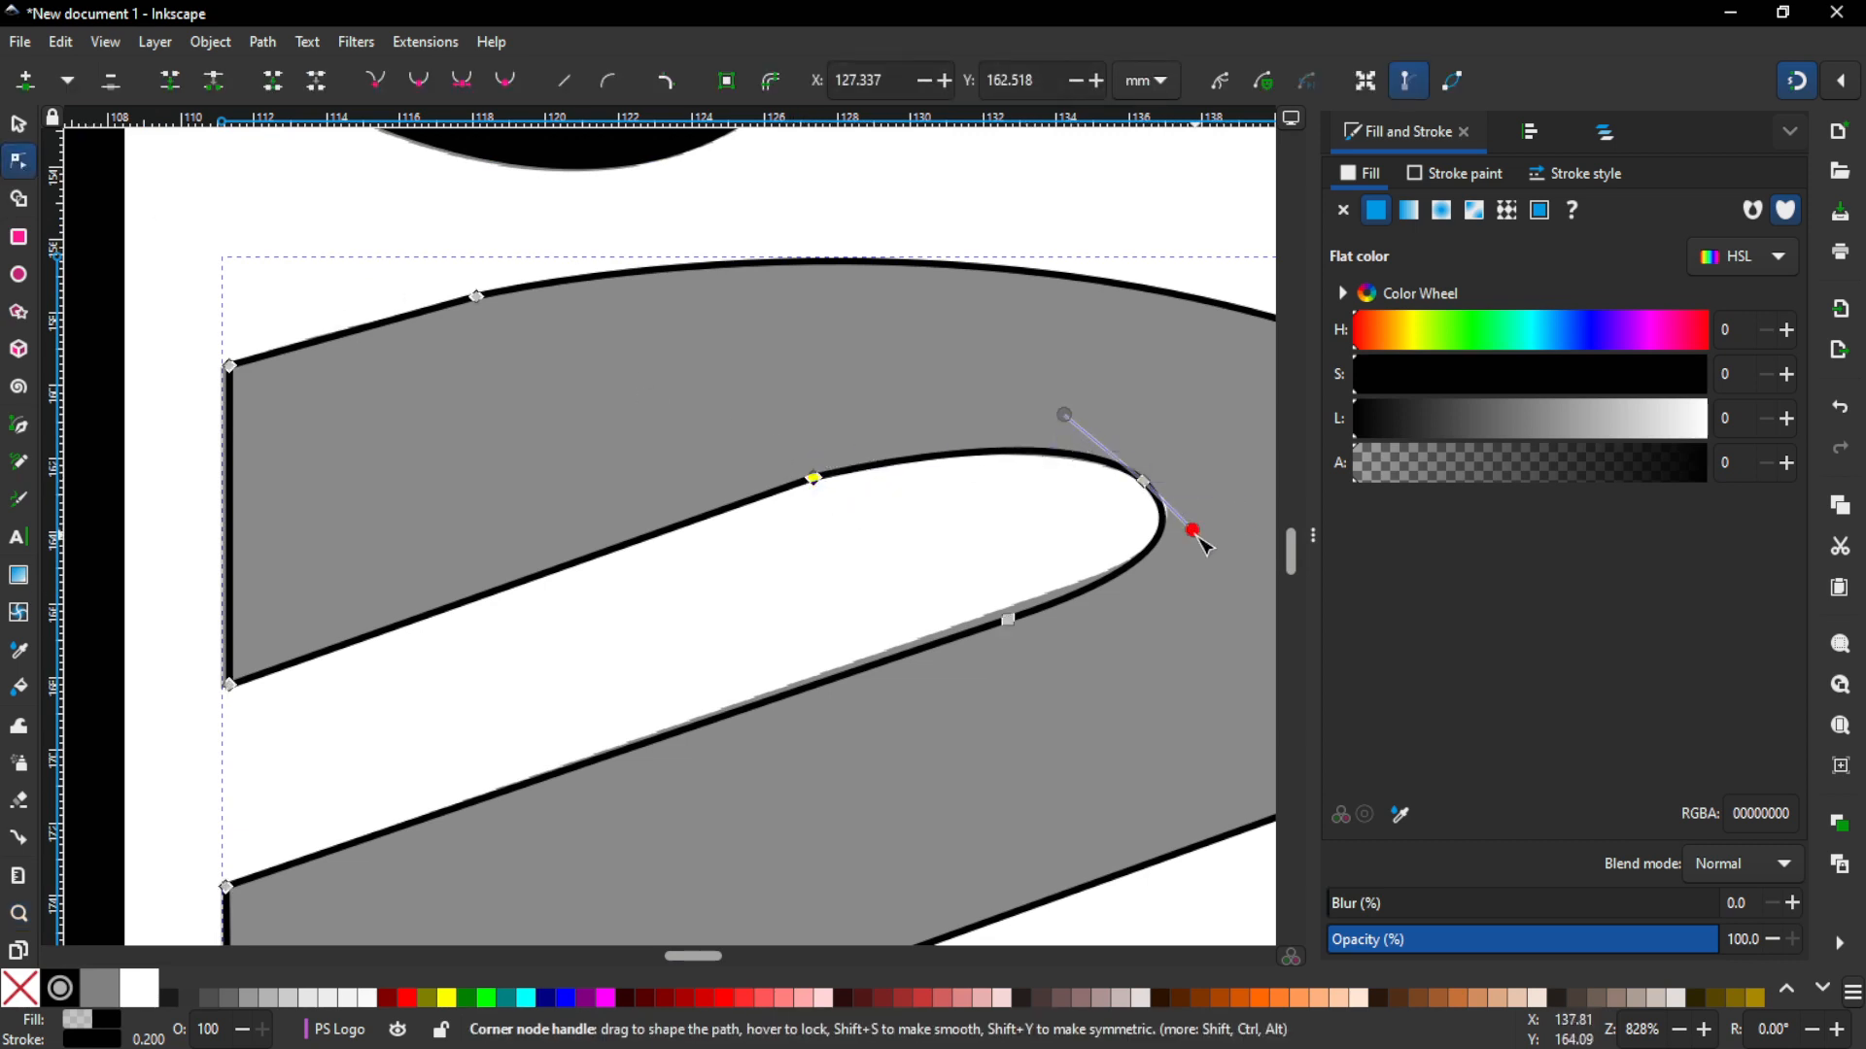
left_click_drag(1196, 534, 1201, 531)
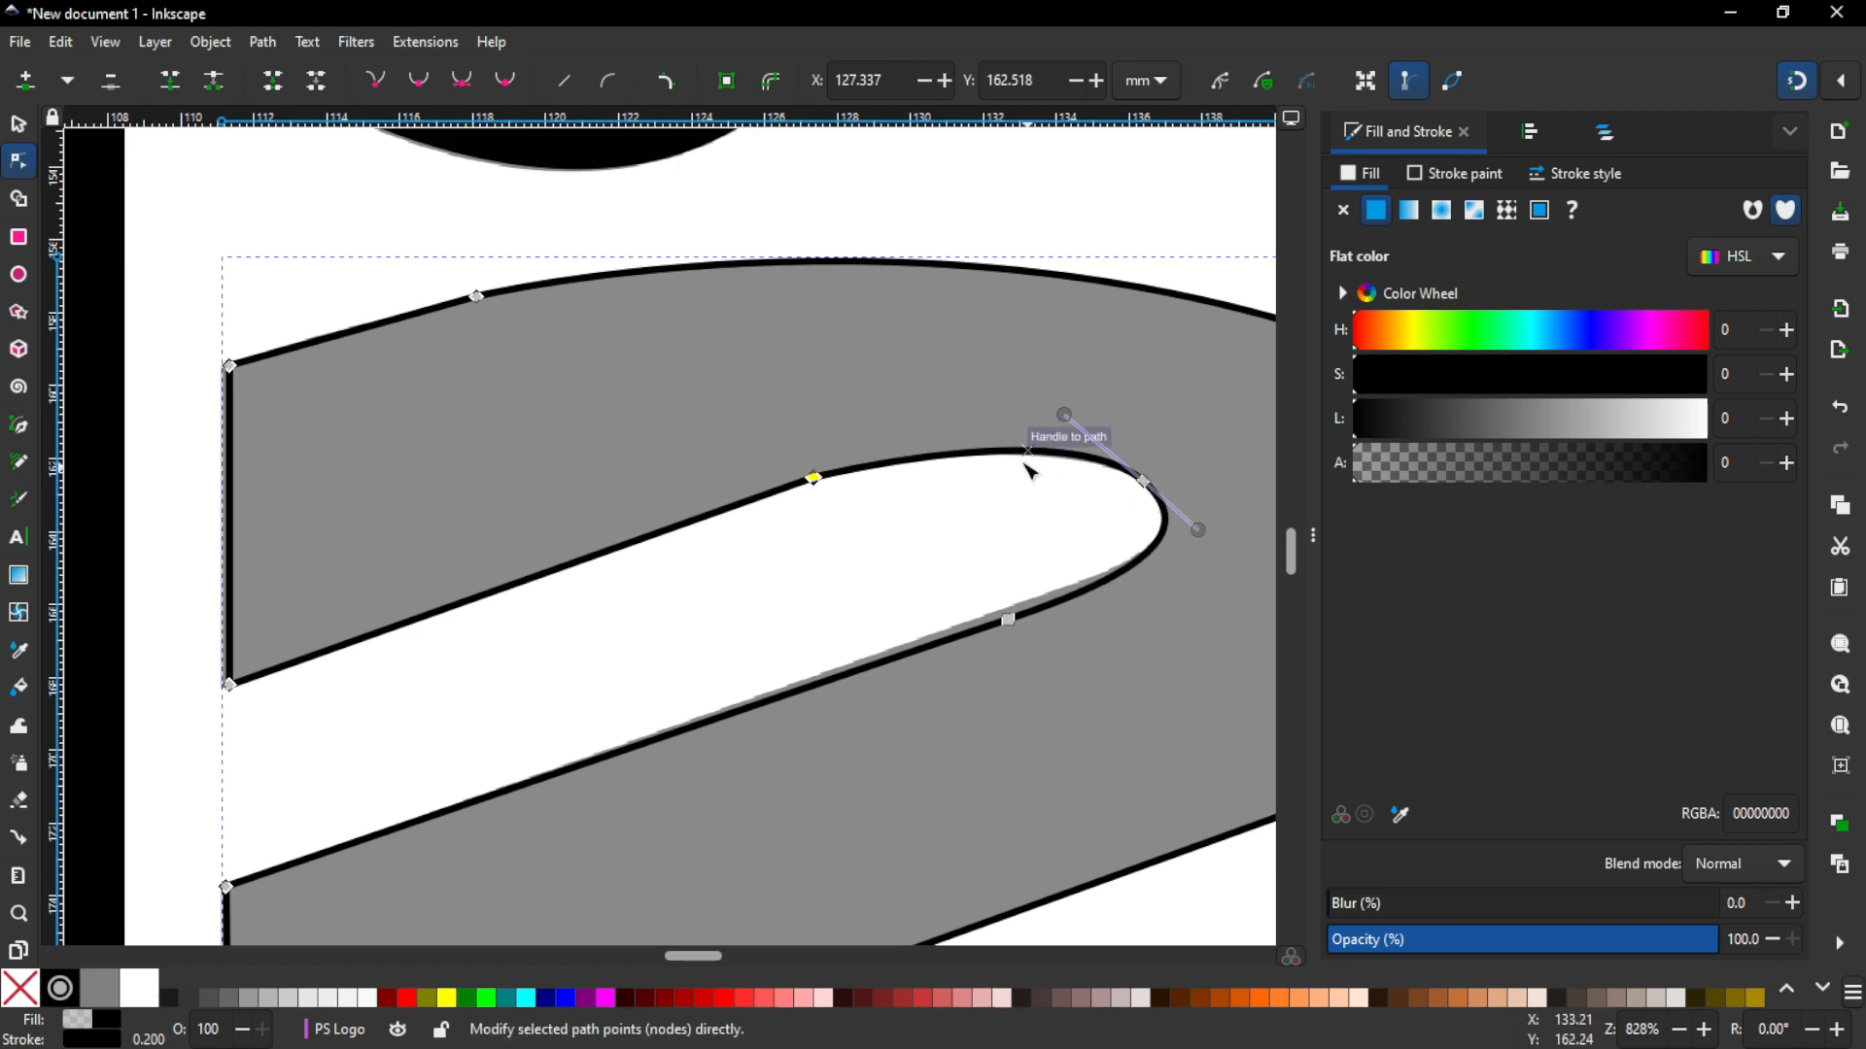
left_click_drag(1066, 417, 1046, 411)
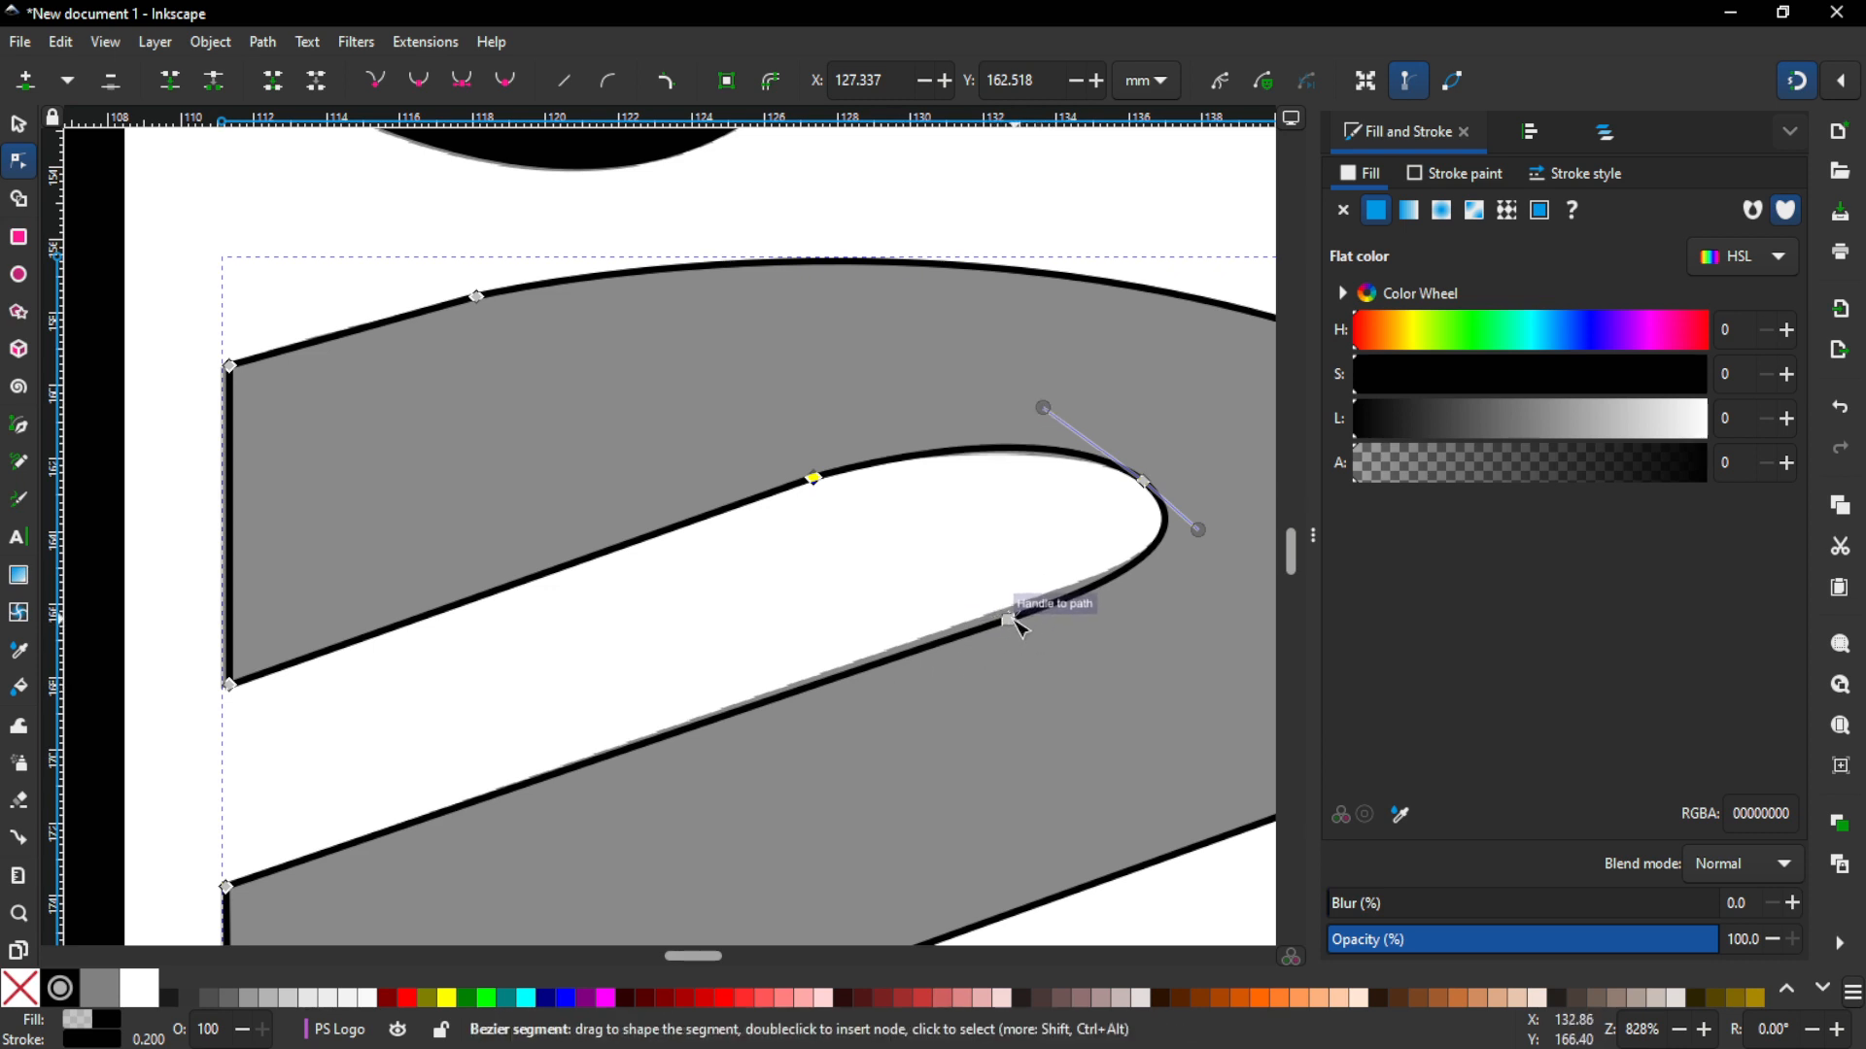
Step: Shift the node on the slot's lower edge inward along the reference and extend the rounded end's lower handle
left_click_drag(1013, 620, 956, 629)
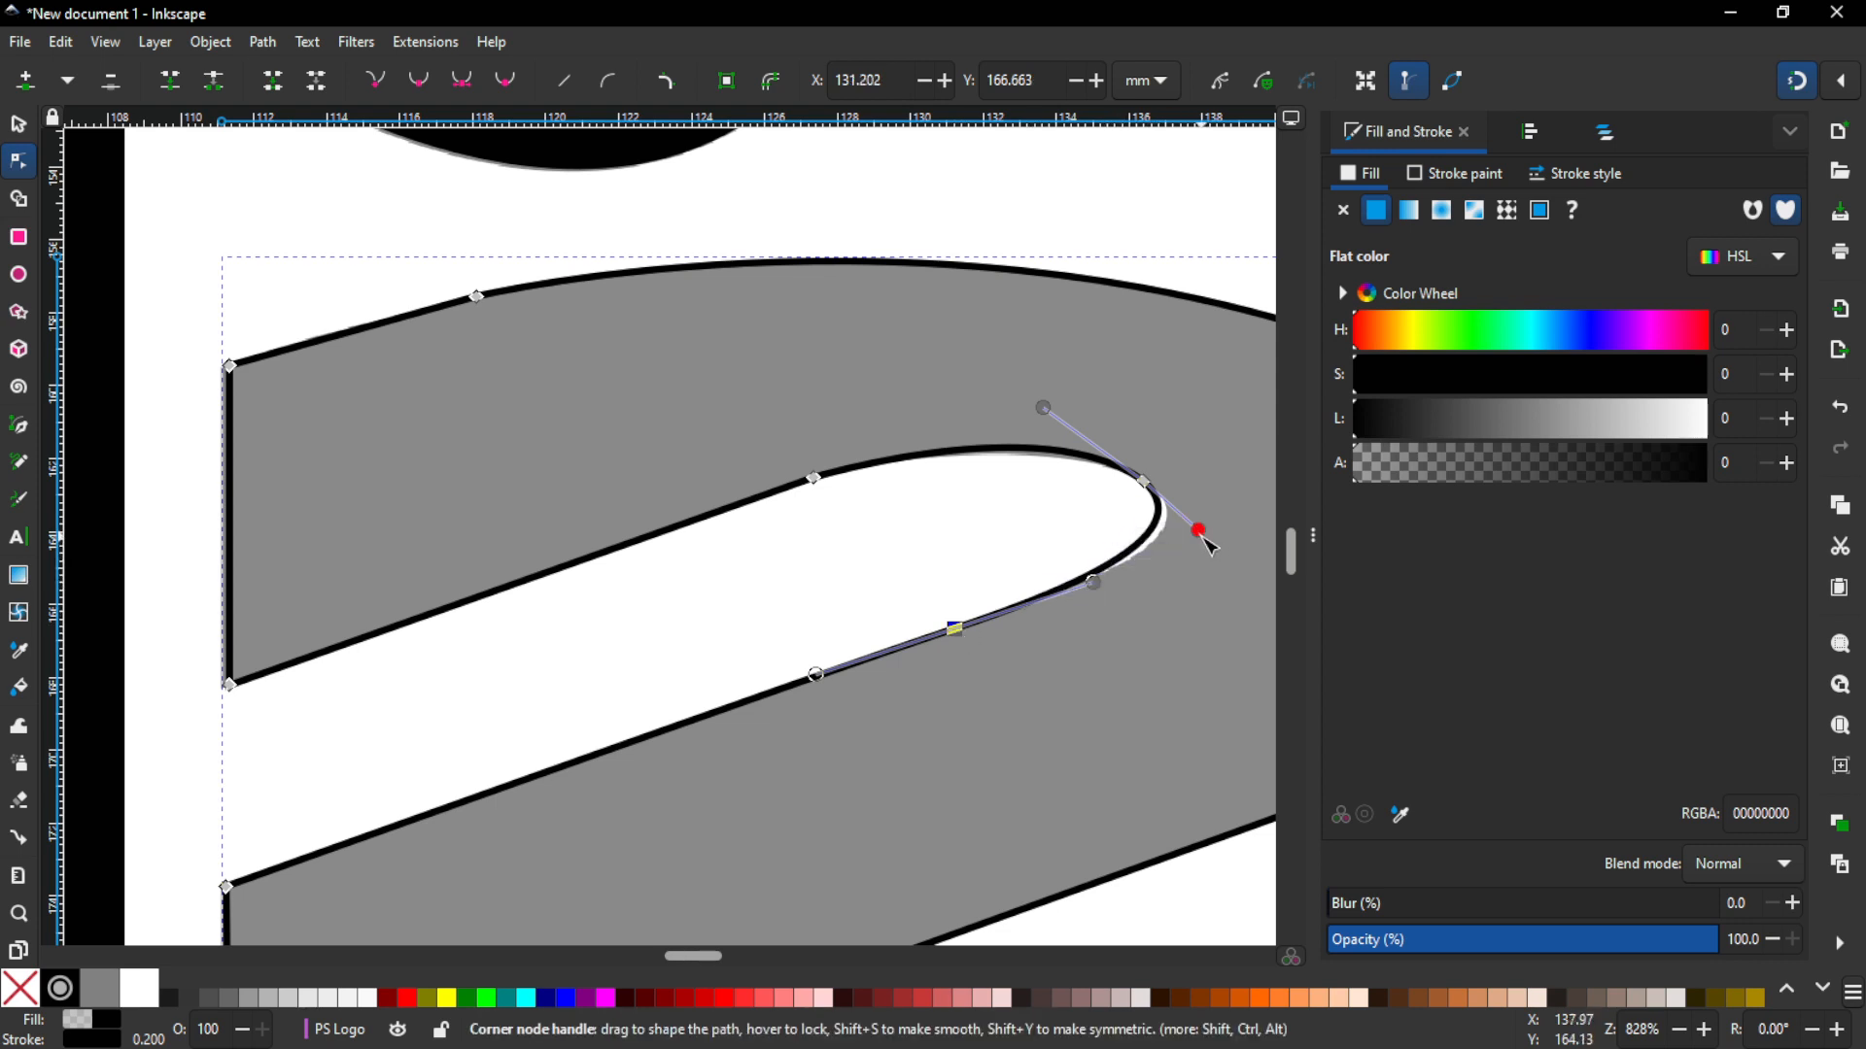
left_click_drag(1205, 538, 1211, 544)
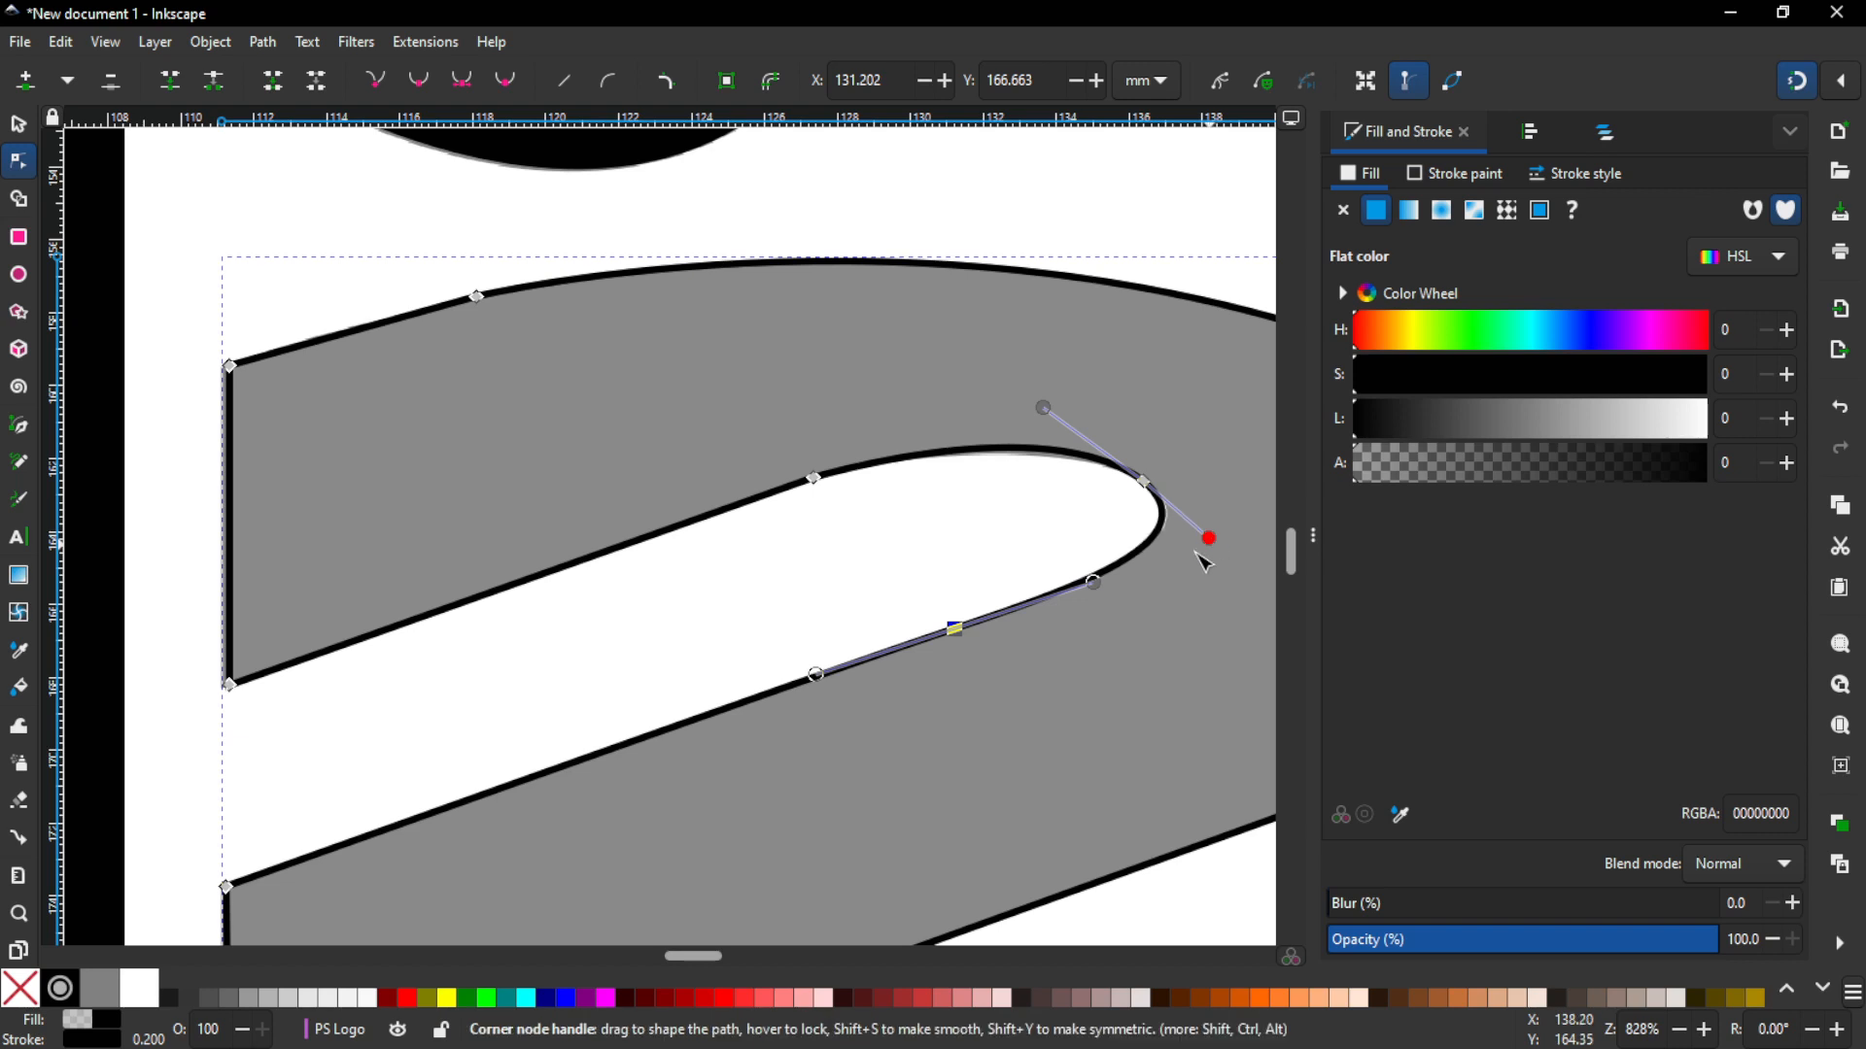
mouse_move(960, 631)
left_mouse_down()
mouse_move(905, 648)
mouse_move(937, 645)
left_mouse_up()
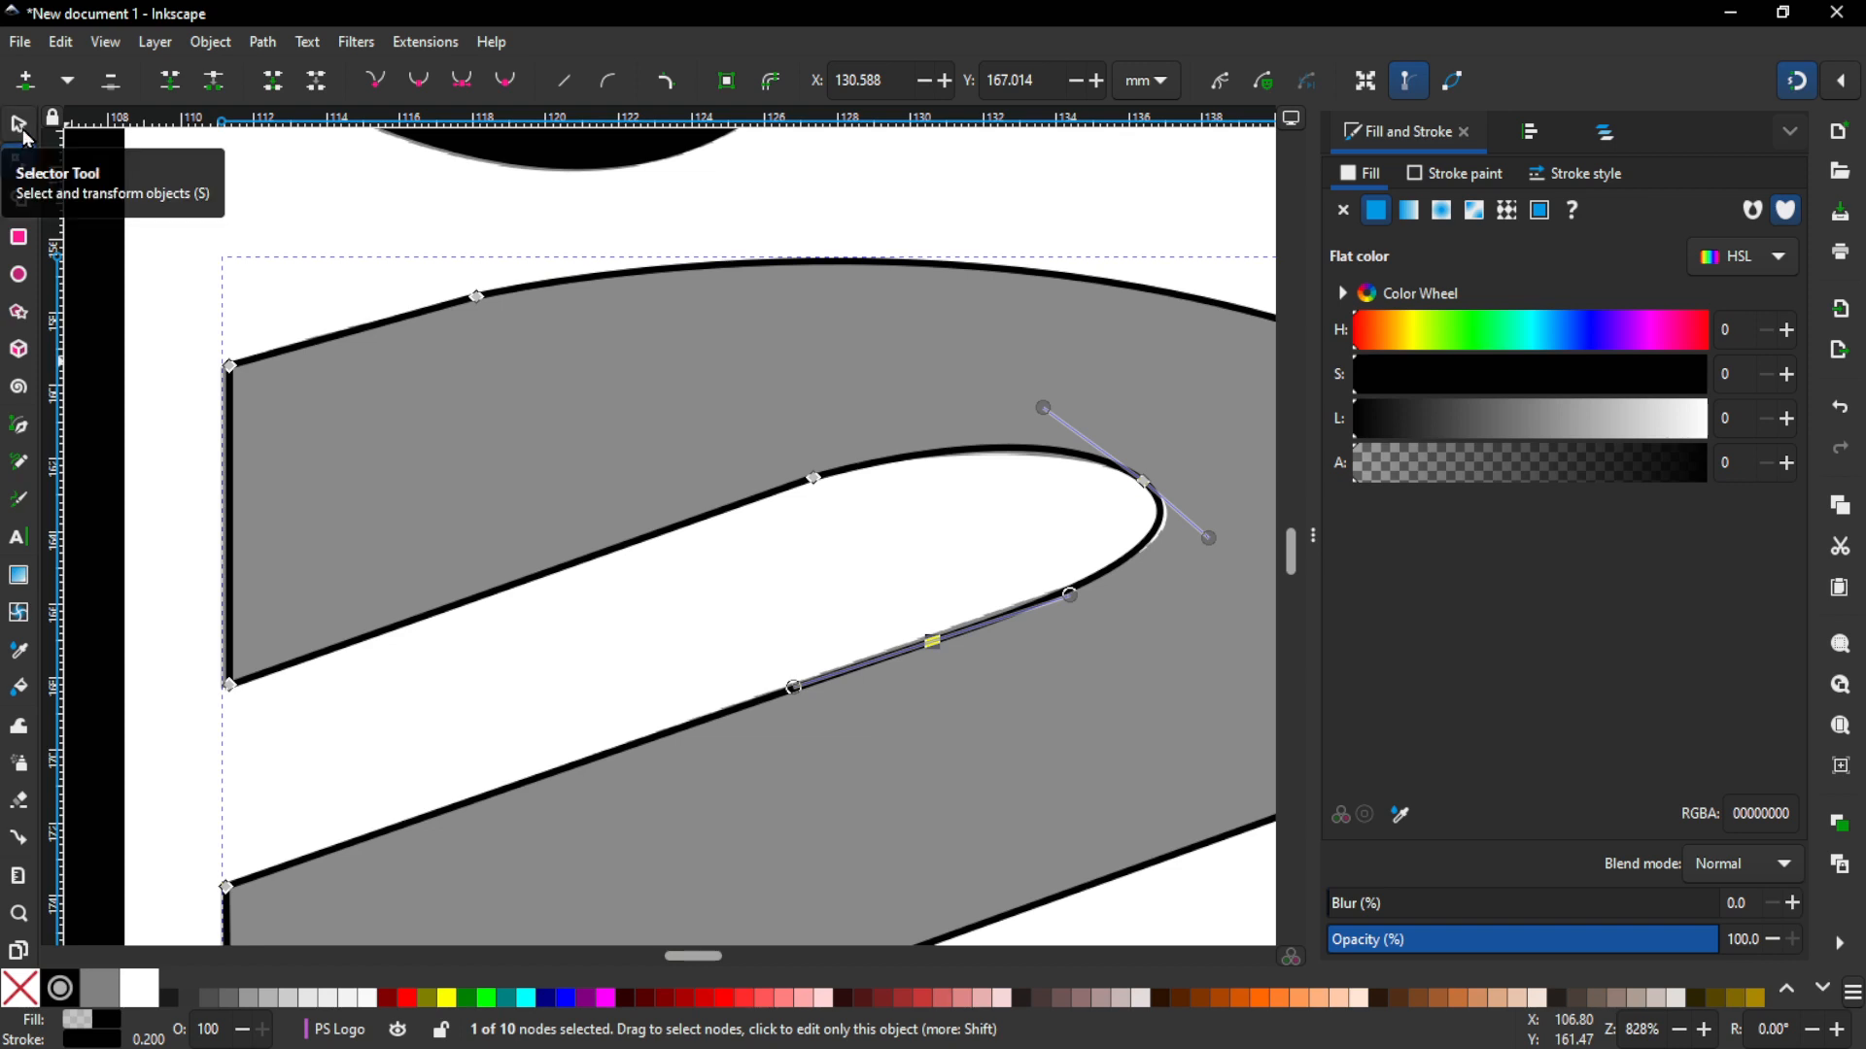
Step: Delete the node on the slot's lower edge and reshape the remaining curve toward the reference with its end handles
left_click(111, 81)
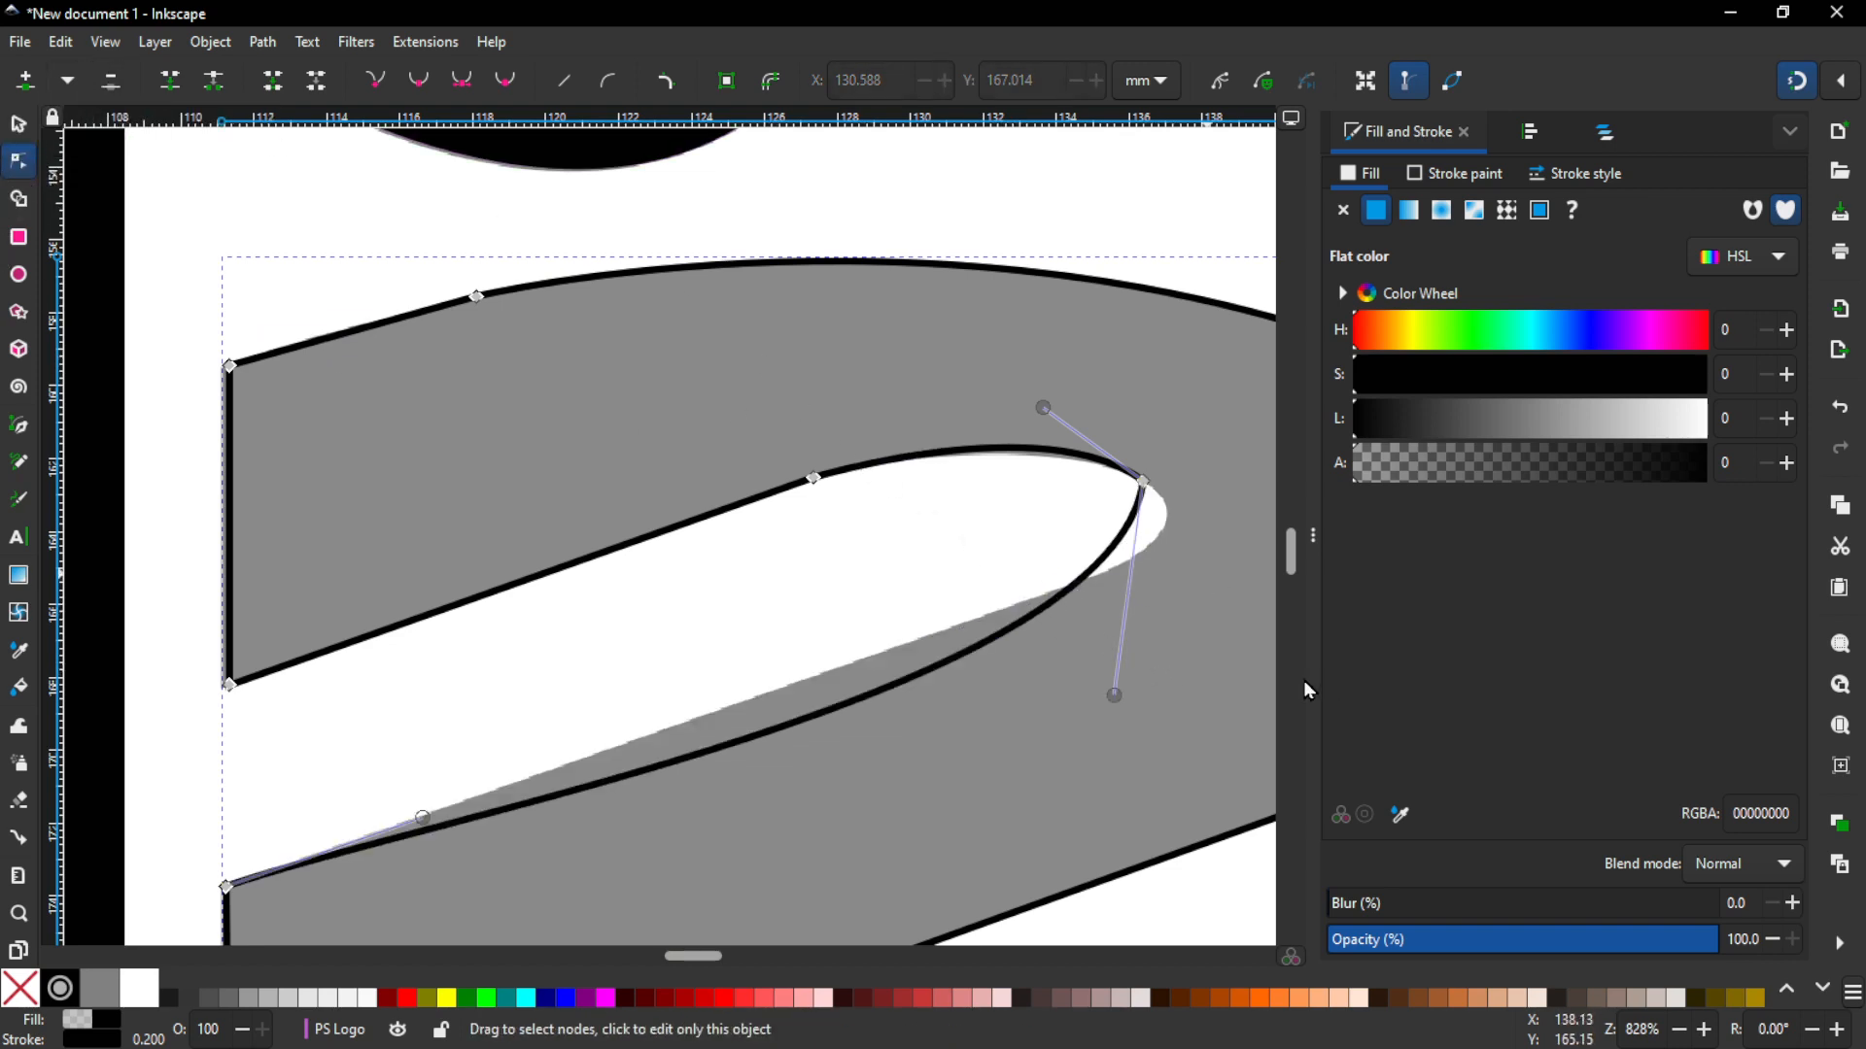
left_click_drag(1115, 697, 1194, 591)
left_click_drag(734, 755, 790, 624)
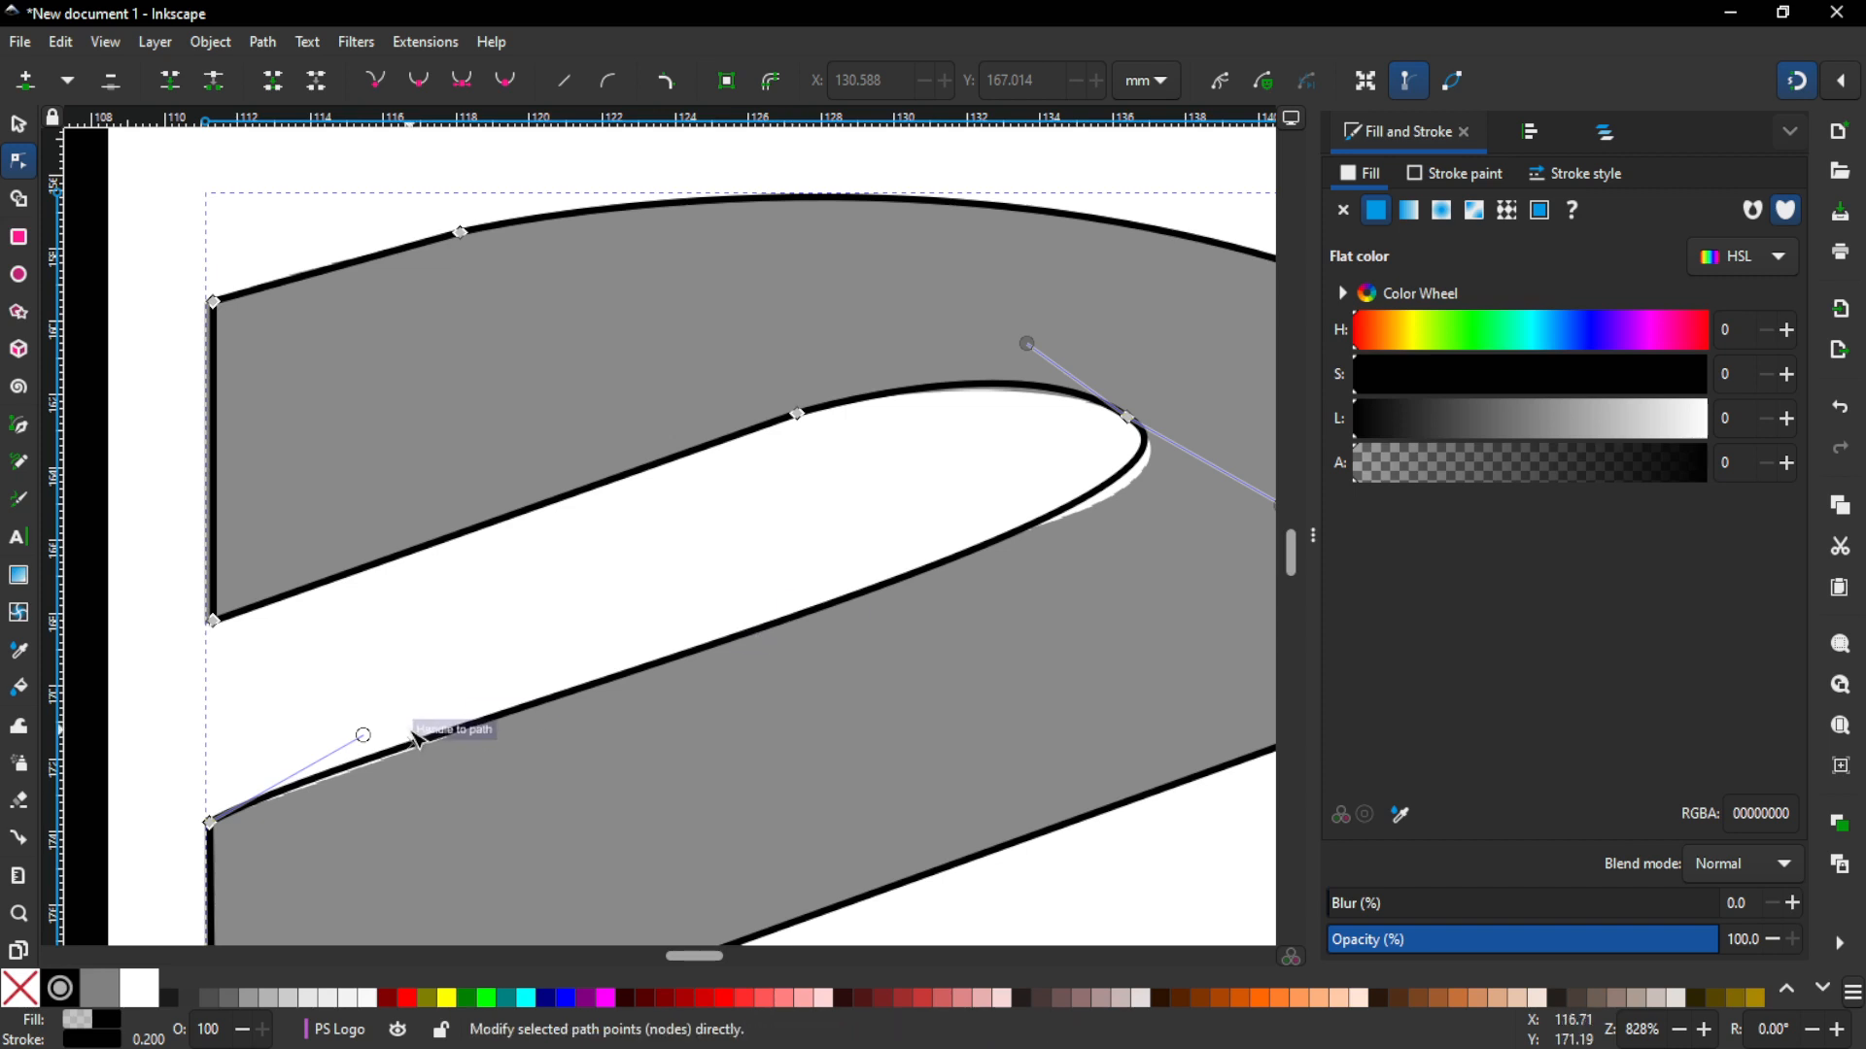
left_click_drag(364, 737, 367, 753)
left_click_drag(996, 670, 817, 705)
left_click_drag(931, 526, 944, 527)
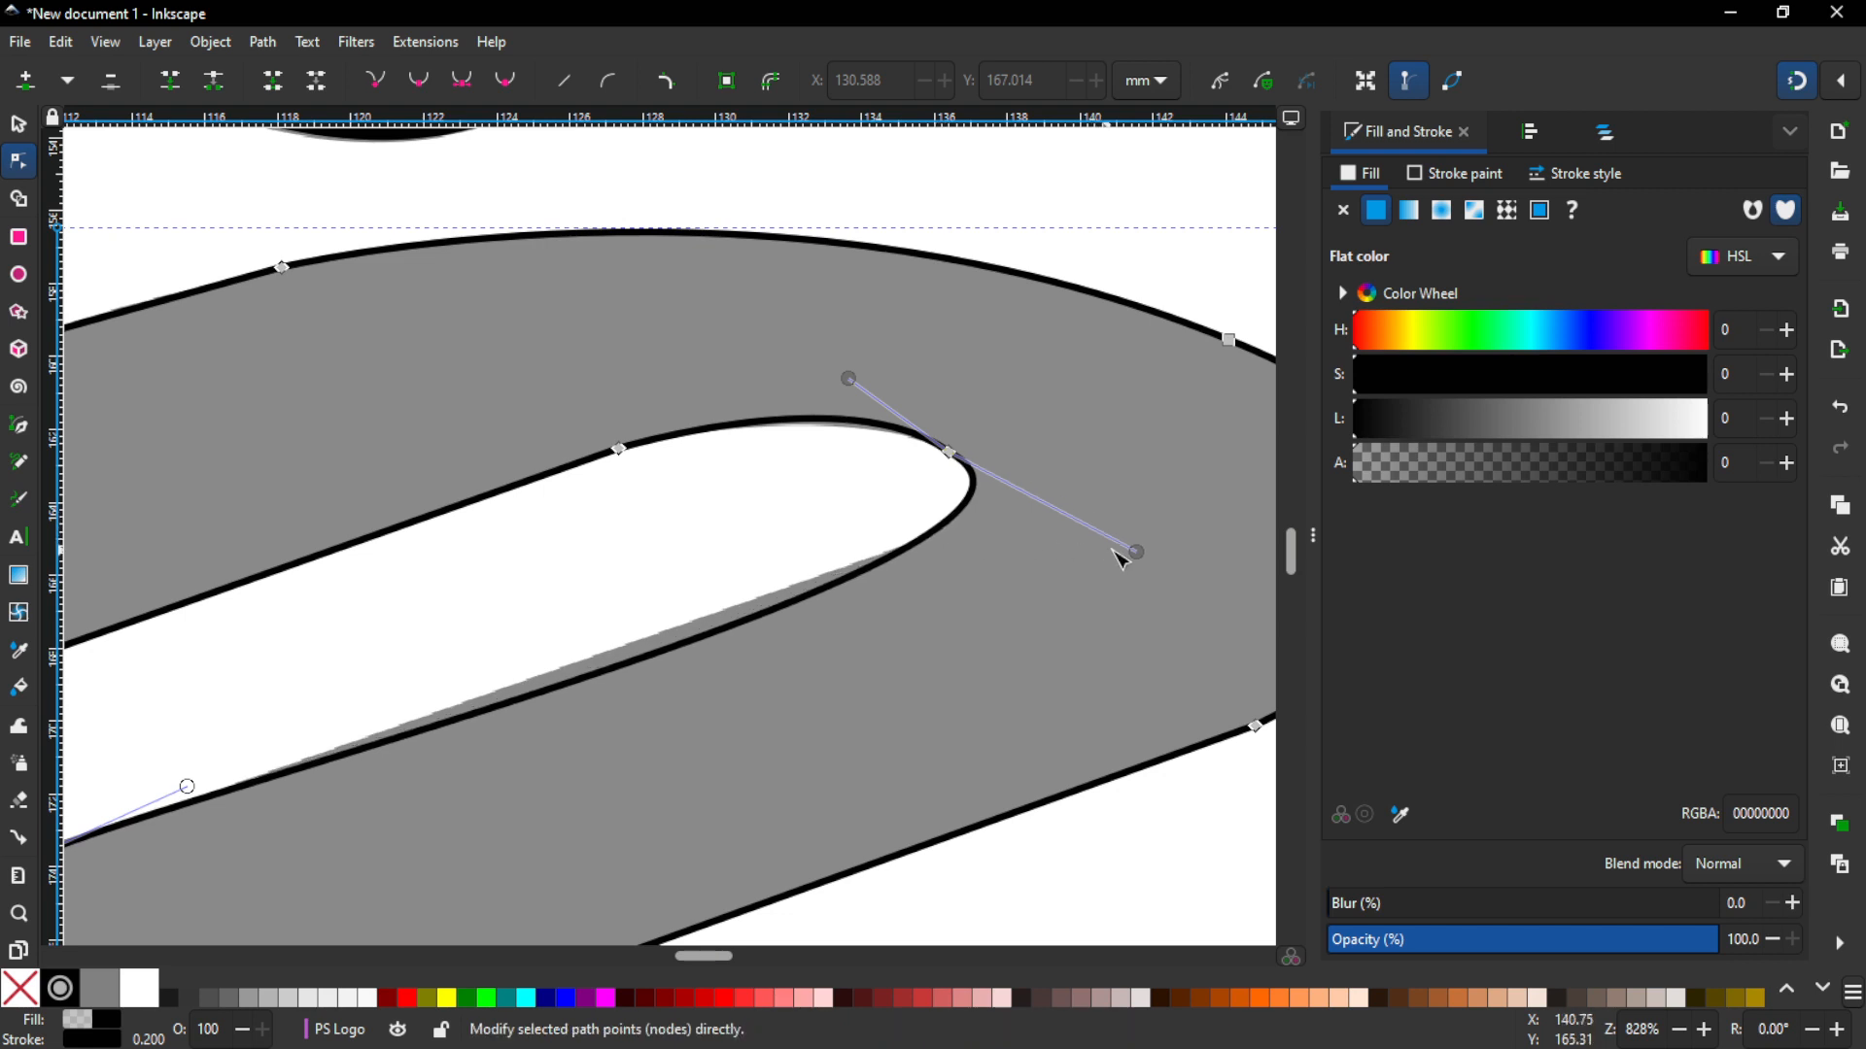
left_click_drag(1137, 552, 1128, 589)
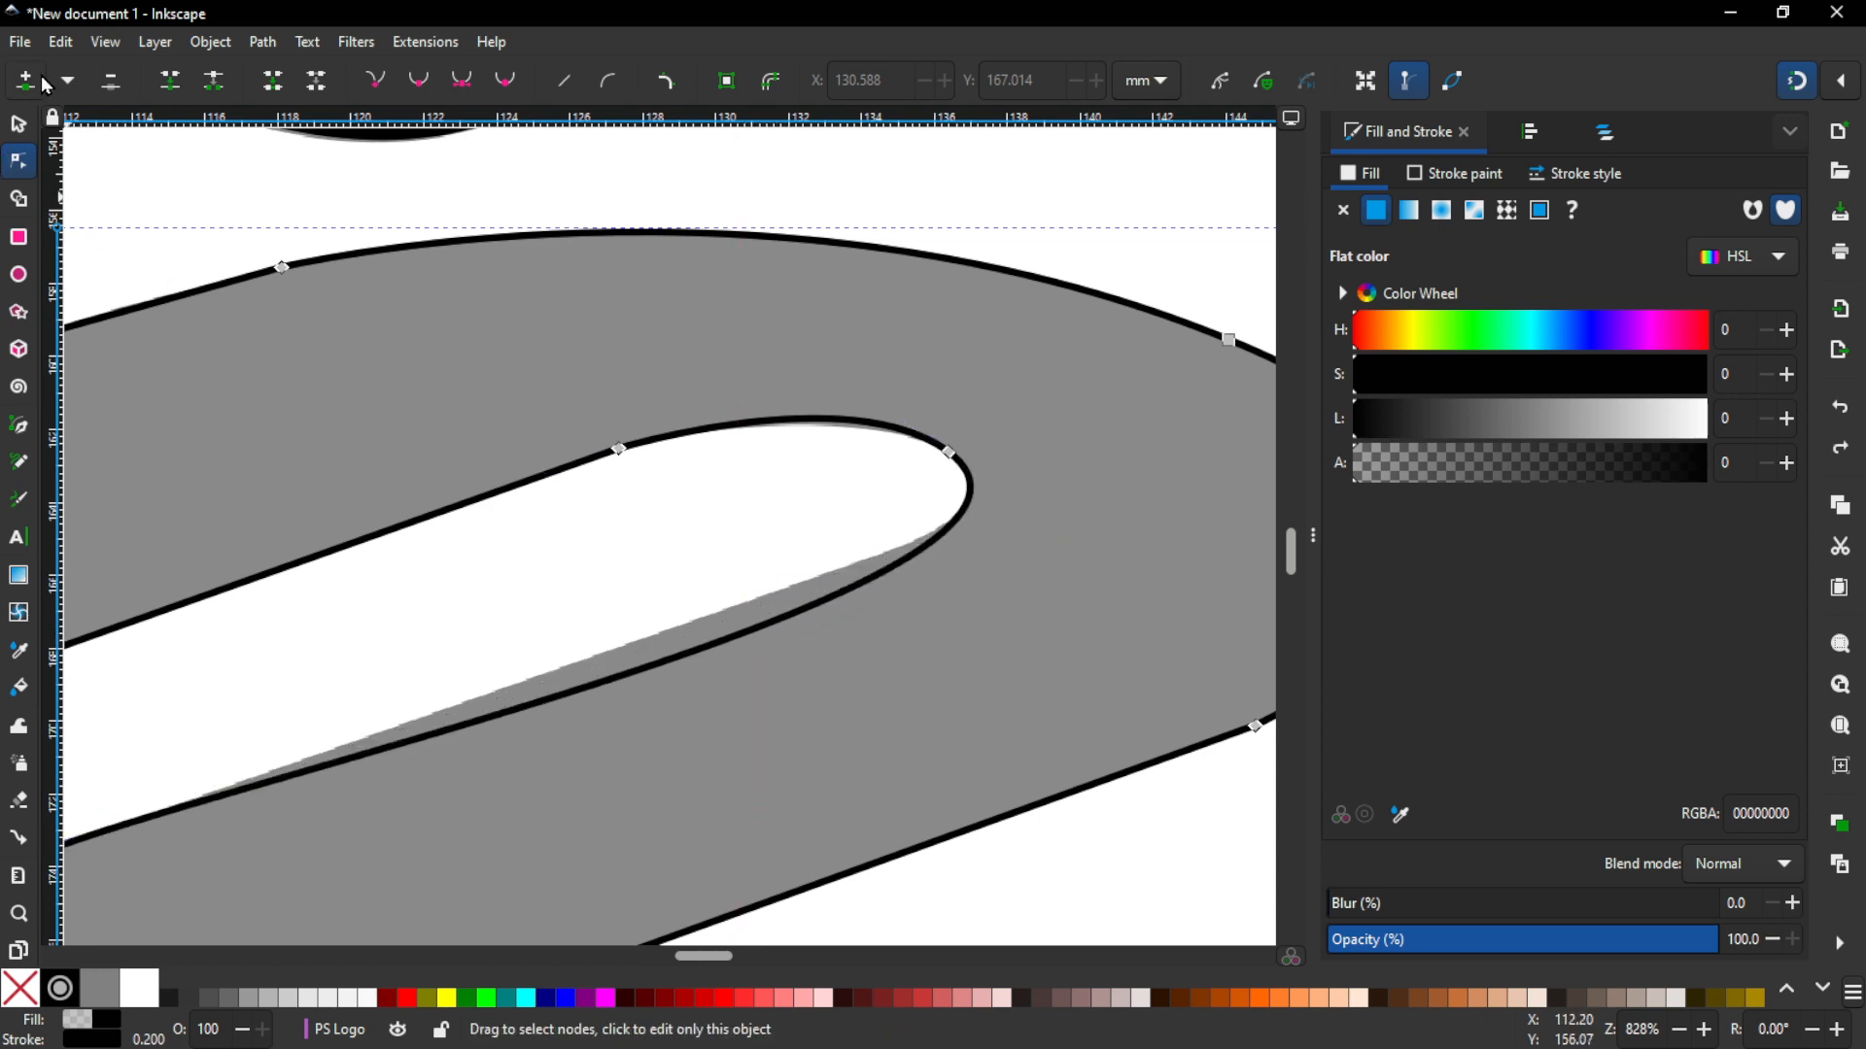
left_click(807, 614)
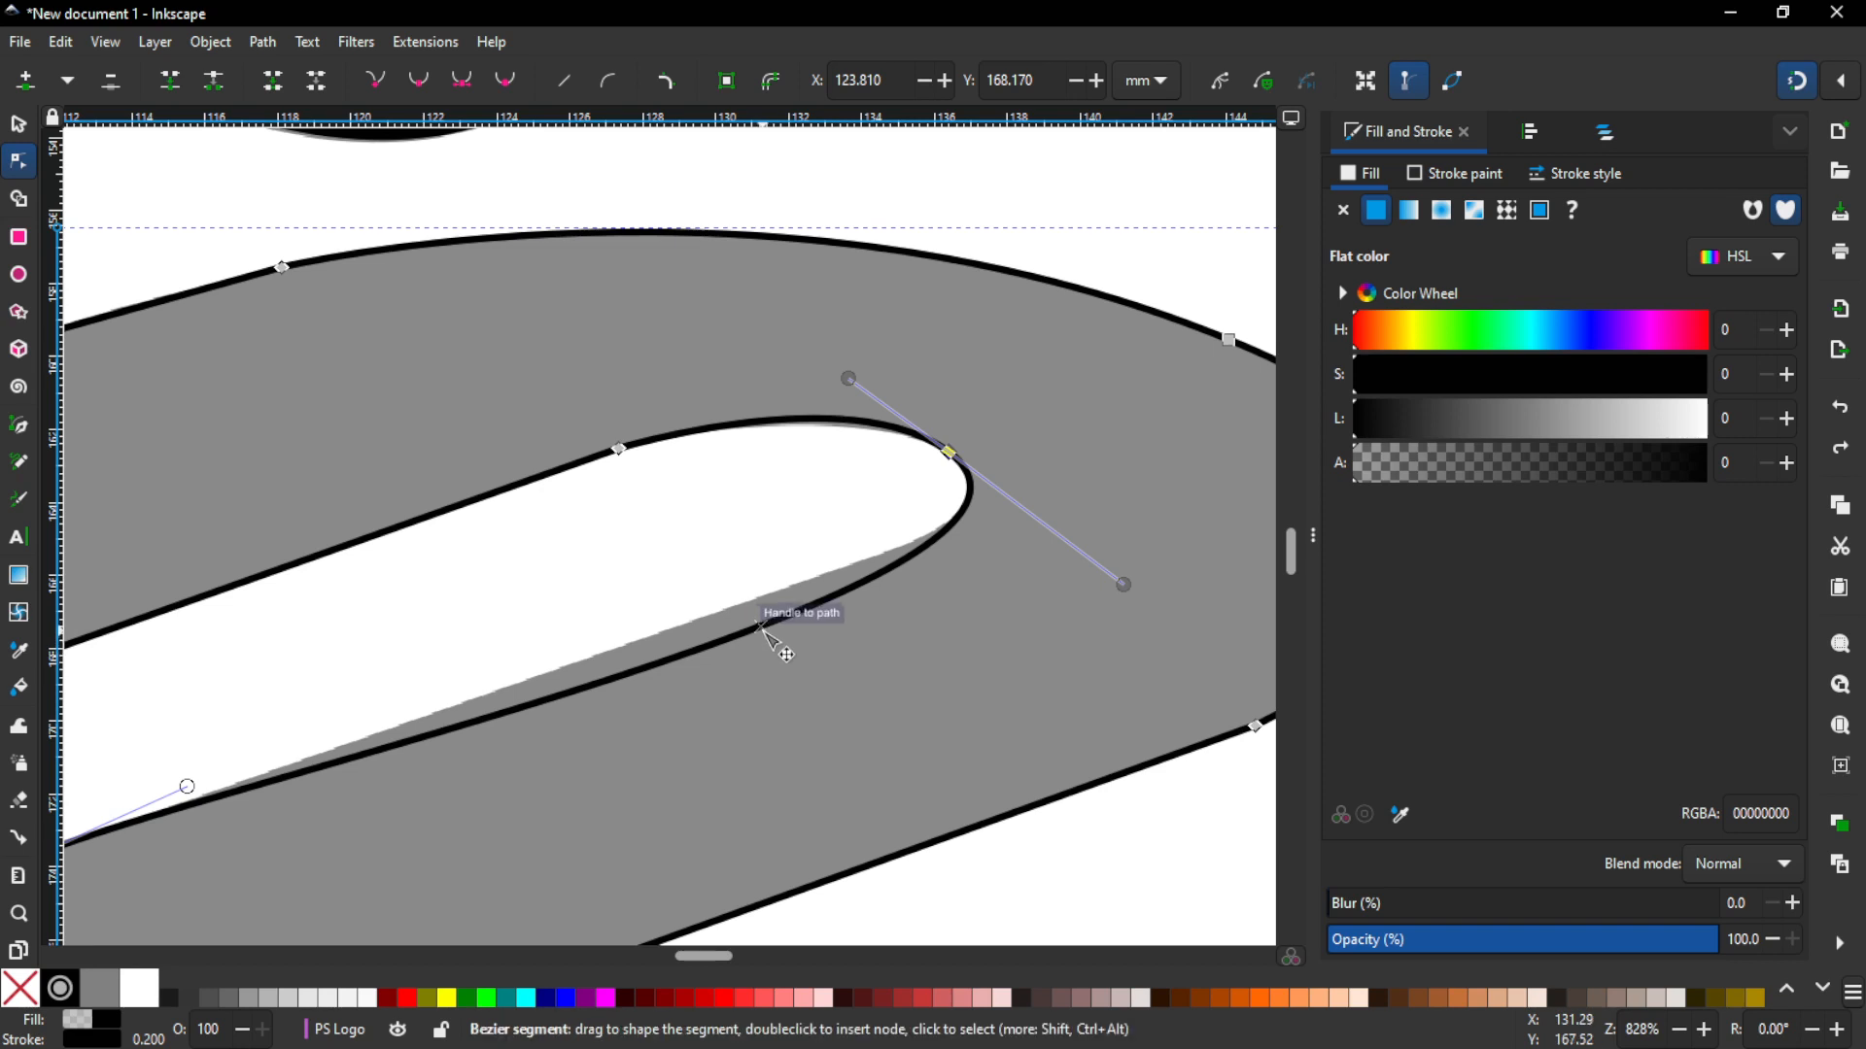
left_click_drag(764, 632, 815, 593)
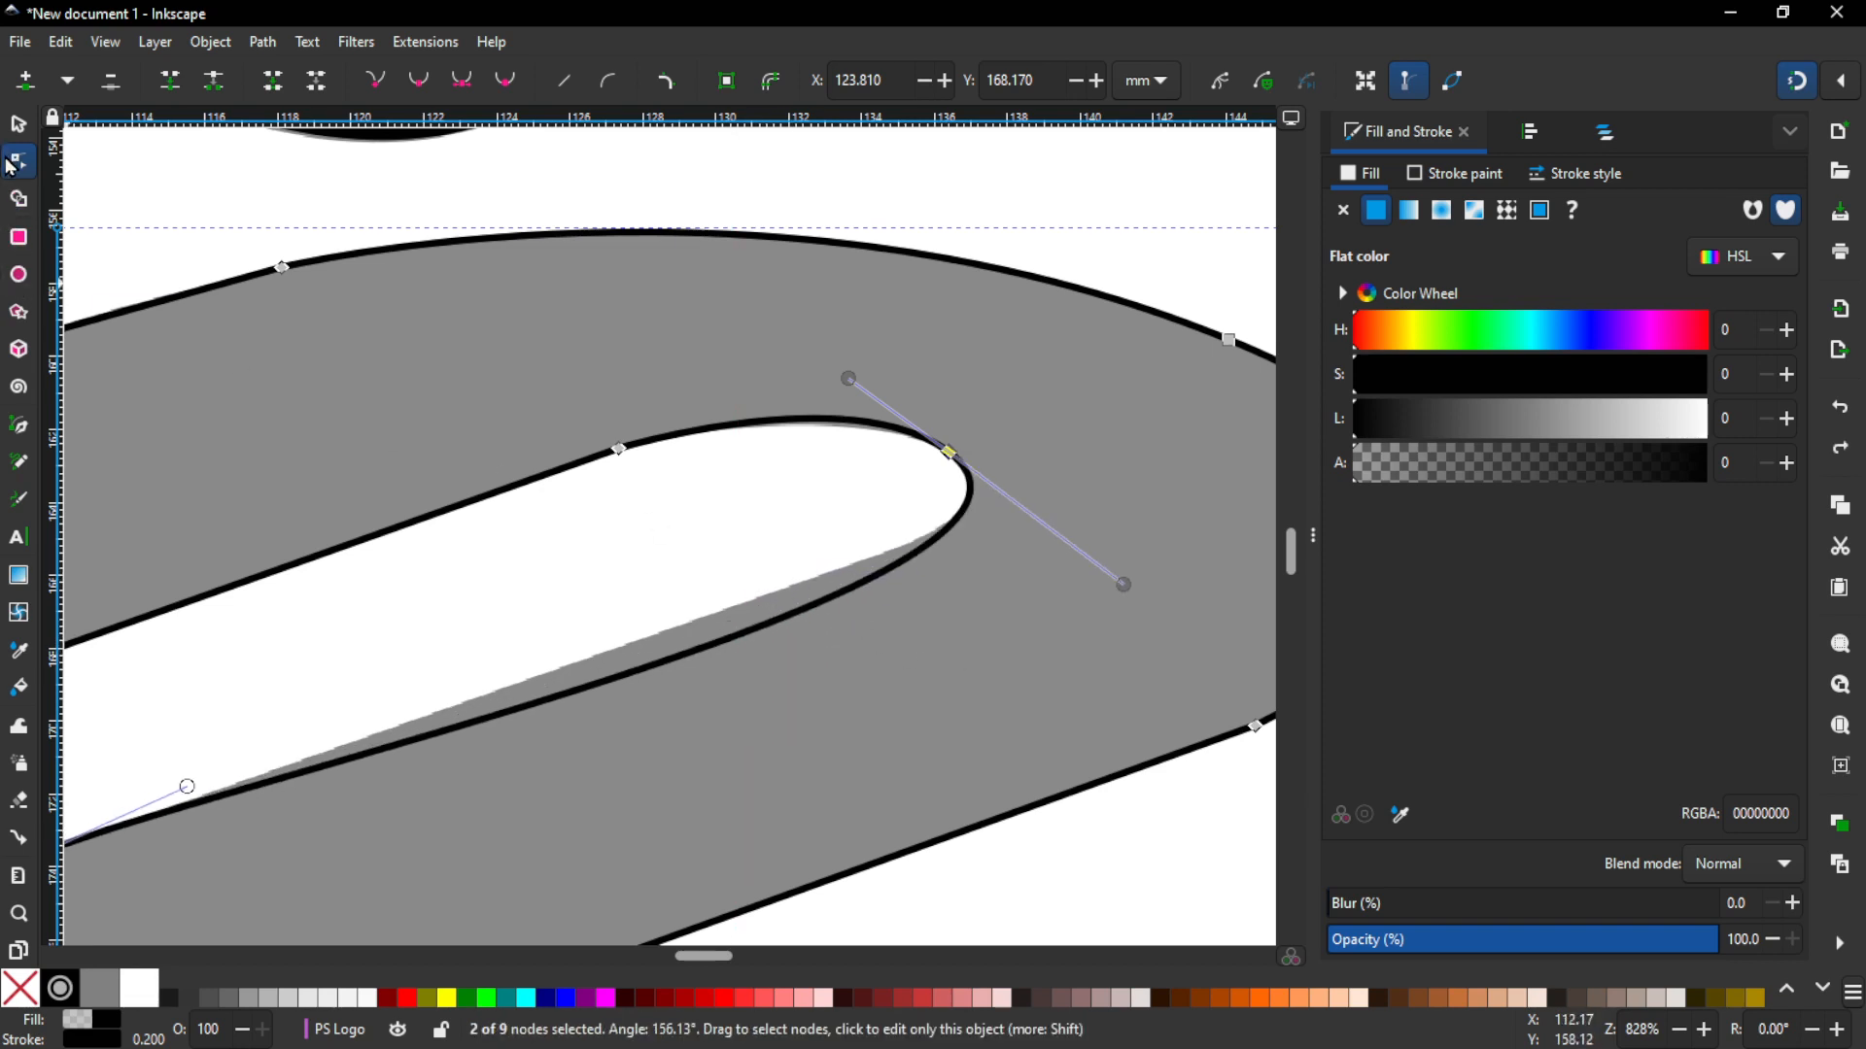
left_click(18, 430)
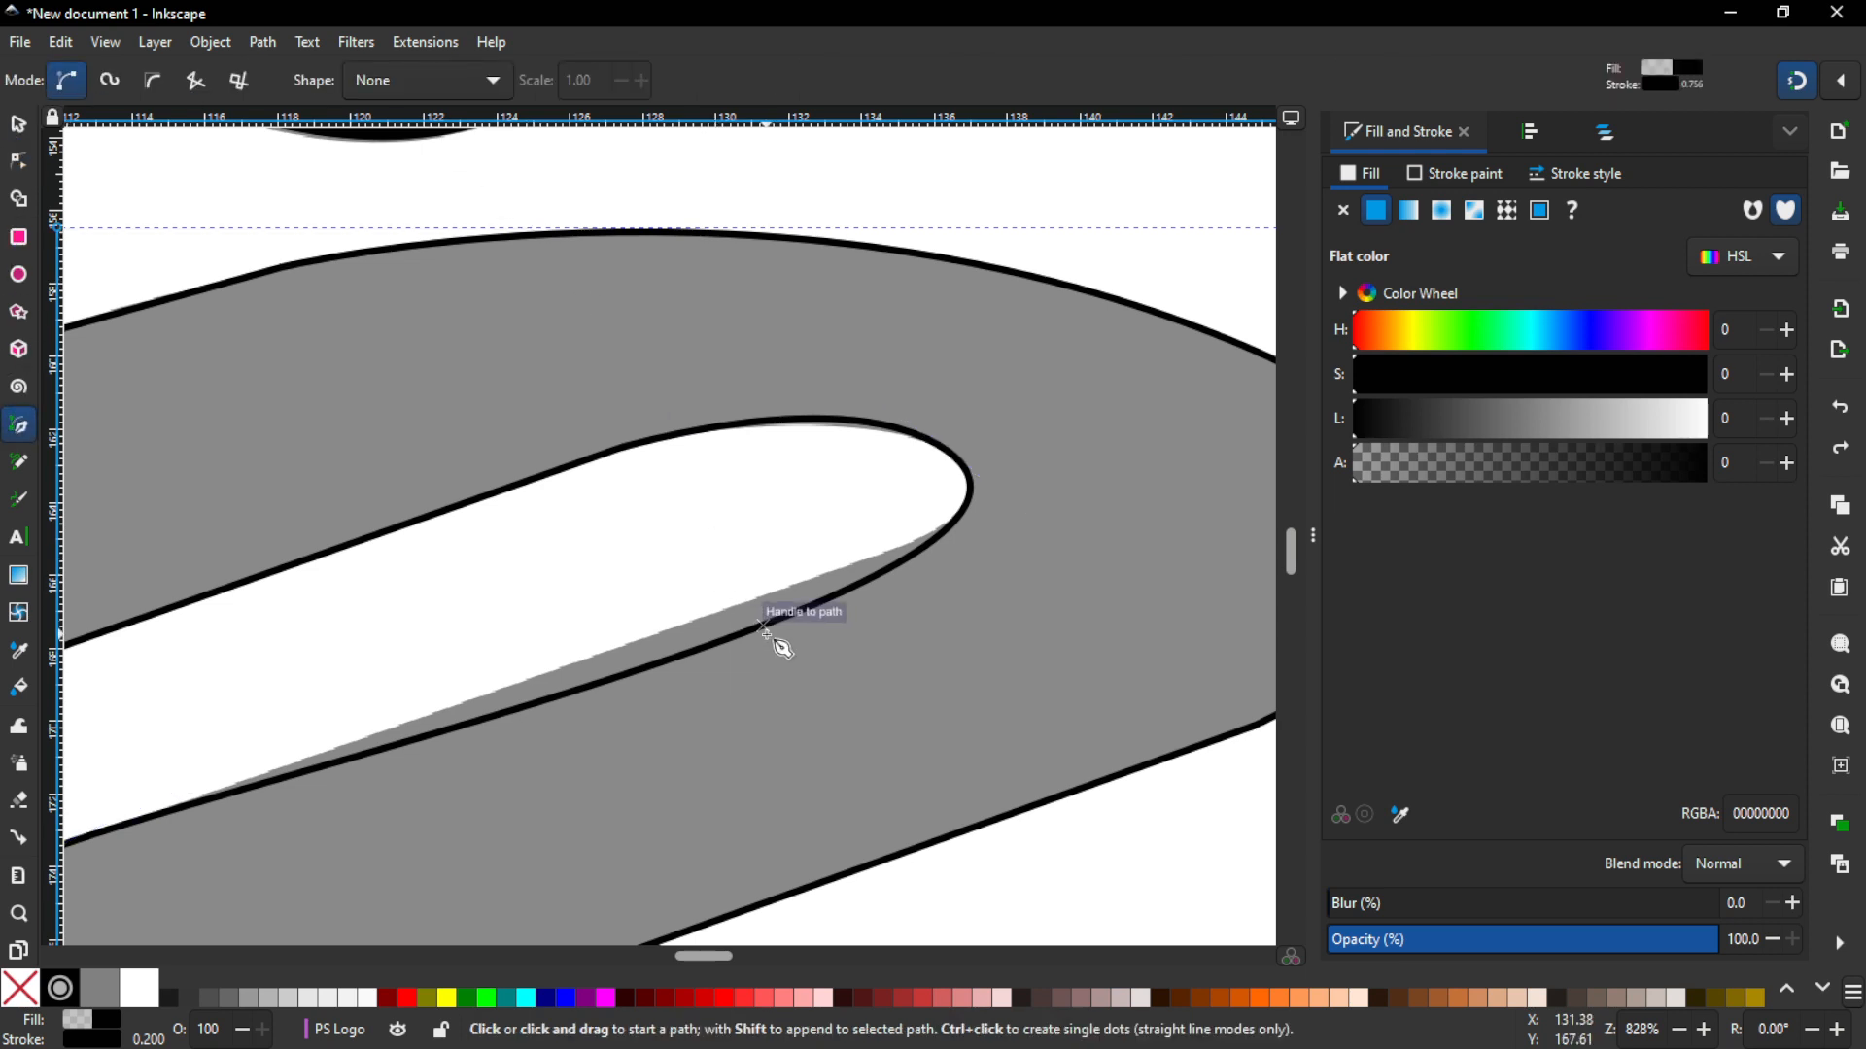
left_click(18, 161)
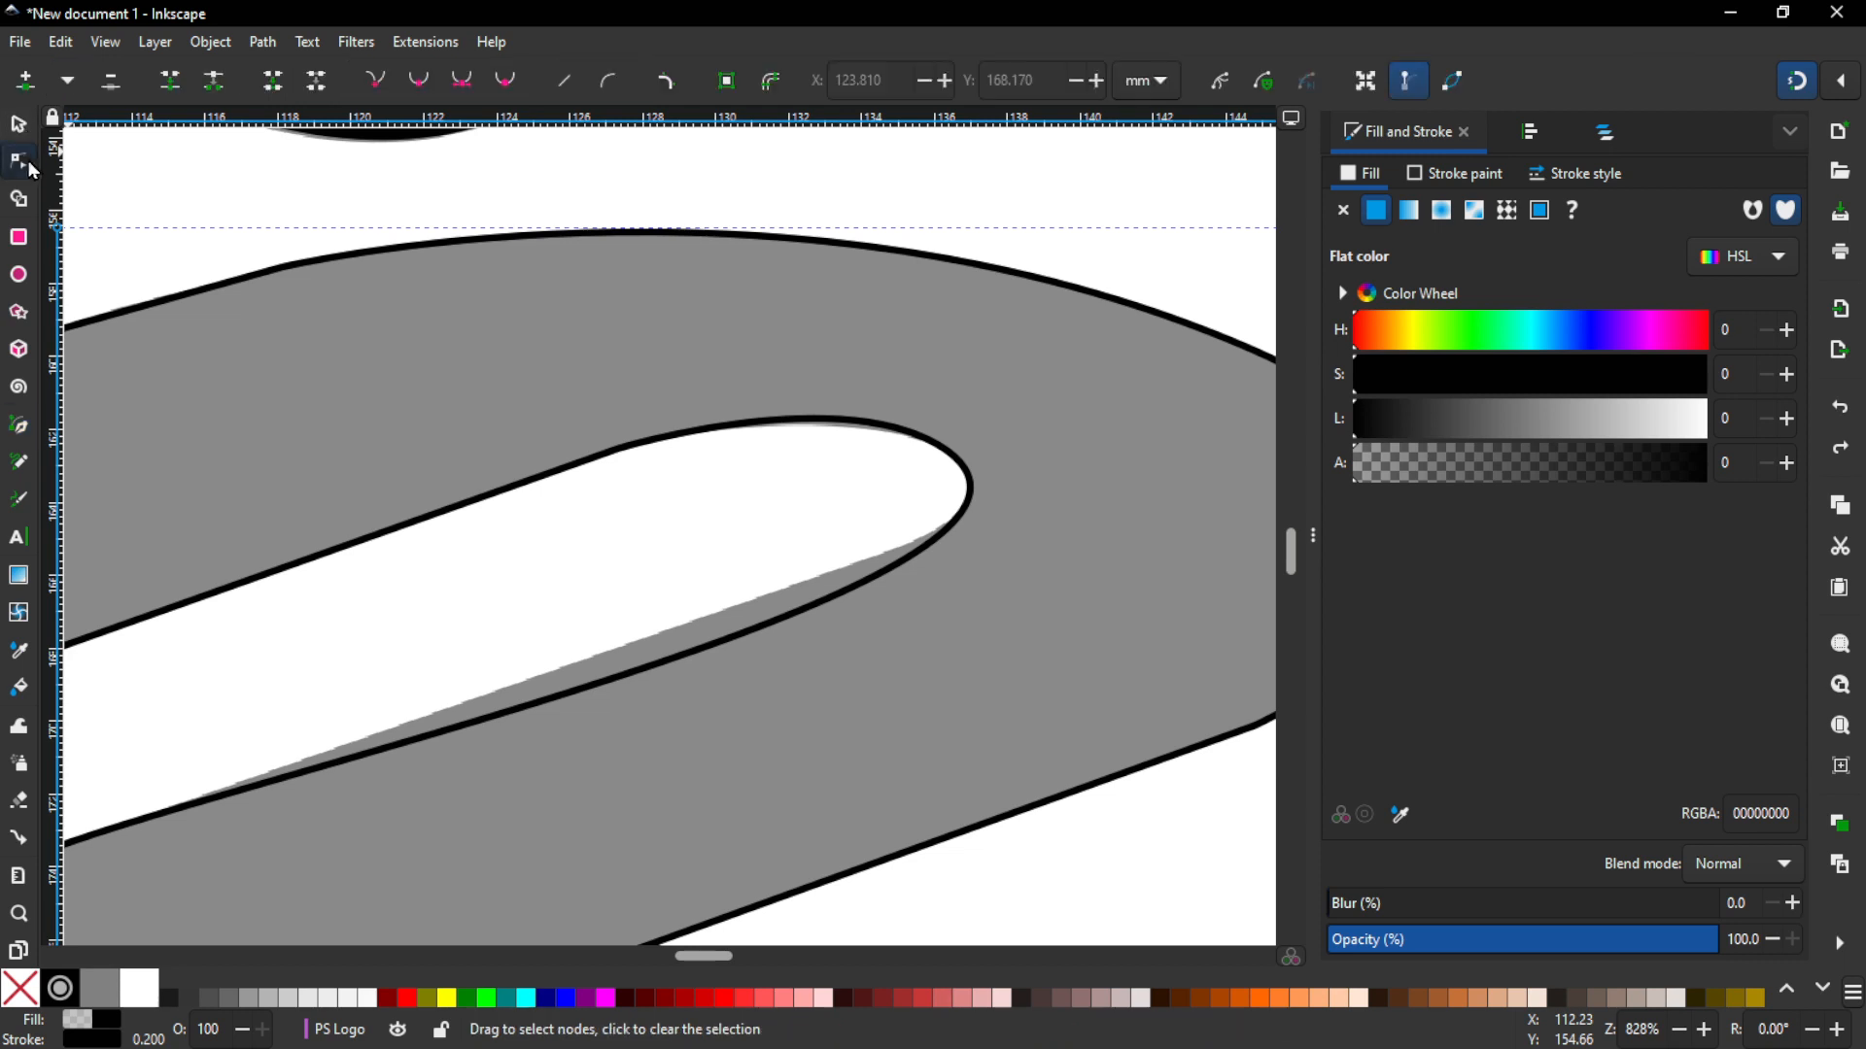
left_click(68, 81)
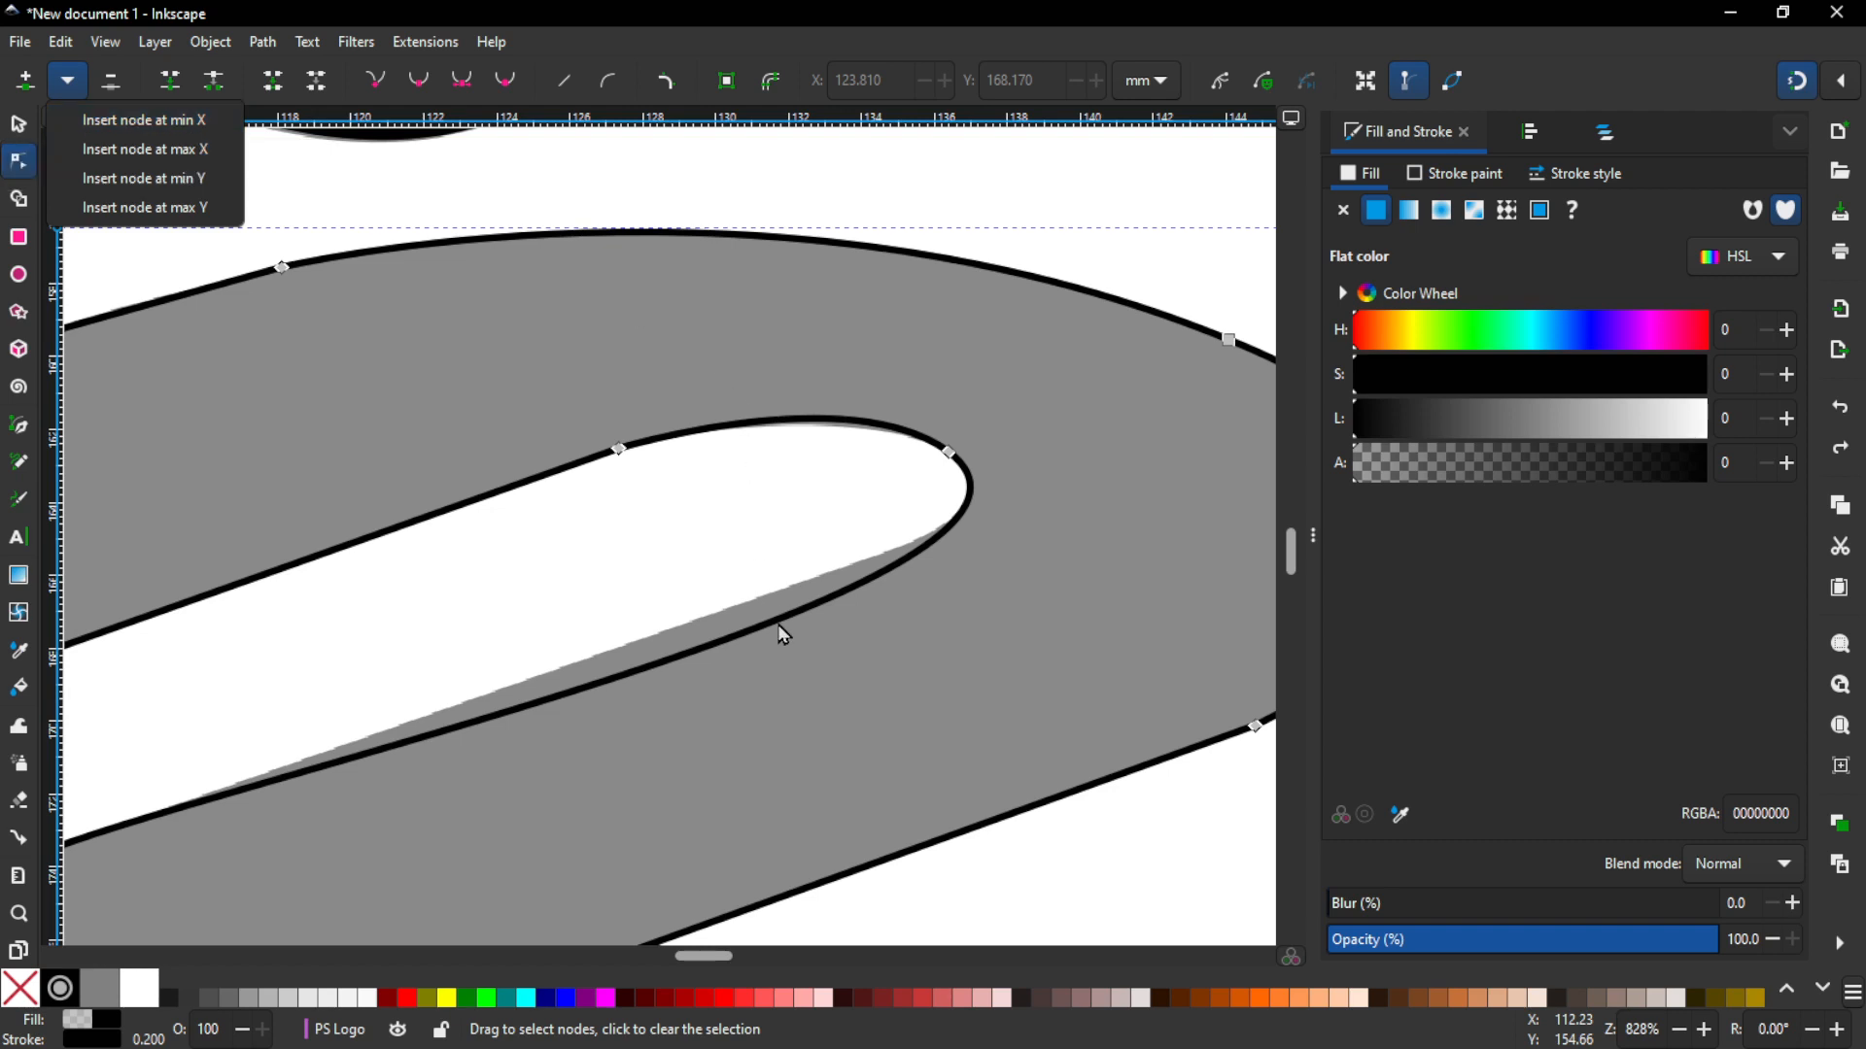
left_click(751, 646)
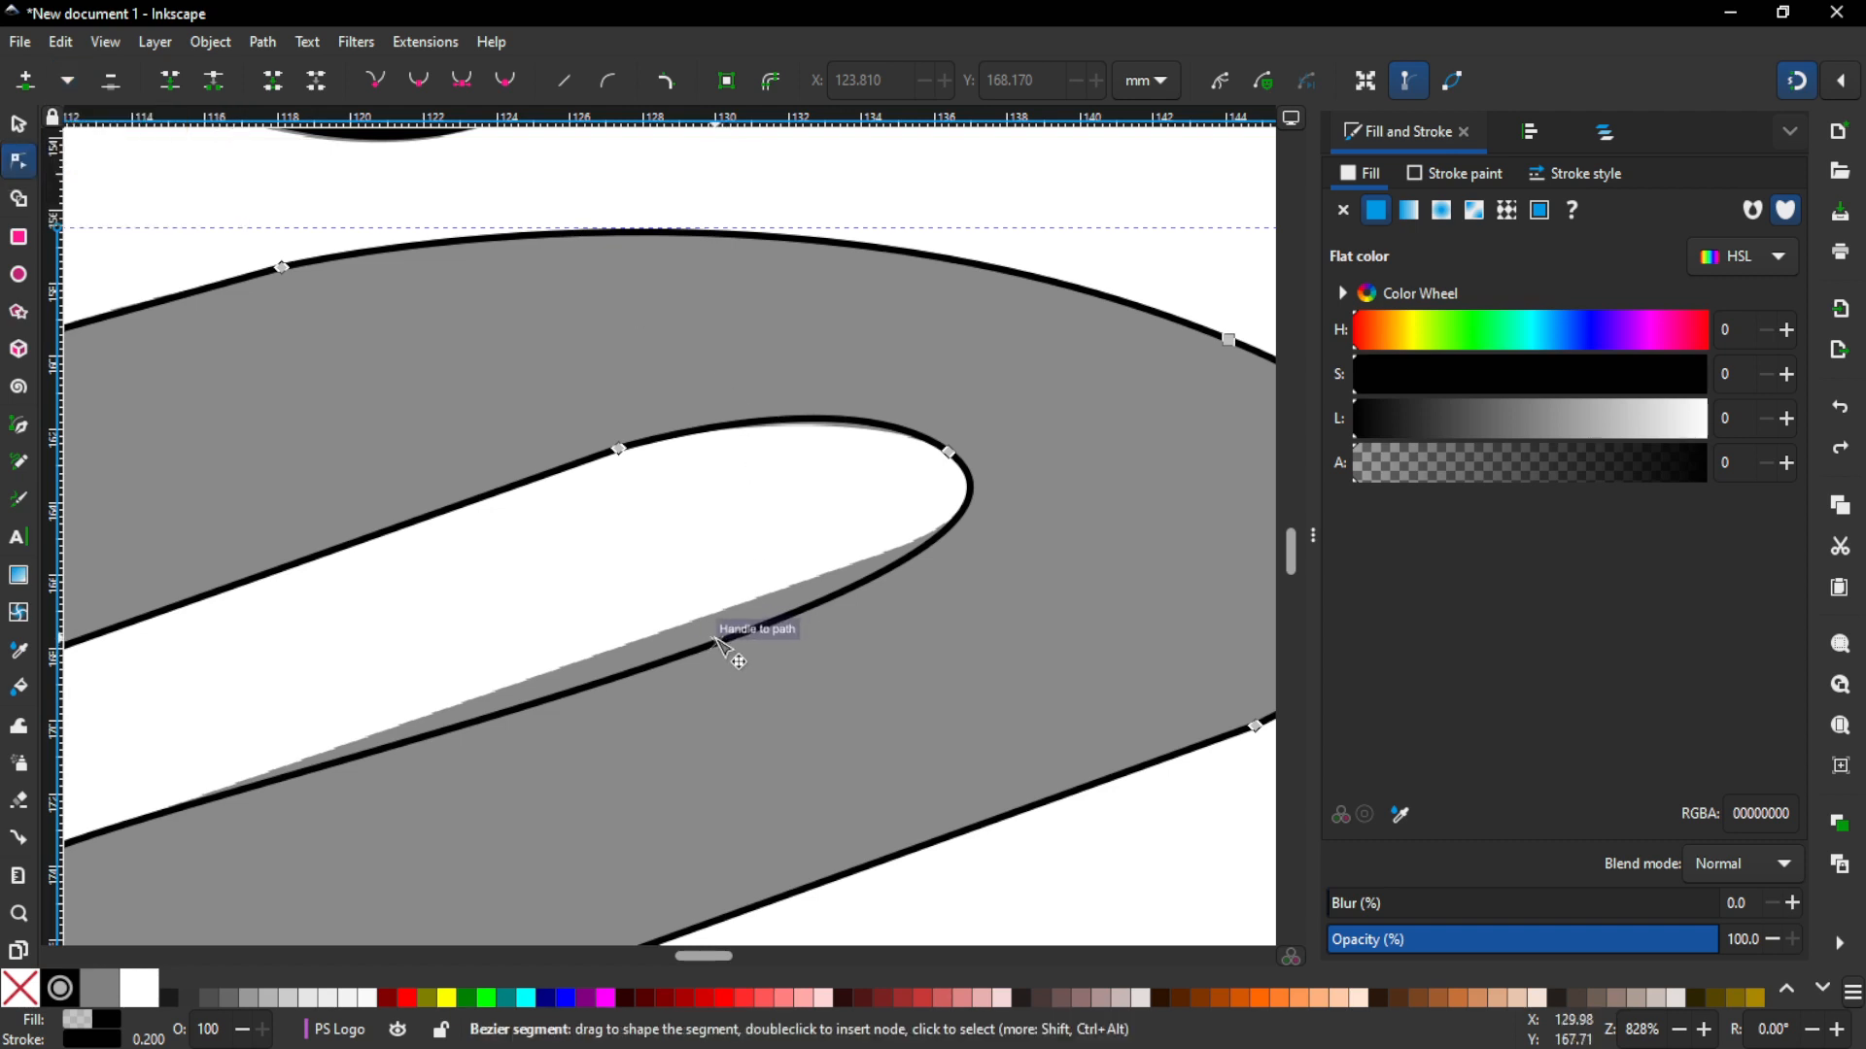
right_click(721, 650)
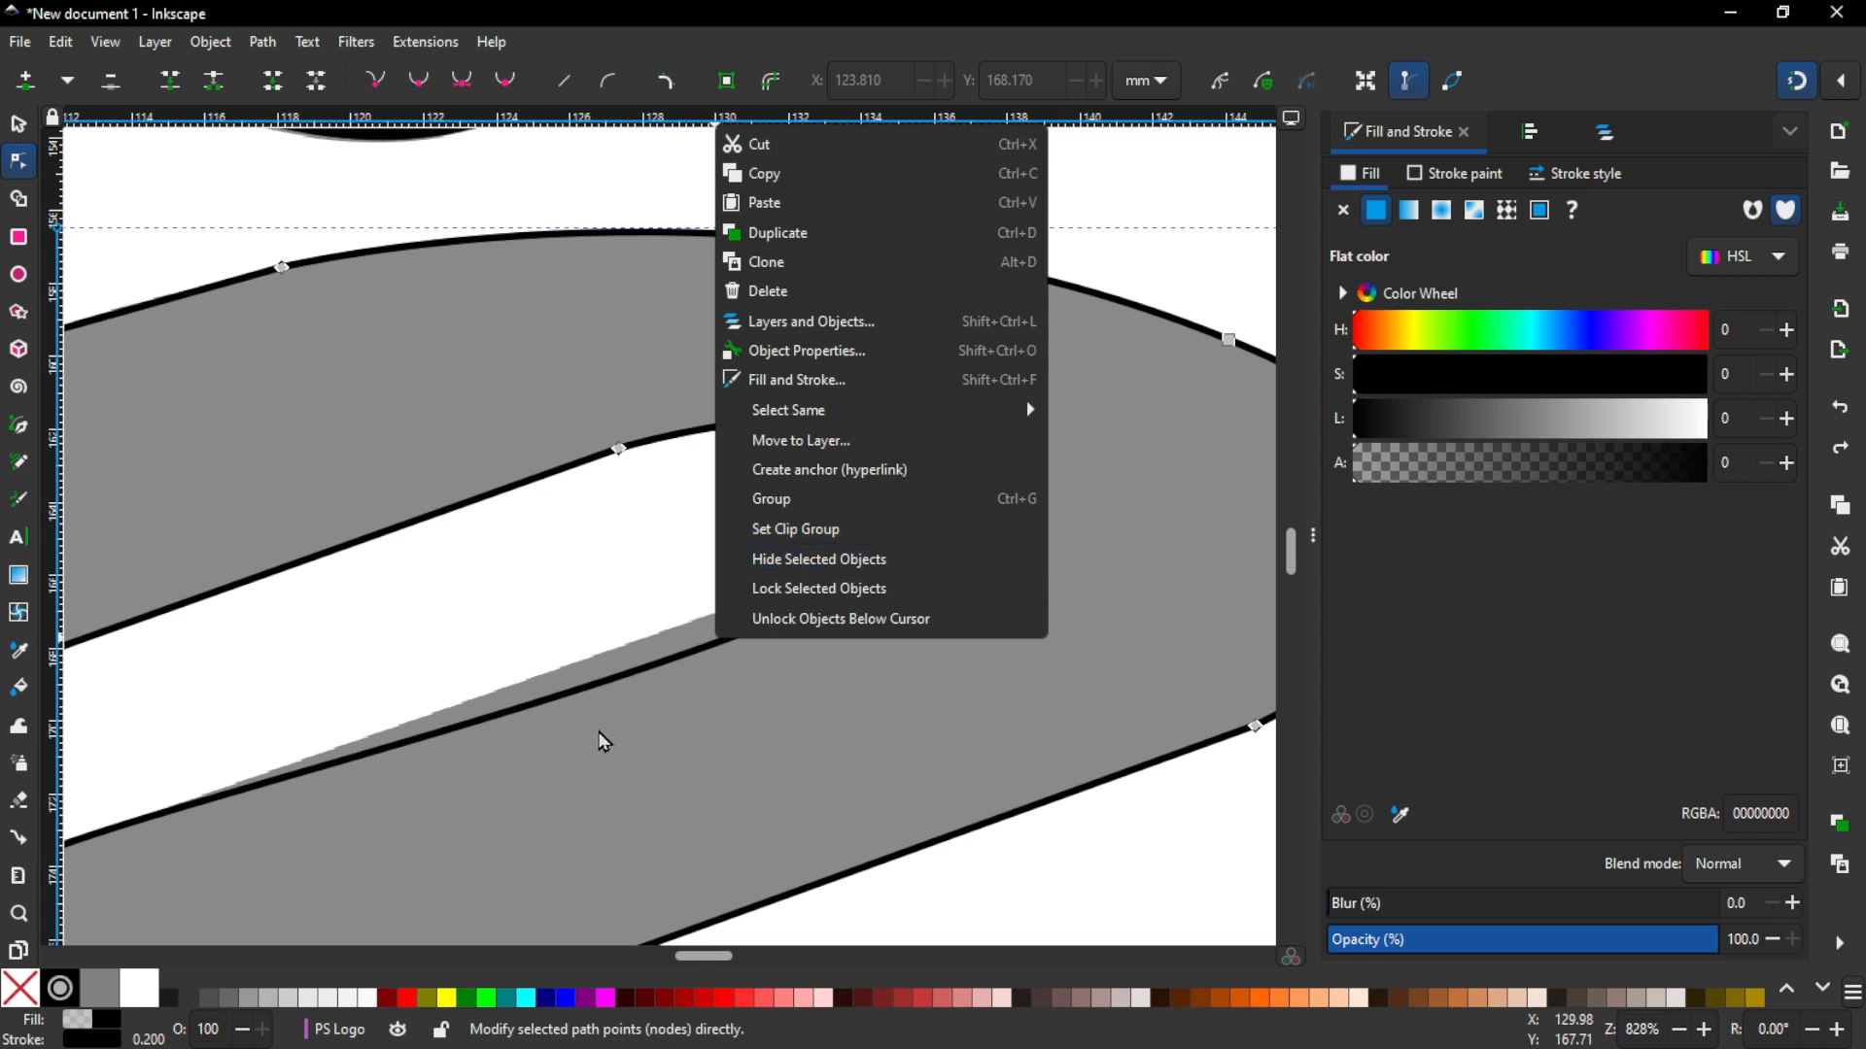
left_click(670, 686)
Step: Insert a node midway along the slot's lower edge, move it onto the reference and shorten the rounded end's lower handle
left_click(666, 664)
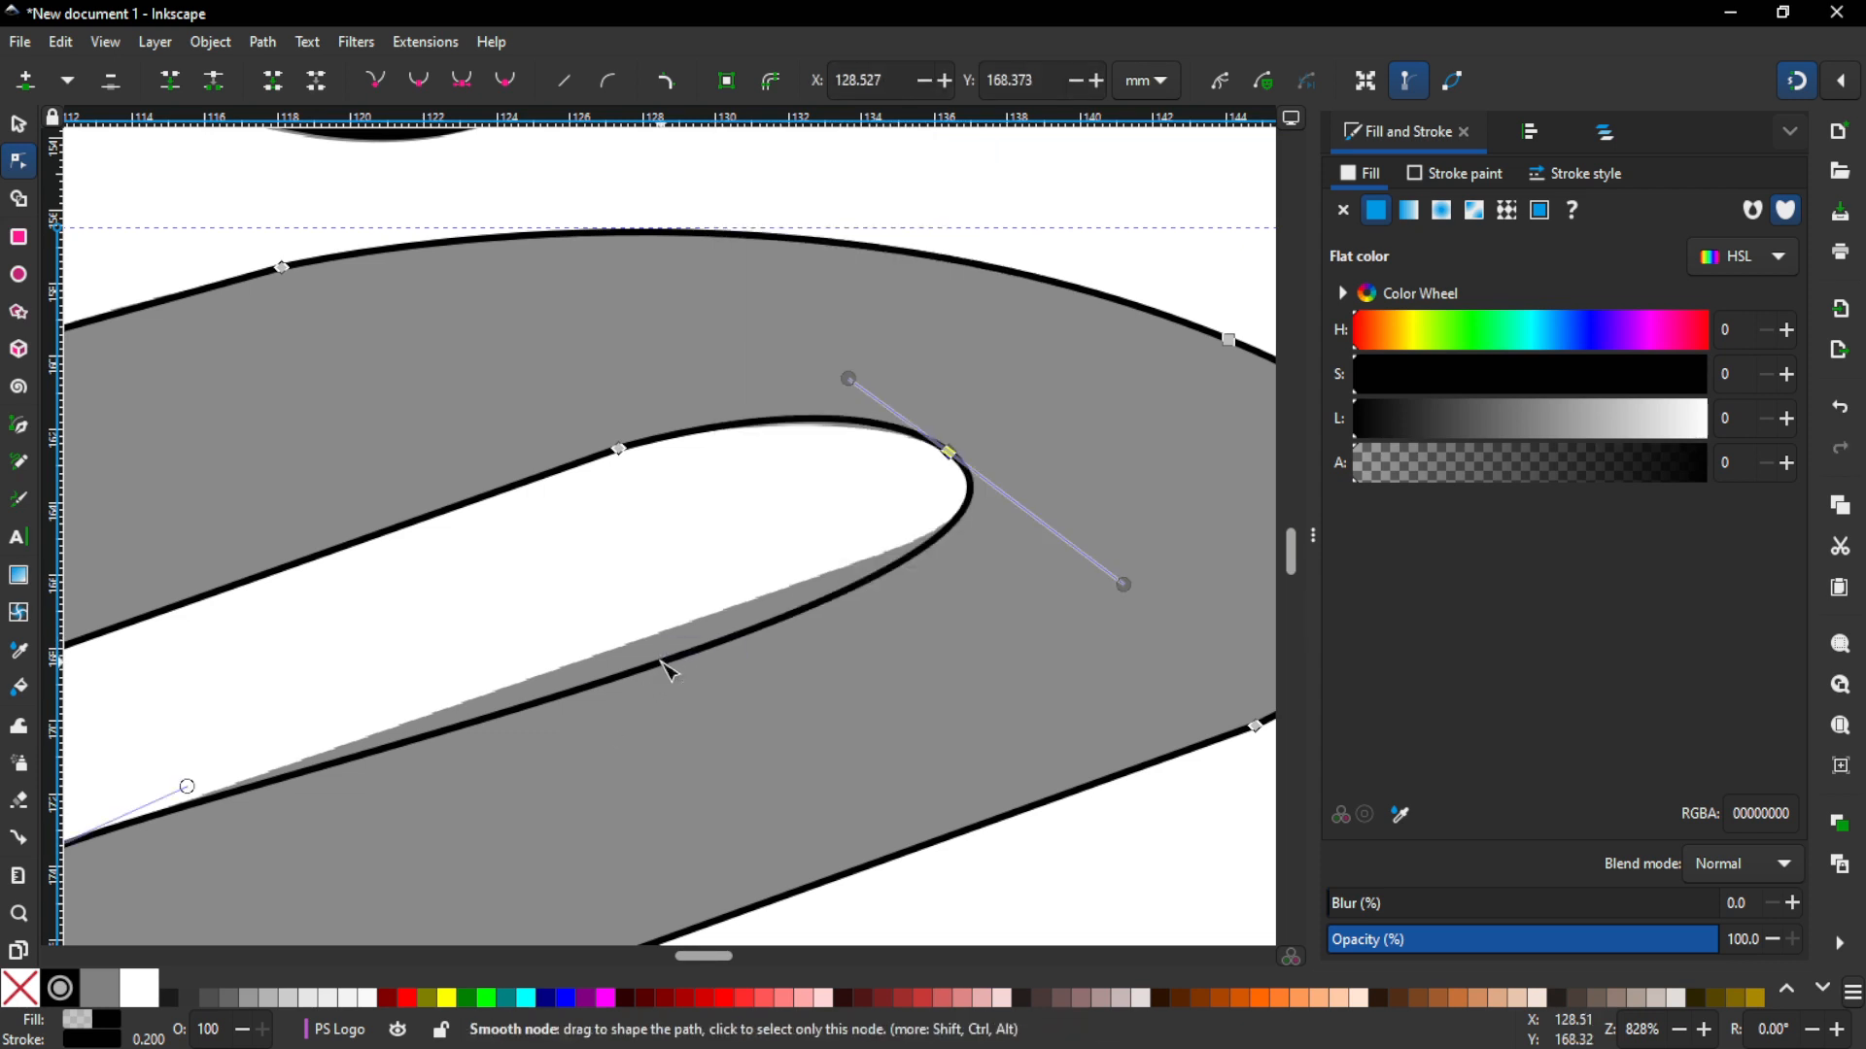
left_click_drag(666, 666, 637, 647)
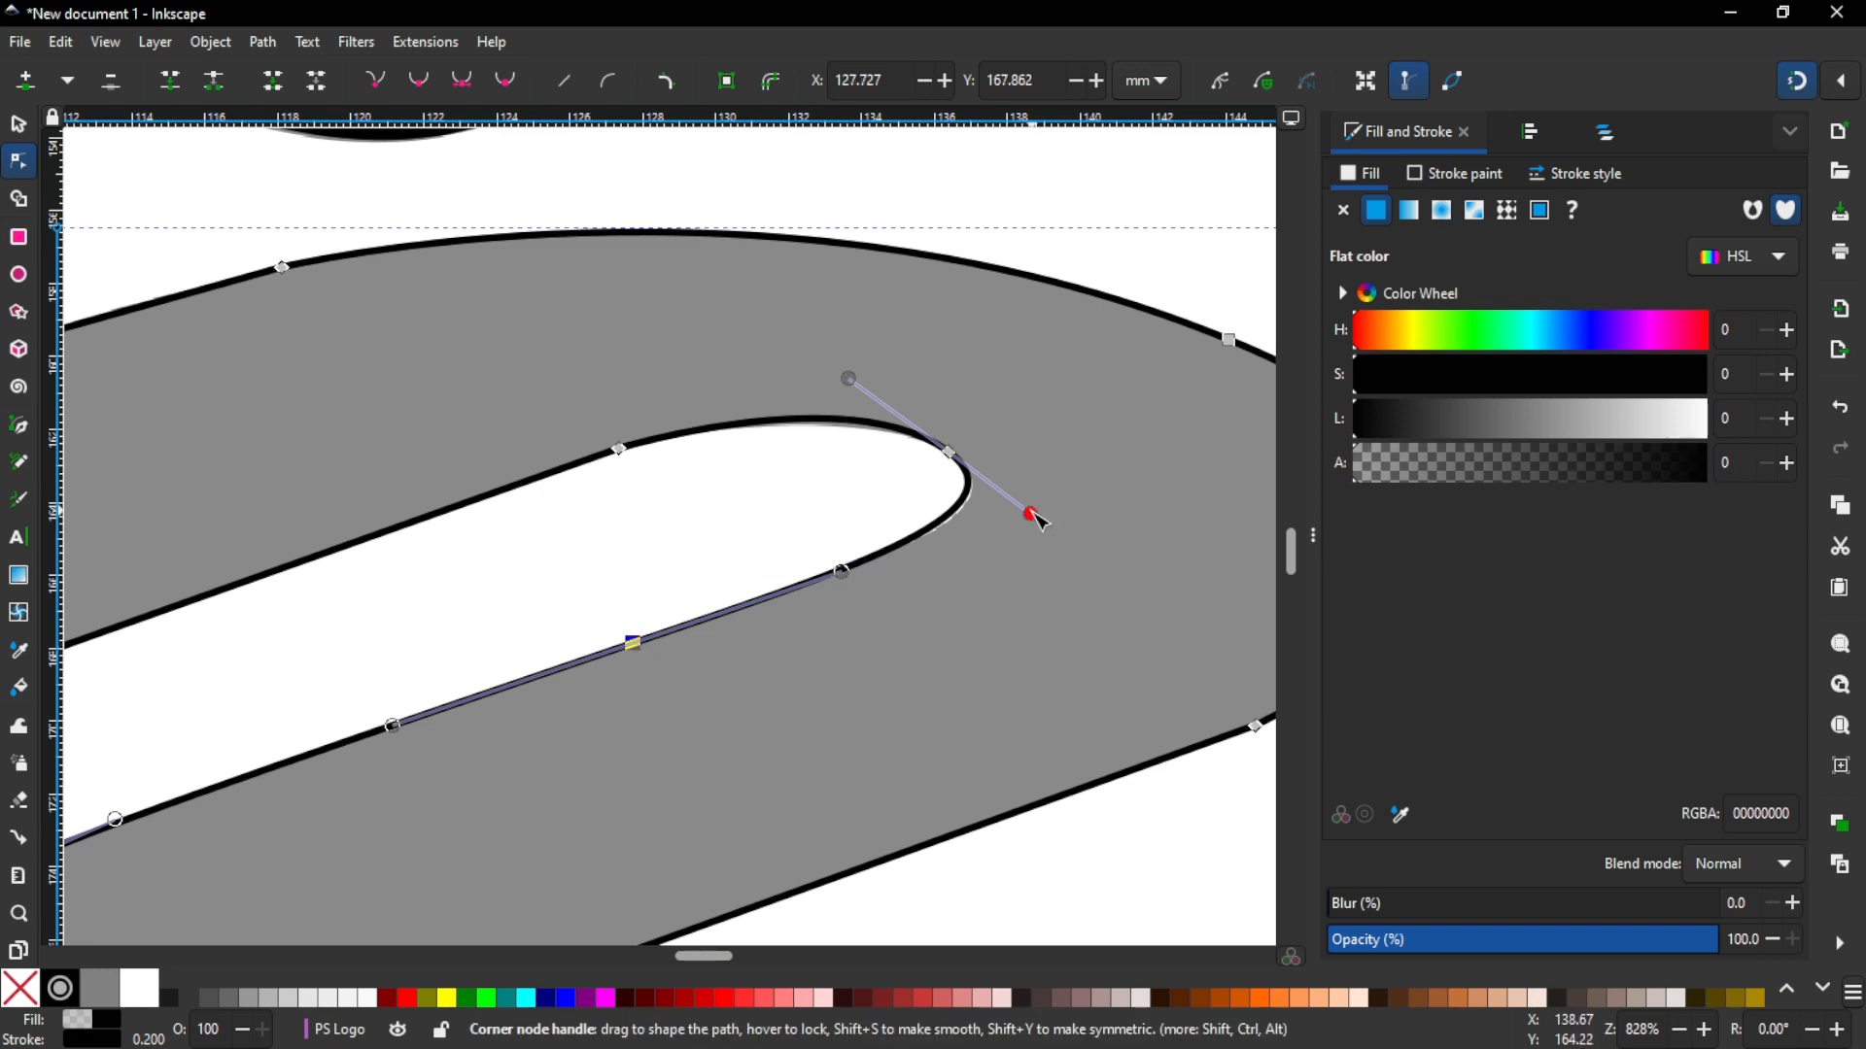
left_click_drag(1036, 514, 1043, 515)
Step: Align the node handle at the open end of the slot's lower edge with the straight reference edge
left_click_drag(527, 692, 815, 524)
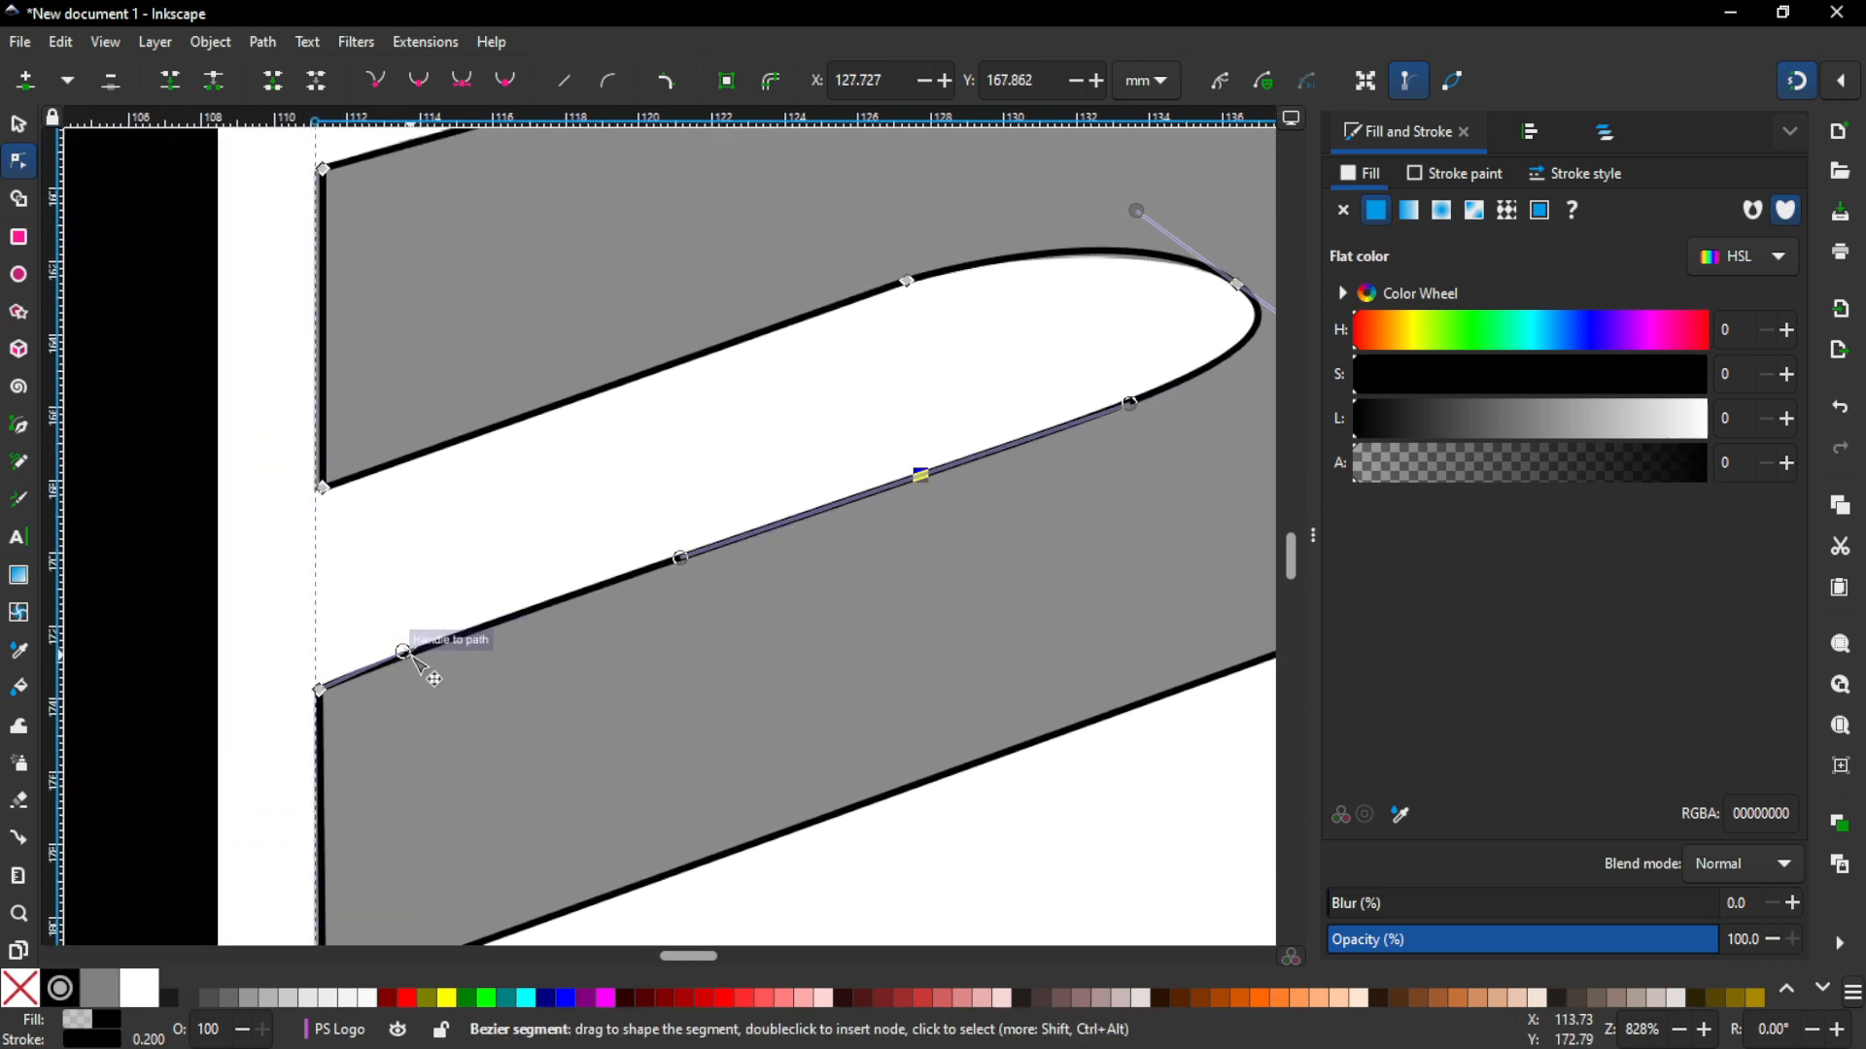
left_click_drag(414, 657, 420, 655)
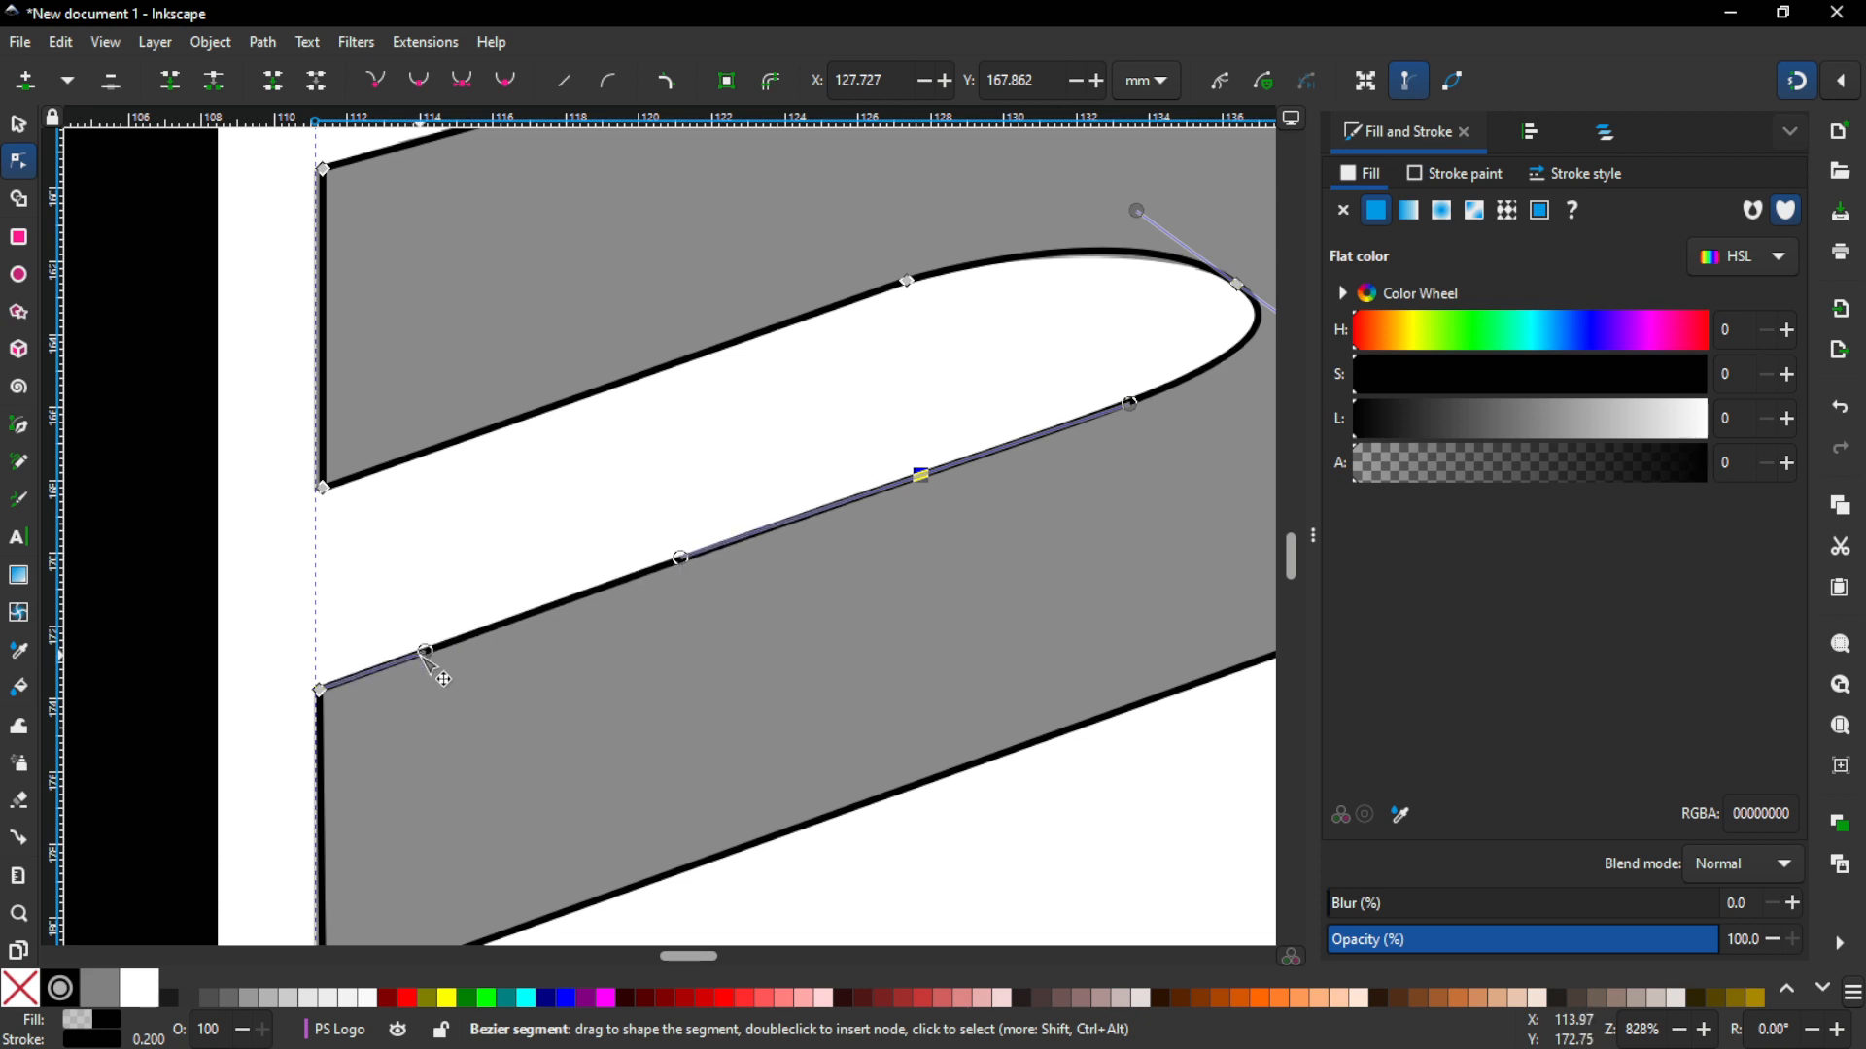
left_click_drag(616, 612, 403, 724)
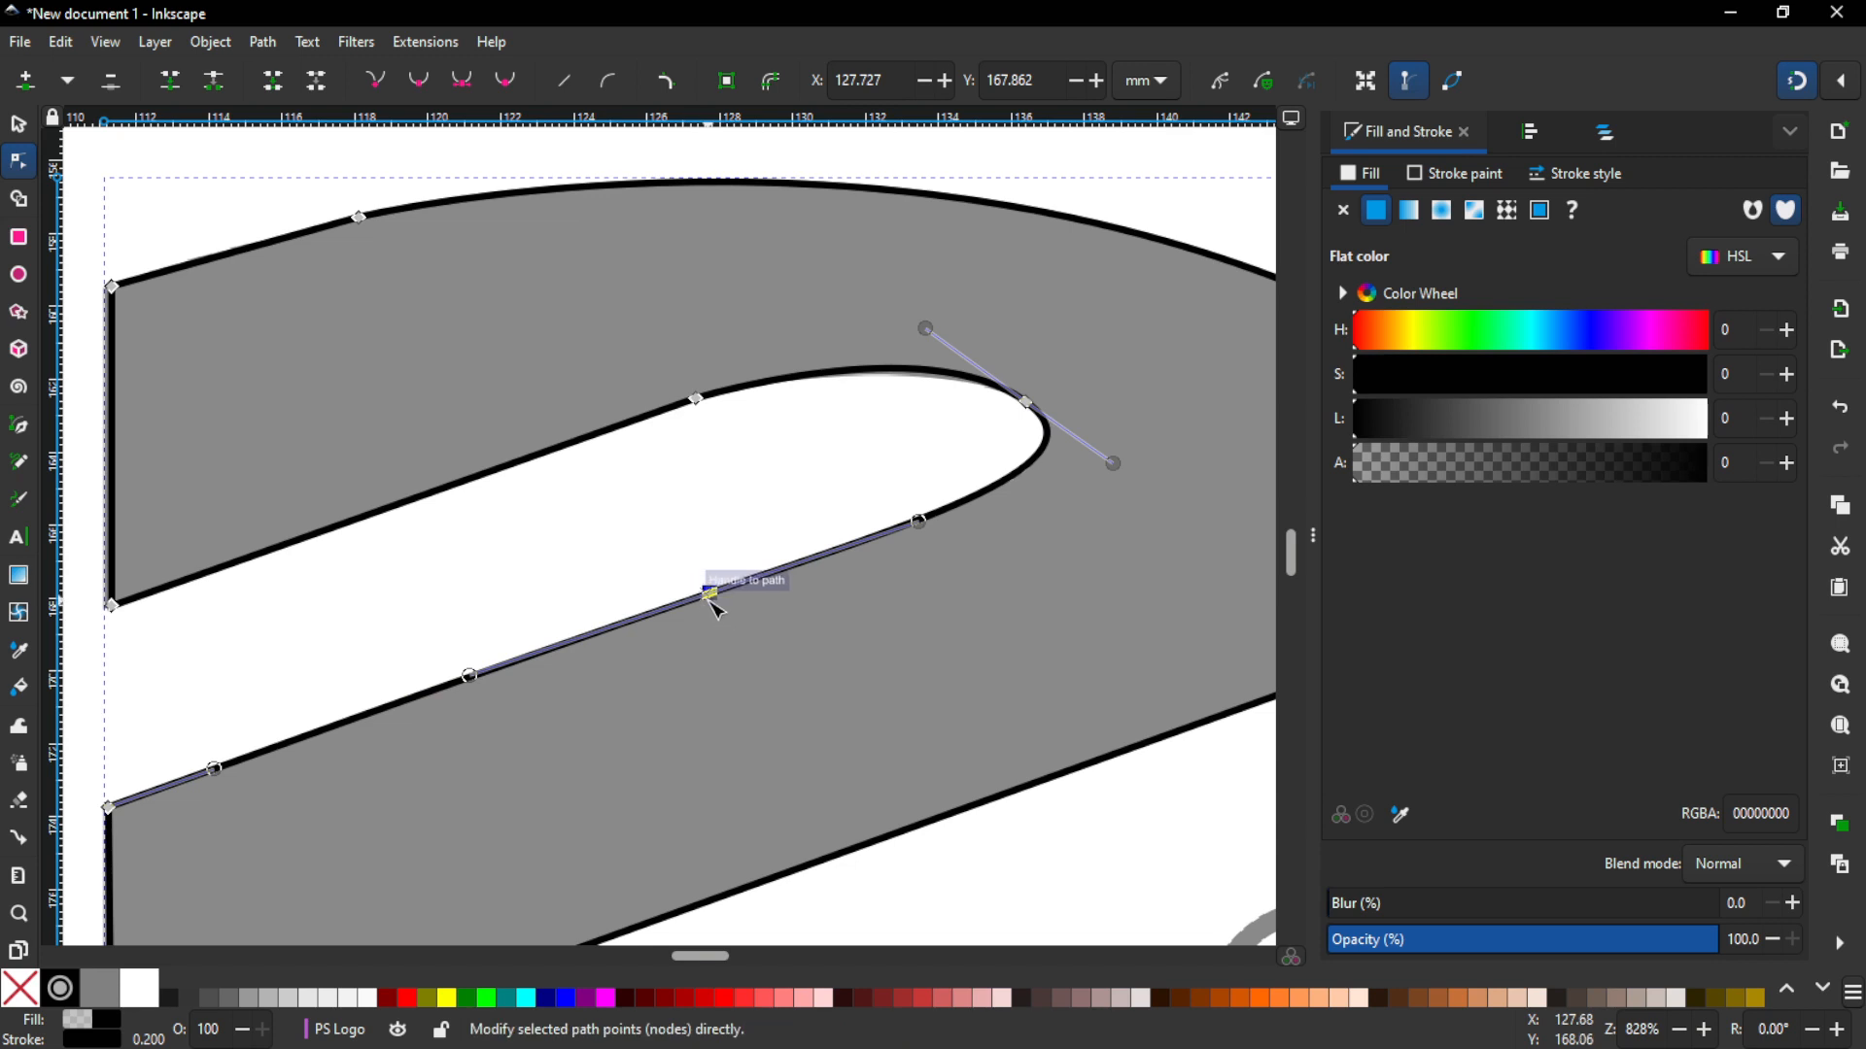
key("Escape")
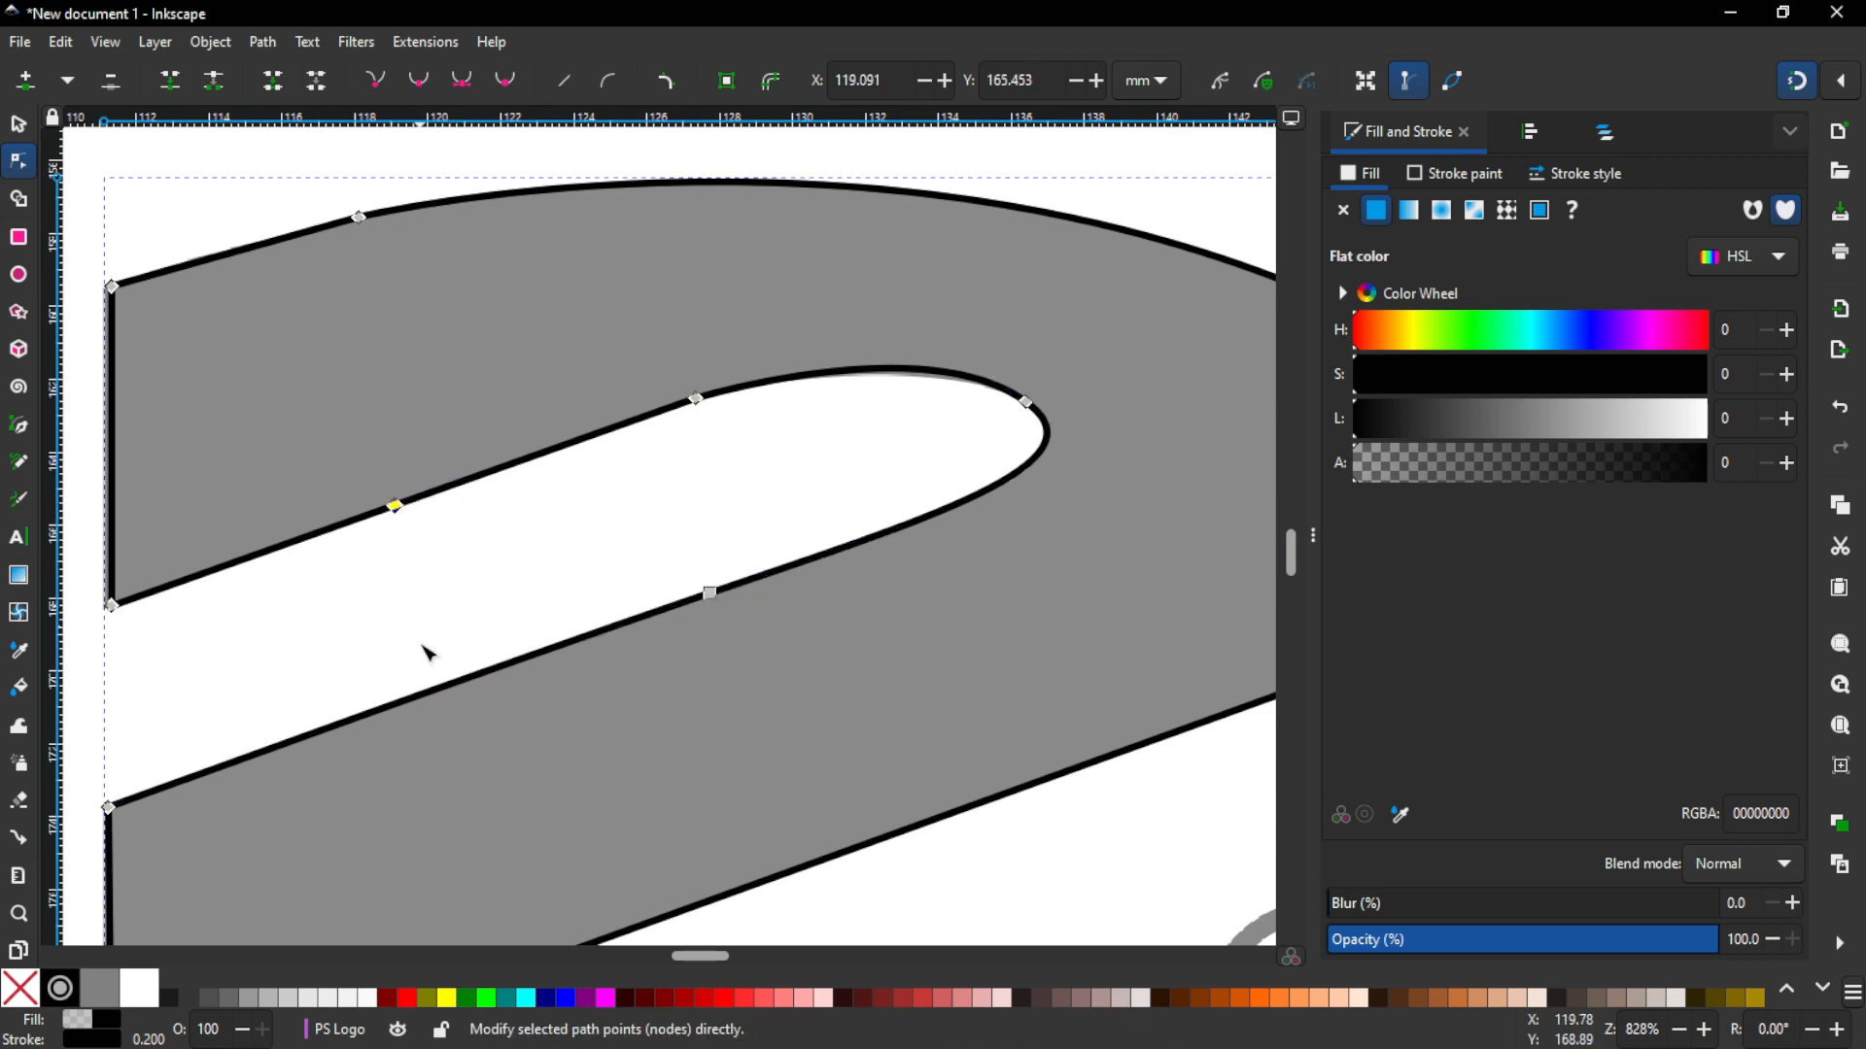
Step: Try moving an extra node on the slot's upper edge, and undo both the move and the node's insertion
left_click_drag(396, 504, 509, 557)
key("ctrl+z")
key("ctrl+z")
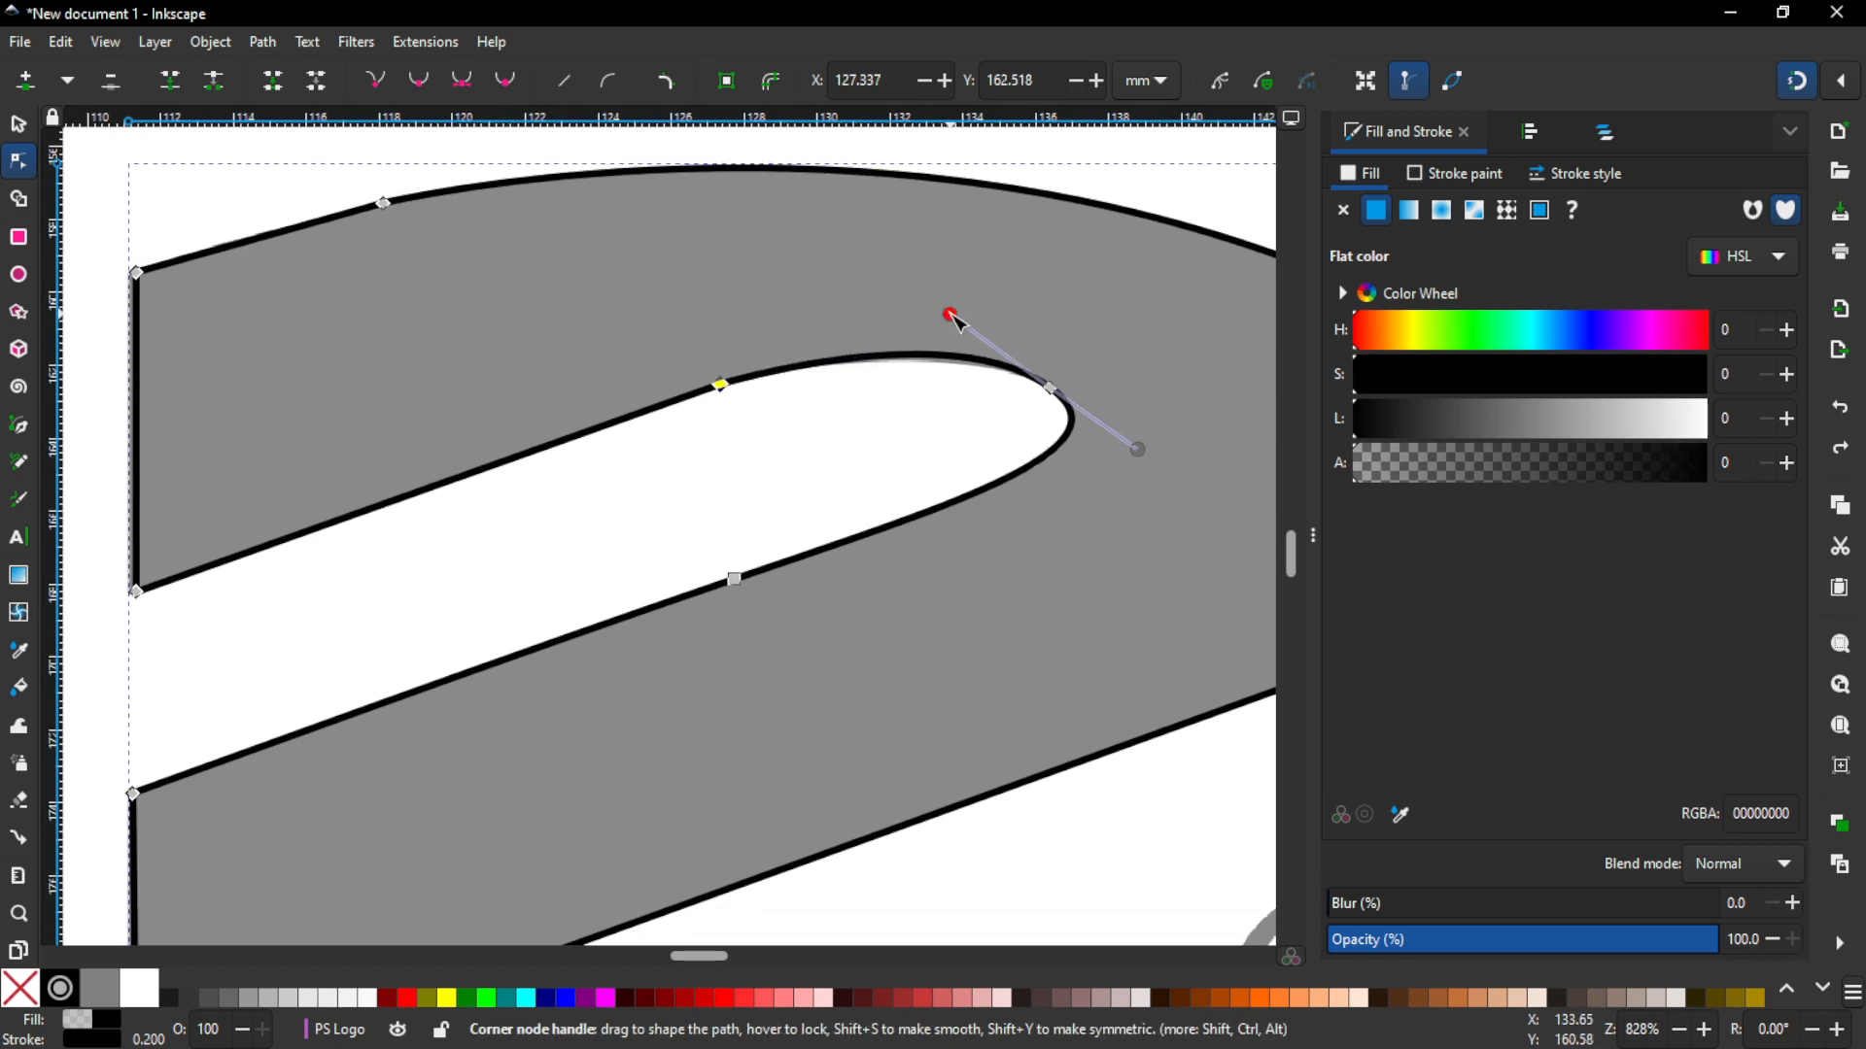
Step: Pull in the upper handle of the node at the slot's rounded end so the curve follows the reference
left_click_drag(952, 316, 960, 324)
scroll(567, 476, "up", 5)
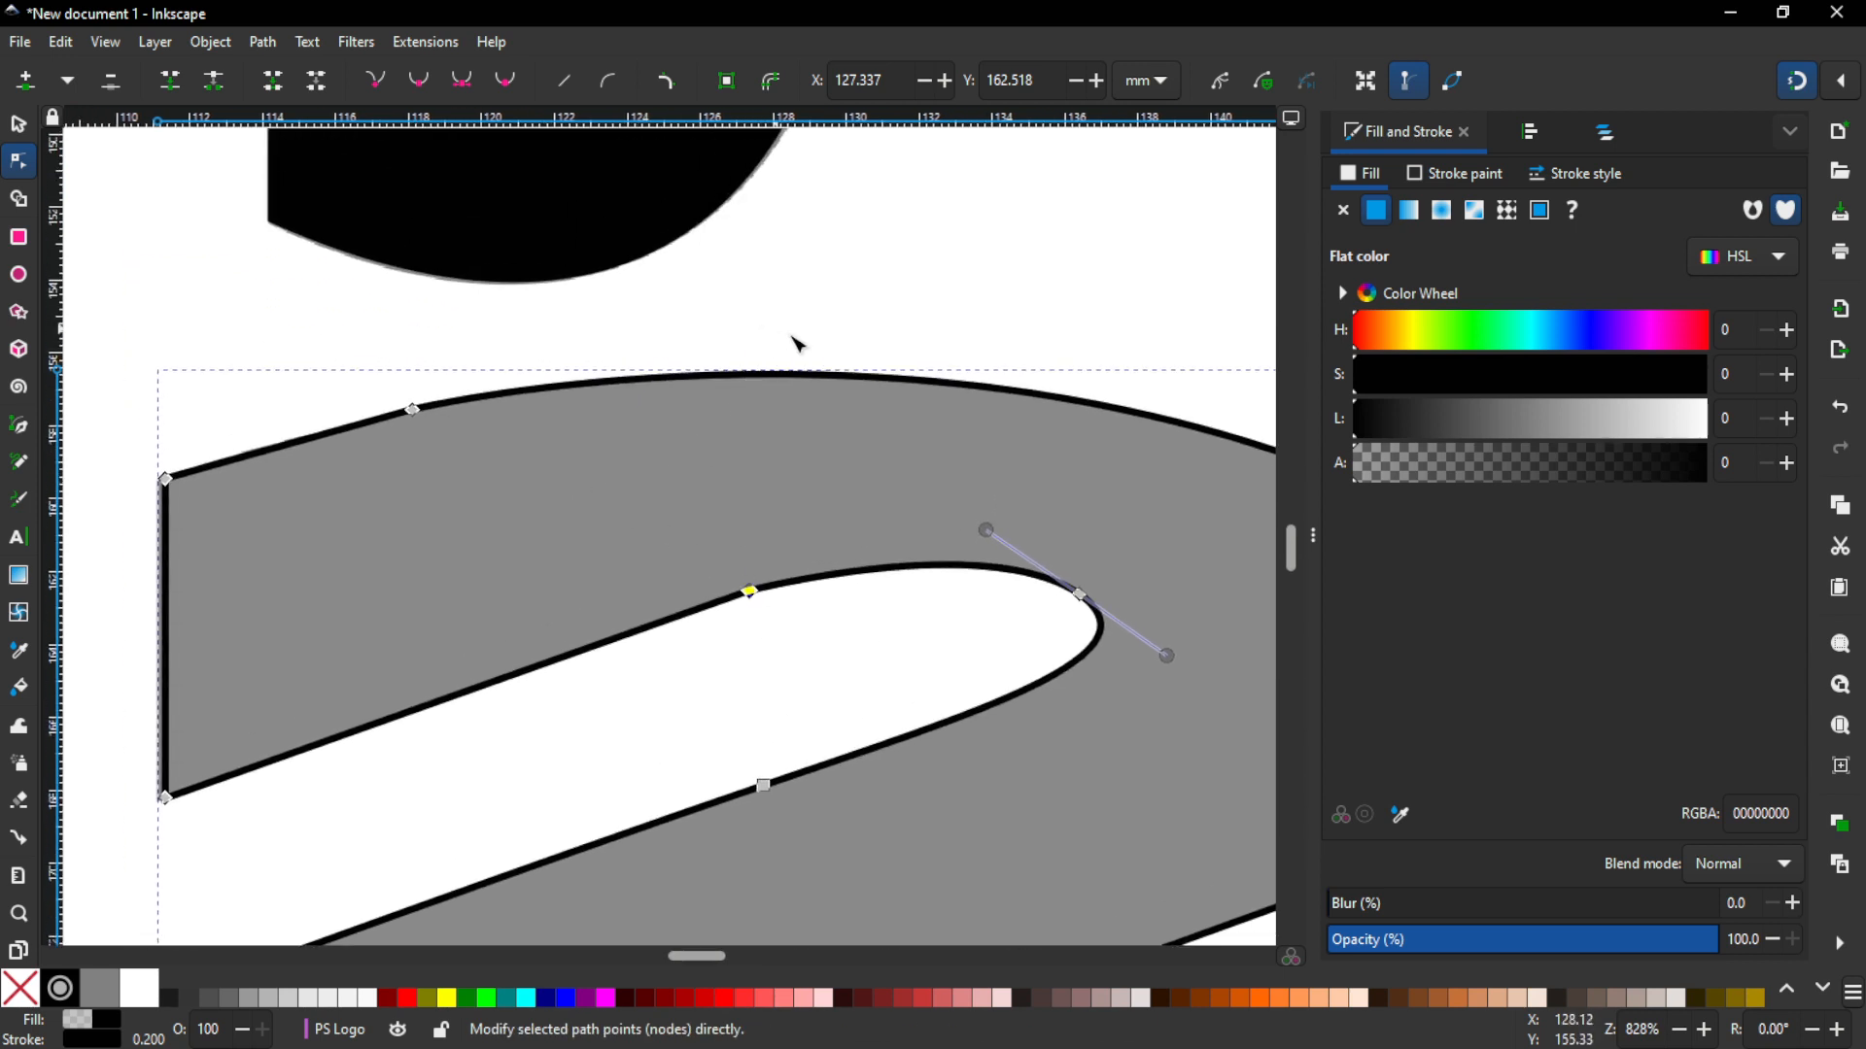
scroll(683, 337, "down", 8)
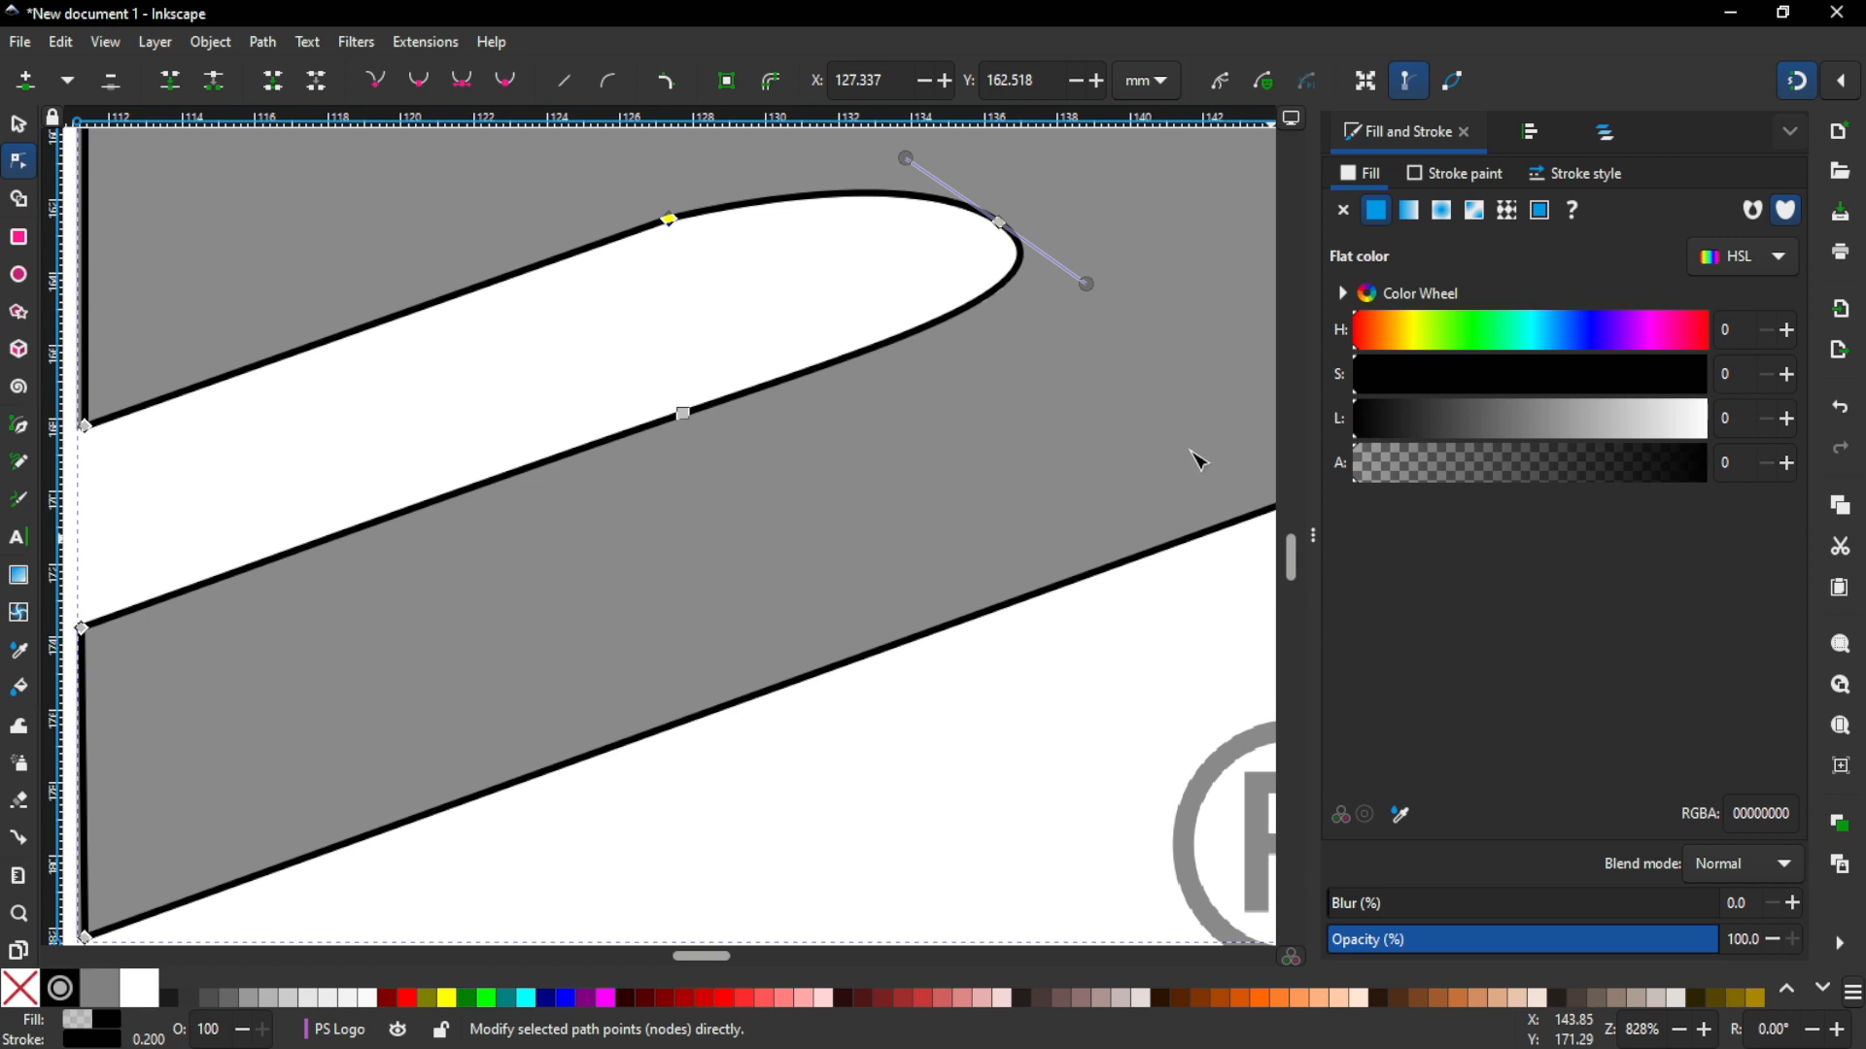
Step: Set the S path's fill alpha to 100 and its stroke width to 0.000 mm
left_click(1788, 464)
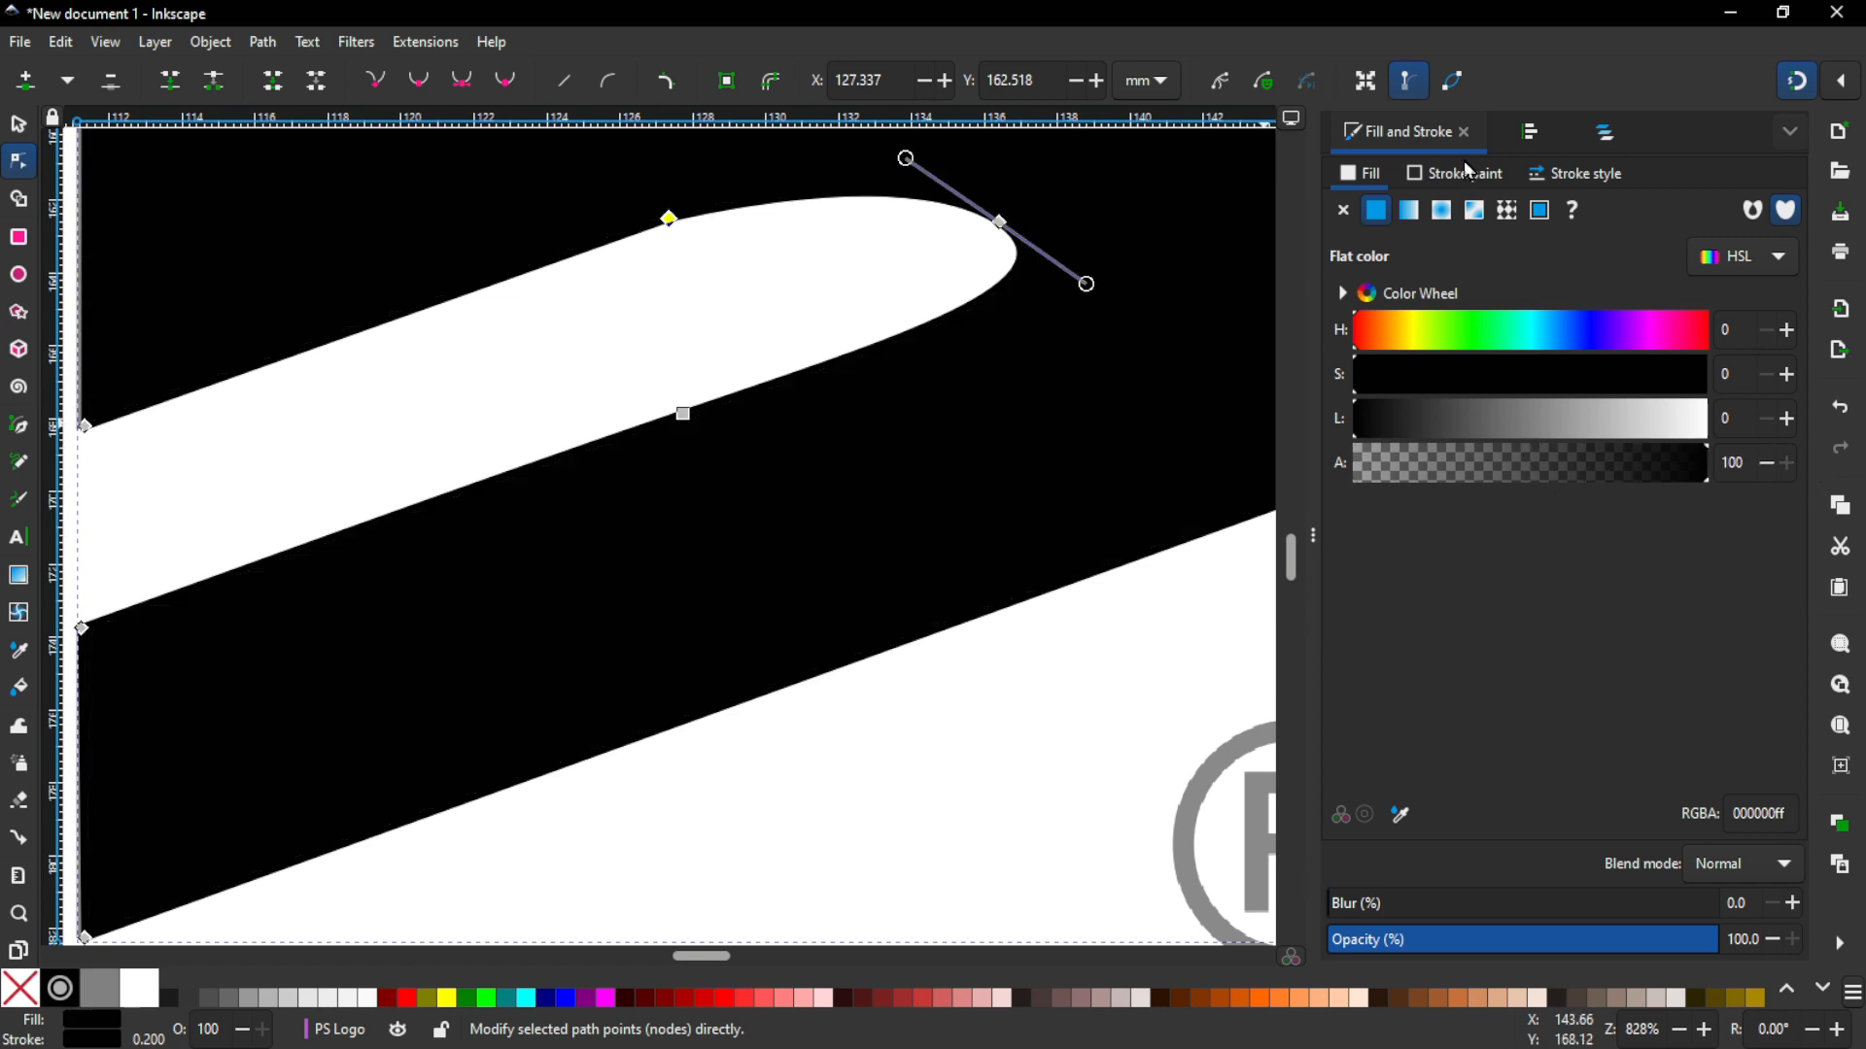
left_click(1573, 175)
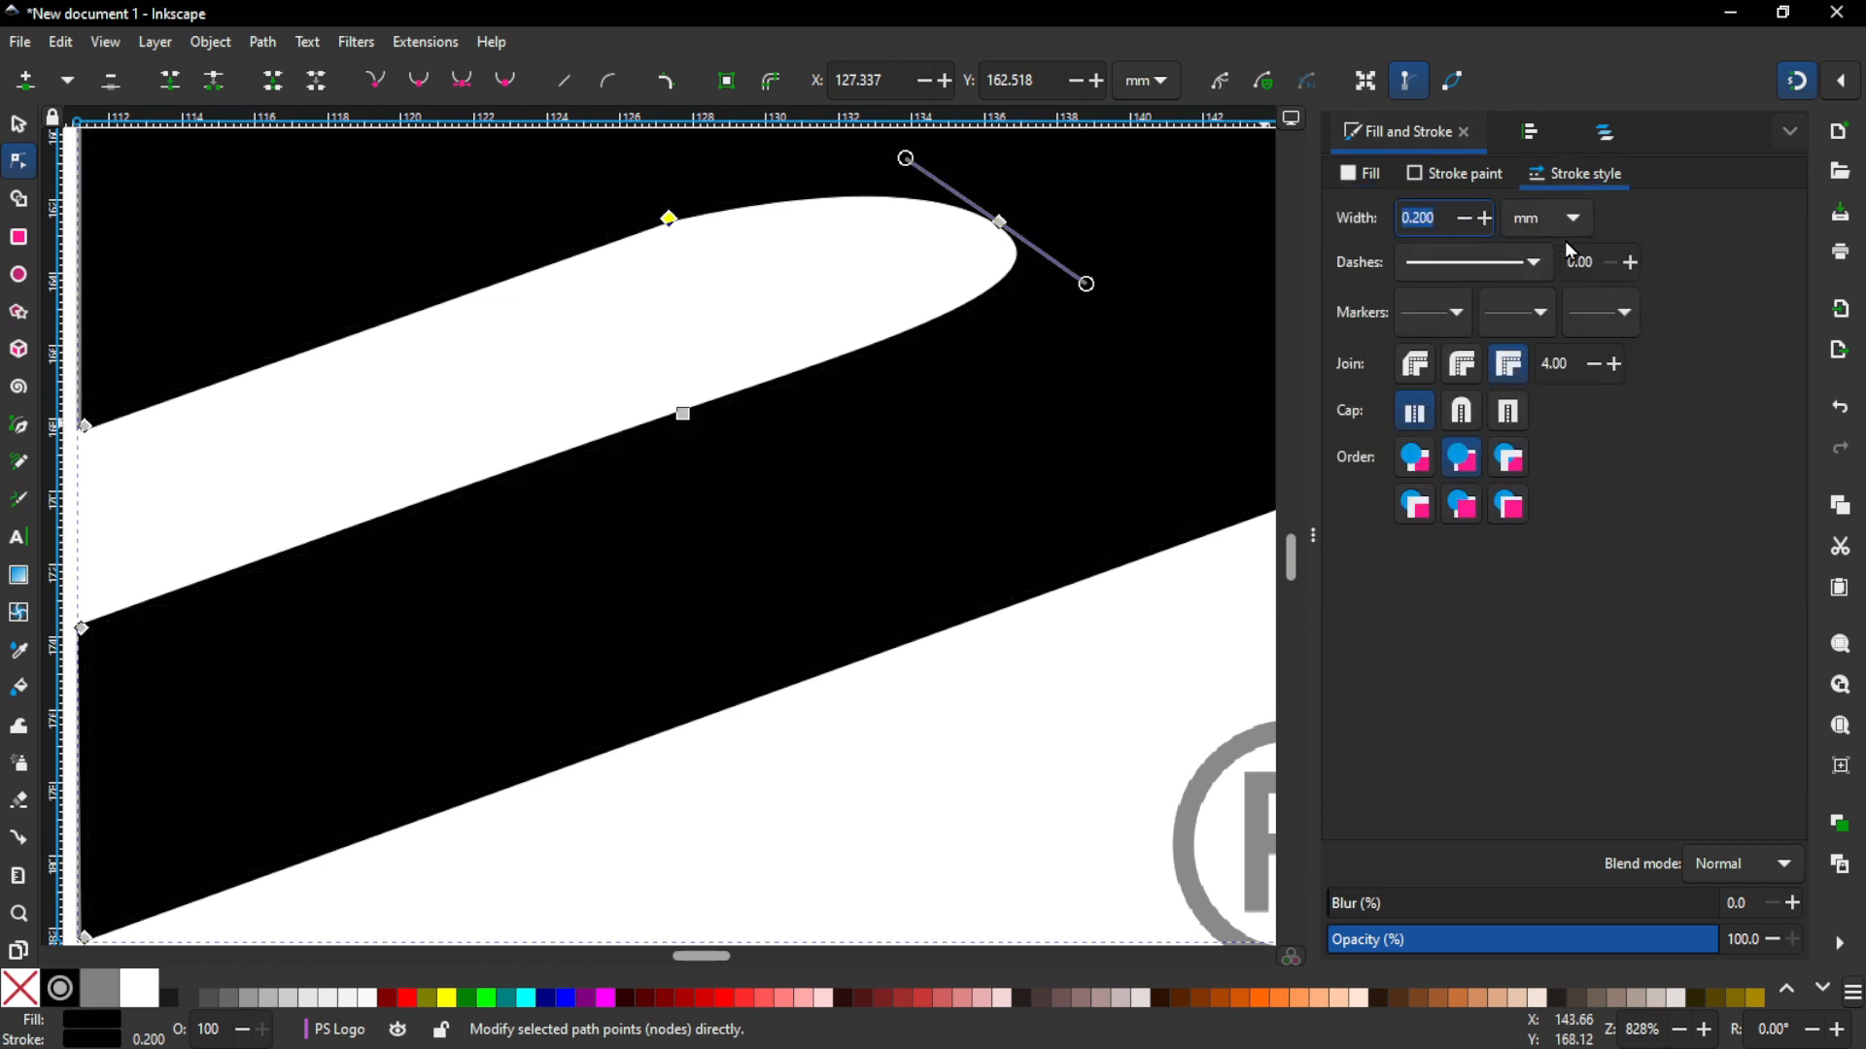
left_click(1464, 219)
left_click(1464, 219)
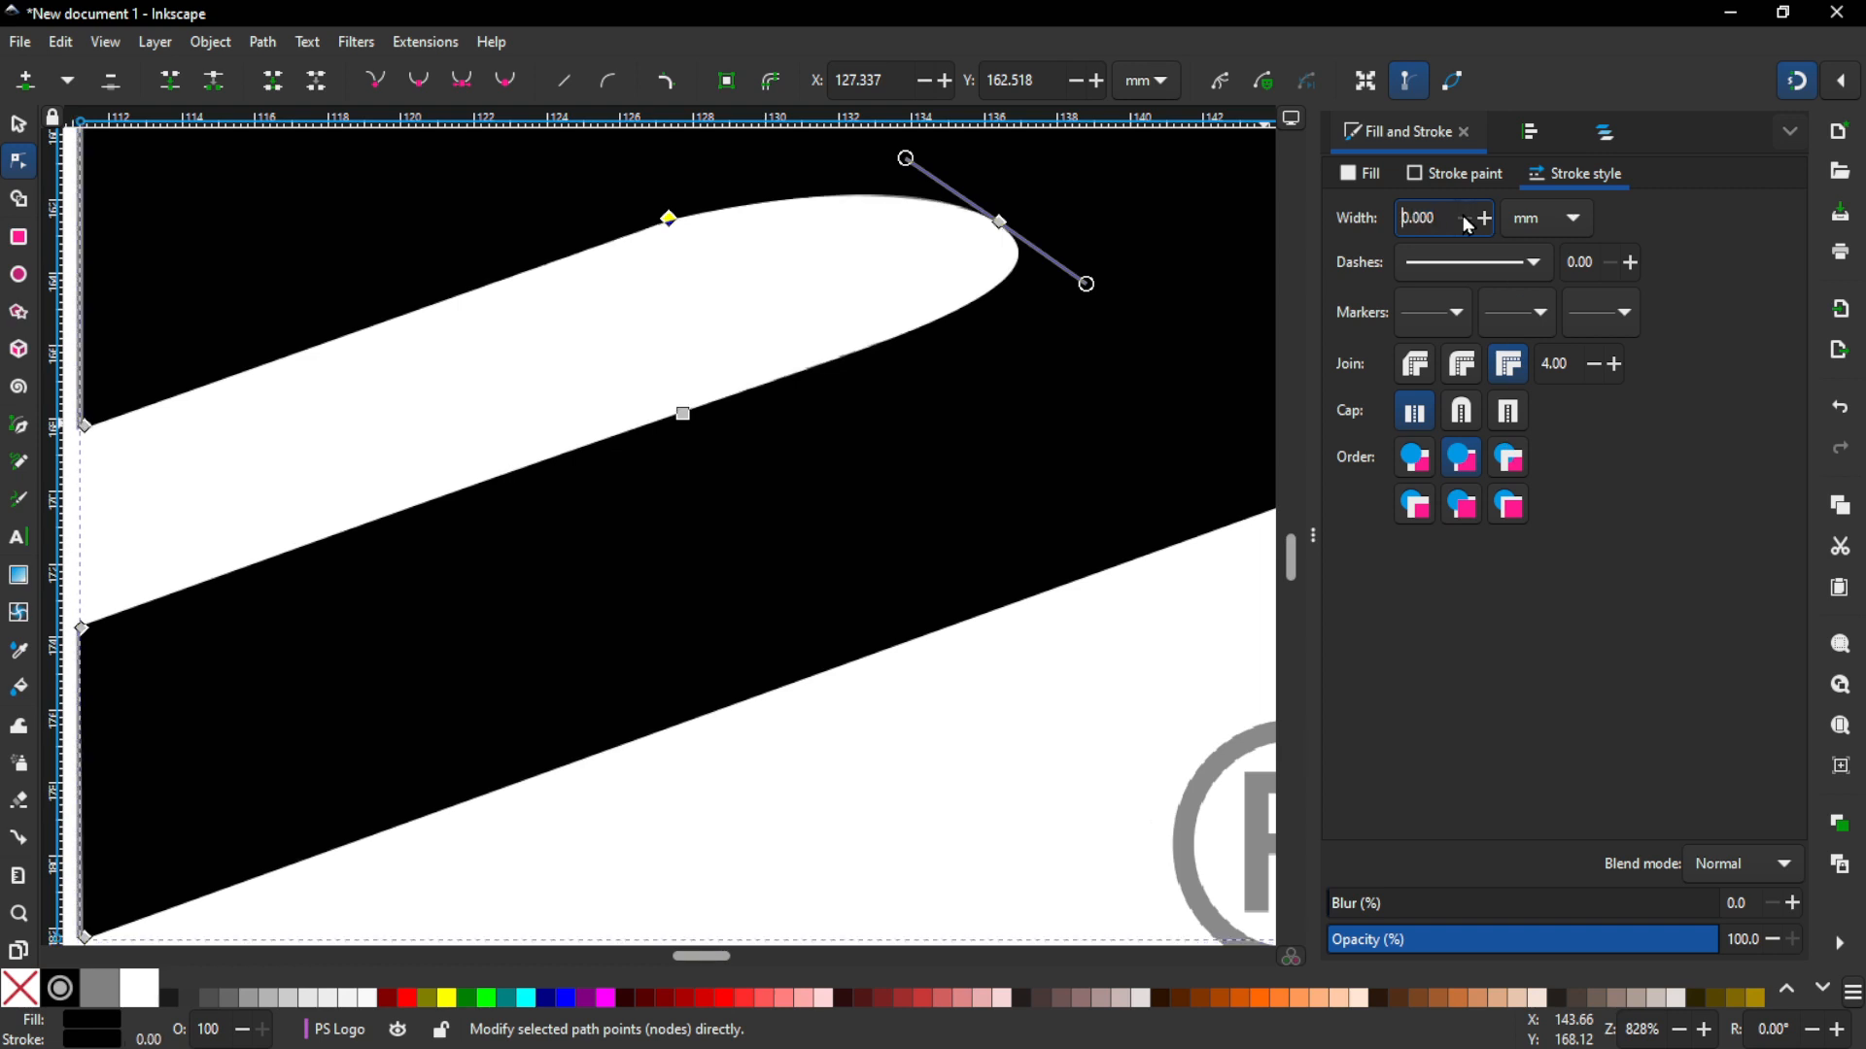
Step: Examine the filled S path's slot and vertical edges up close against the reference, and check the whole shape
left_click_drag(728, 772, 900, 489)
left_click_drag(571, 383, 750, 600)
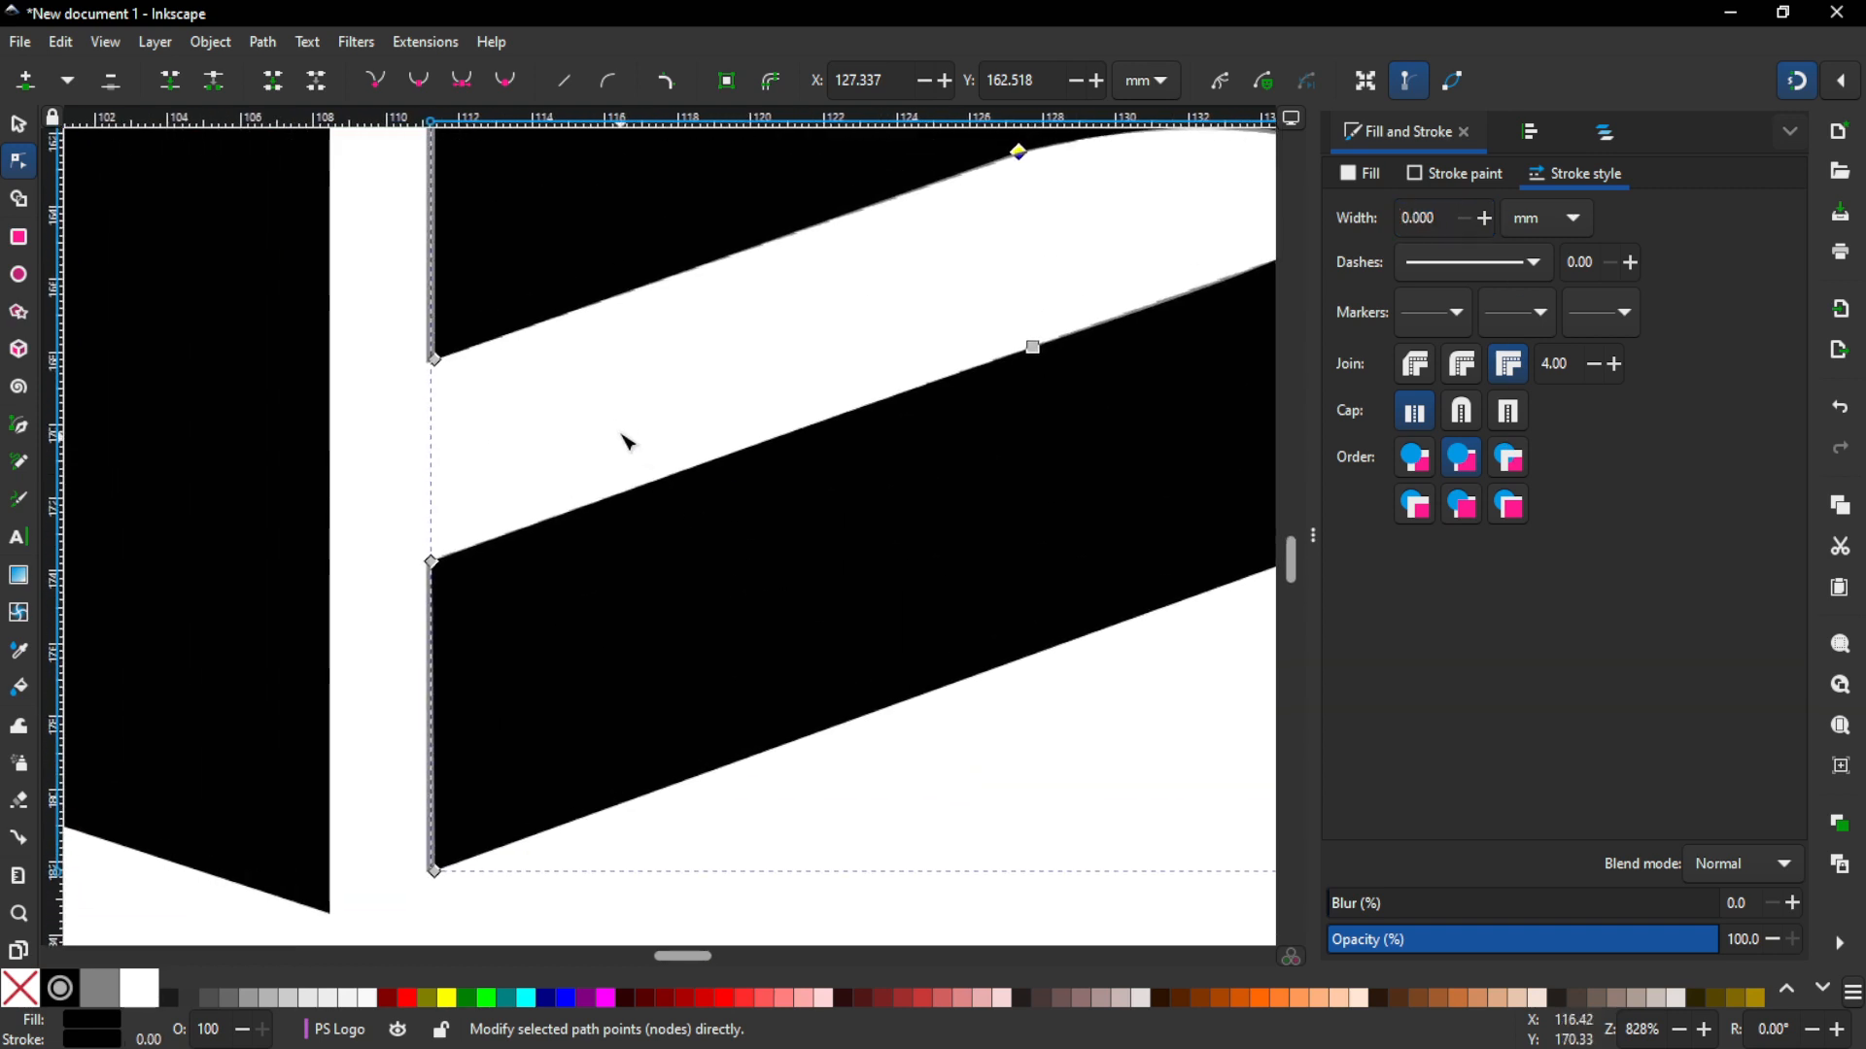
key("z")
scroll(571, 398, "up", 2)
right_click(567, 388)
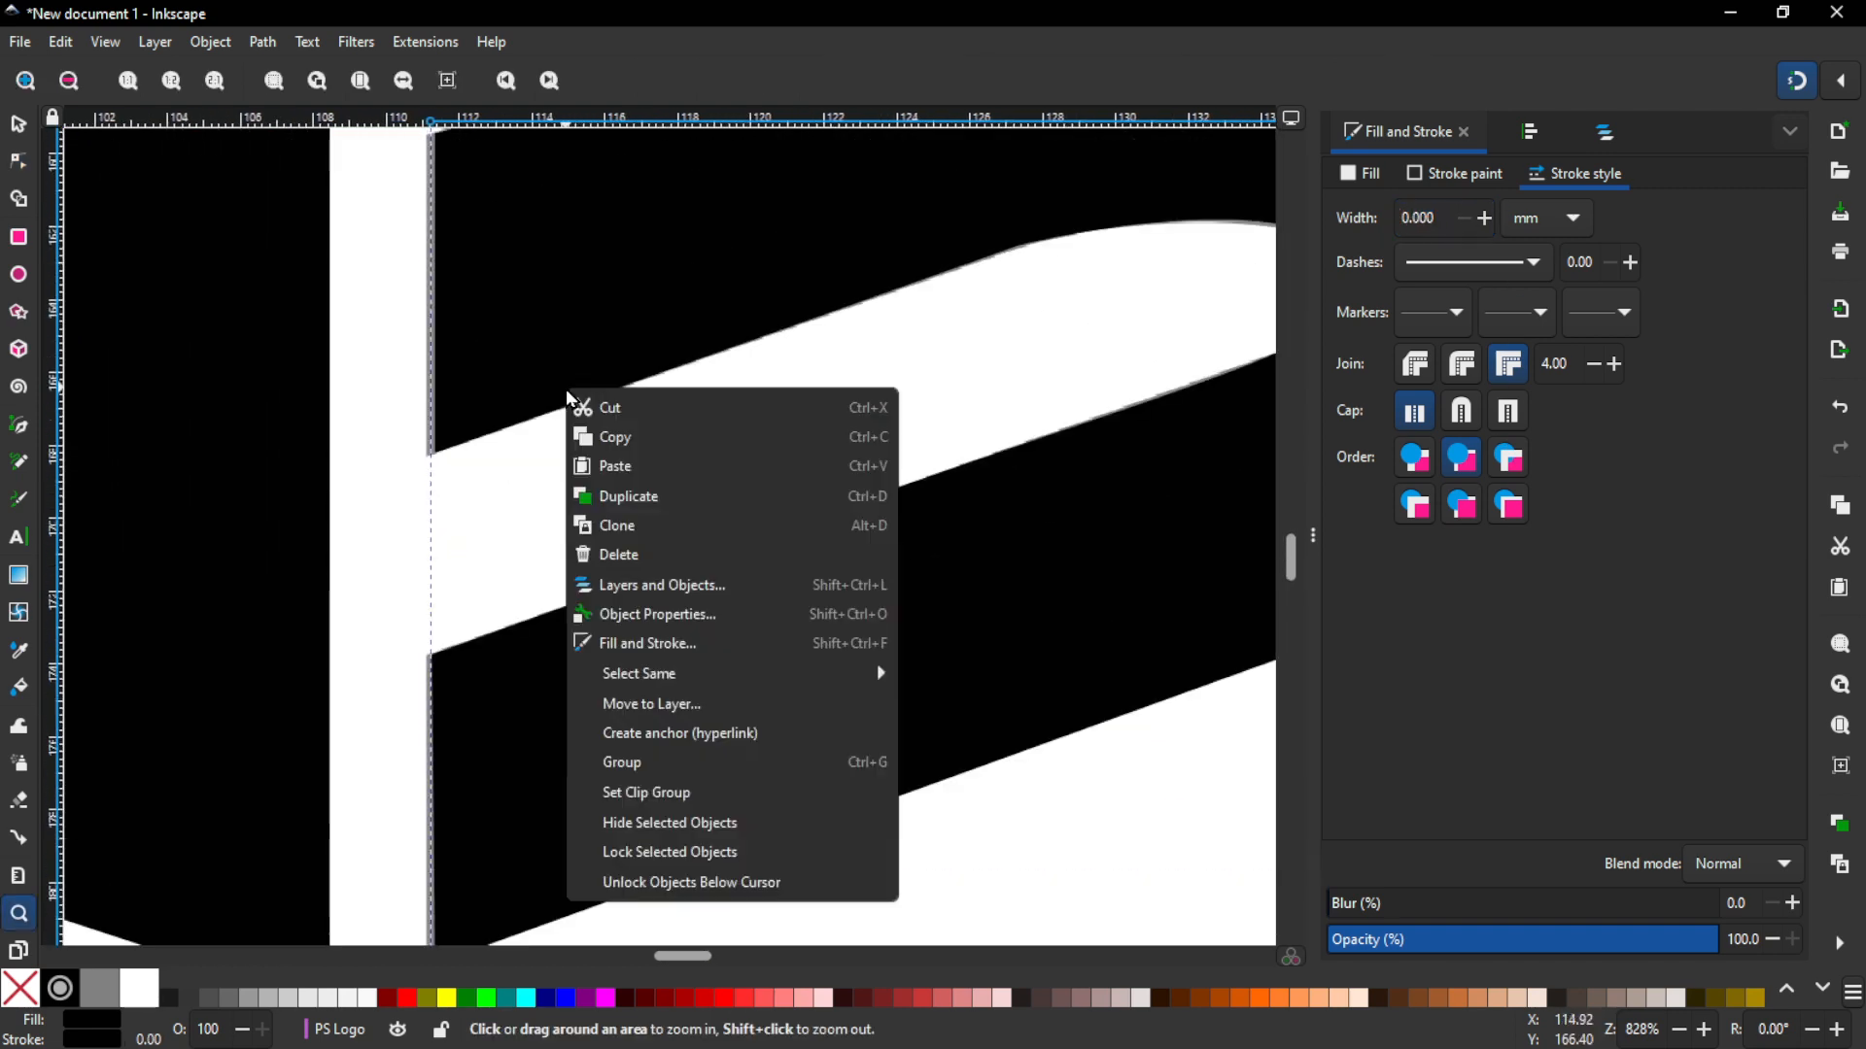
key("Escape")
left_click(501, 460)
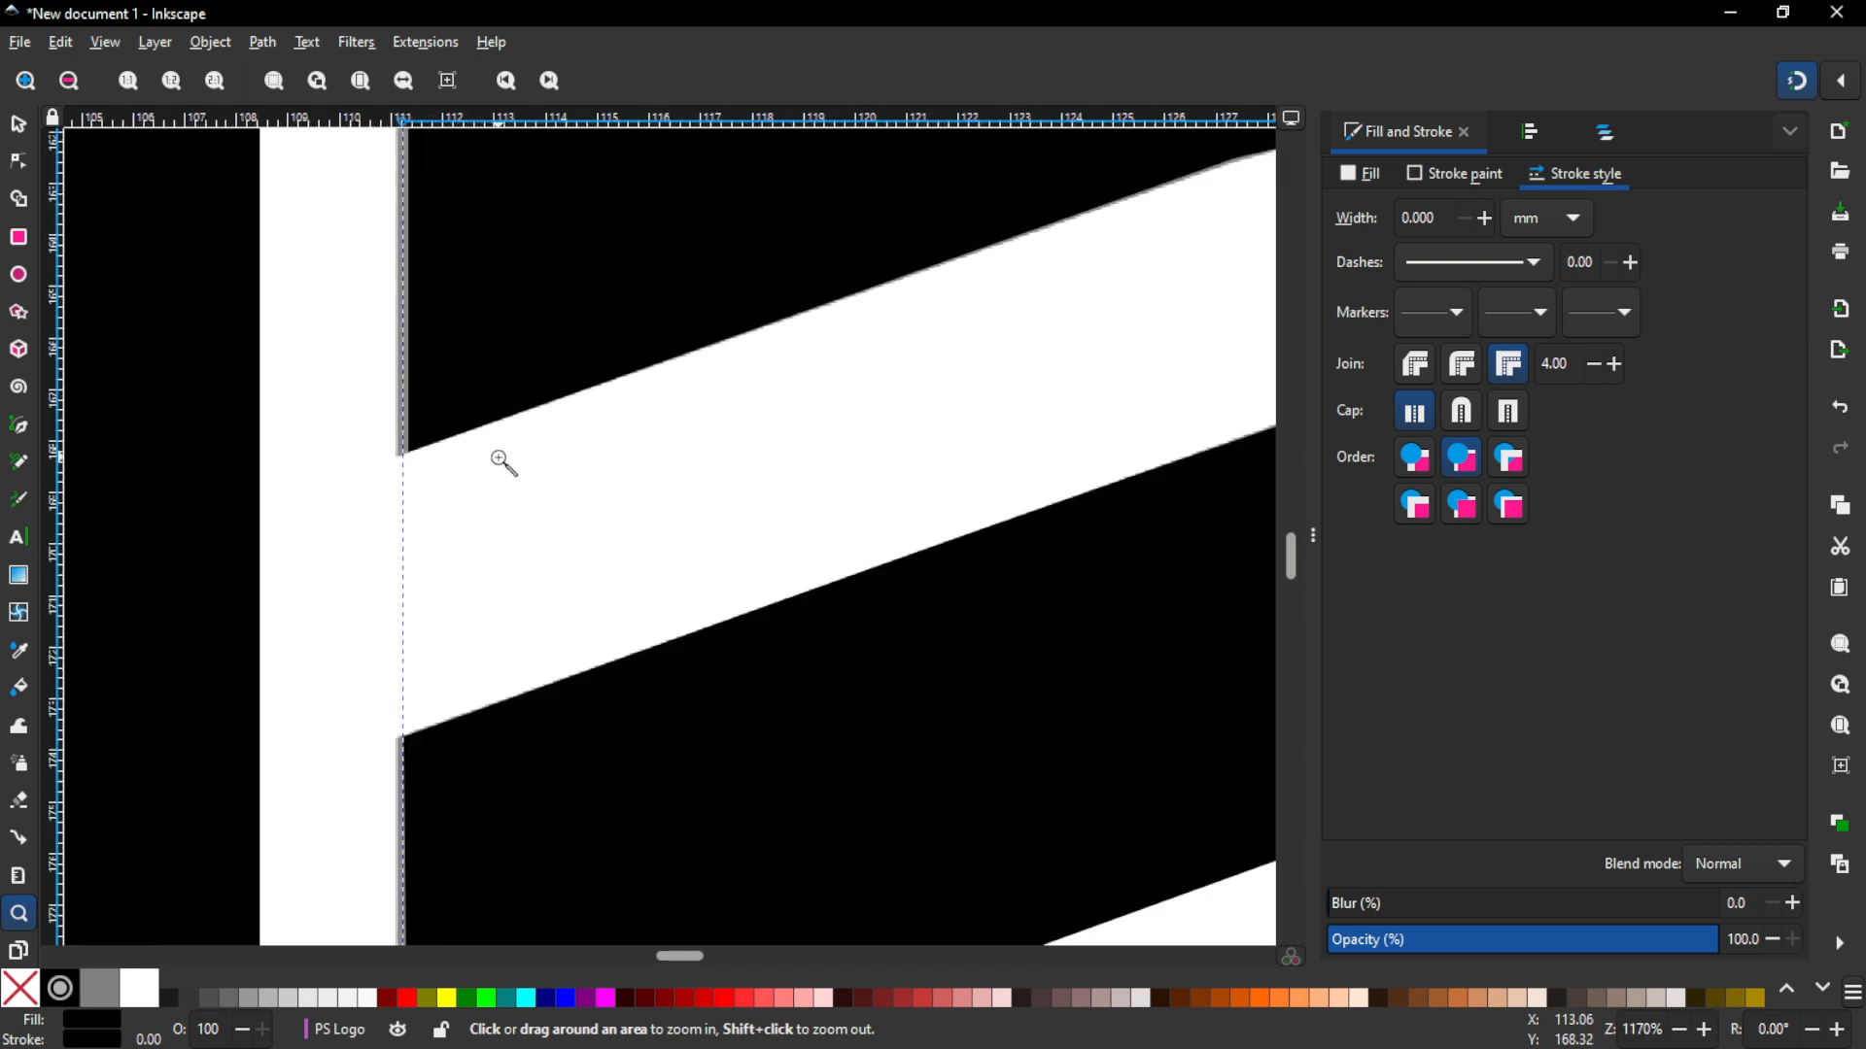
left_click(479, 481)
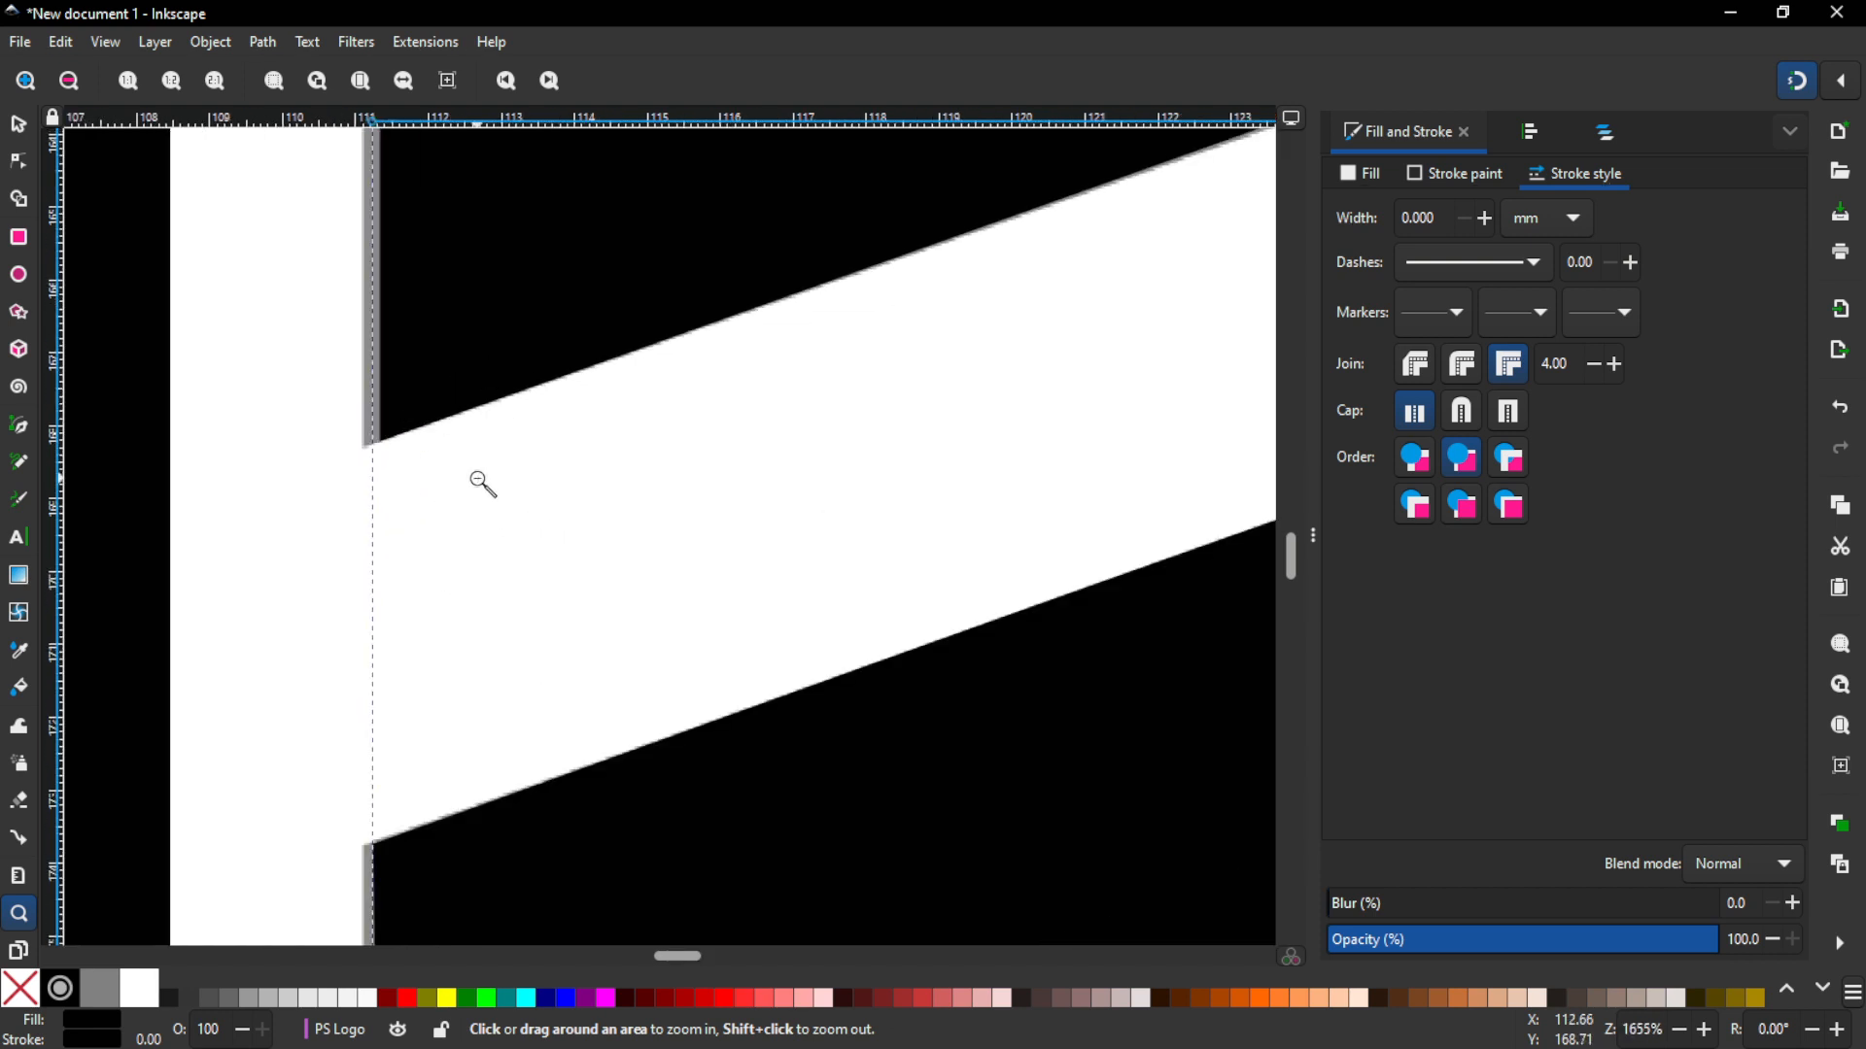
left_click(479, 481, "shift")
left_click(479, 481, "shift")
left_click(479, 481, "shift")
left_click(479, 481, "shift")
left_click(479, 480, "shift")
left_click(478, 480, "shift")
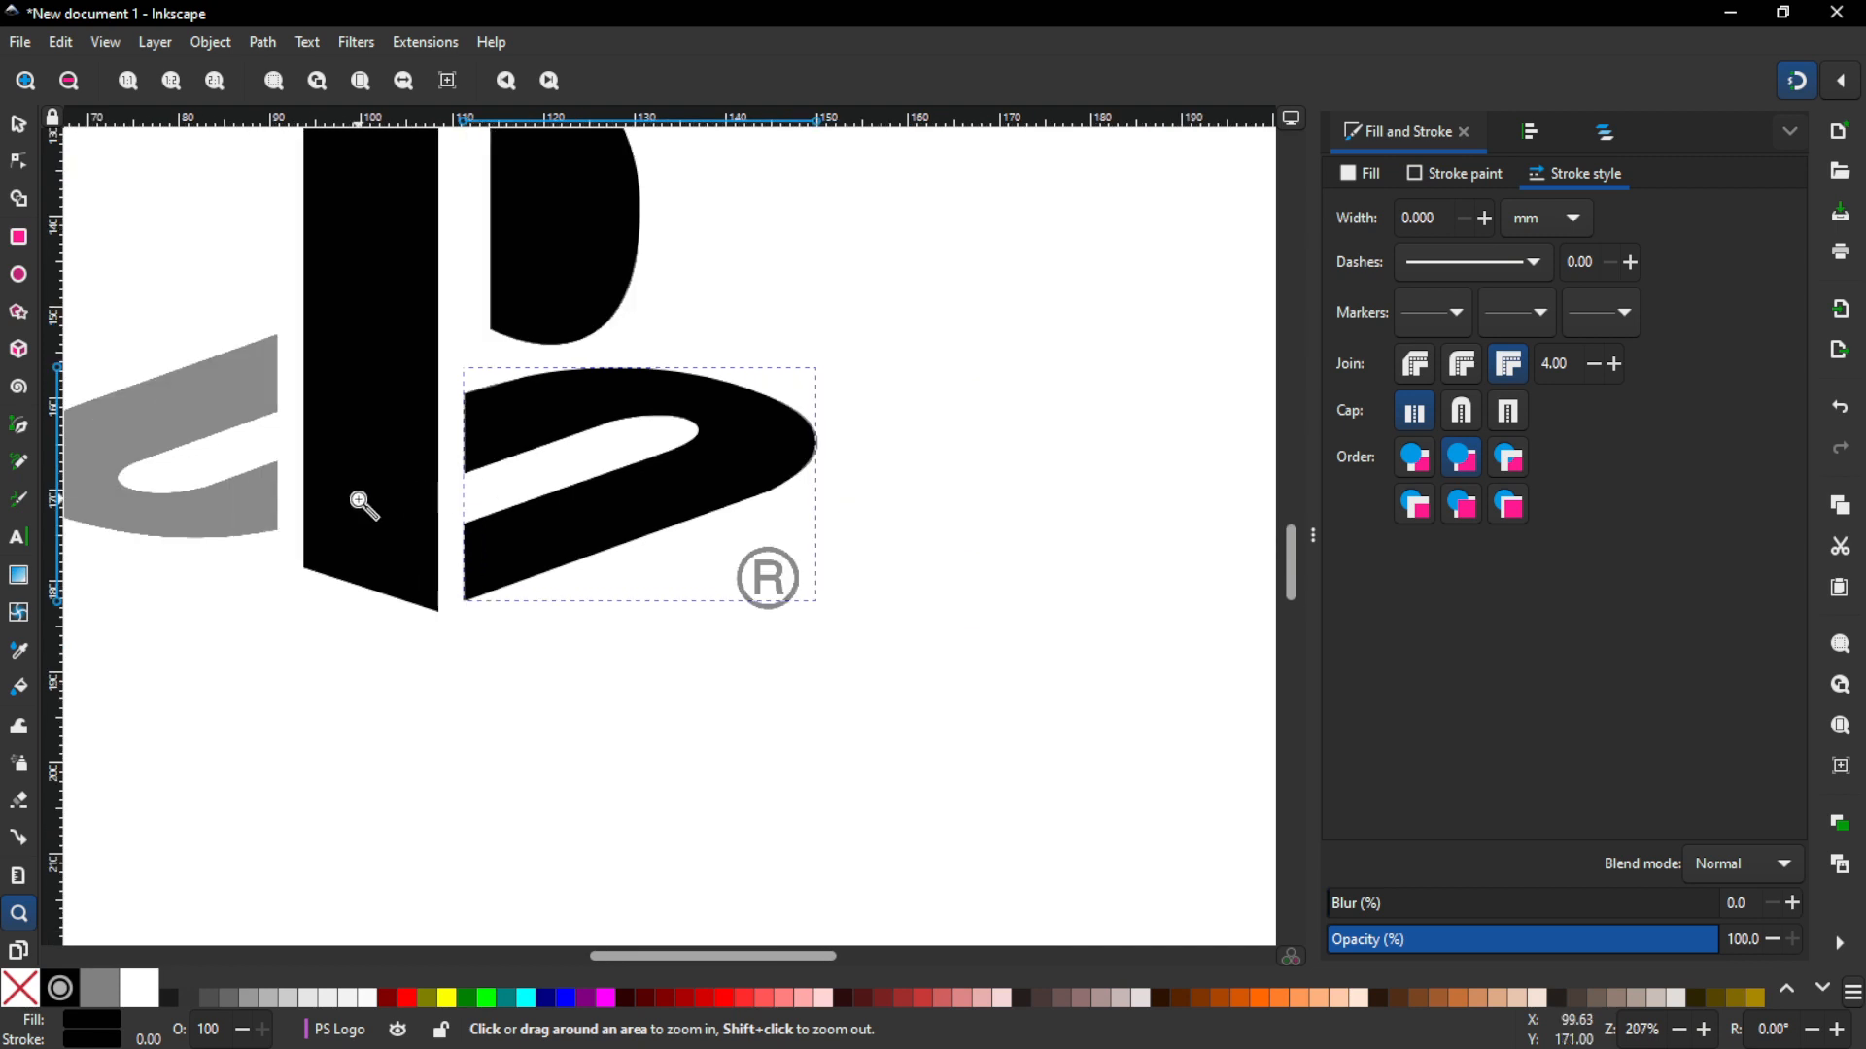
Step: Place a vertical guide along the straight right-hand edge of the untraced left half of the S
left_click_drag(358, 497, 696, 568)
left_click(516, 516)
left_click(516, 515)
left_click(516, 516)
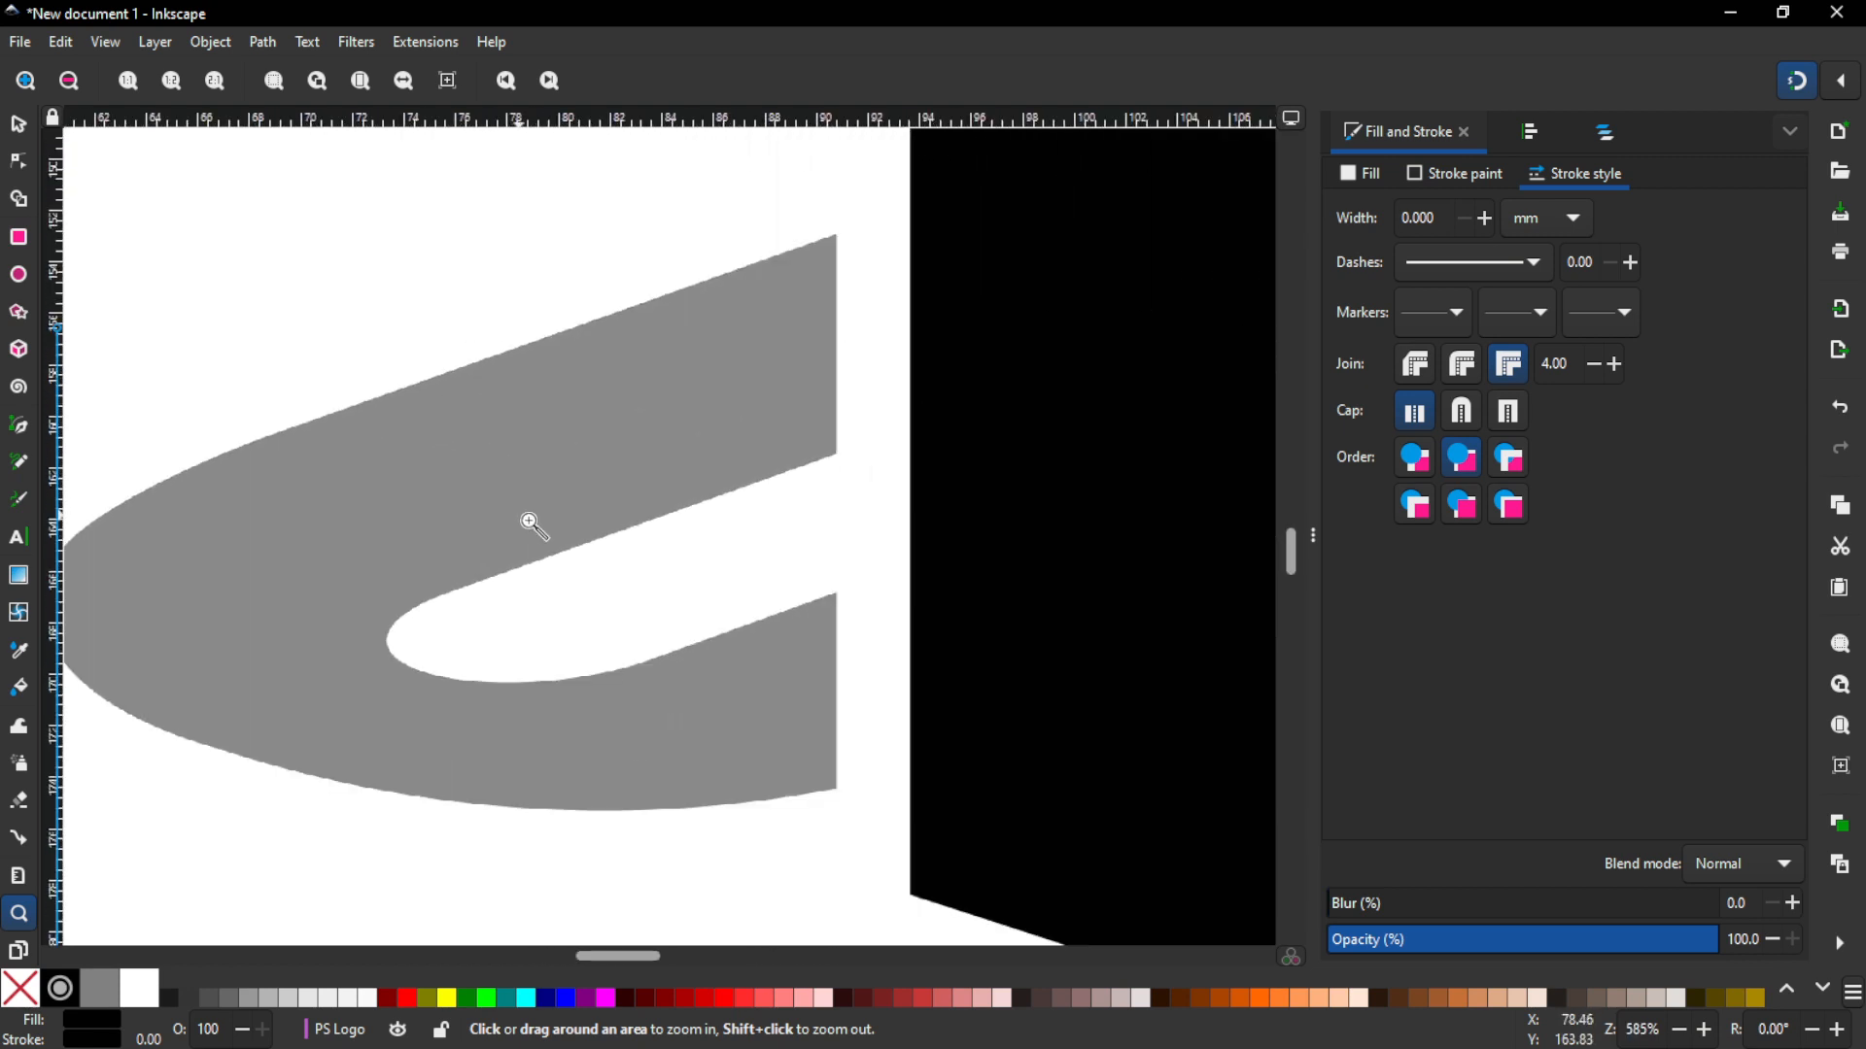
left_click_drag(598, 510, 659, 520)
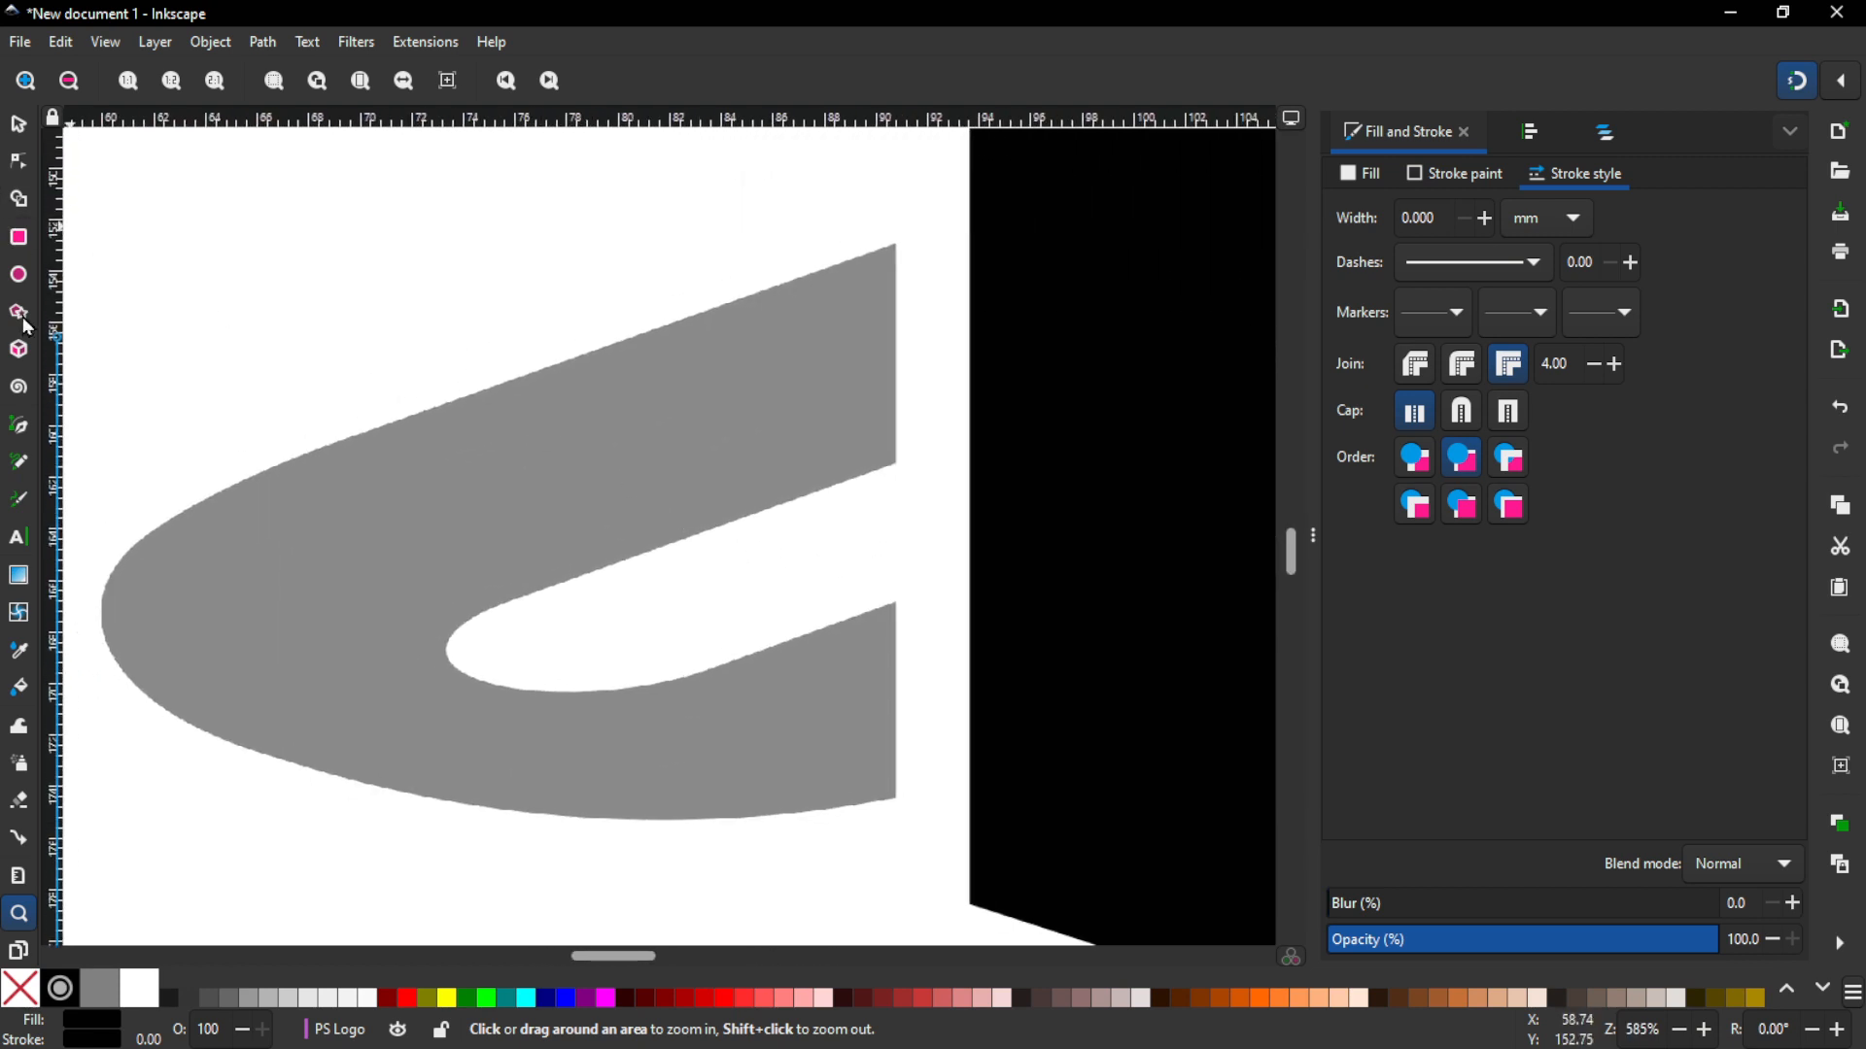
left_click(19, 425)
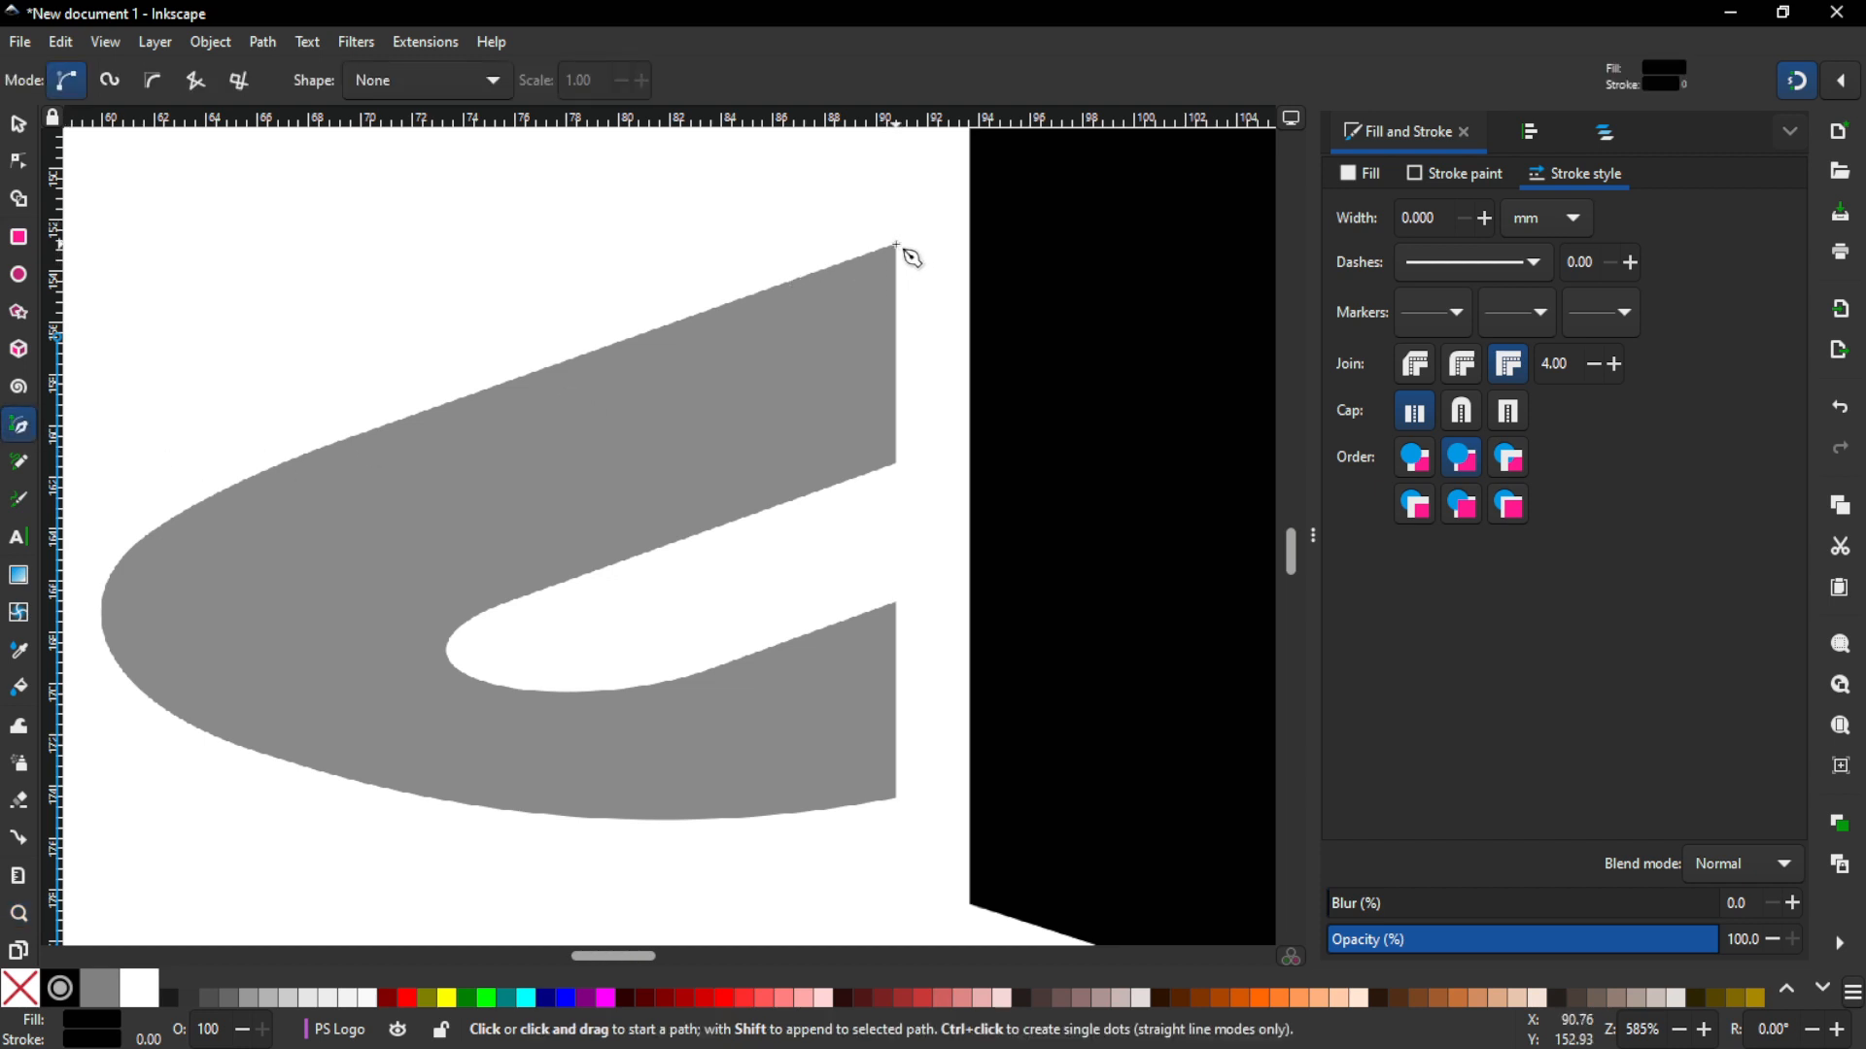
left_click_drag(60, 253, 896, 238)
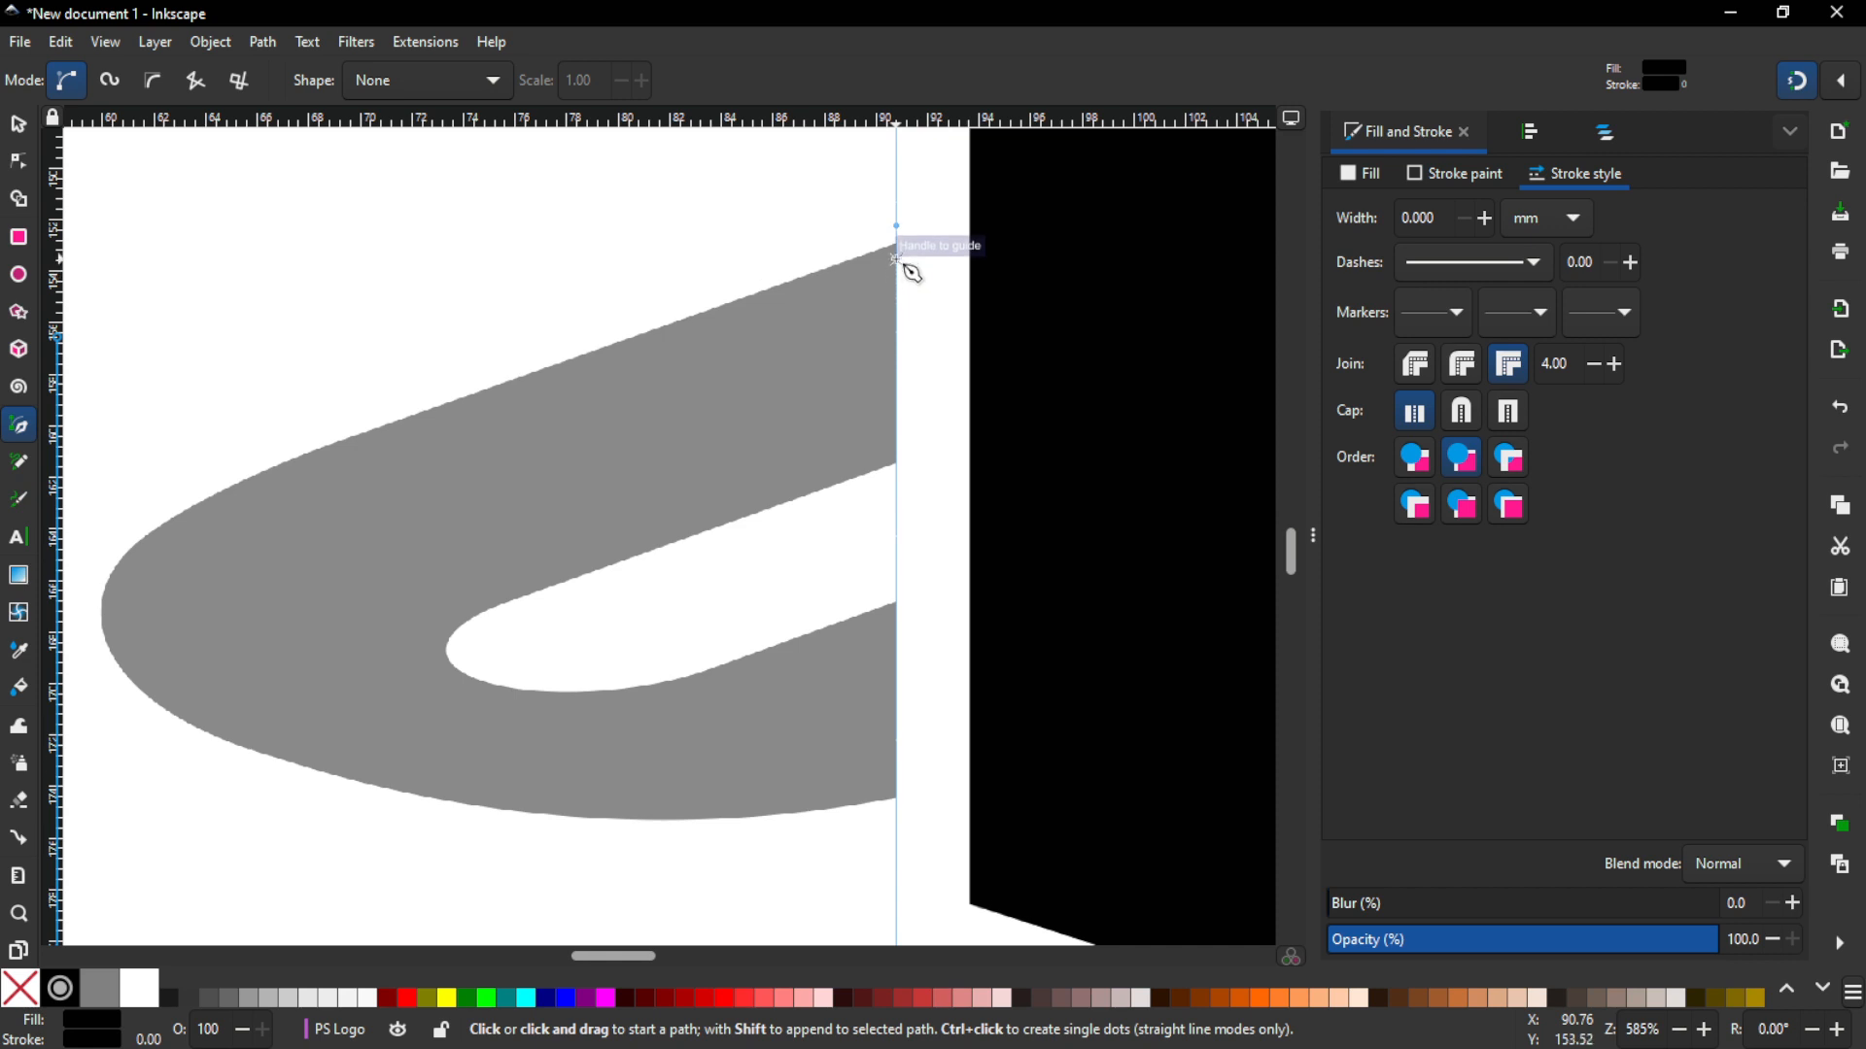
Step: Start a Bezier path at the guide on the slot's upper corner and trace around the rounded slot to its lower corner
left_click(896, 462)
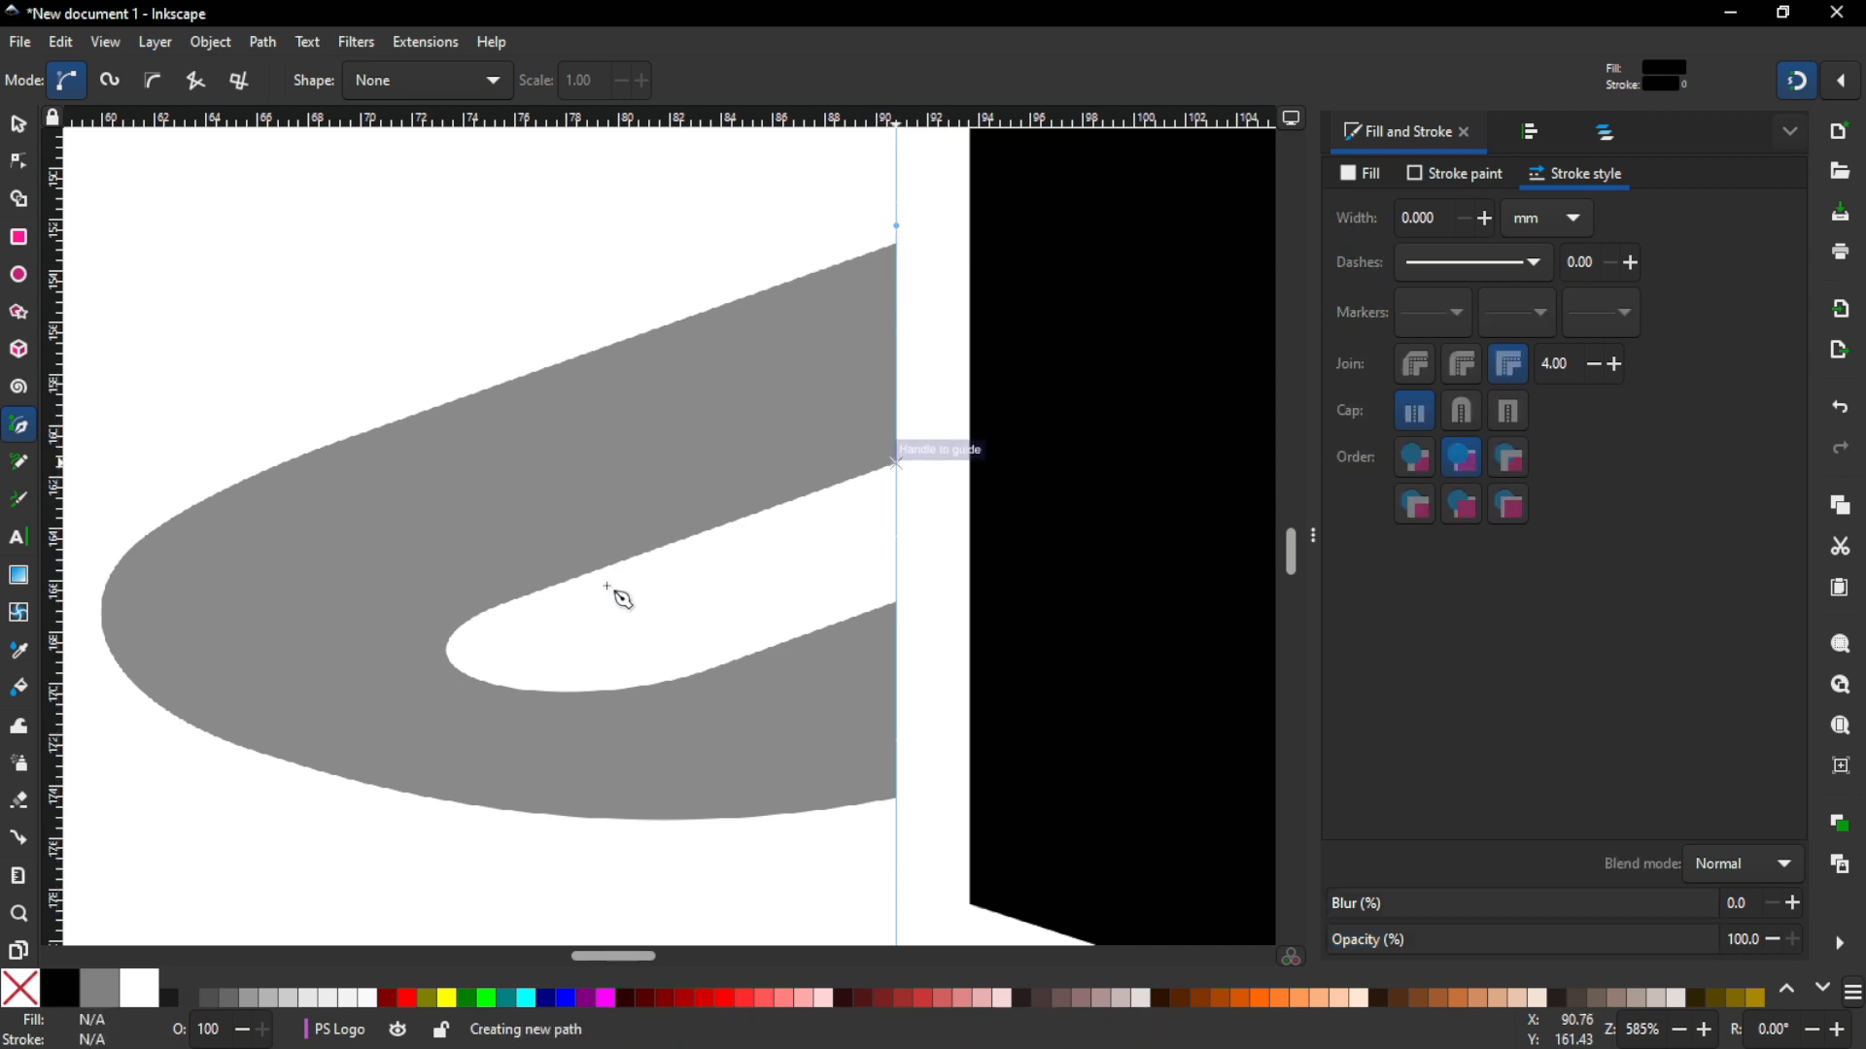
left_click(559, 586)
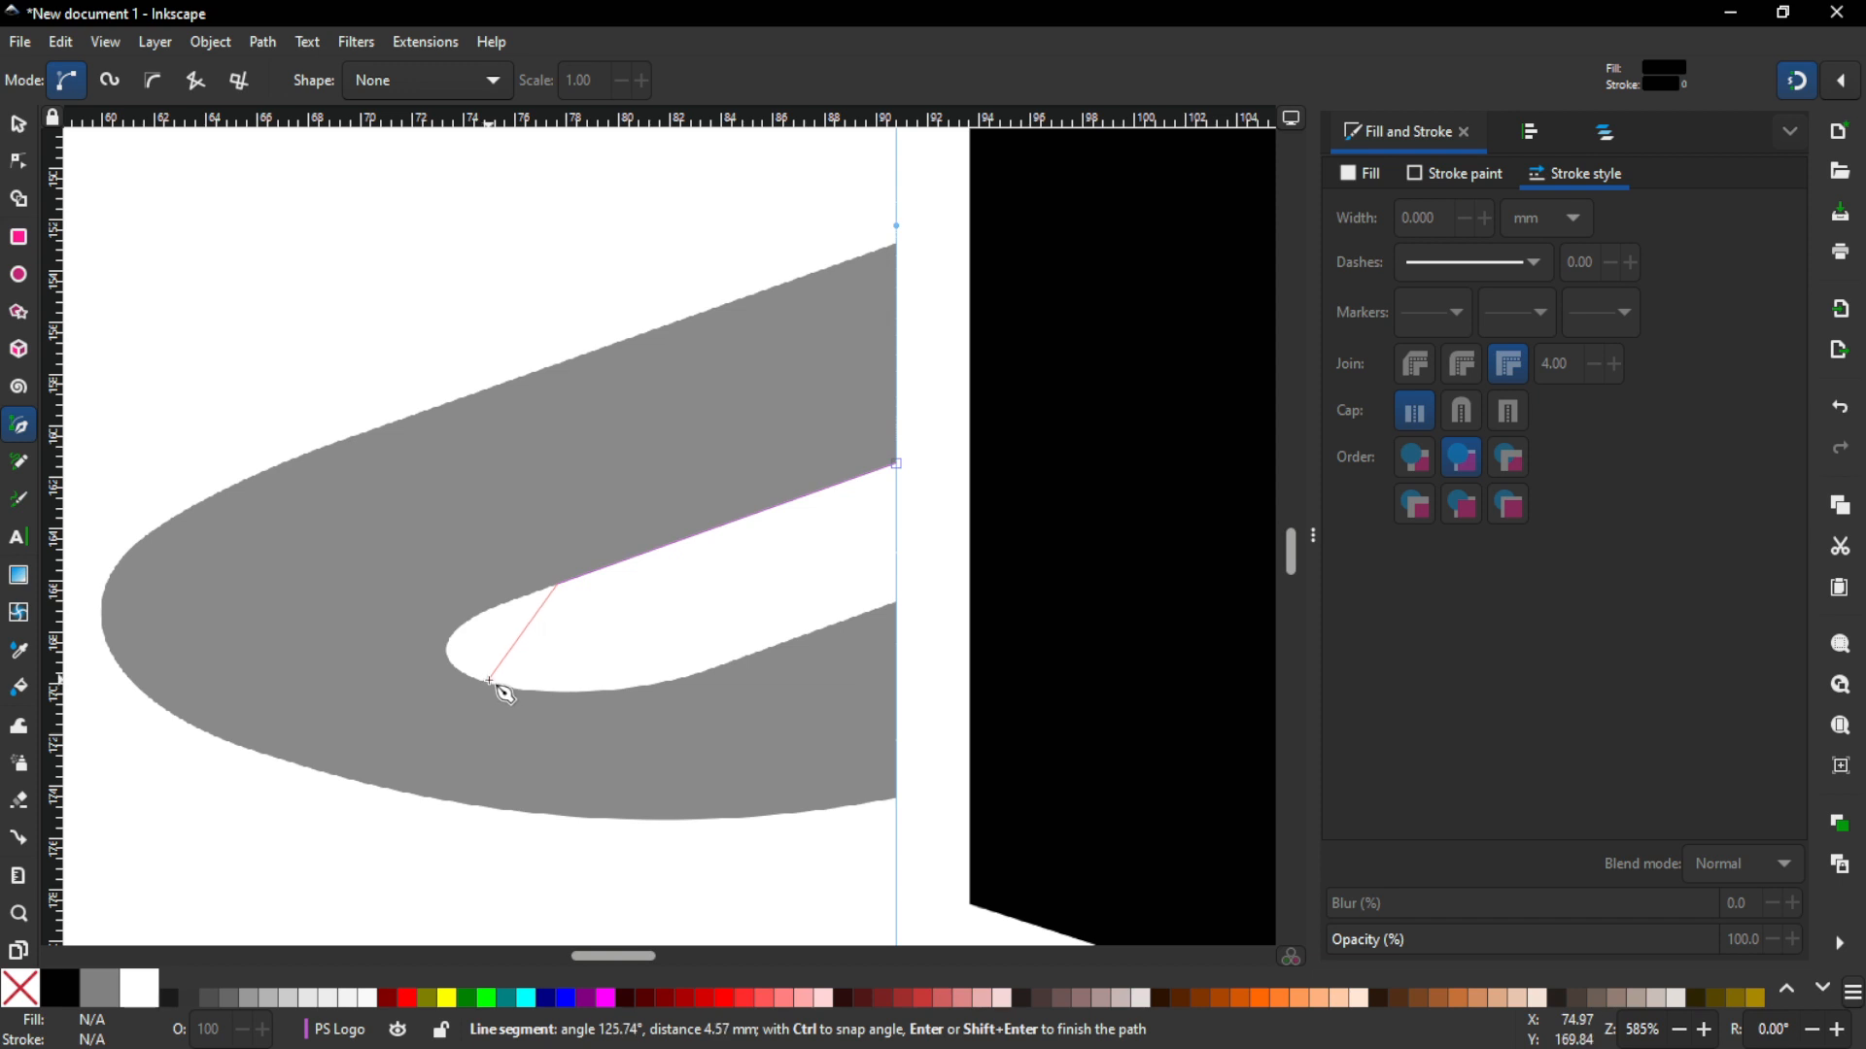
left_click_drag(491, 680, 550, 705)
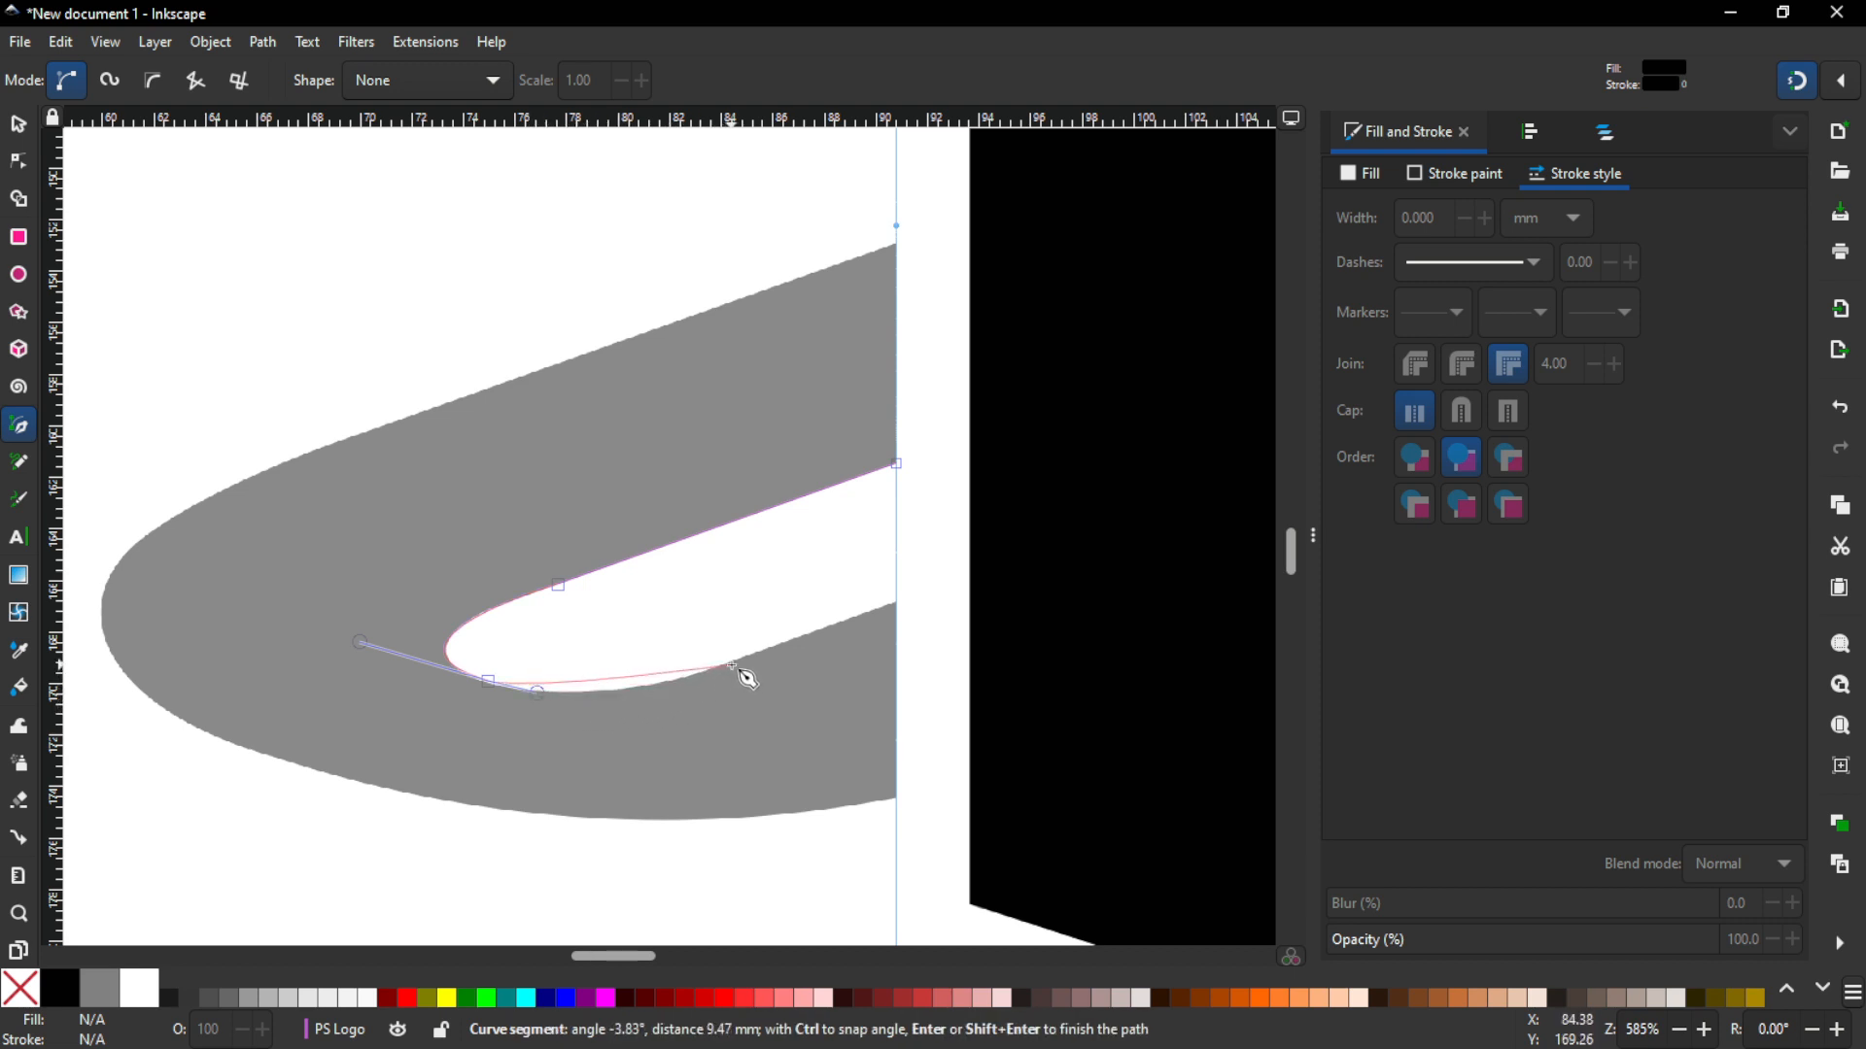
left_click_drag(733, 667, 844, 620)
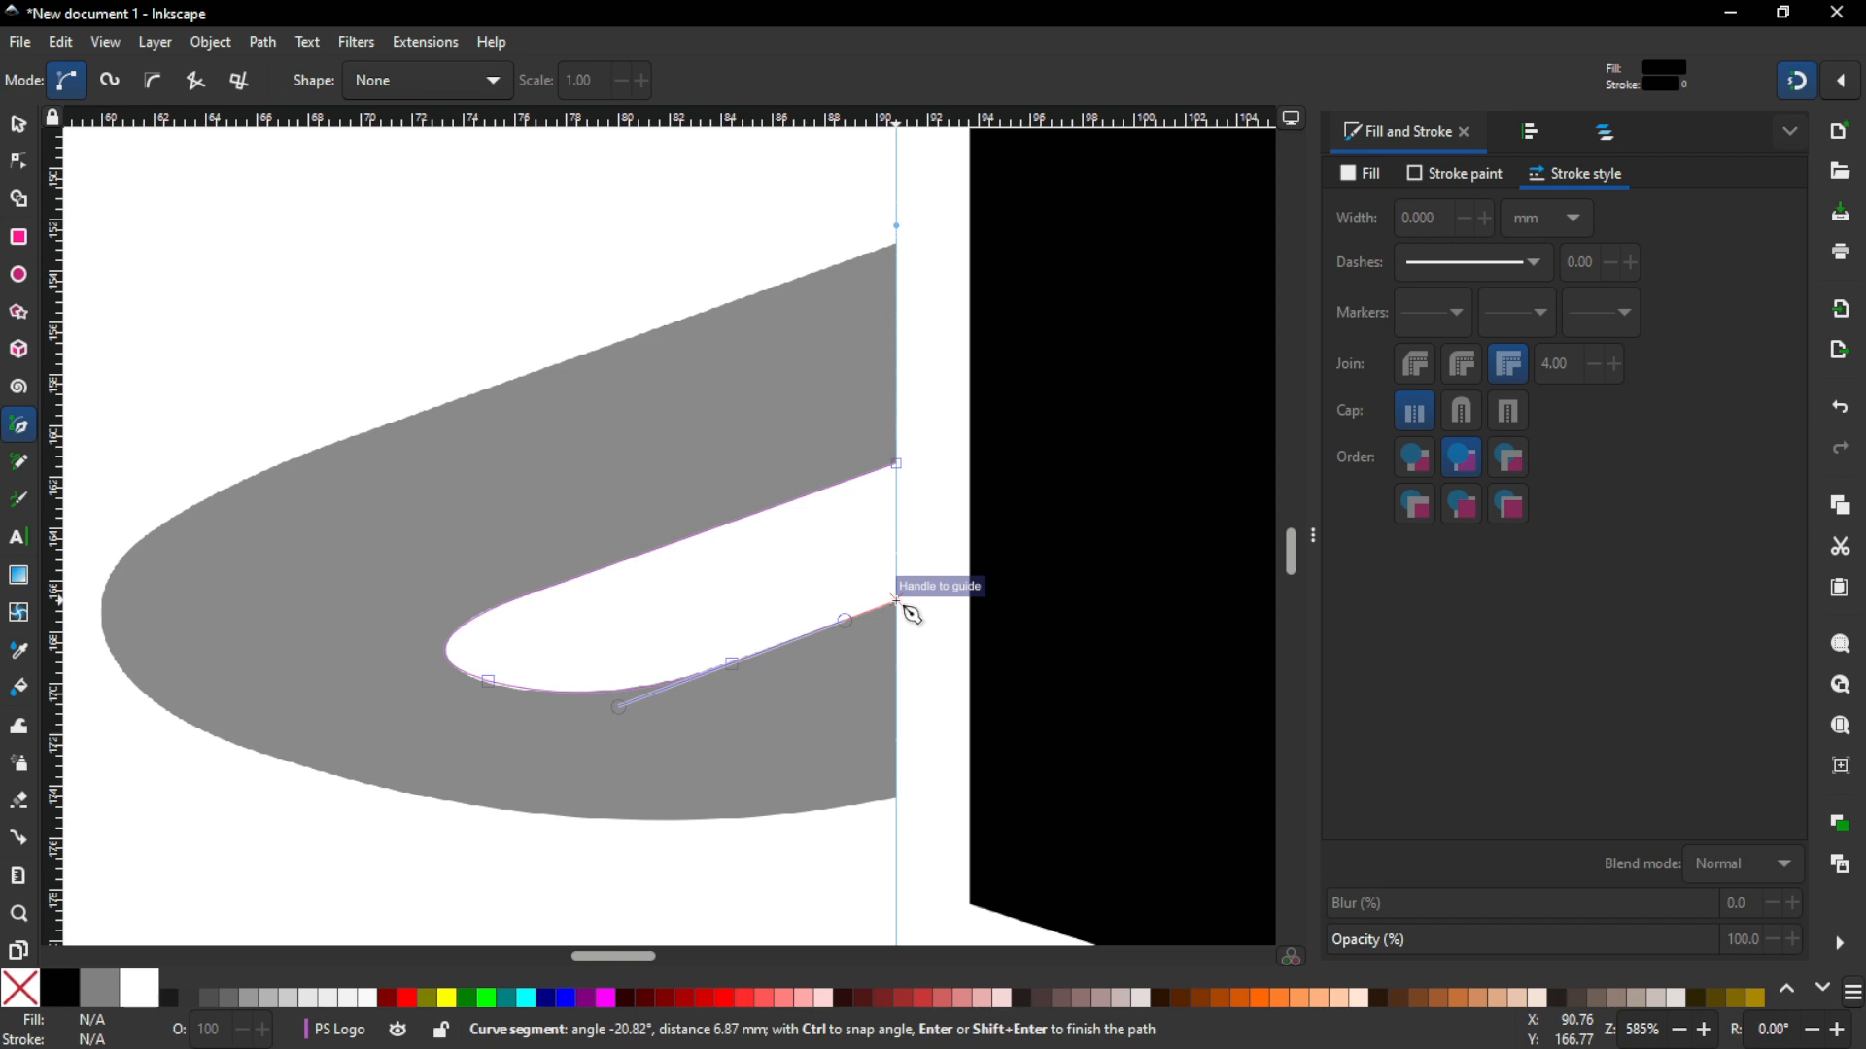
left_click(896, 601)
Step: Trace the left half's straight right edge, lower curve, rounded end and upper edge, and close the Bezier path at its starting node
left_click(896, 798)
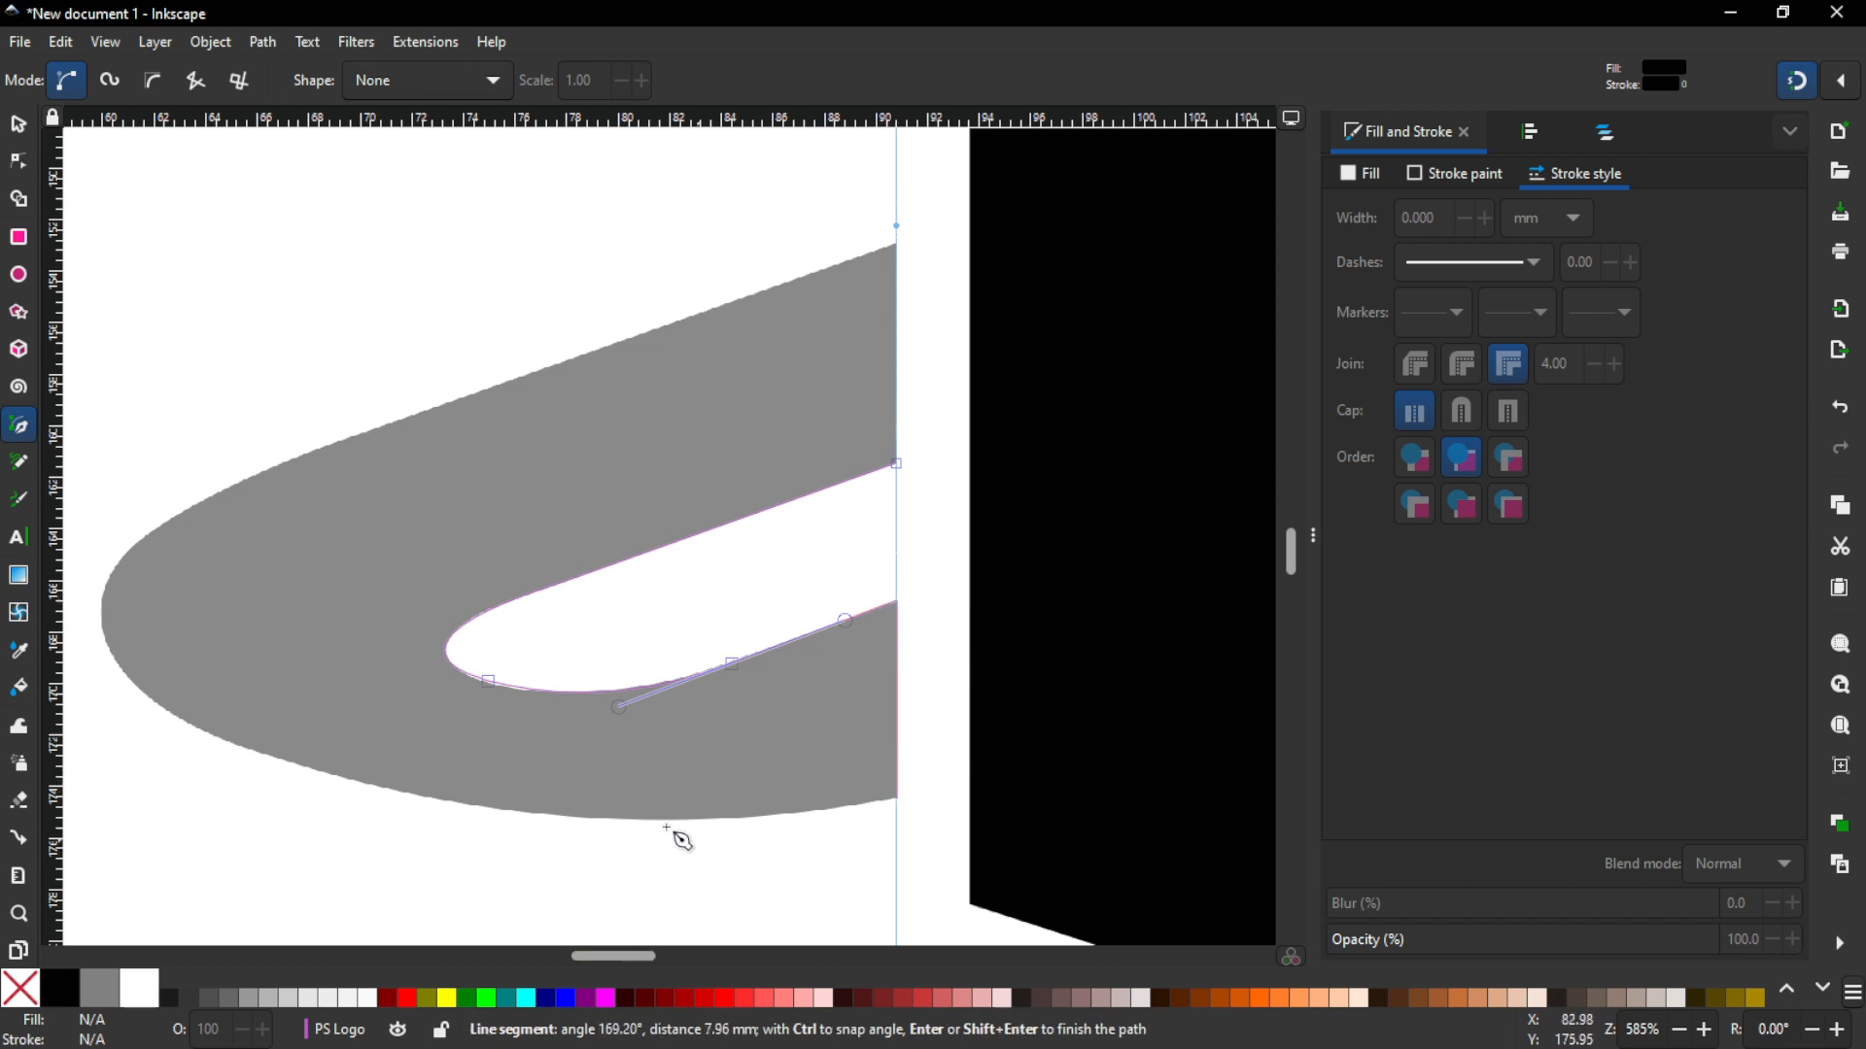
left_click_drag(453, 803, 245, 760)
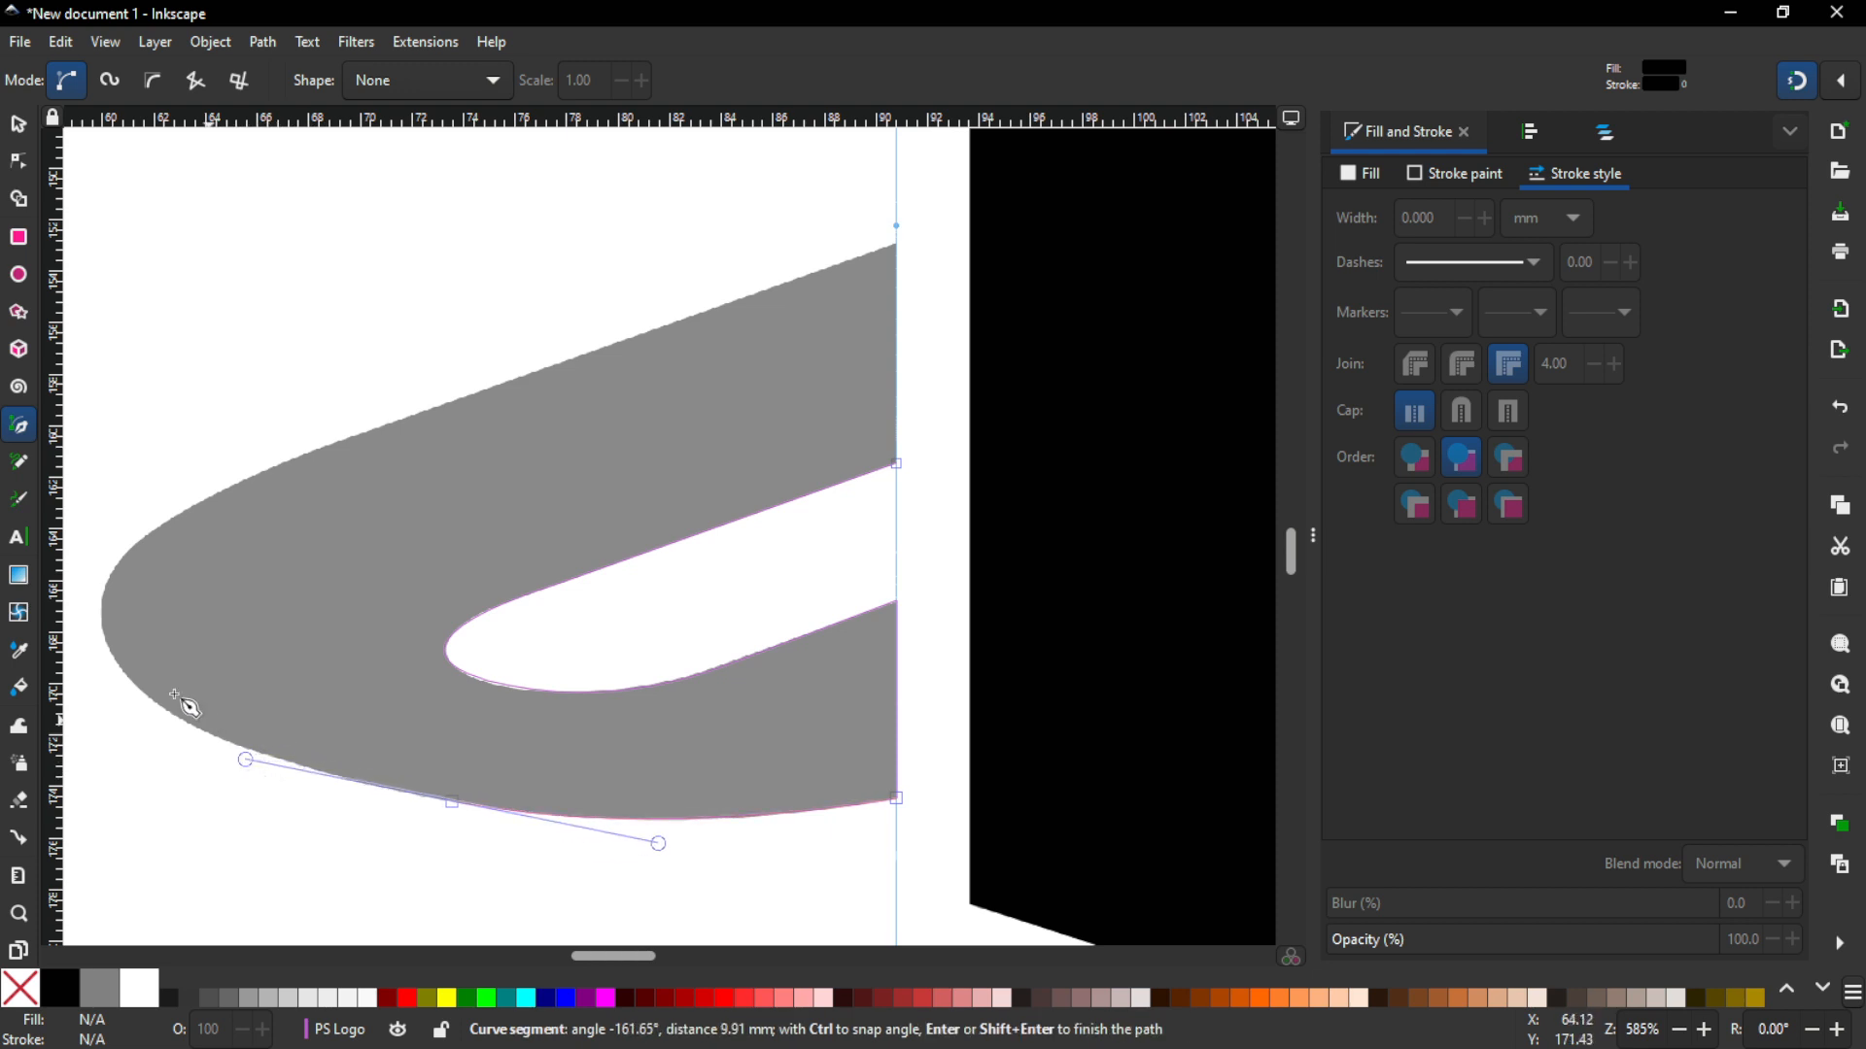
left_click_drag(225, 532, 482, 553)
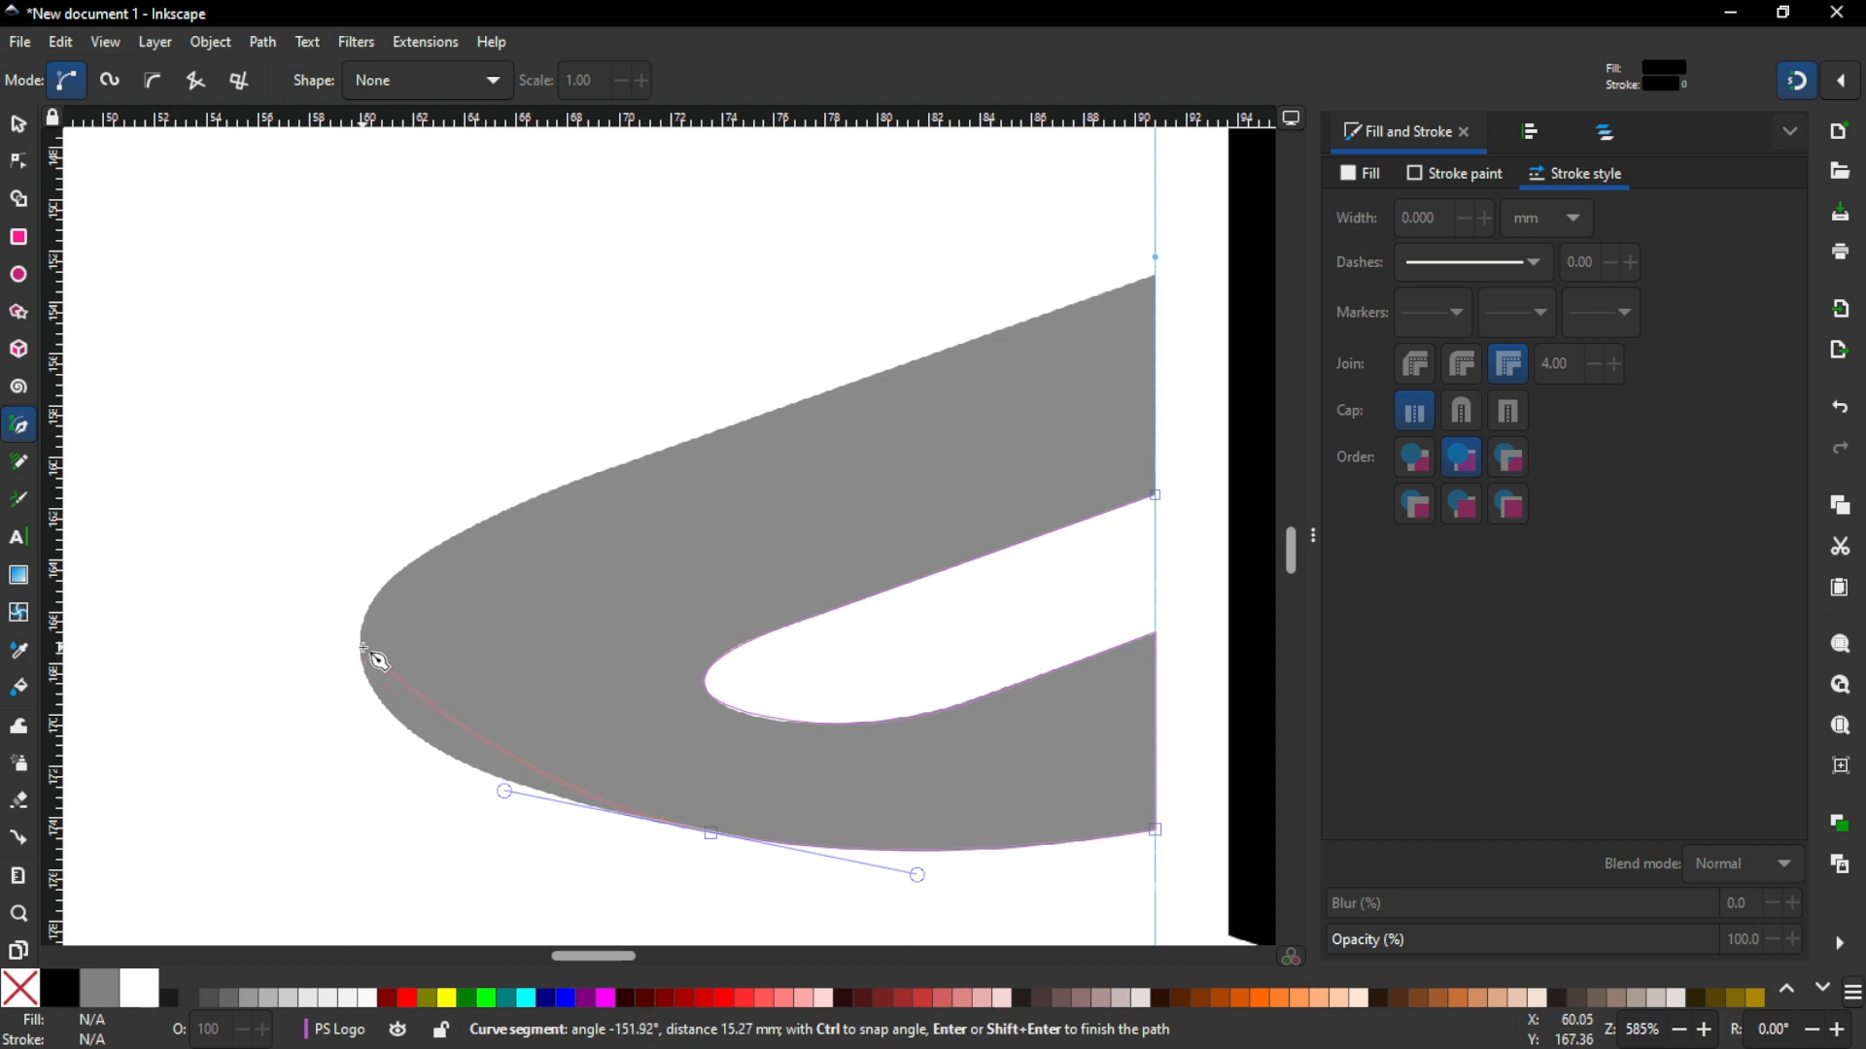
left_click_drag(362, 648, 360, 549)
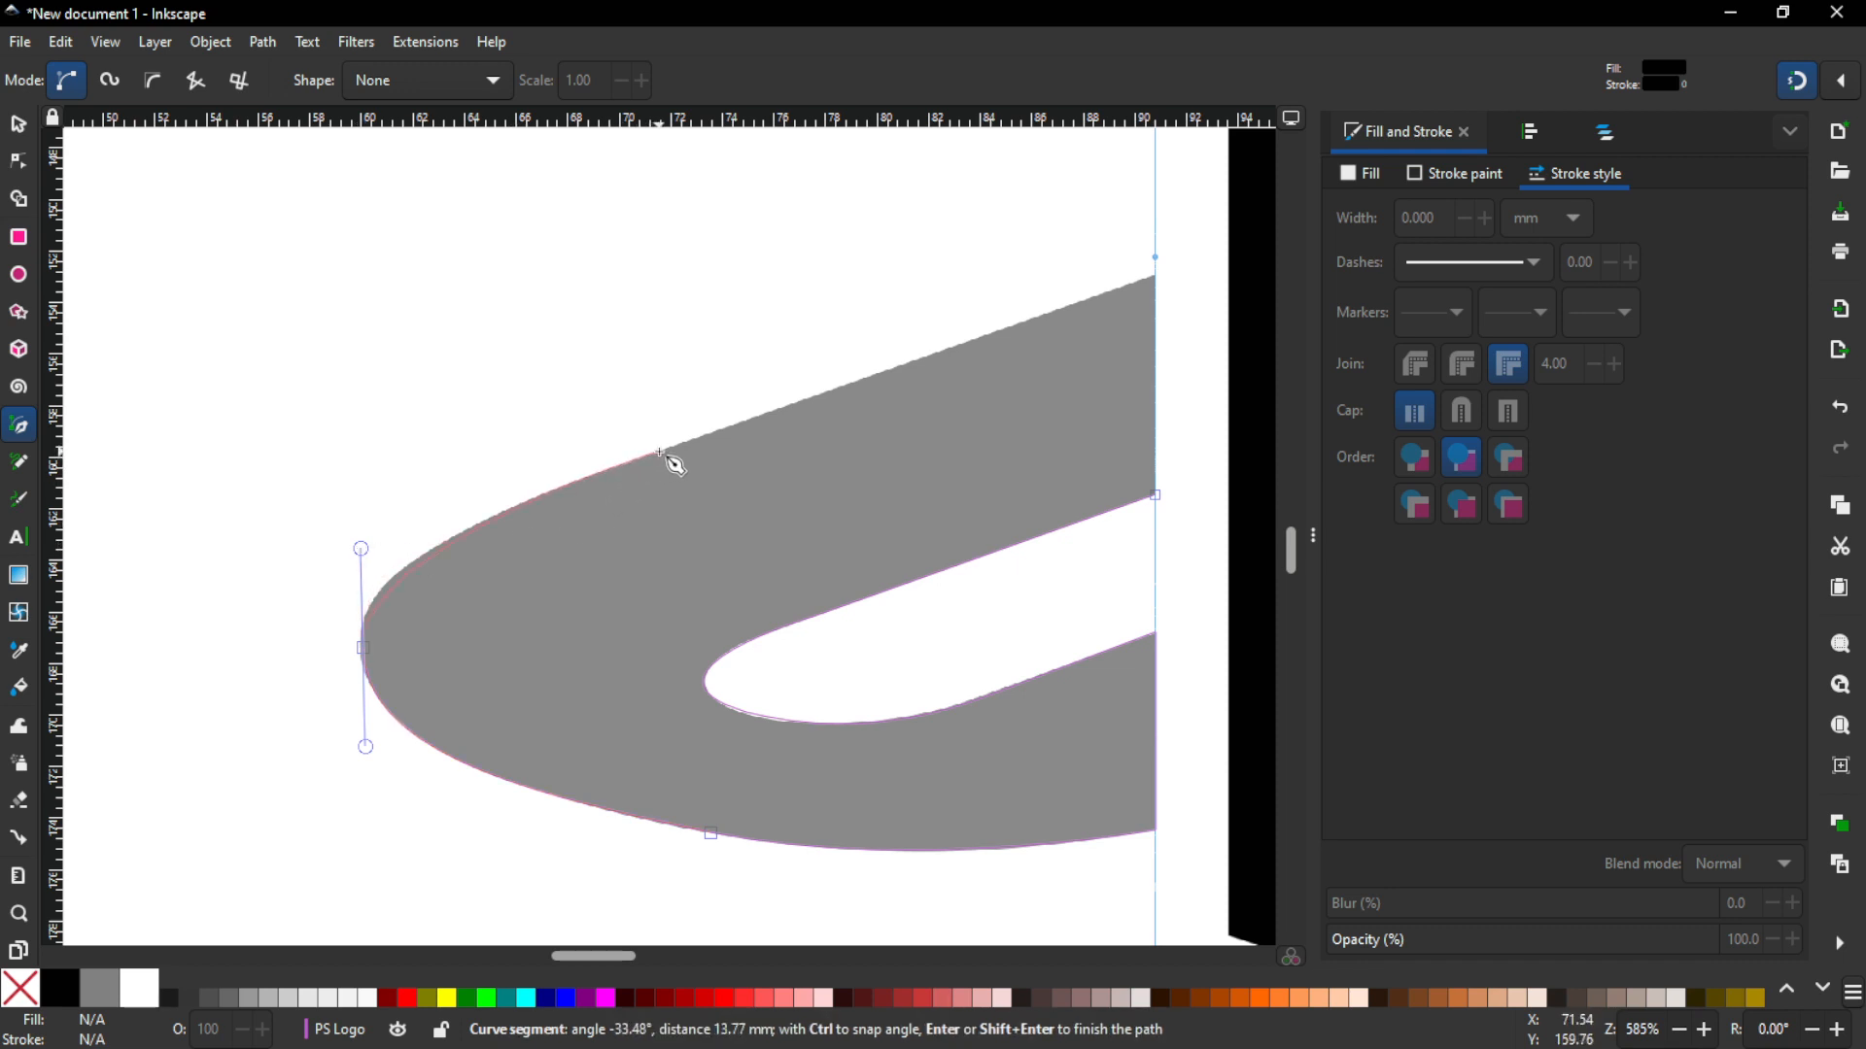
left_click_drag(661, 453, 770, 411)
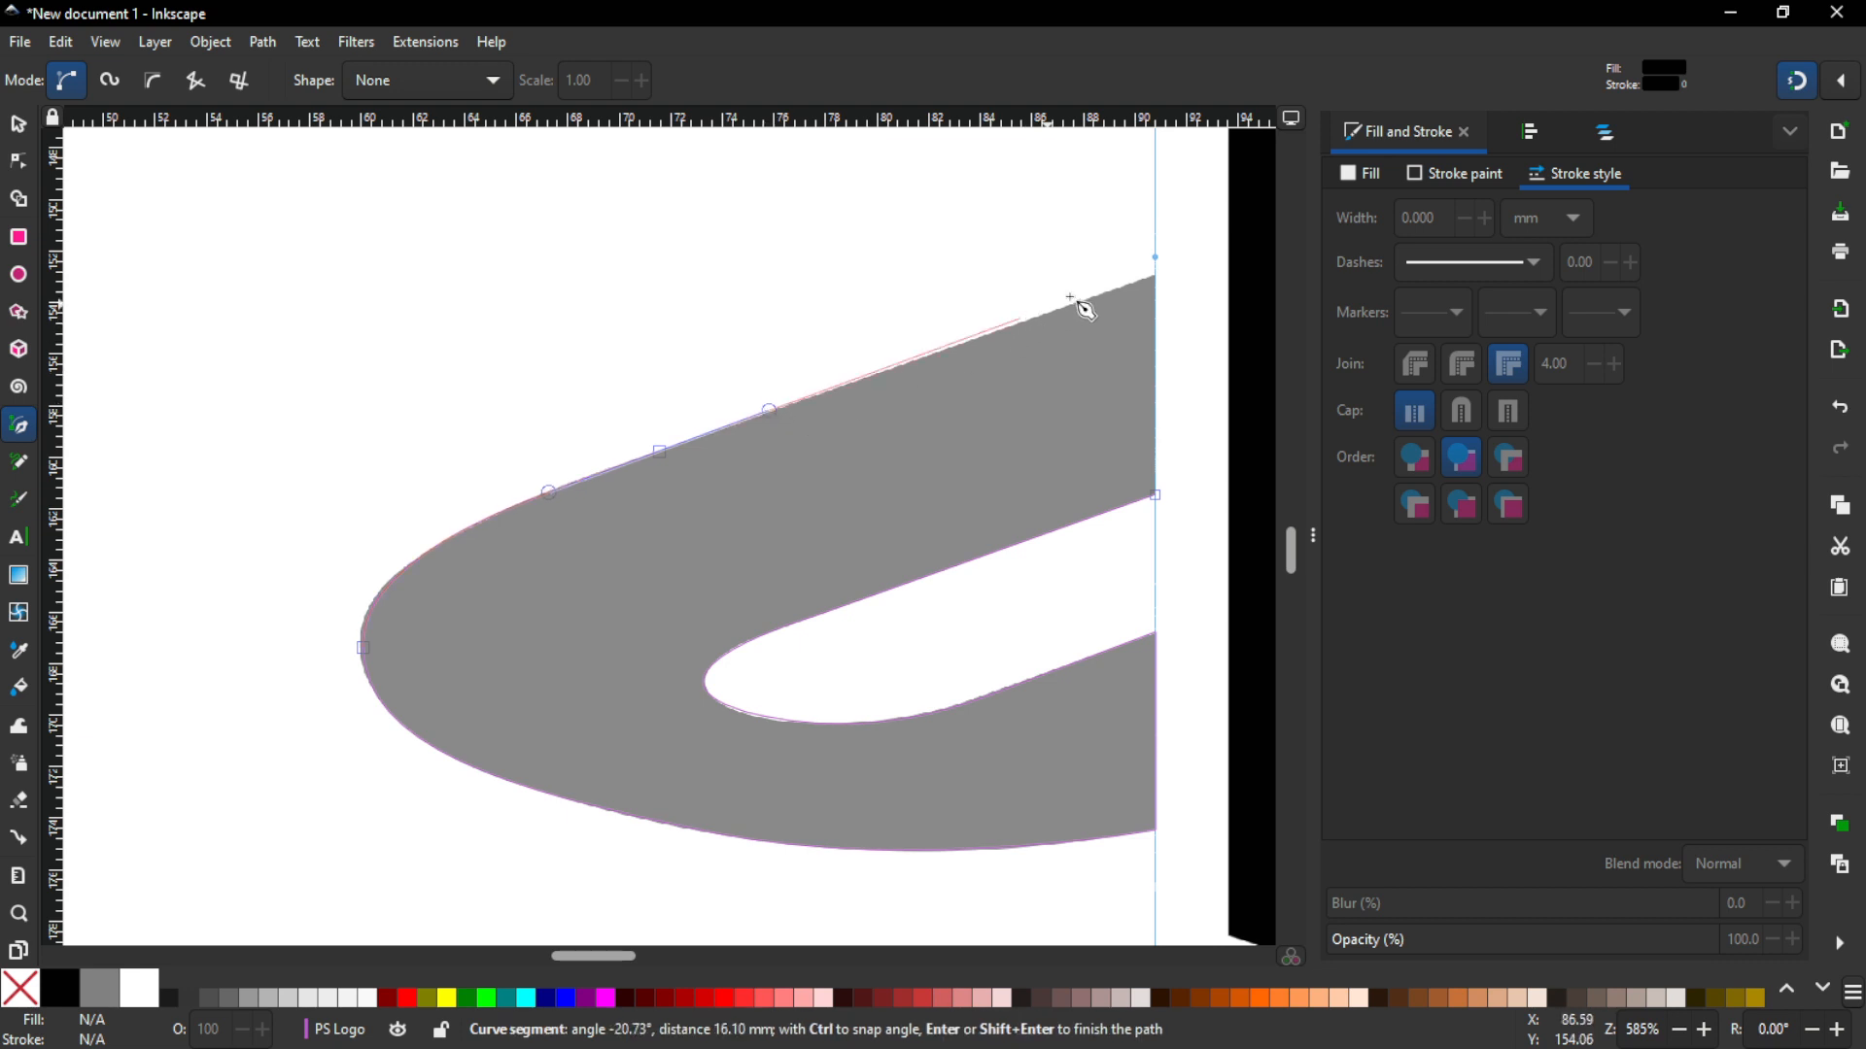
left_click(1154, 282)
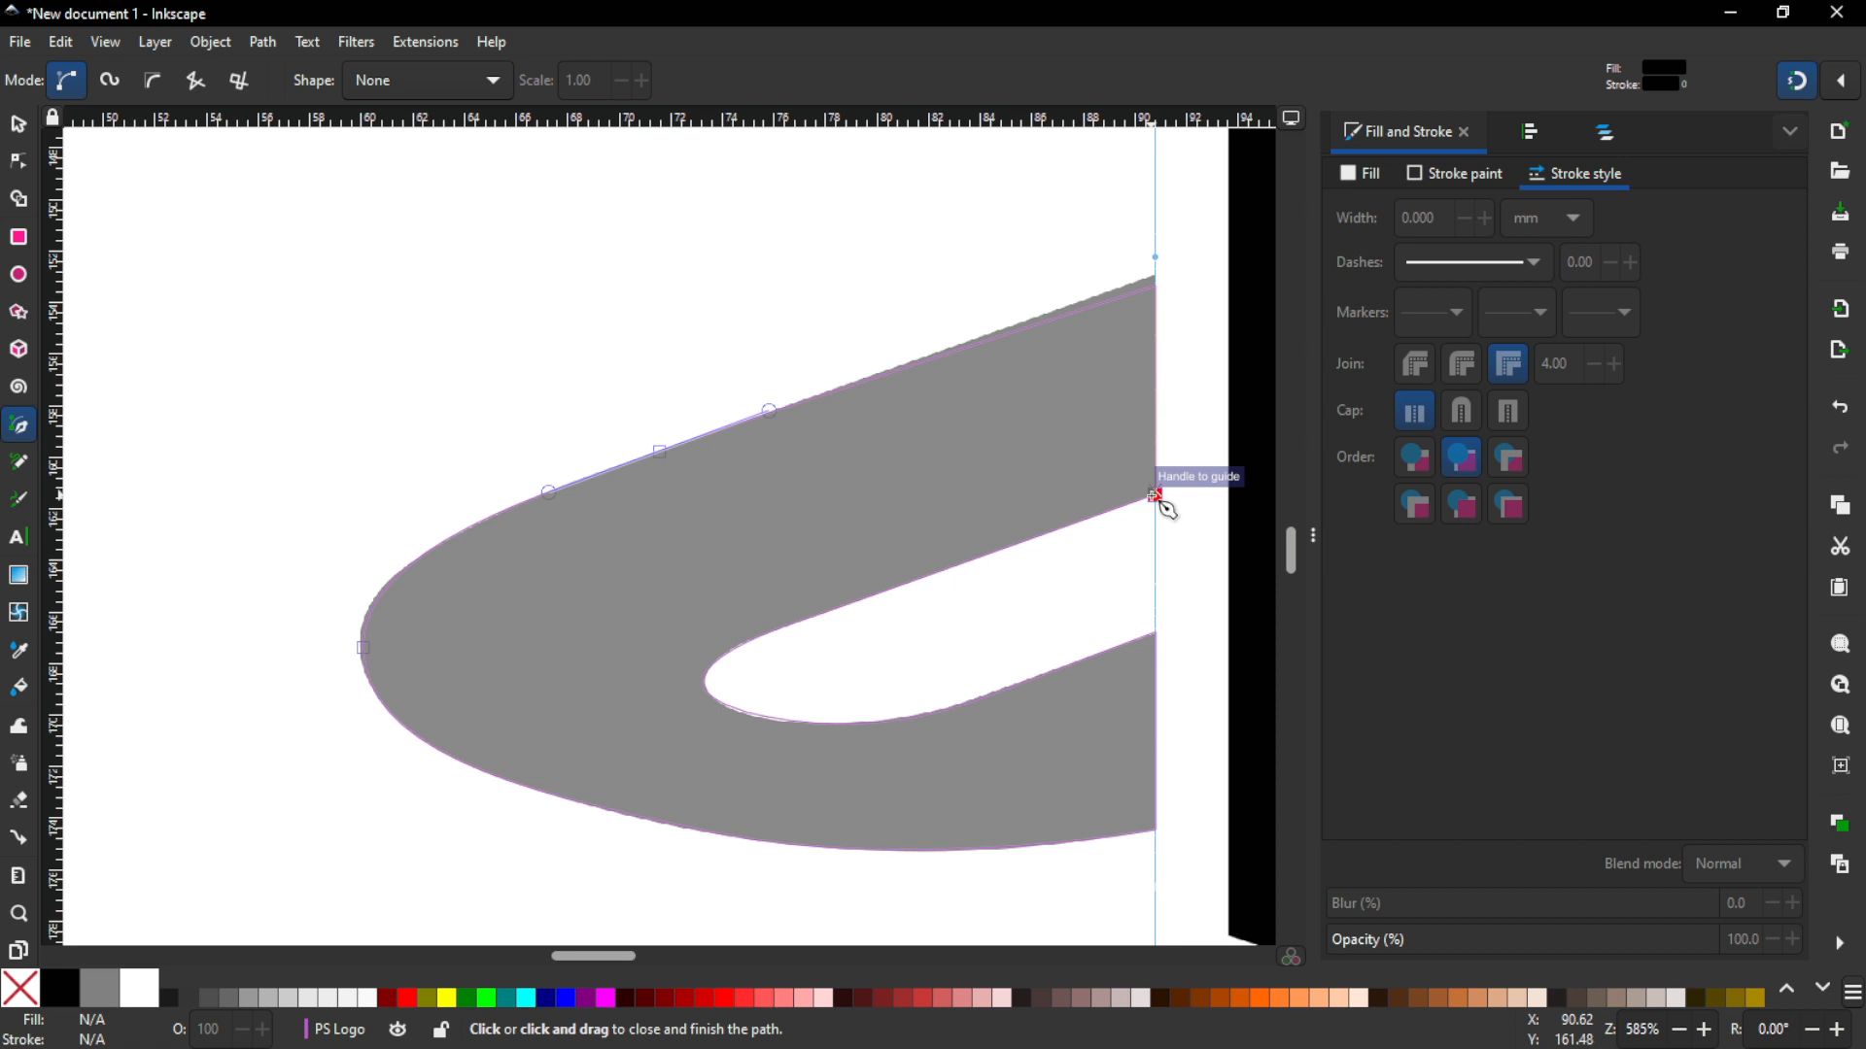
left_click(1155, 495)
Step: Set the new path's stroke width to 0.100 mm and its fill alpha to 0
scroll(1146, 350, "right", 2)
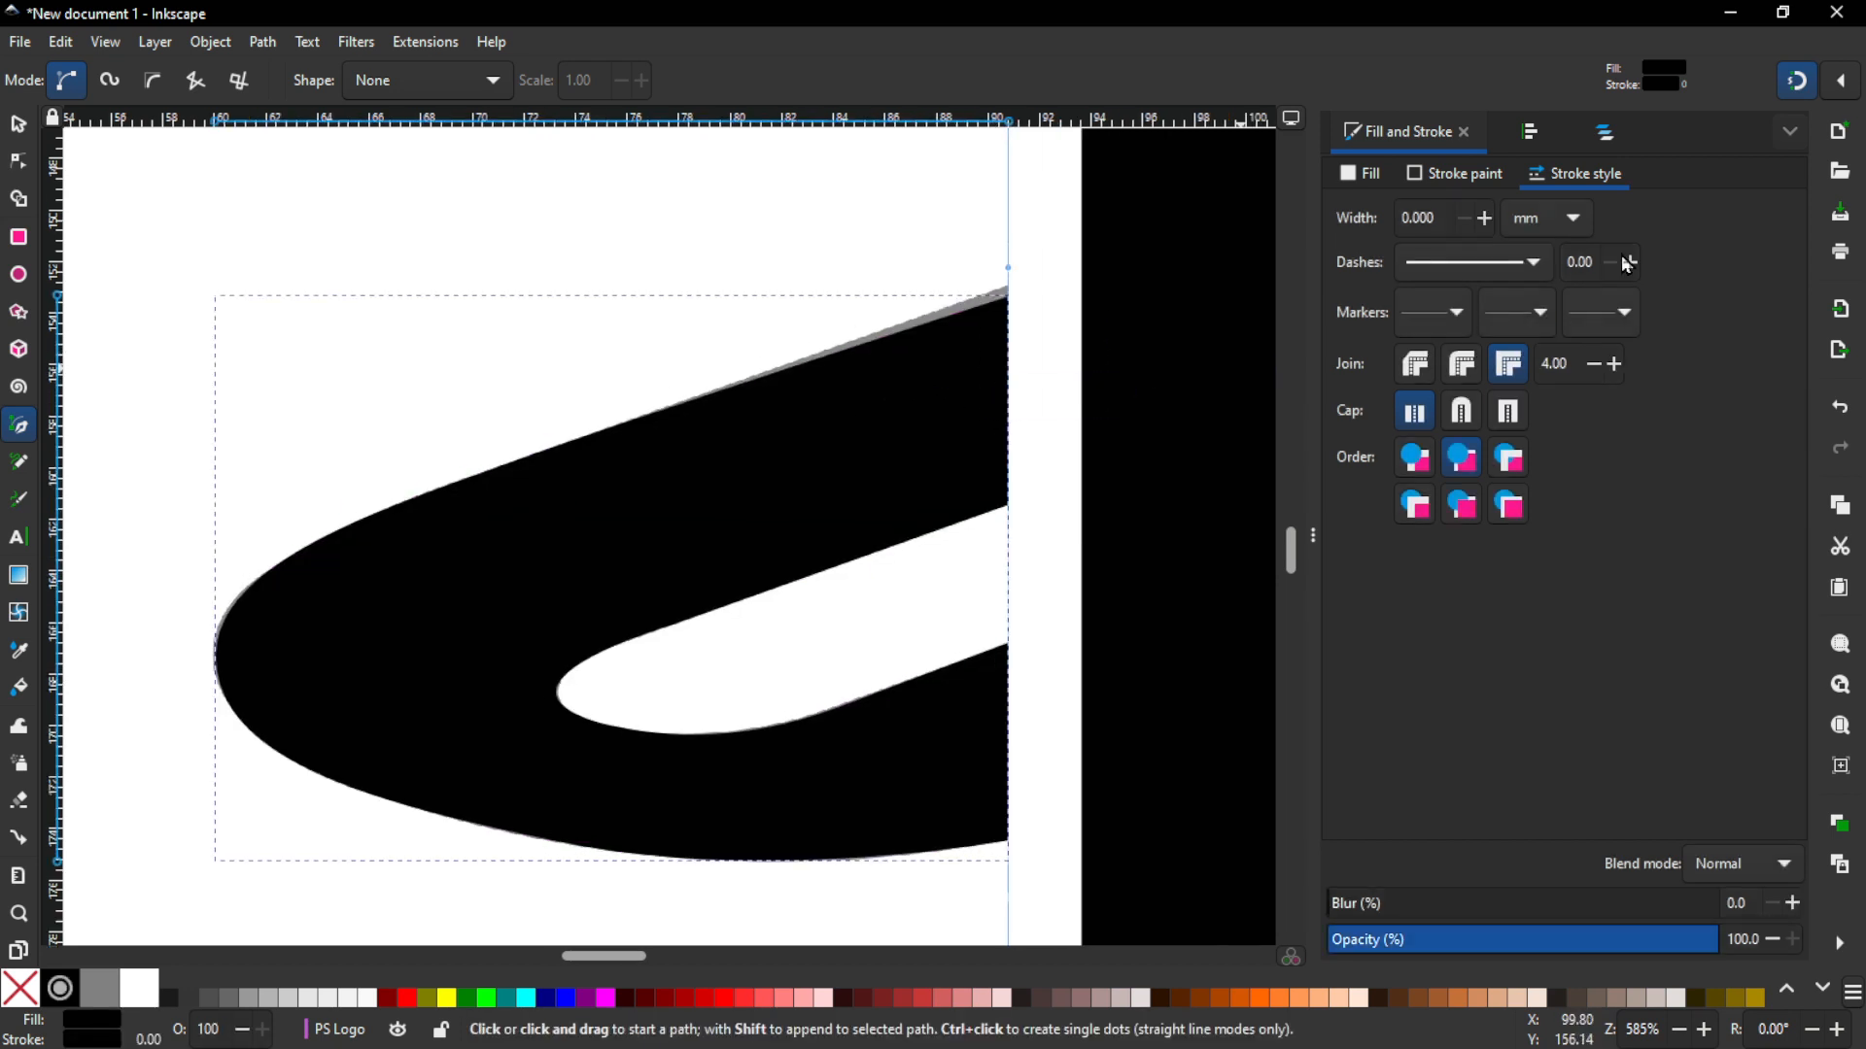
left_click(1484, 219)
left_click(1366, 175)
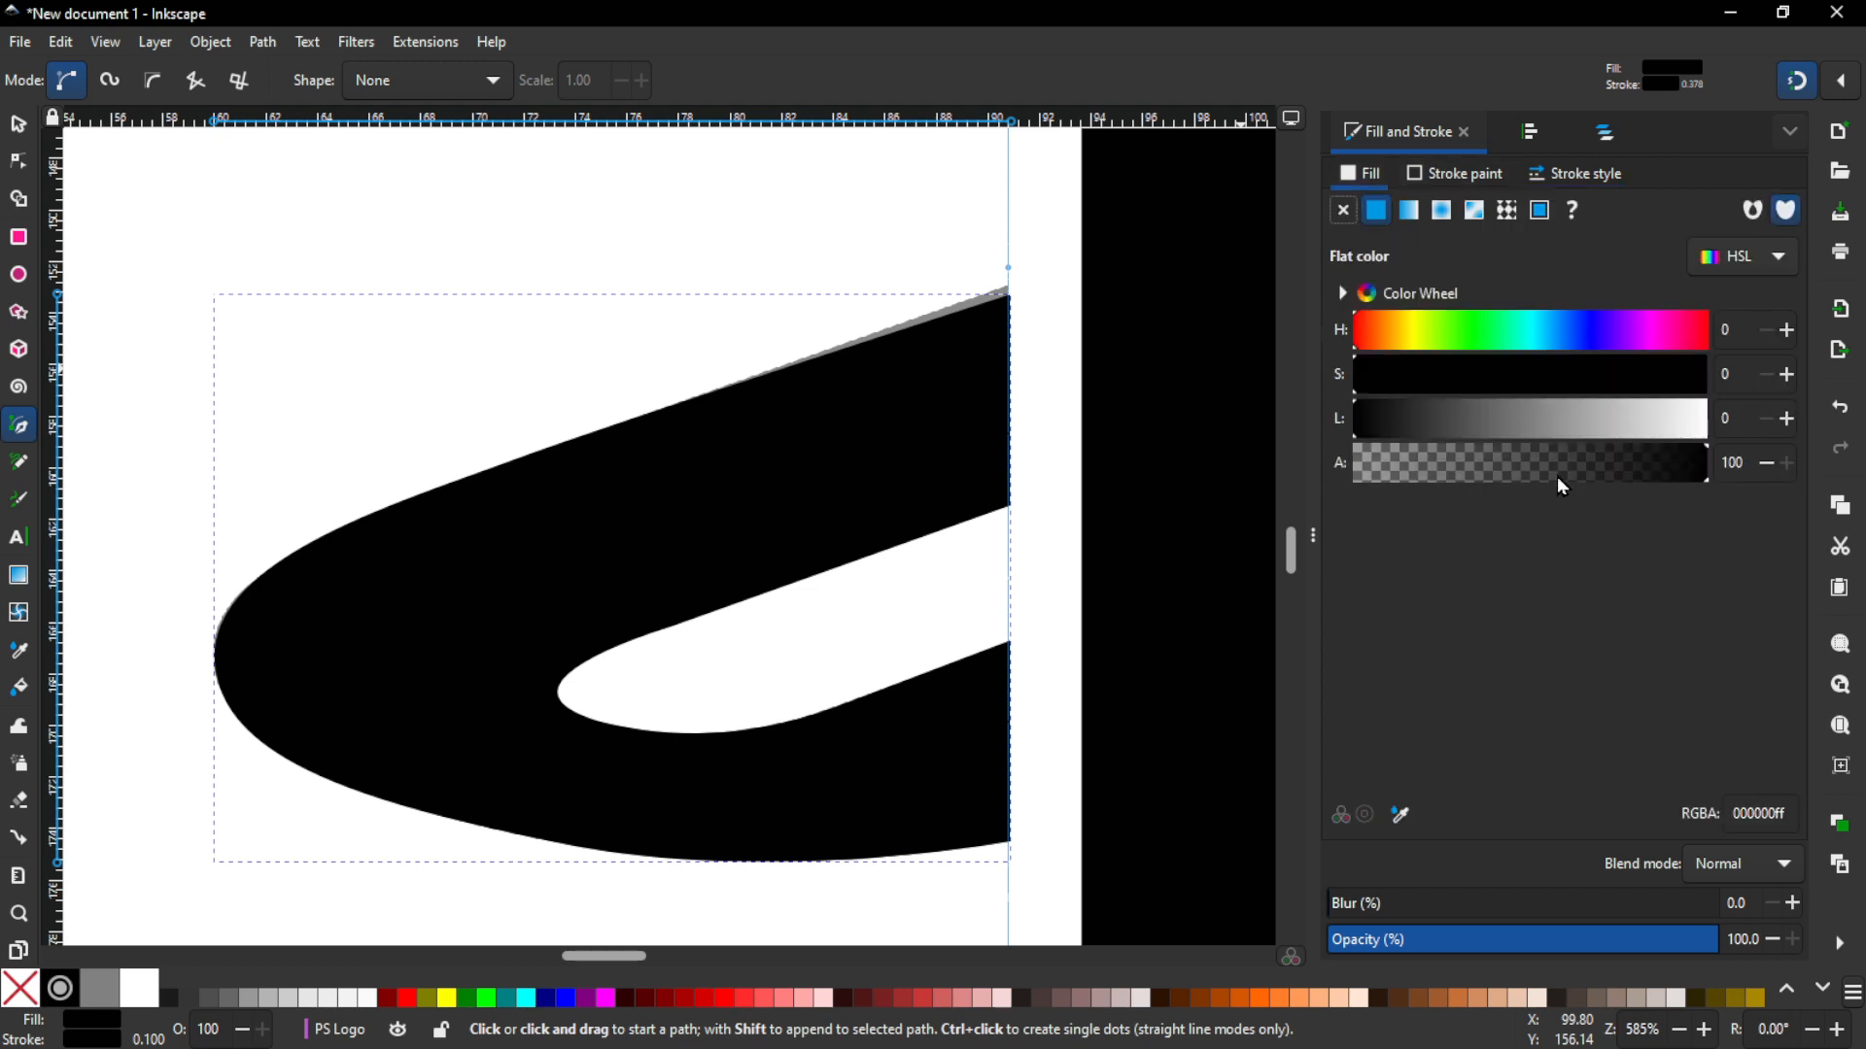
left_click_drag(1561, 486, 1179, 450)
scroll(685, 444, "right", 2)
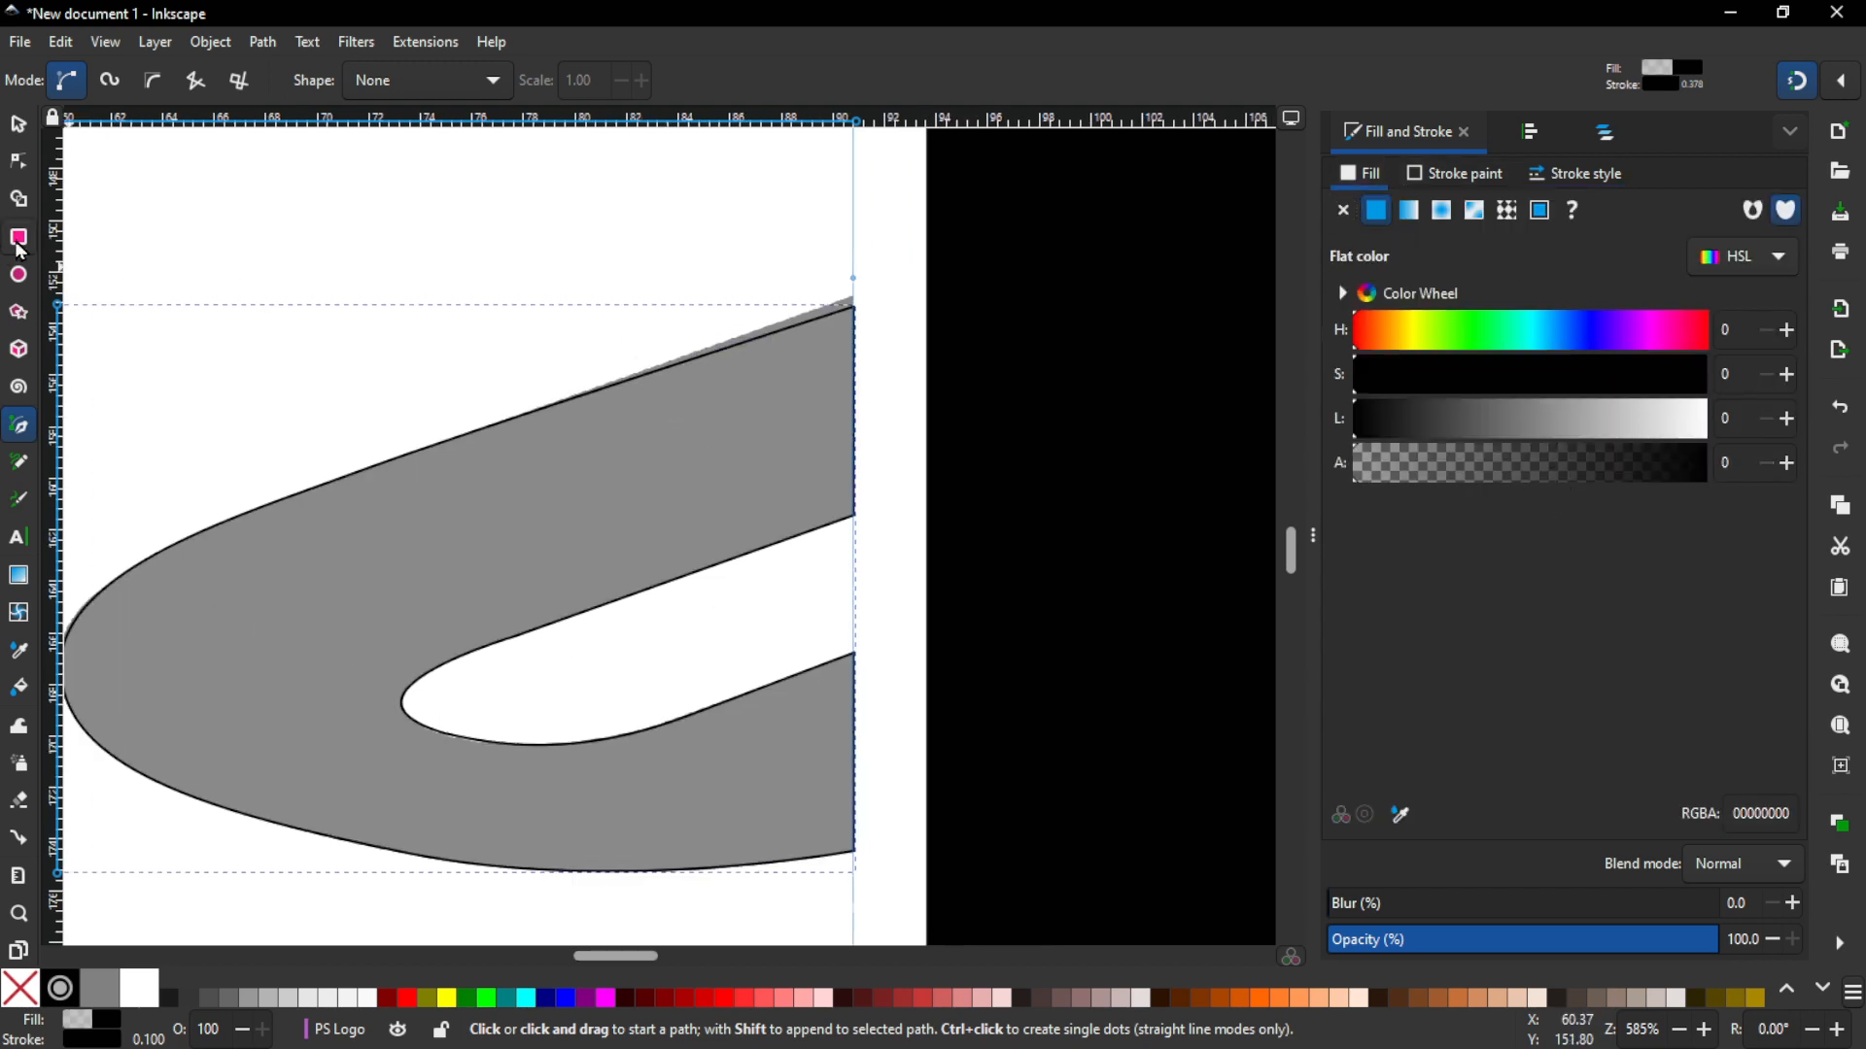
Step: Move the left half's upper-right corner node up onto the reference corner, at about X 90.800, Y 152.920 mm
left_click(18, 162)
scroll(583, 384, "up", 2)
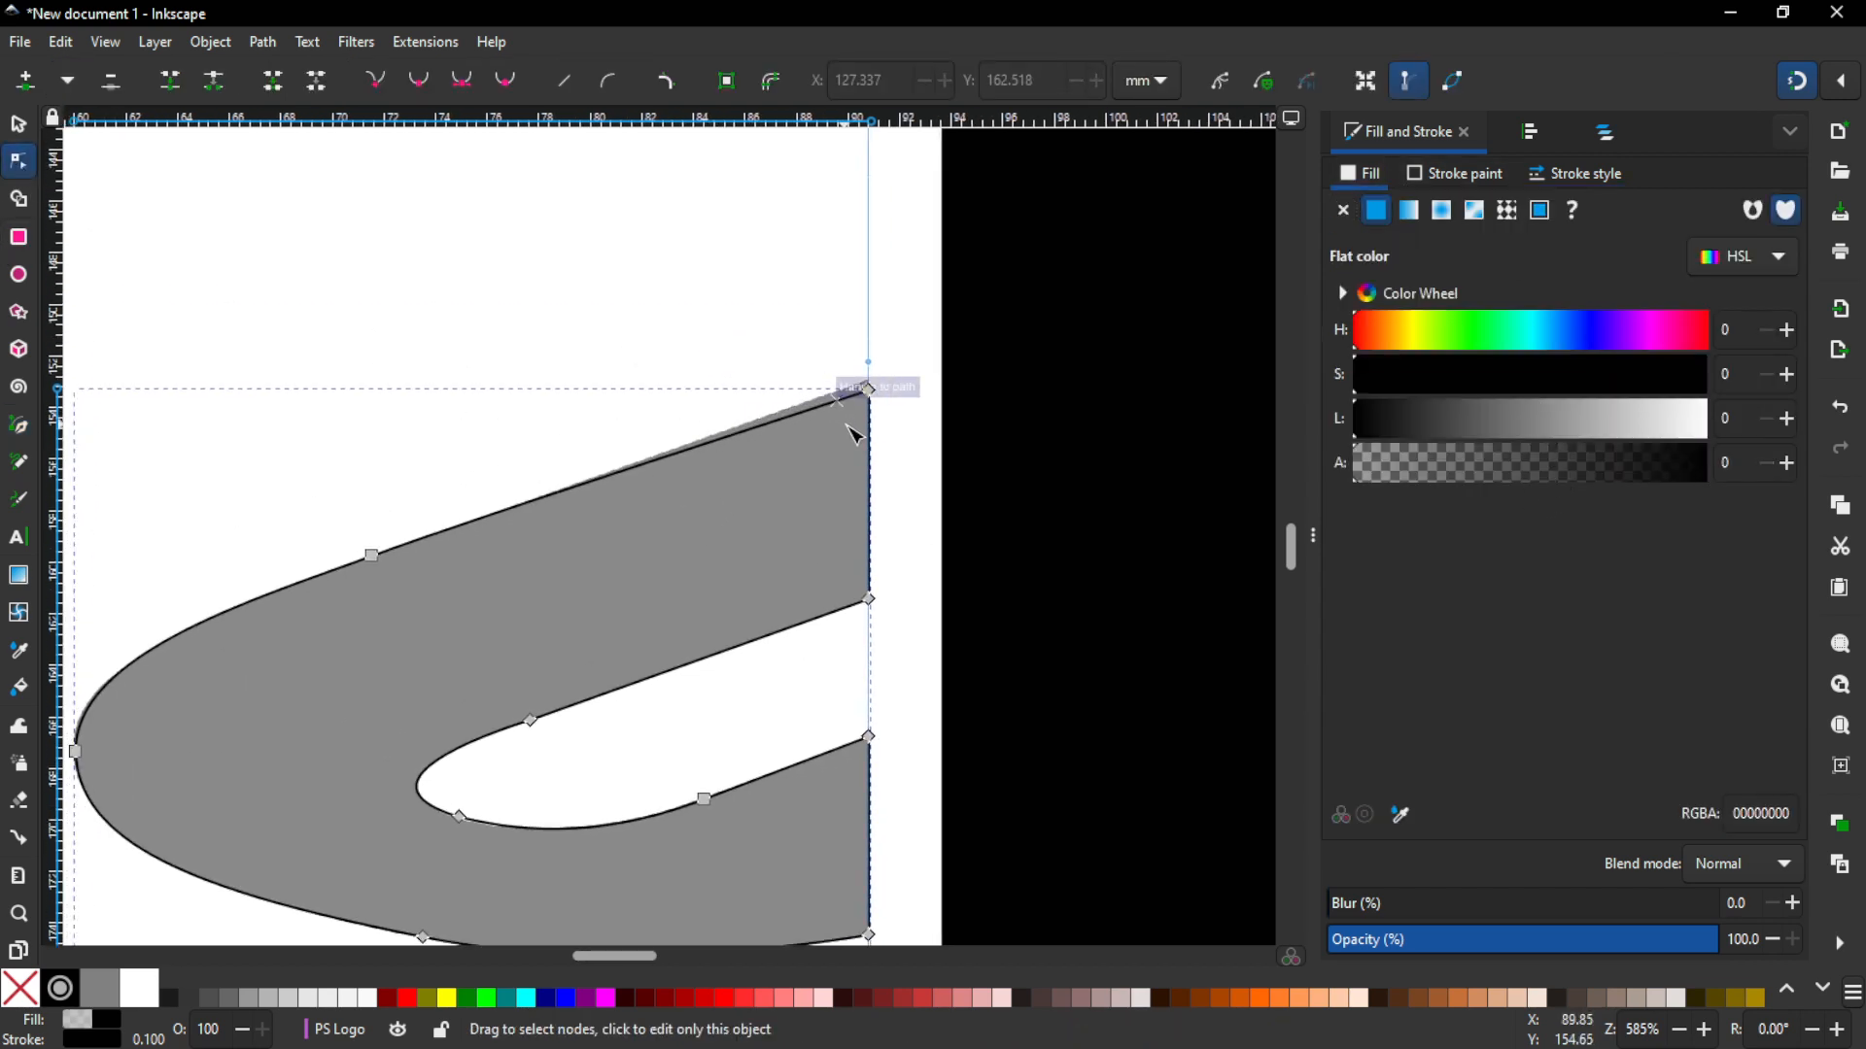
scroll(863, 413, "up", 4)
key("a")
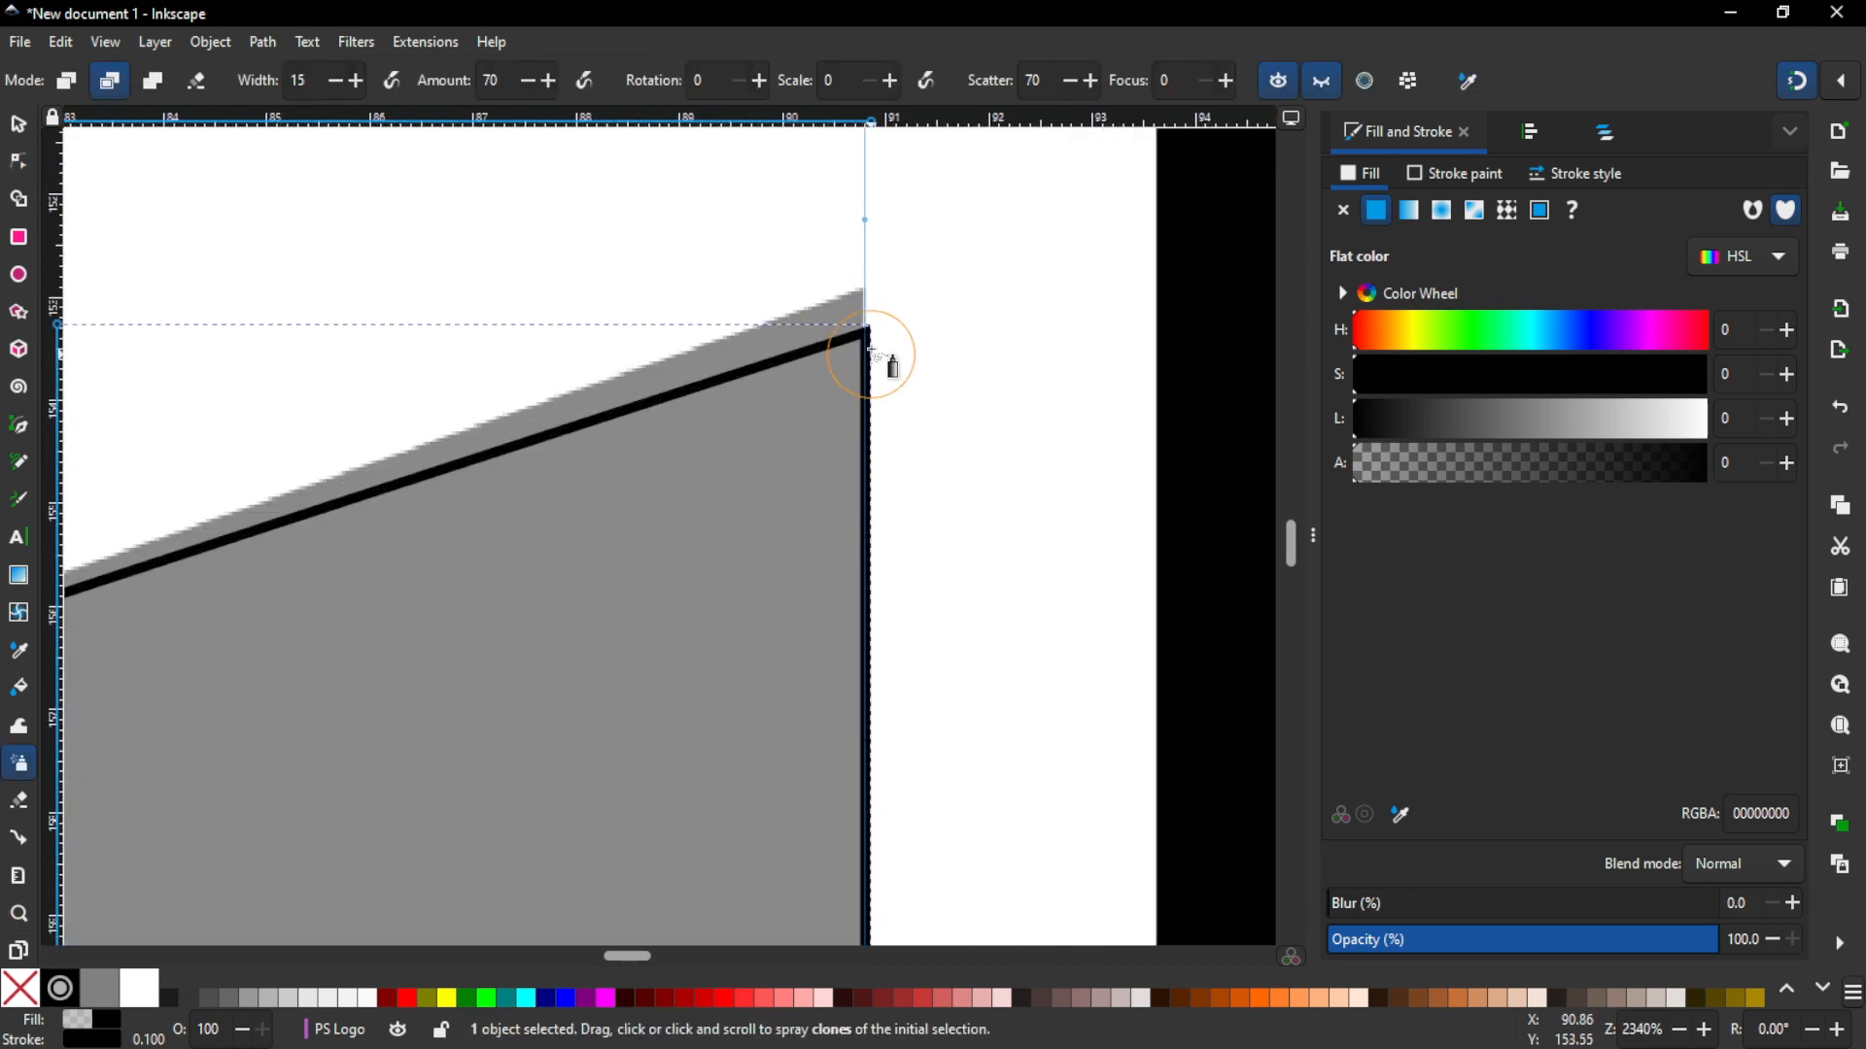
left_click(20, 162)
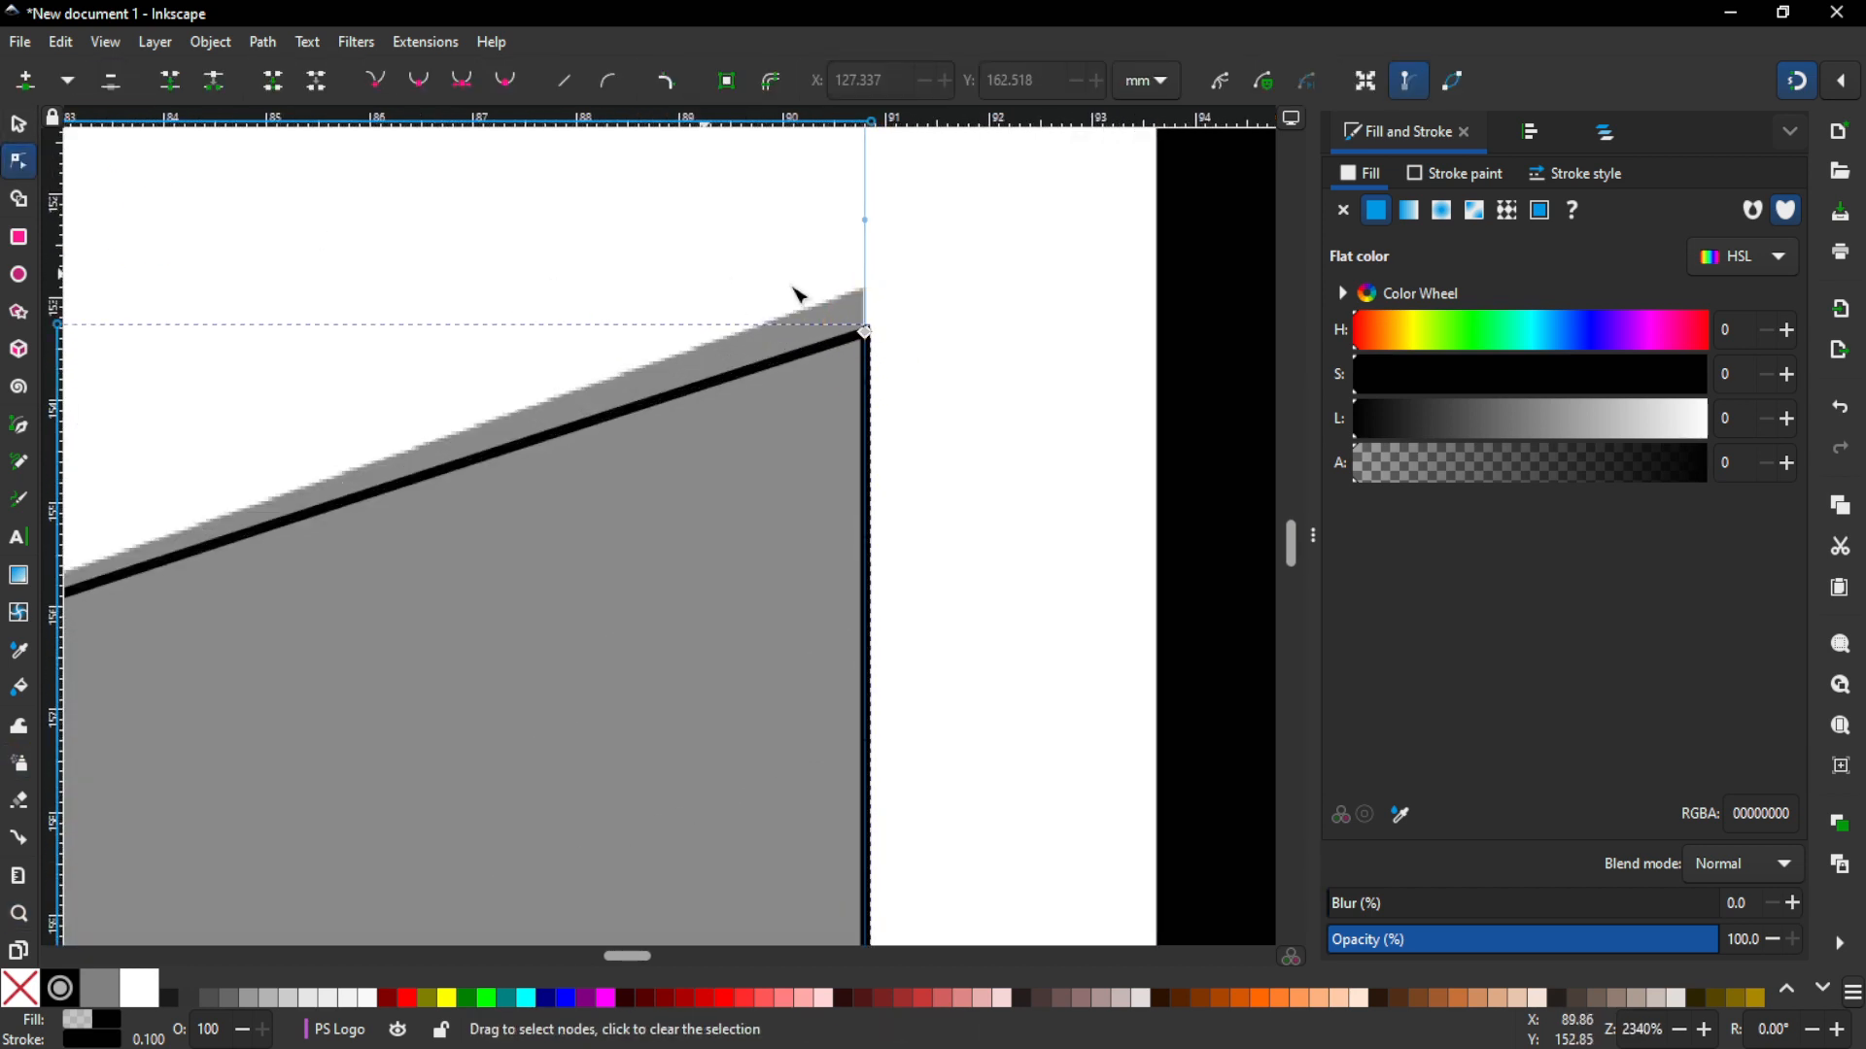
left_click_drag(866, 331, 865, 292)
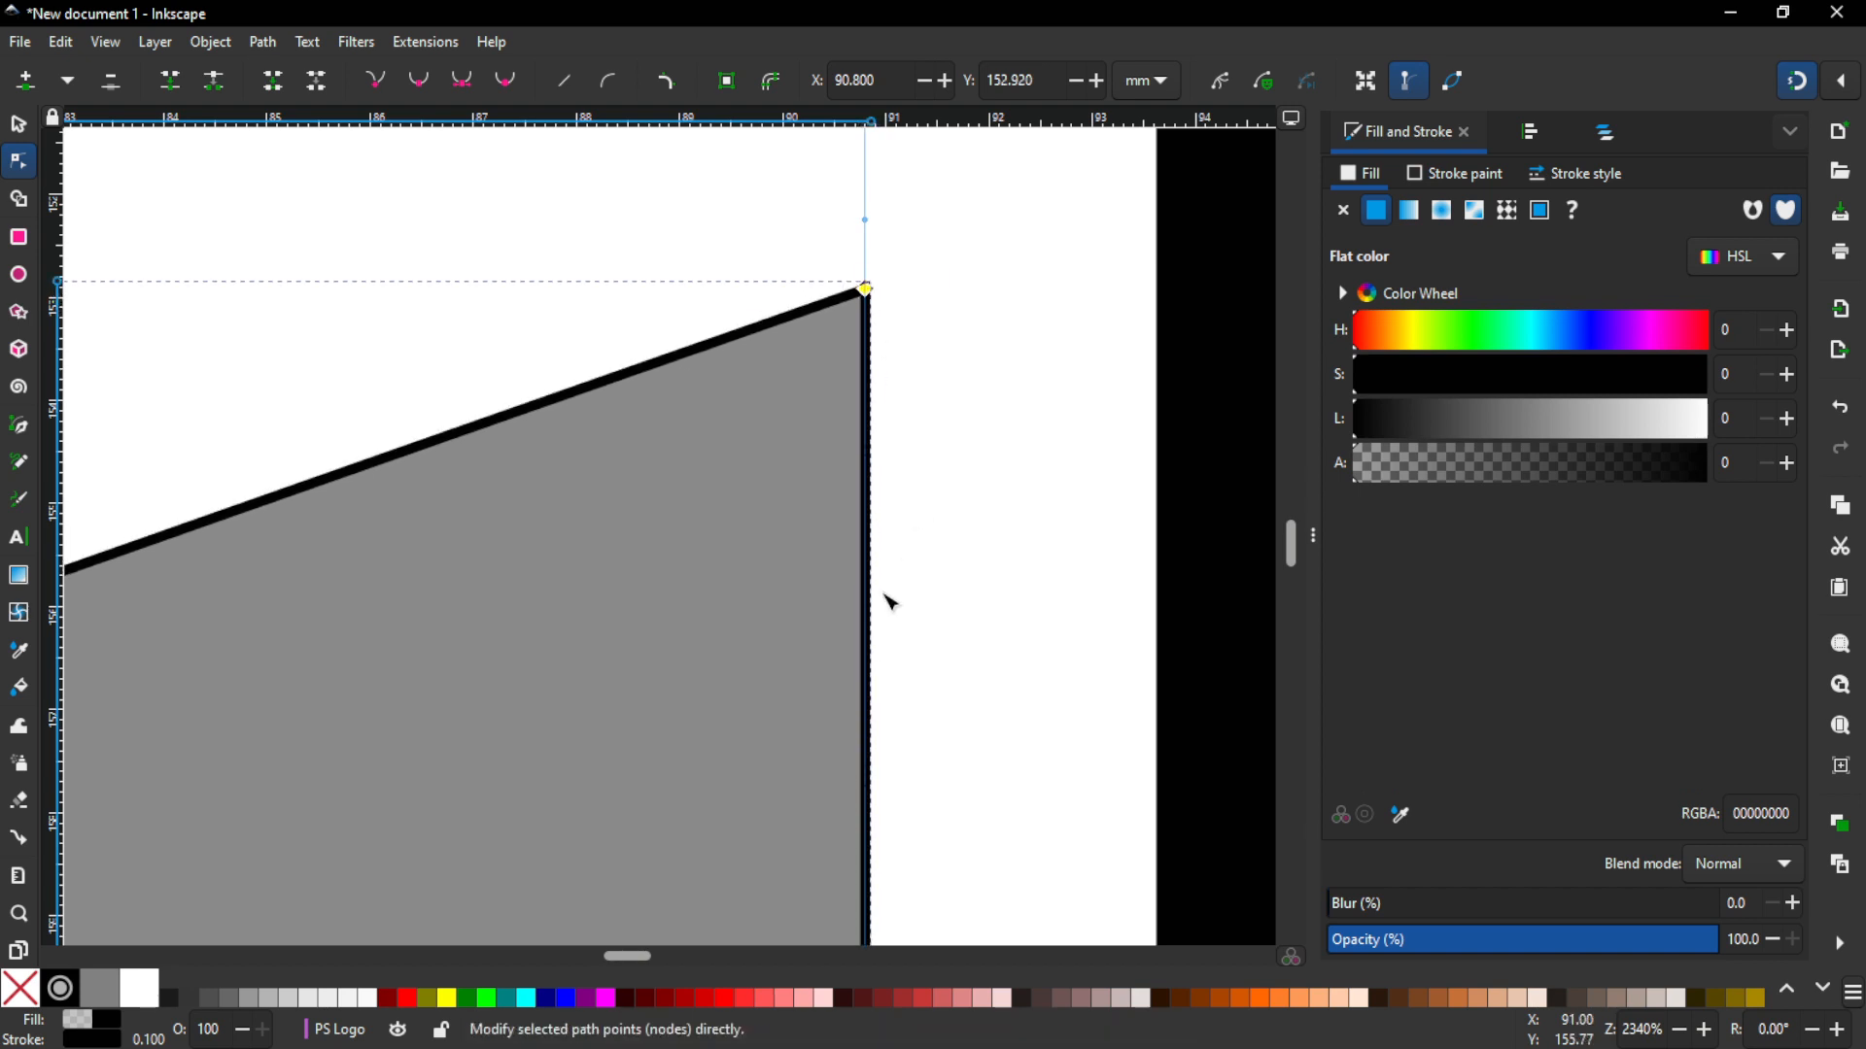
Step: Move the node at the rounded left end outward onto the reference edge, at about X 59.961, Y 167.345 mm
key("space")
key("space")
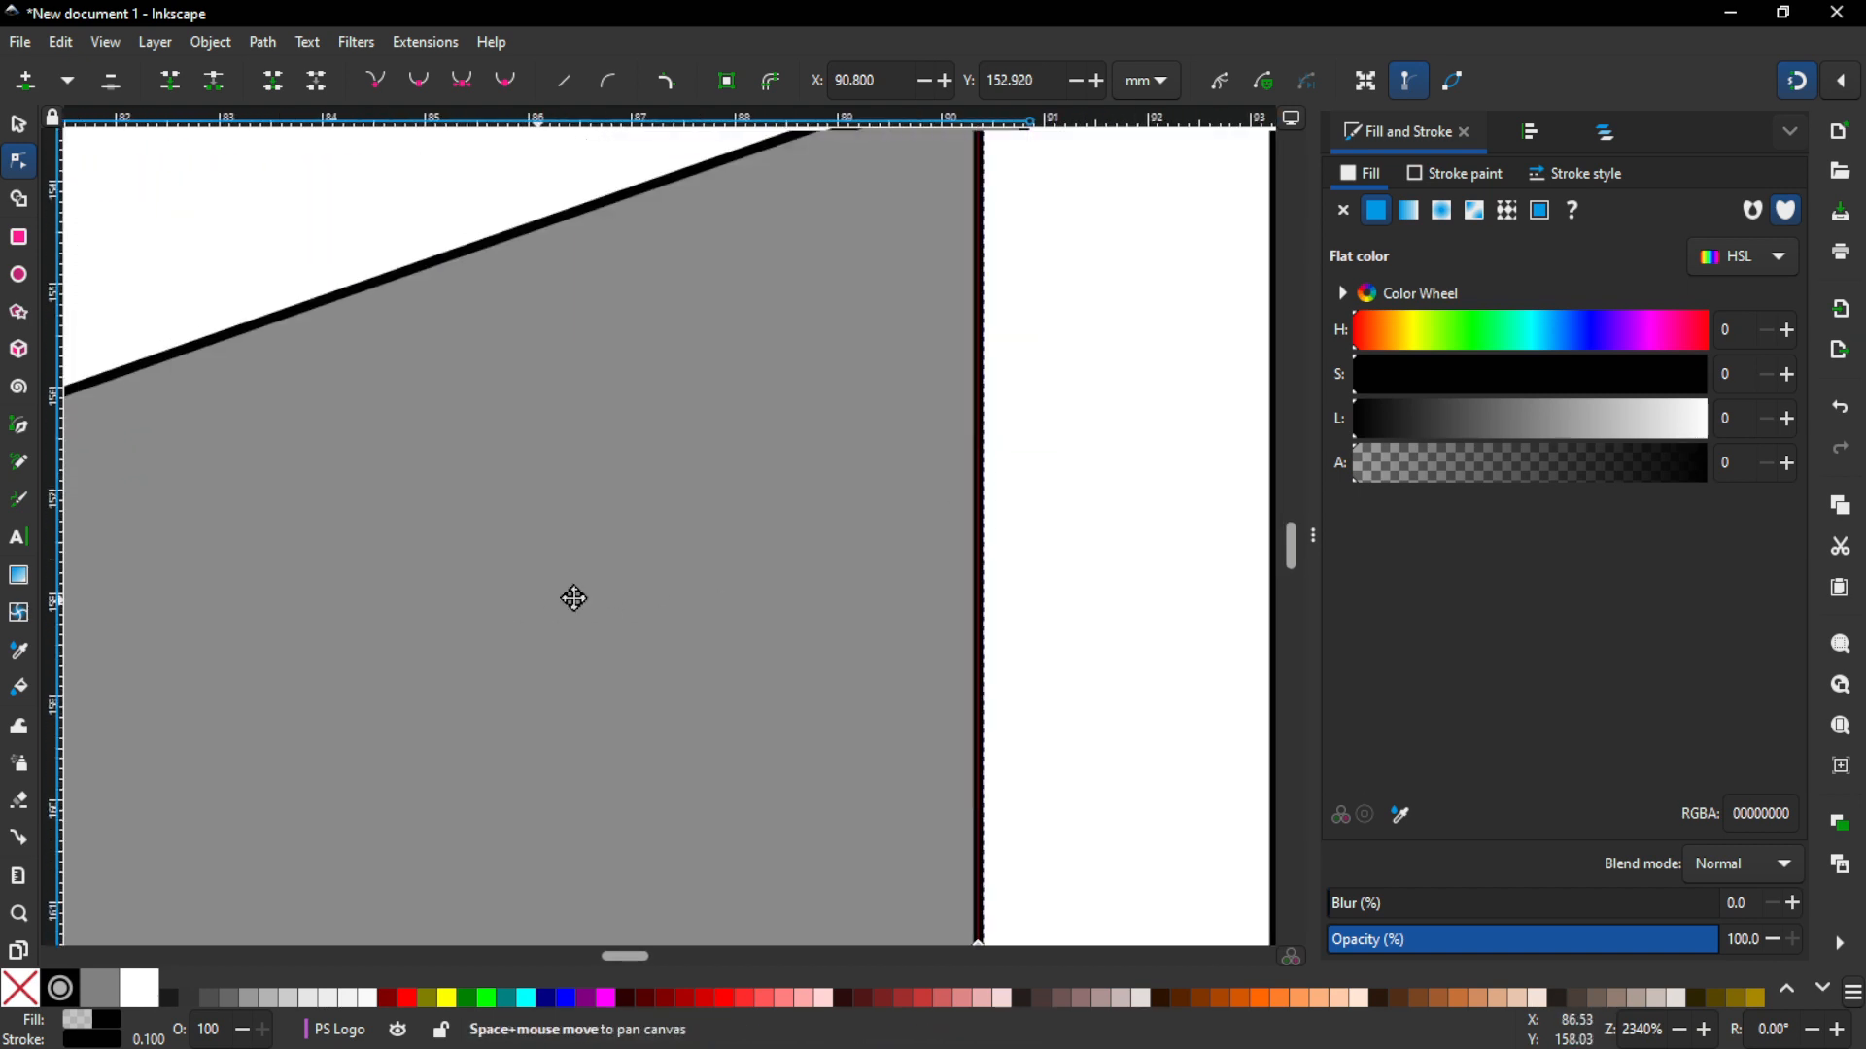
key("space")
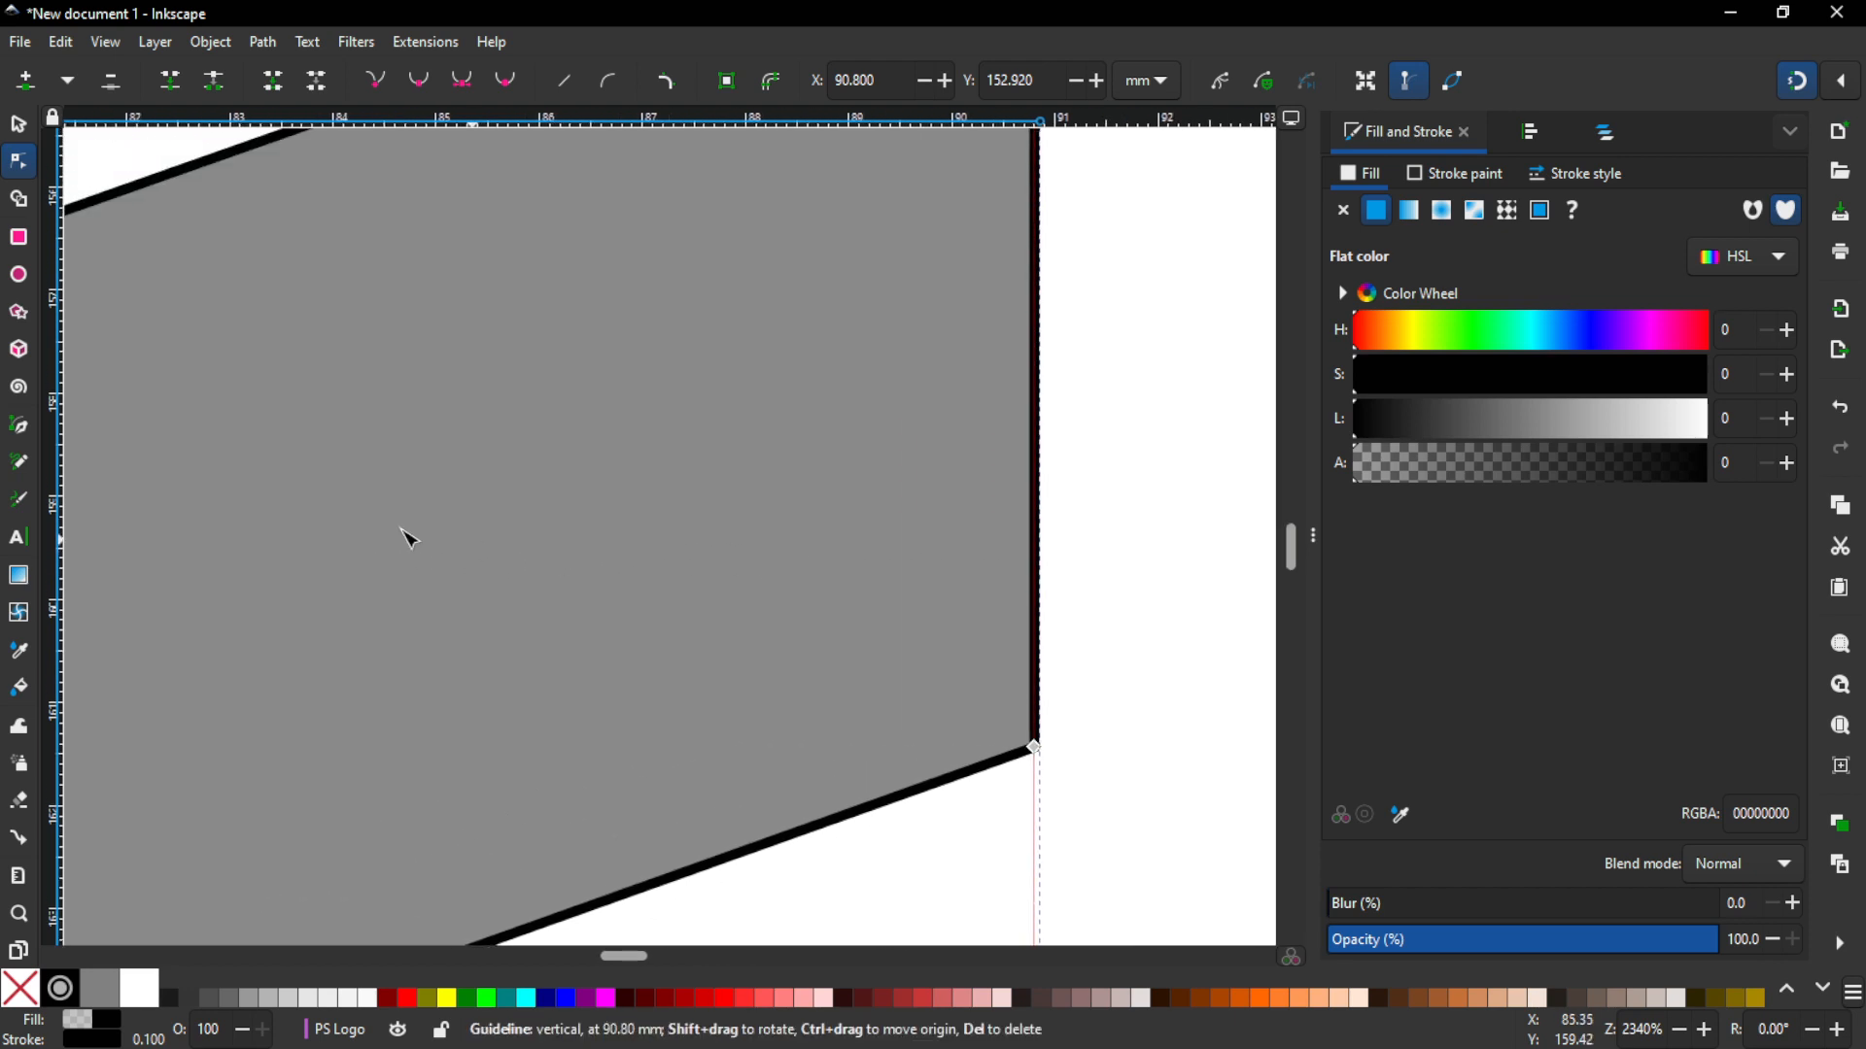
key("space")
key("space")
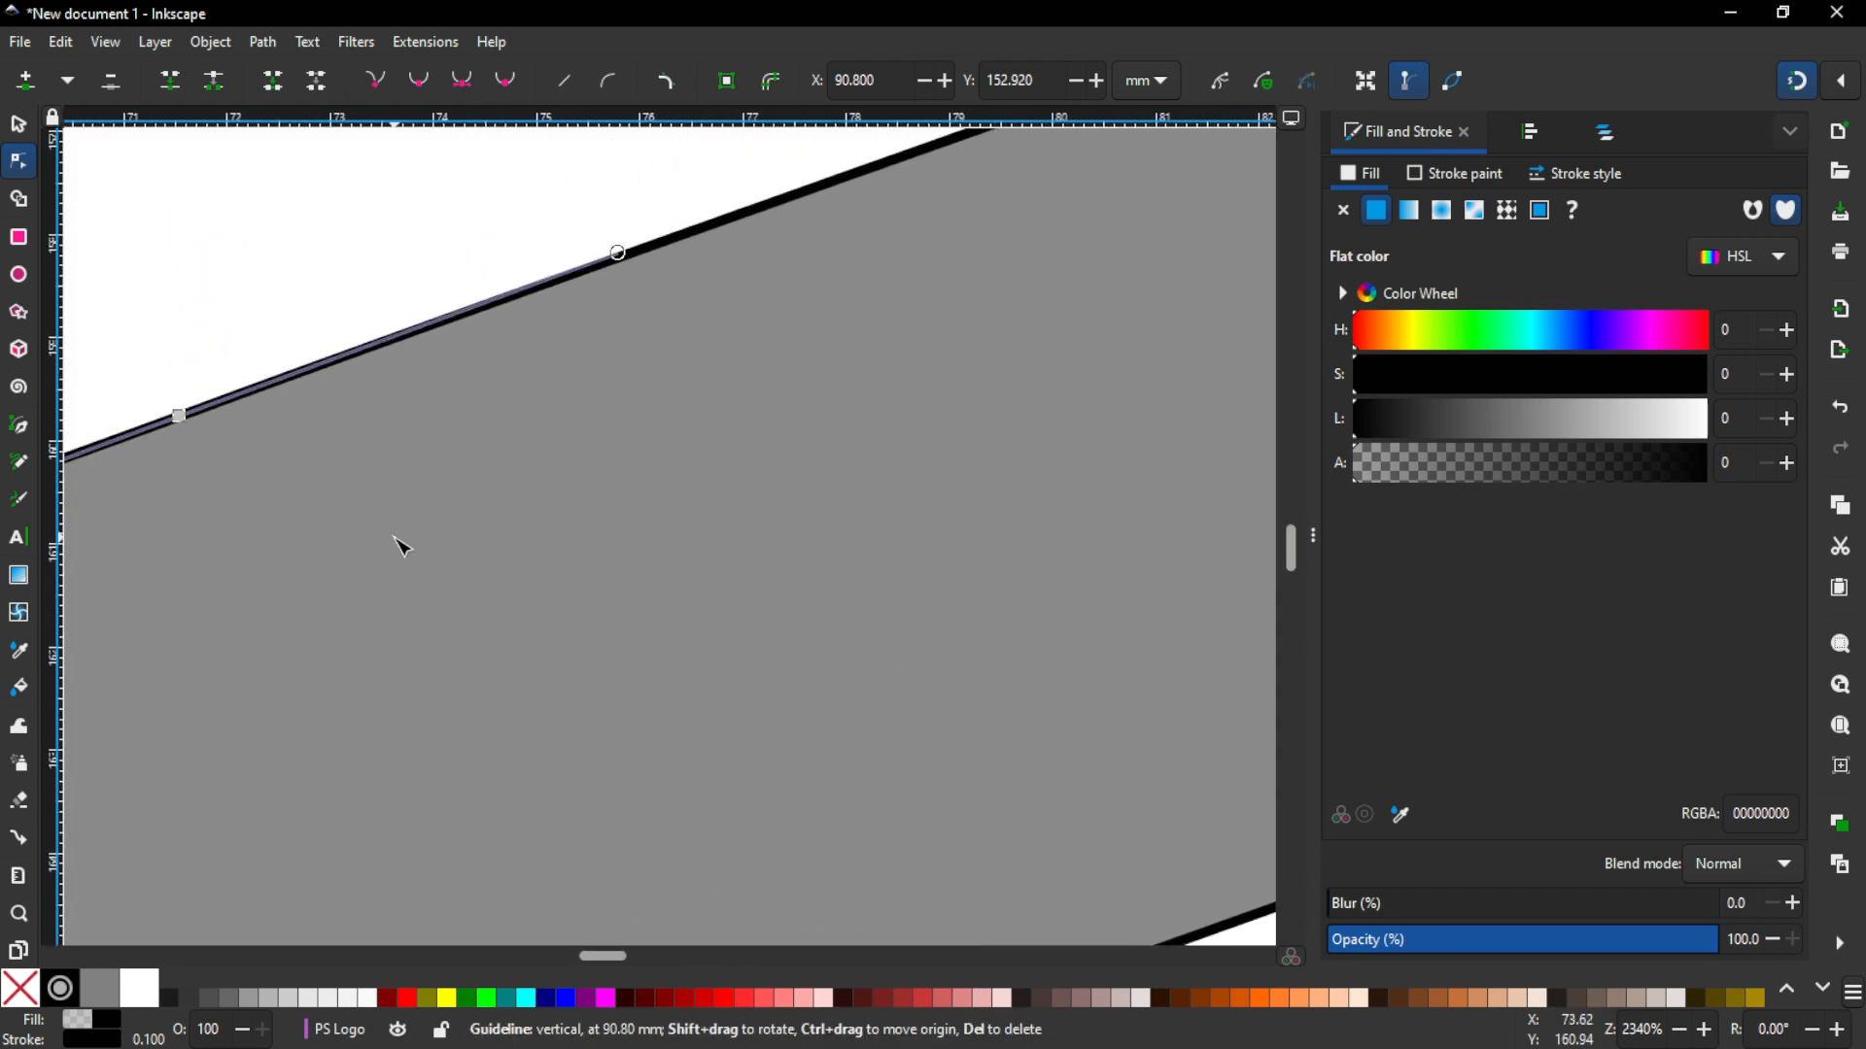
key("space")
key("space")
key("space")
key("space")
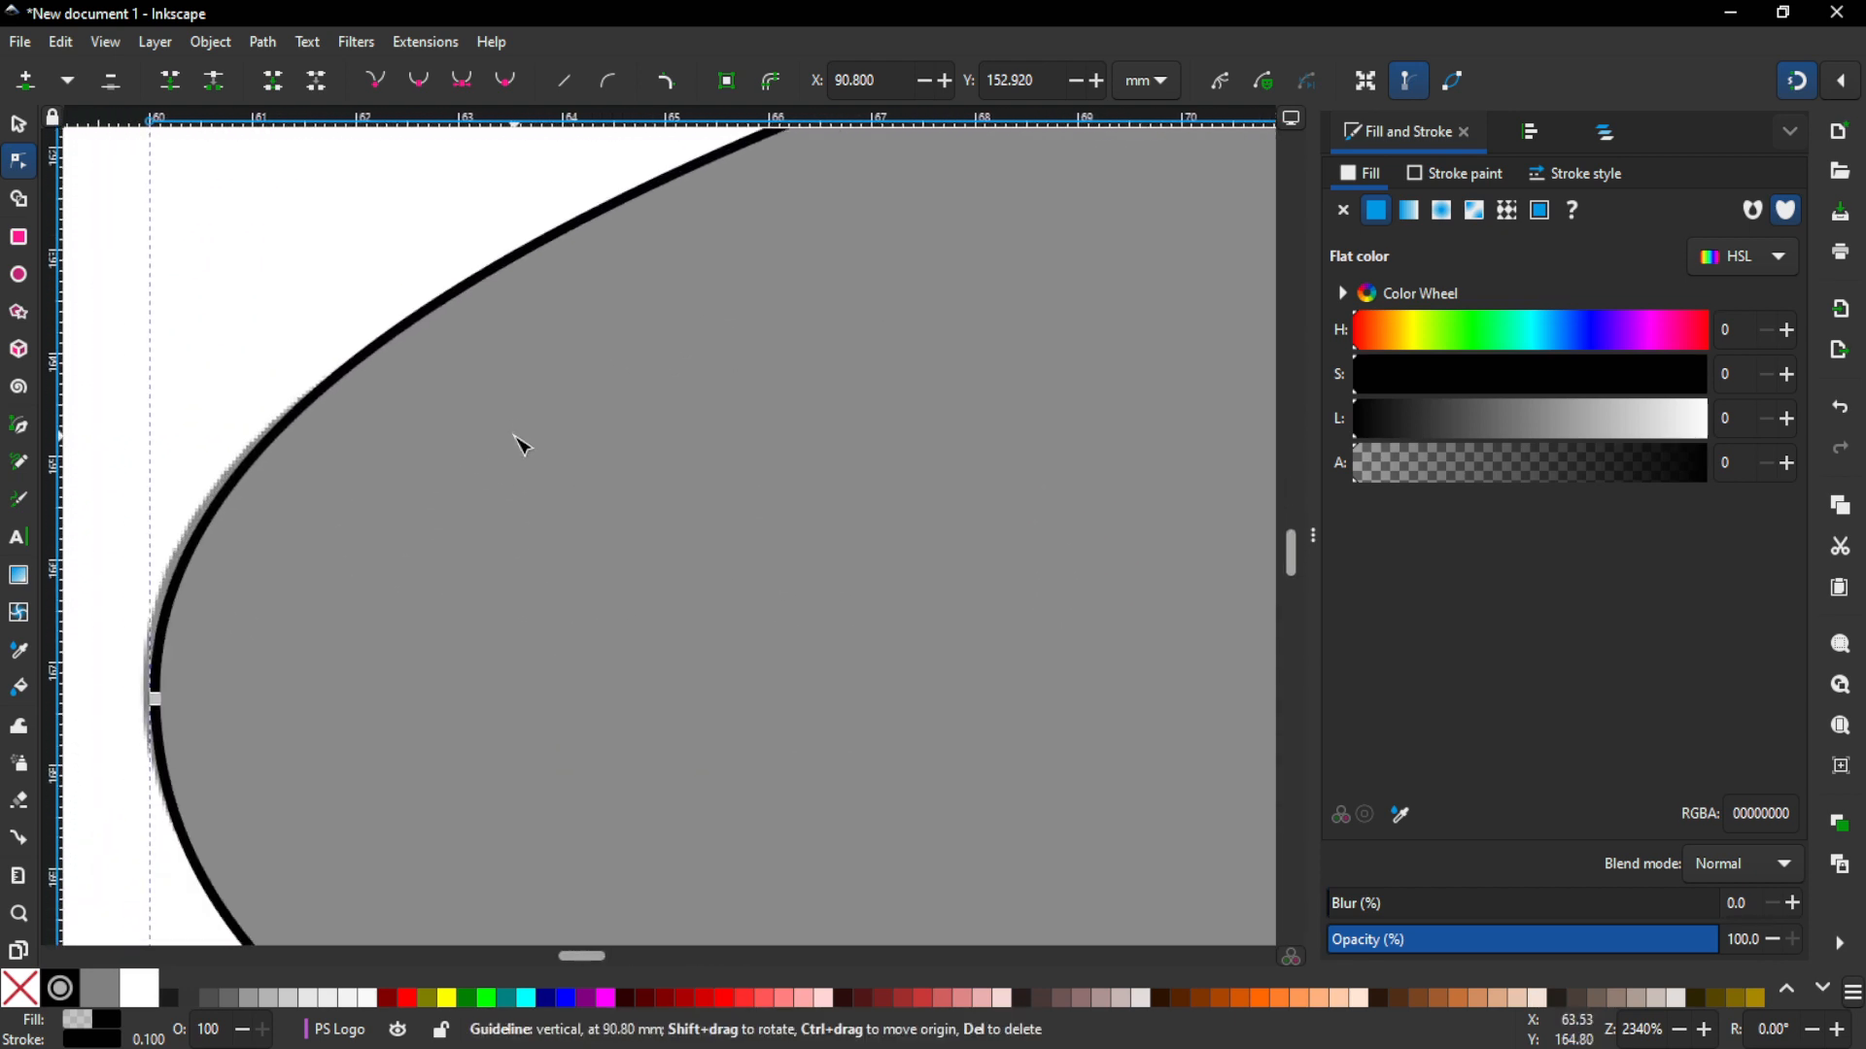
key("space")
key("space")
left_click_drag(240, 522, 225, 518)
key("ctrl+z")
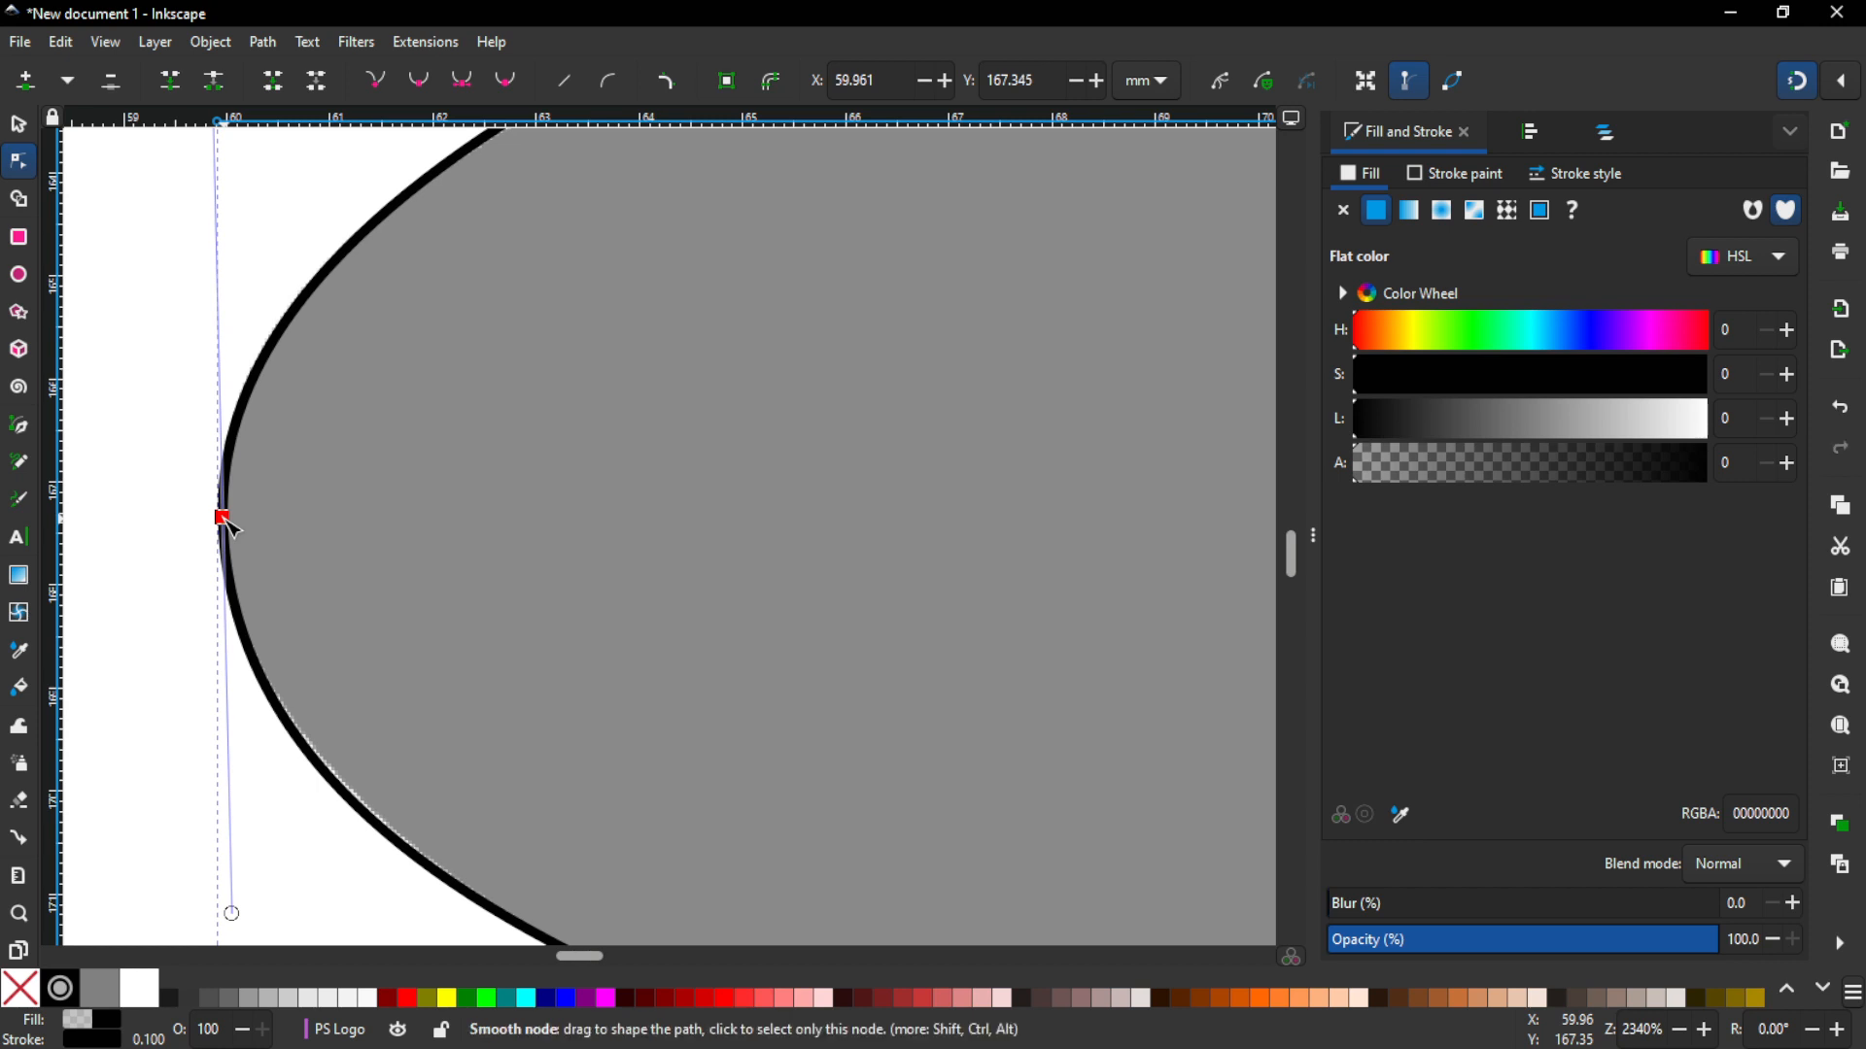
Step: Move the node on the slot's lower-left curve about 0.08 mm down onto the reference edge
left_click_drag(567, 696, 538, 454)
left_click_drag(761, 650, 171, 432)
mouse_move(1069, 618)
left_mouse_down()
mouse_move(622, 530)
mouse_move(683, 546)
left_mouse_up()
mouse_move(957, 564)
left_mouse_down()
mouse_move(645, 671)
mouse_move(438, 680)
left_mouse_up()
left_click_drag(824, 619, 865, 878)
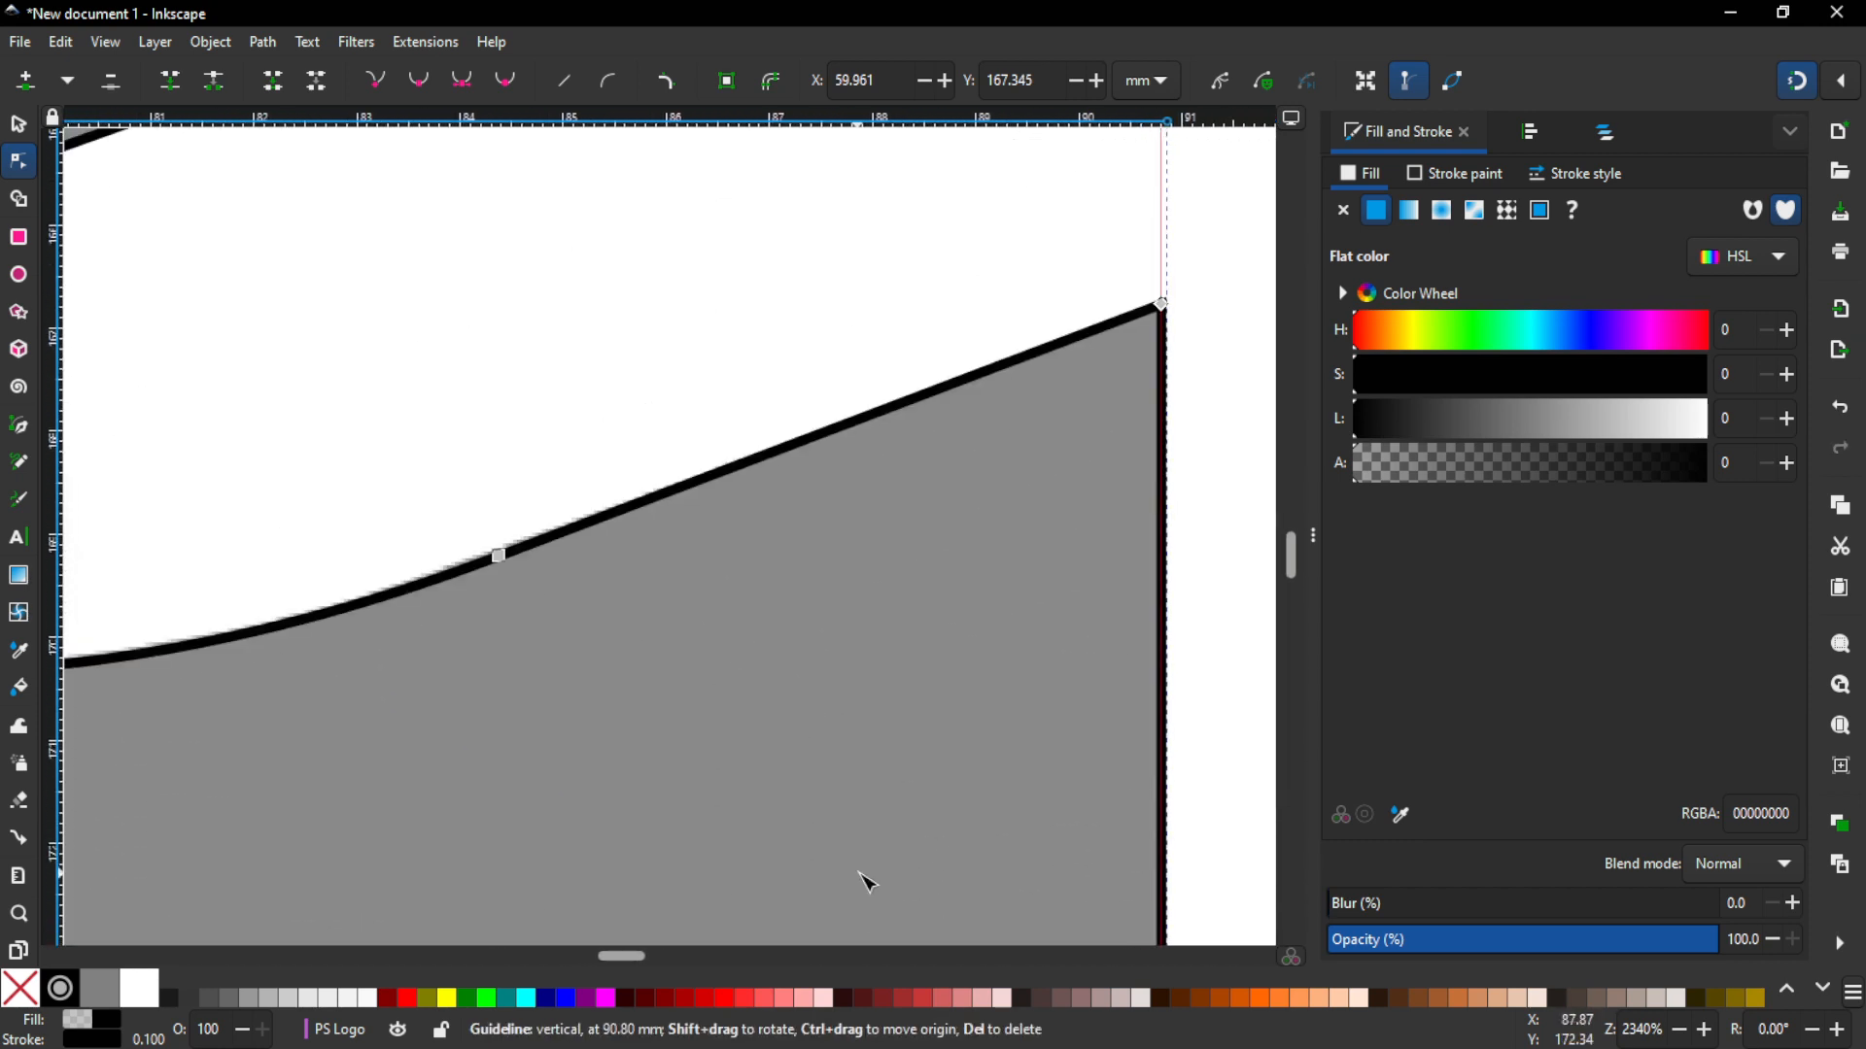
left_click_drag(804, 725, 1278, 673)
left_click_drag(462, 705, 975, 691)
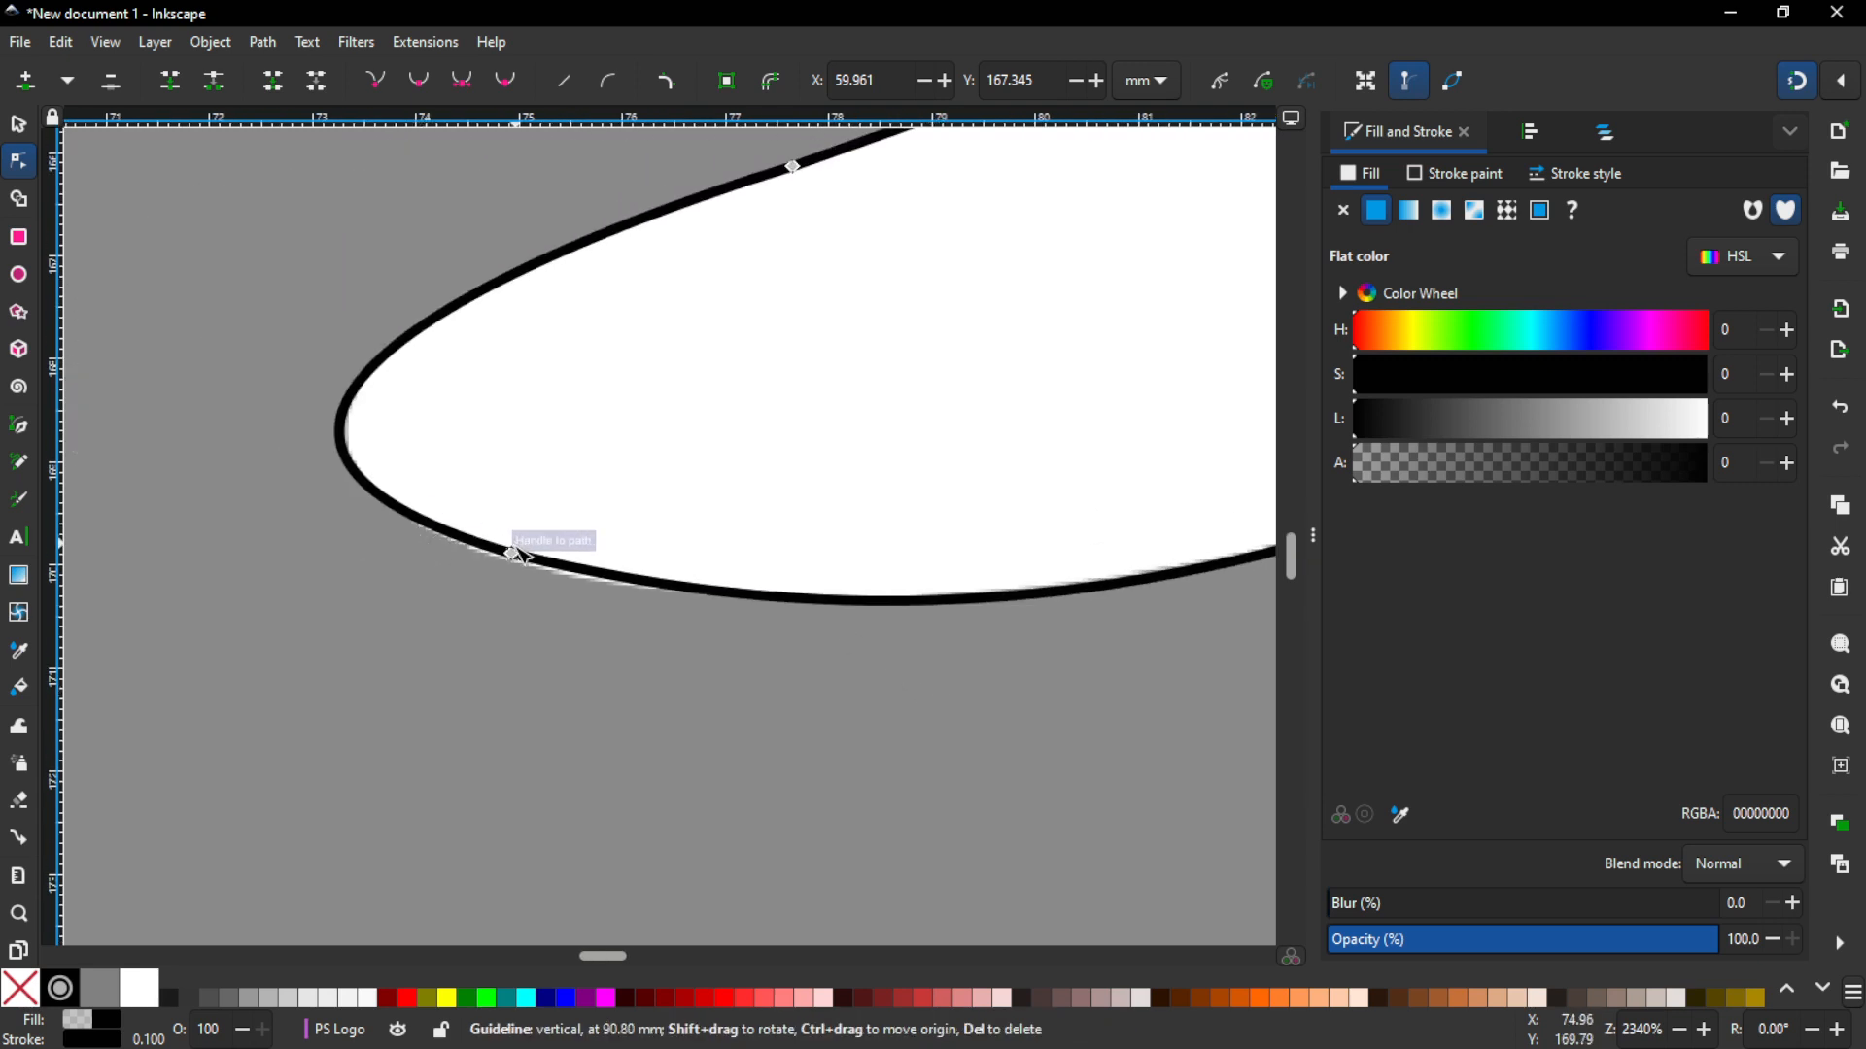
left_click_drag(512, 555, 512, 562)
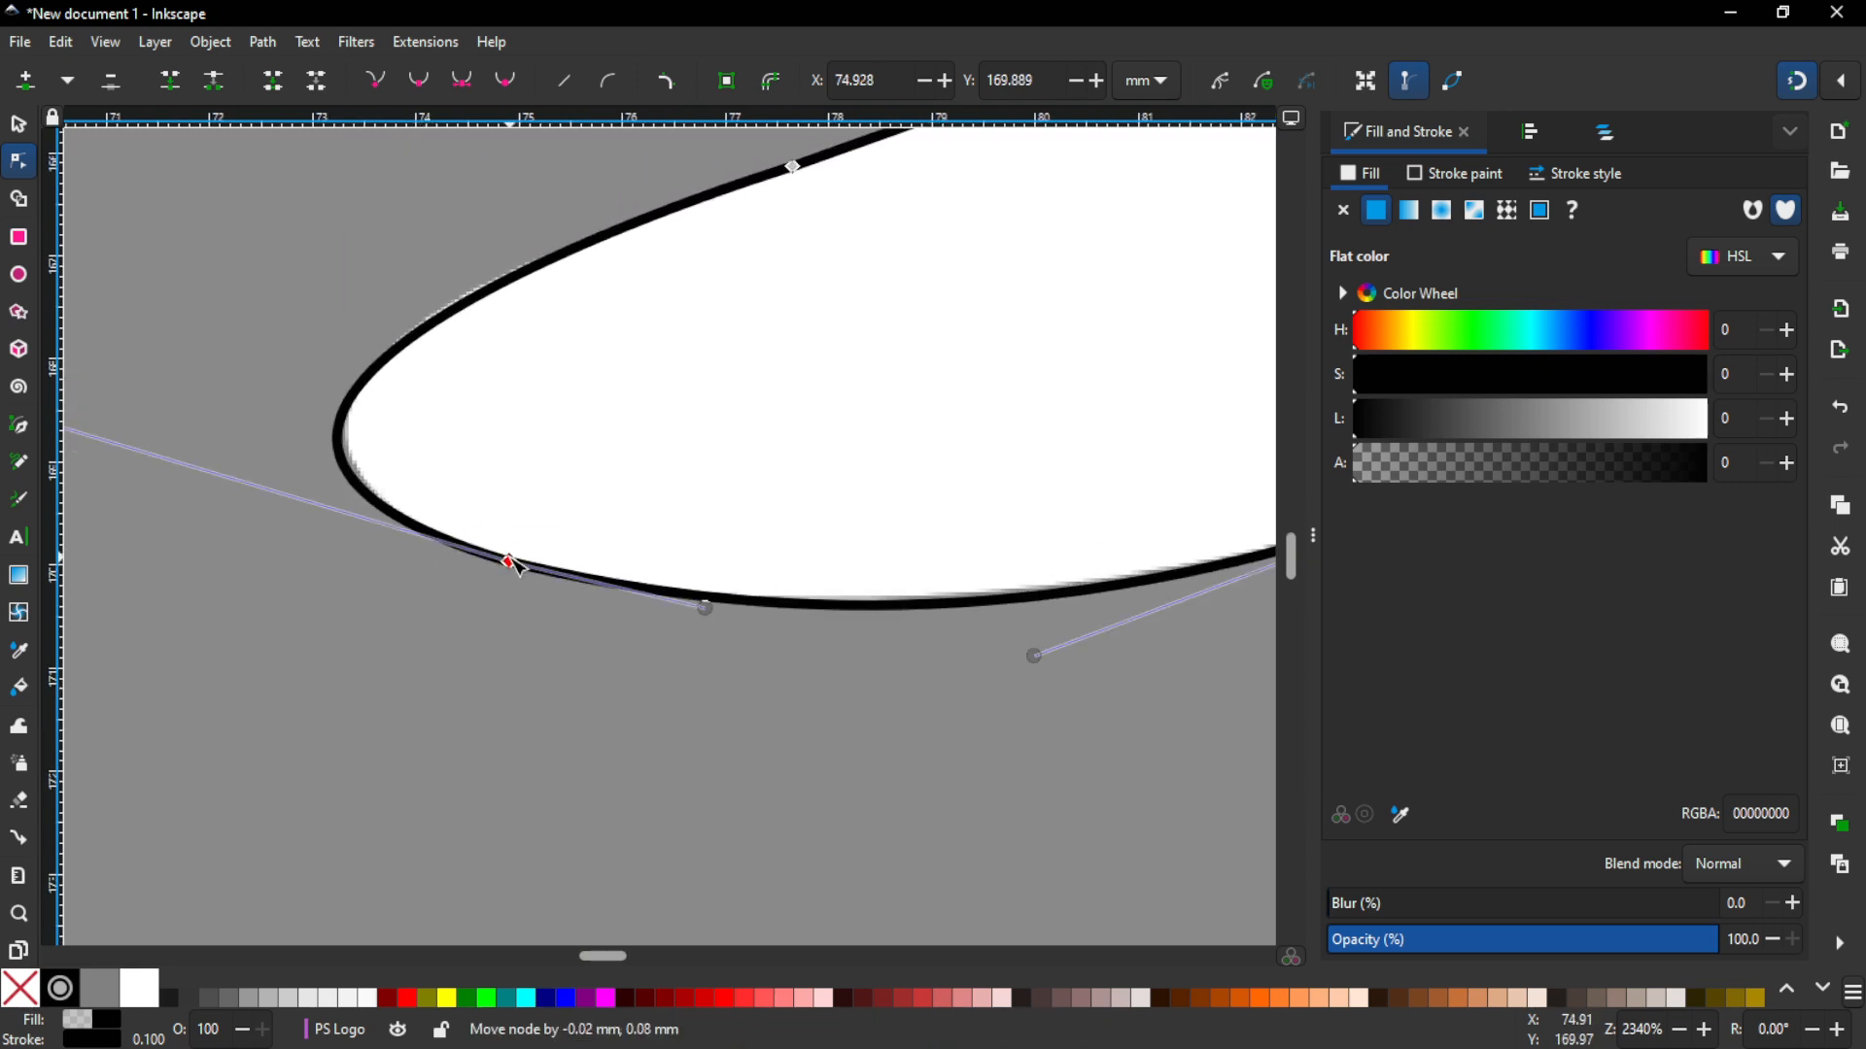
Step: Set the left half's stroke width to 0.000 mm and its fill alpha to 100
scroll(674, 554, "up", 7)
key("z")
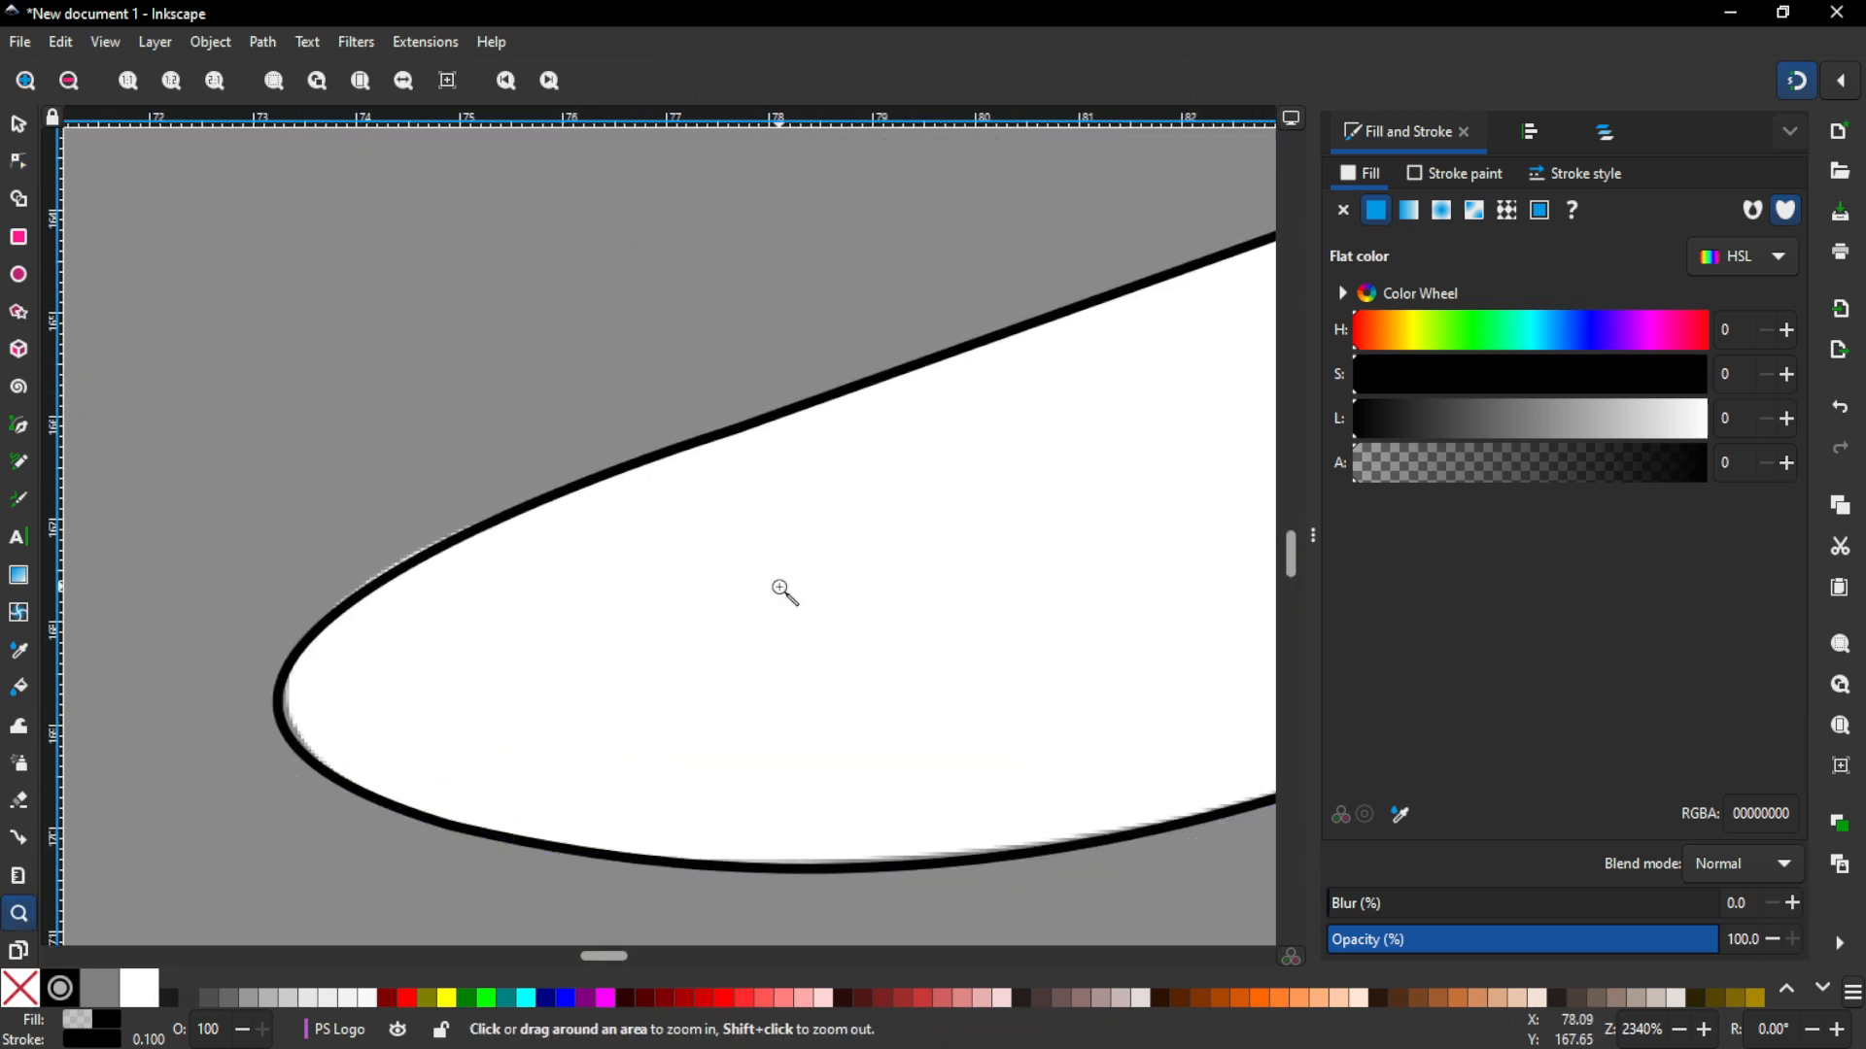
scroll(781, 588, "down", 4)
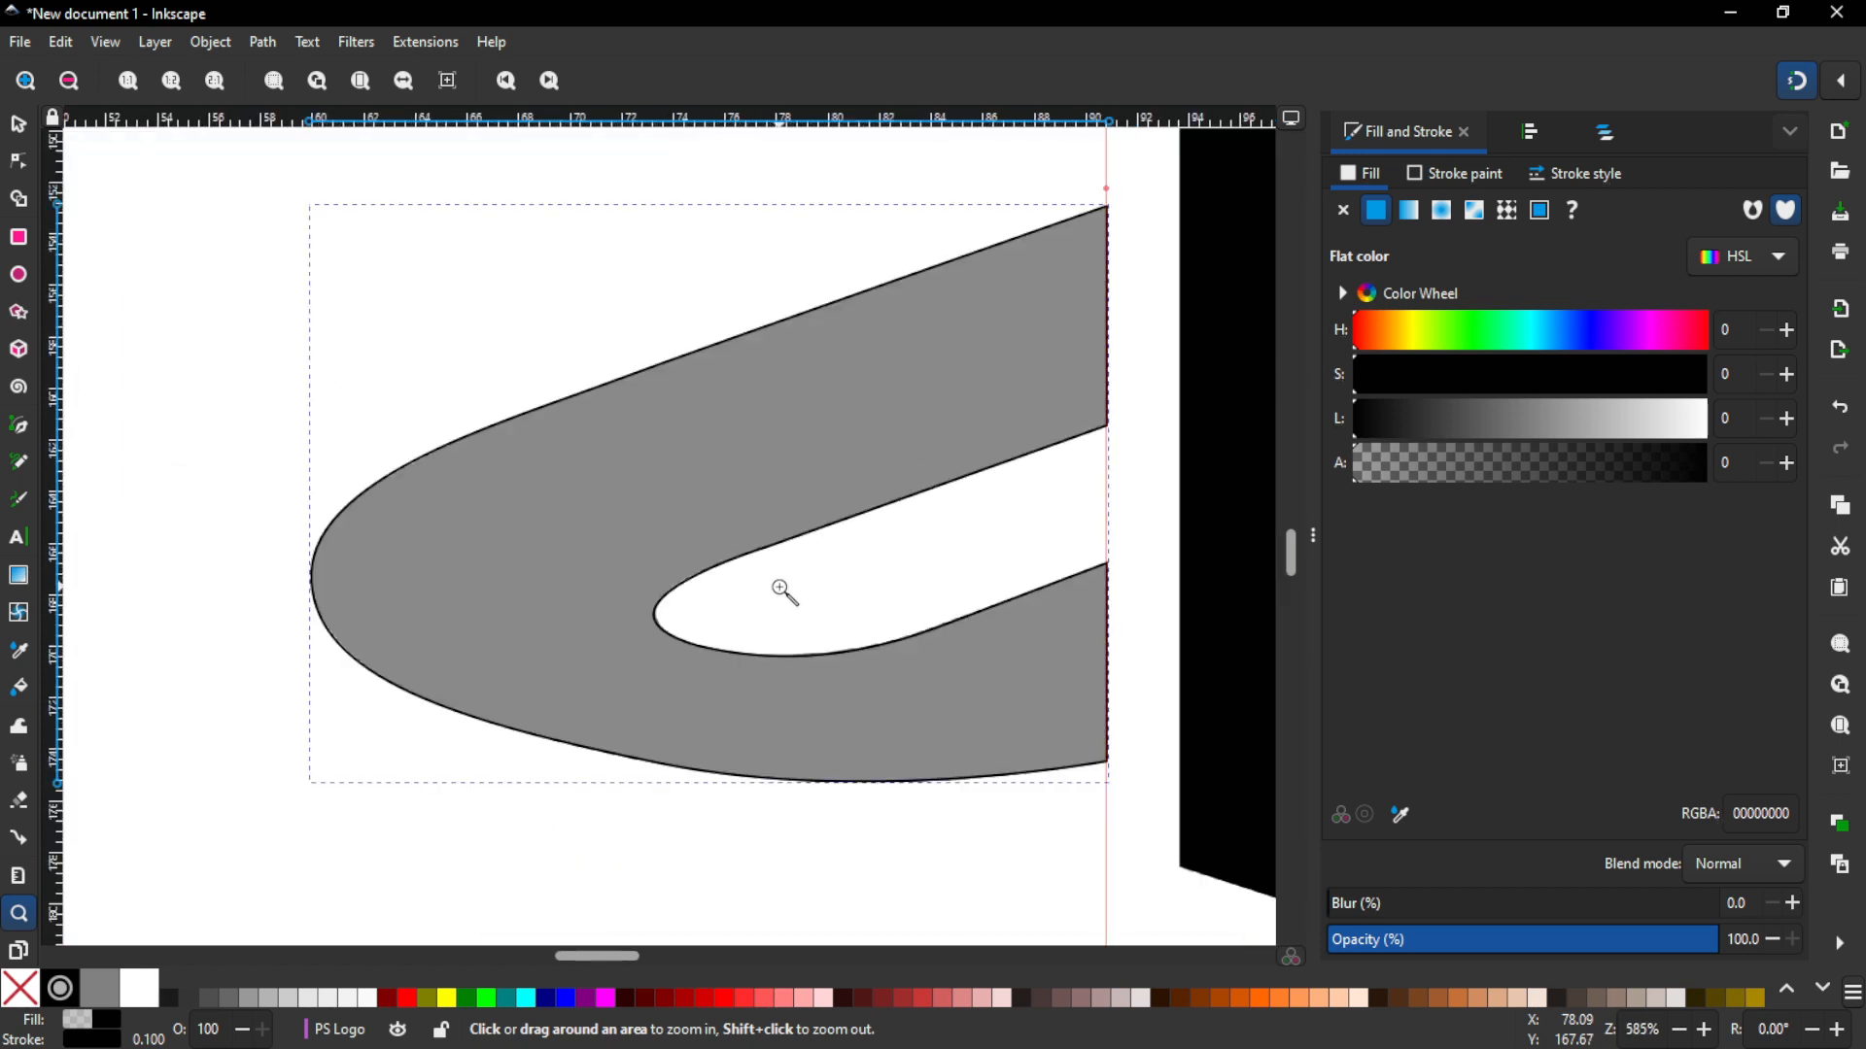
scroll(961, 520, "down", 1)
left_click_drag(963, 504, 736, 555)
left_click(1605, 175)
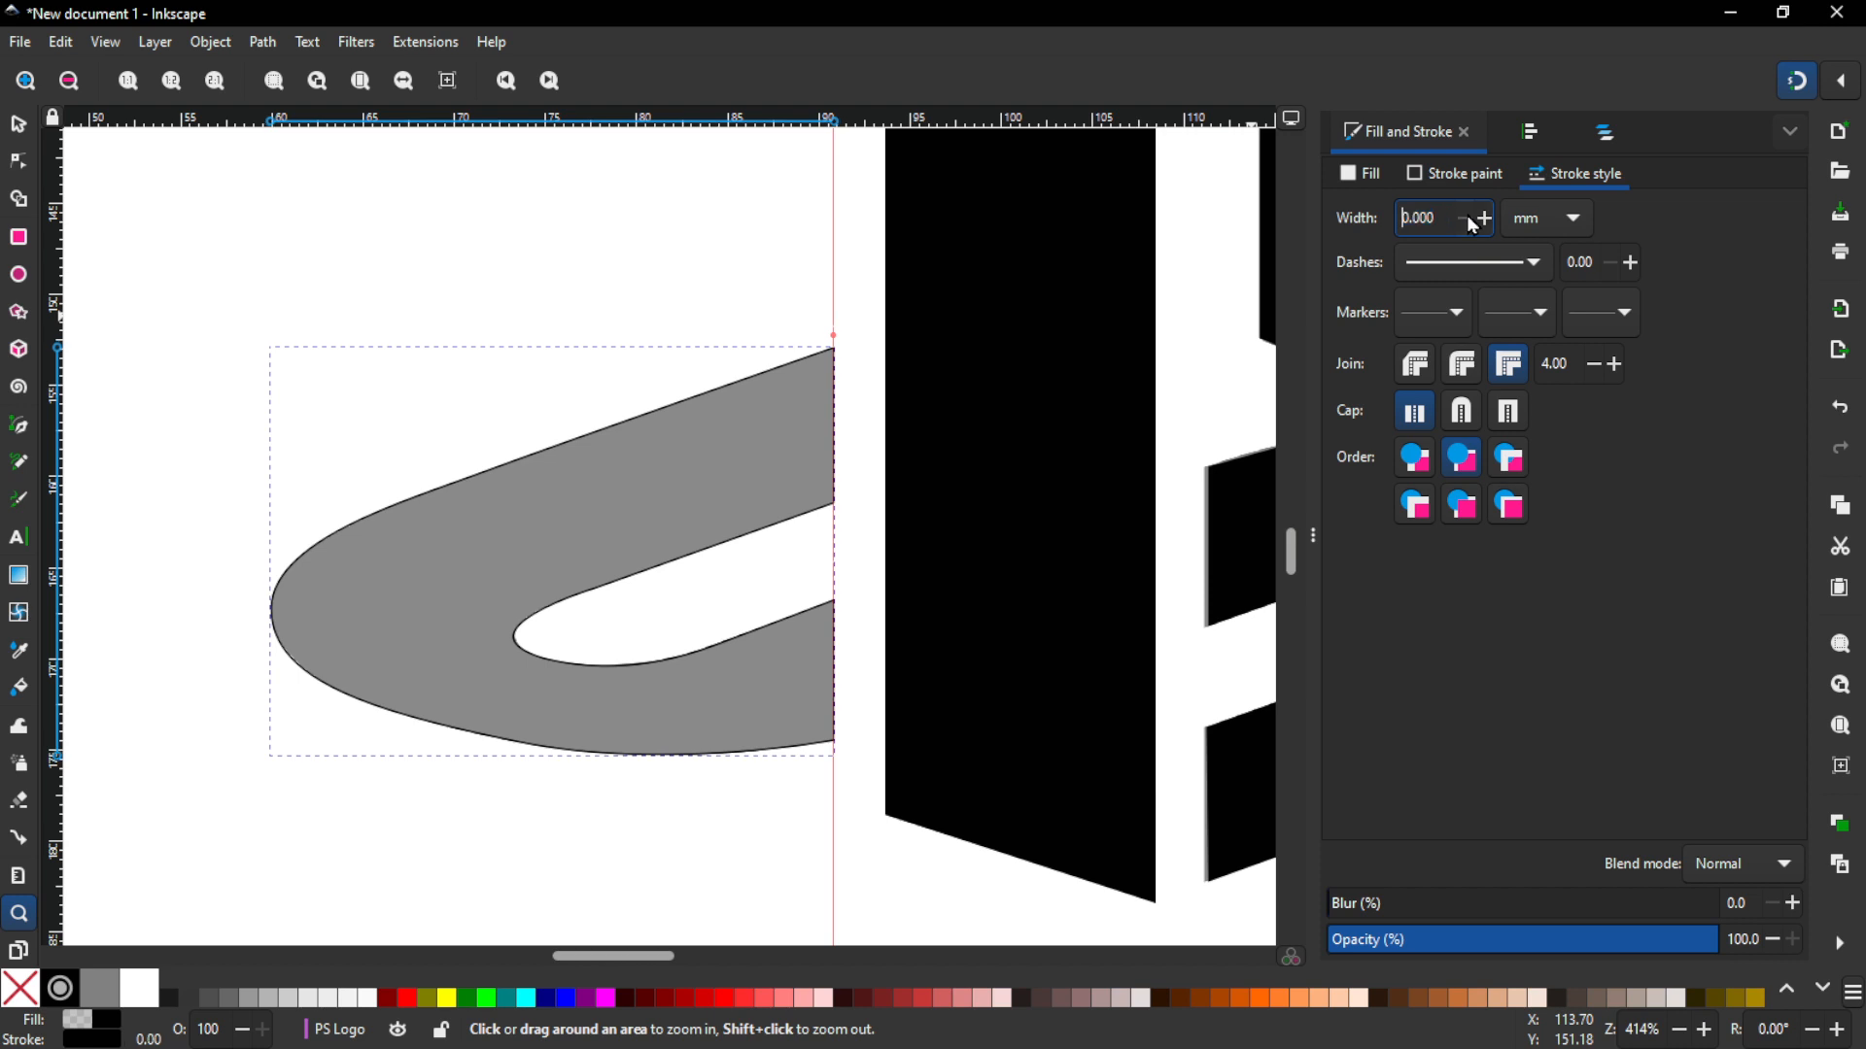
left_click(1366, 175)
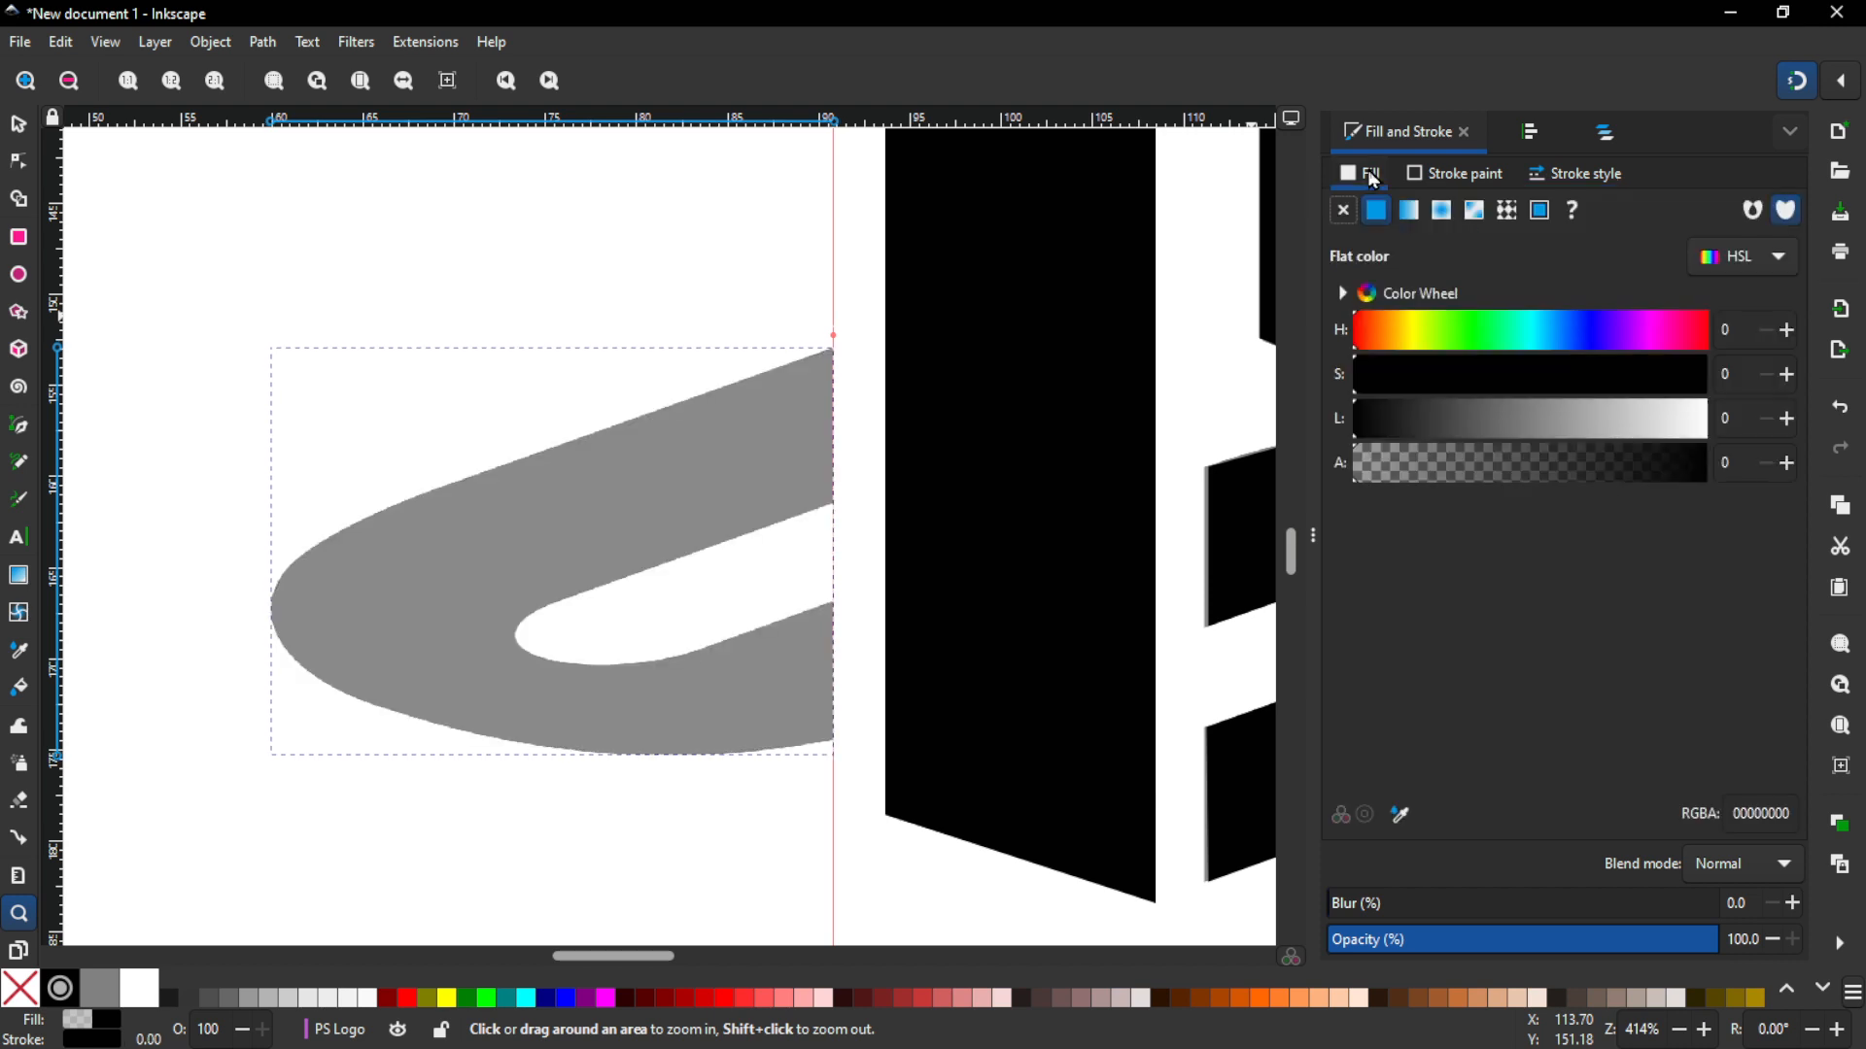
left_click_drag(1573, 487, 1728, 486)
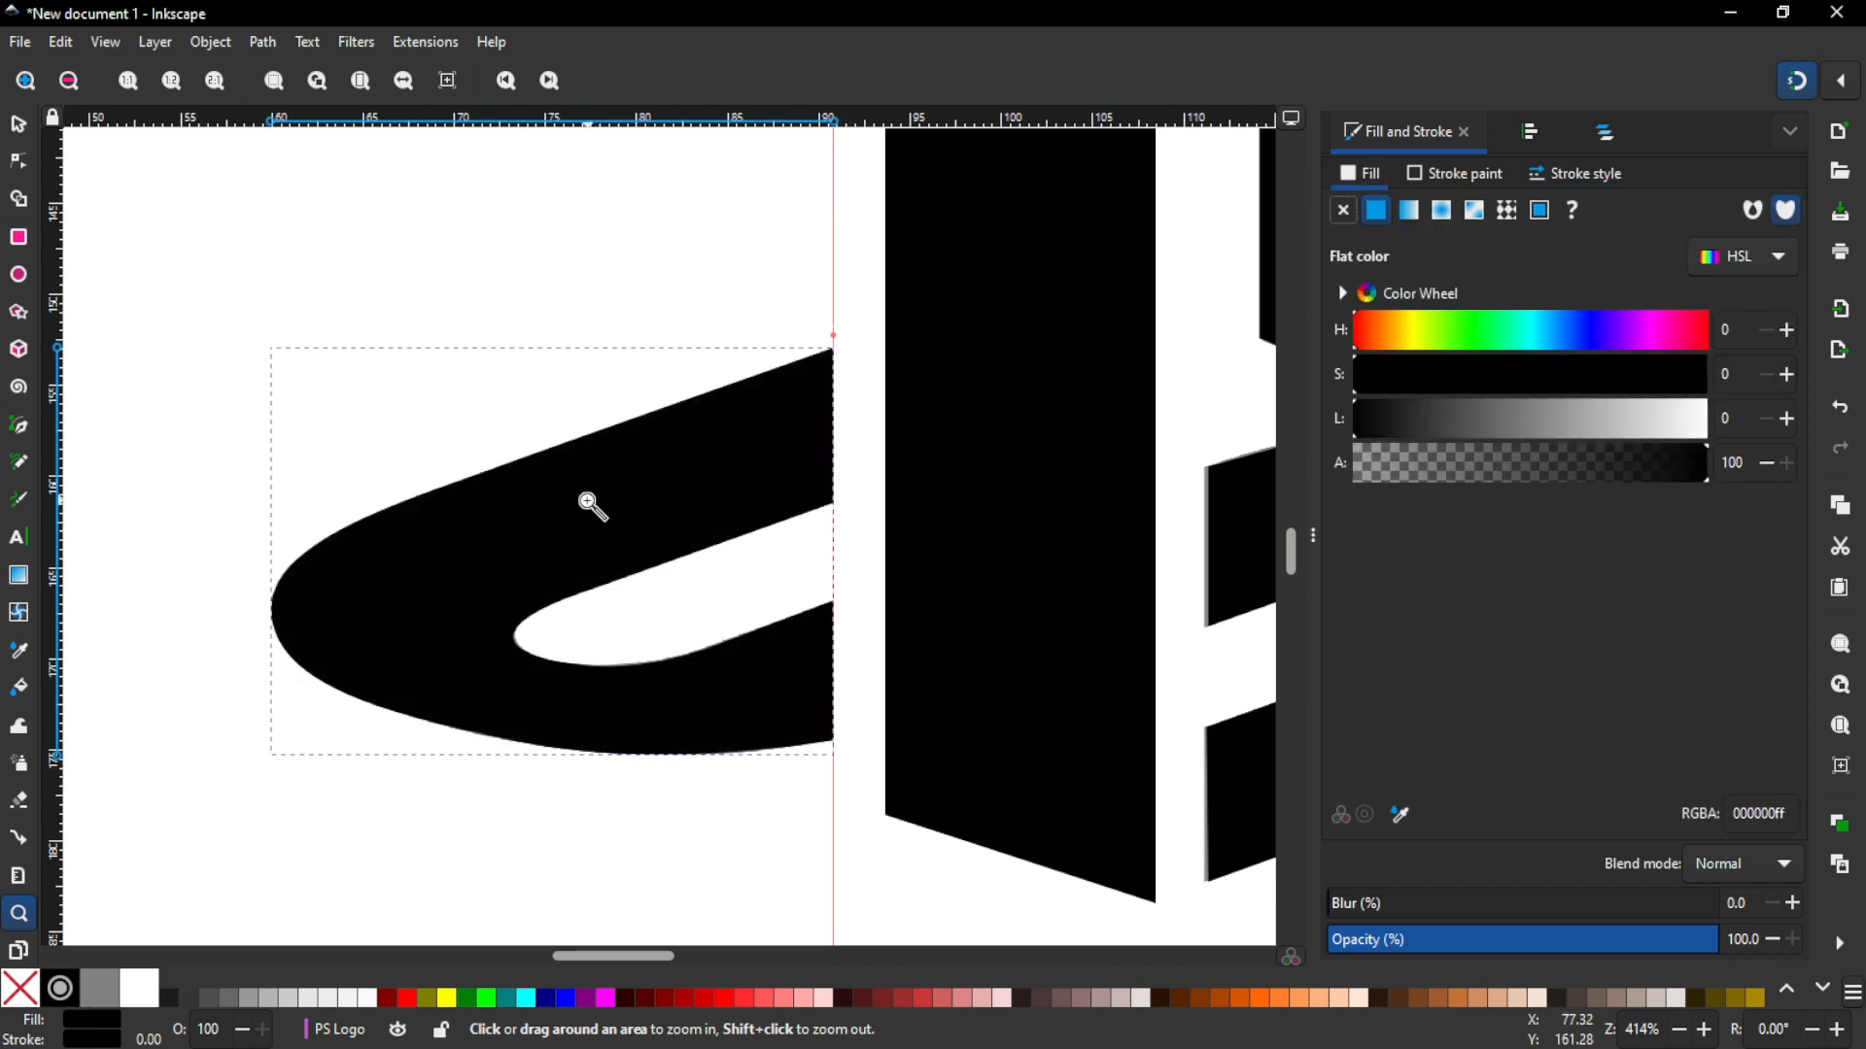
Step: Place a vertical guide along the straight left edge of the S's right half in the reference
left_click_drag(592, 507, 325, 483)
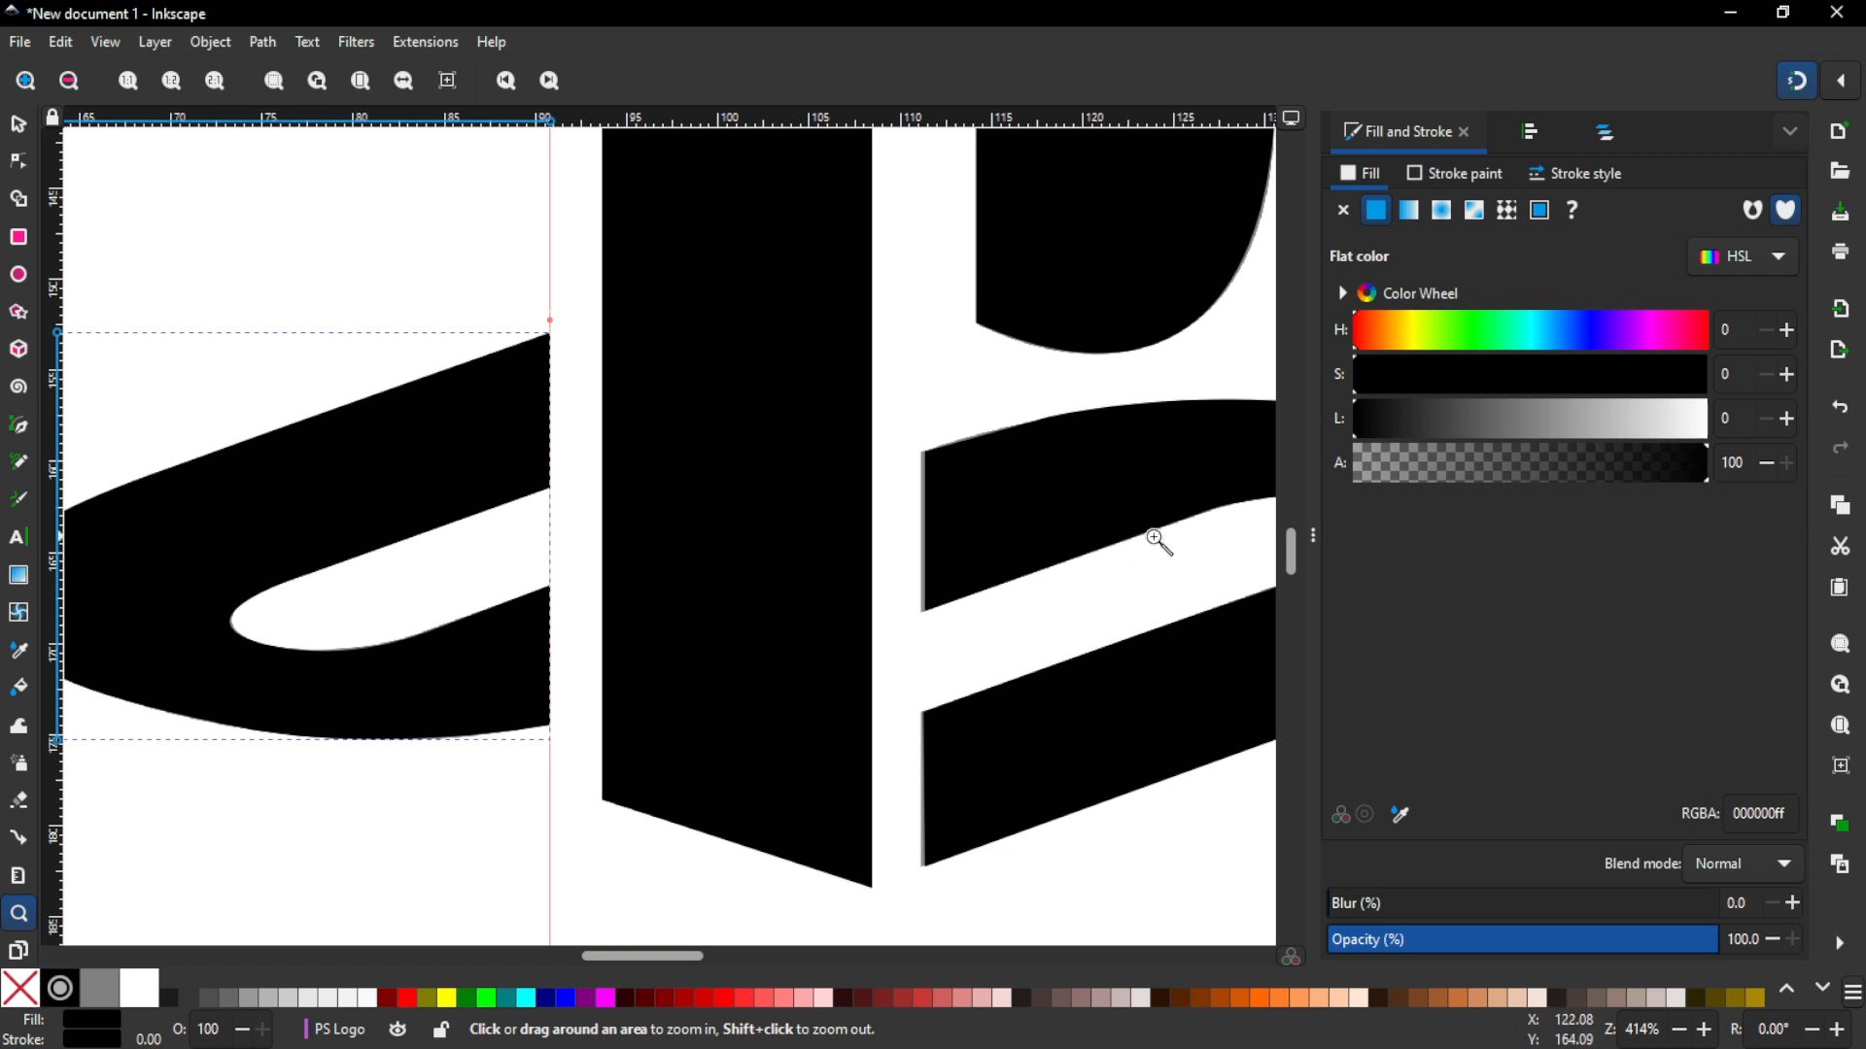
left_click(934, 678)
key("space")
left_click_drag(916, 652, 561, 555)
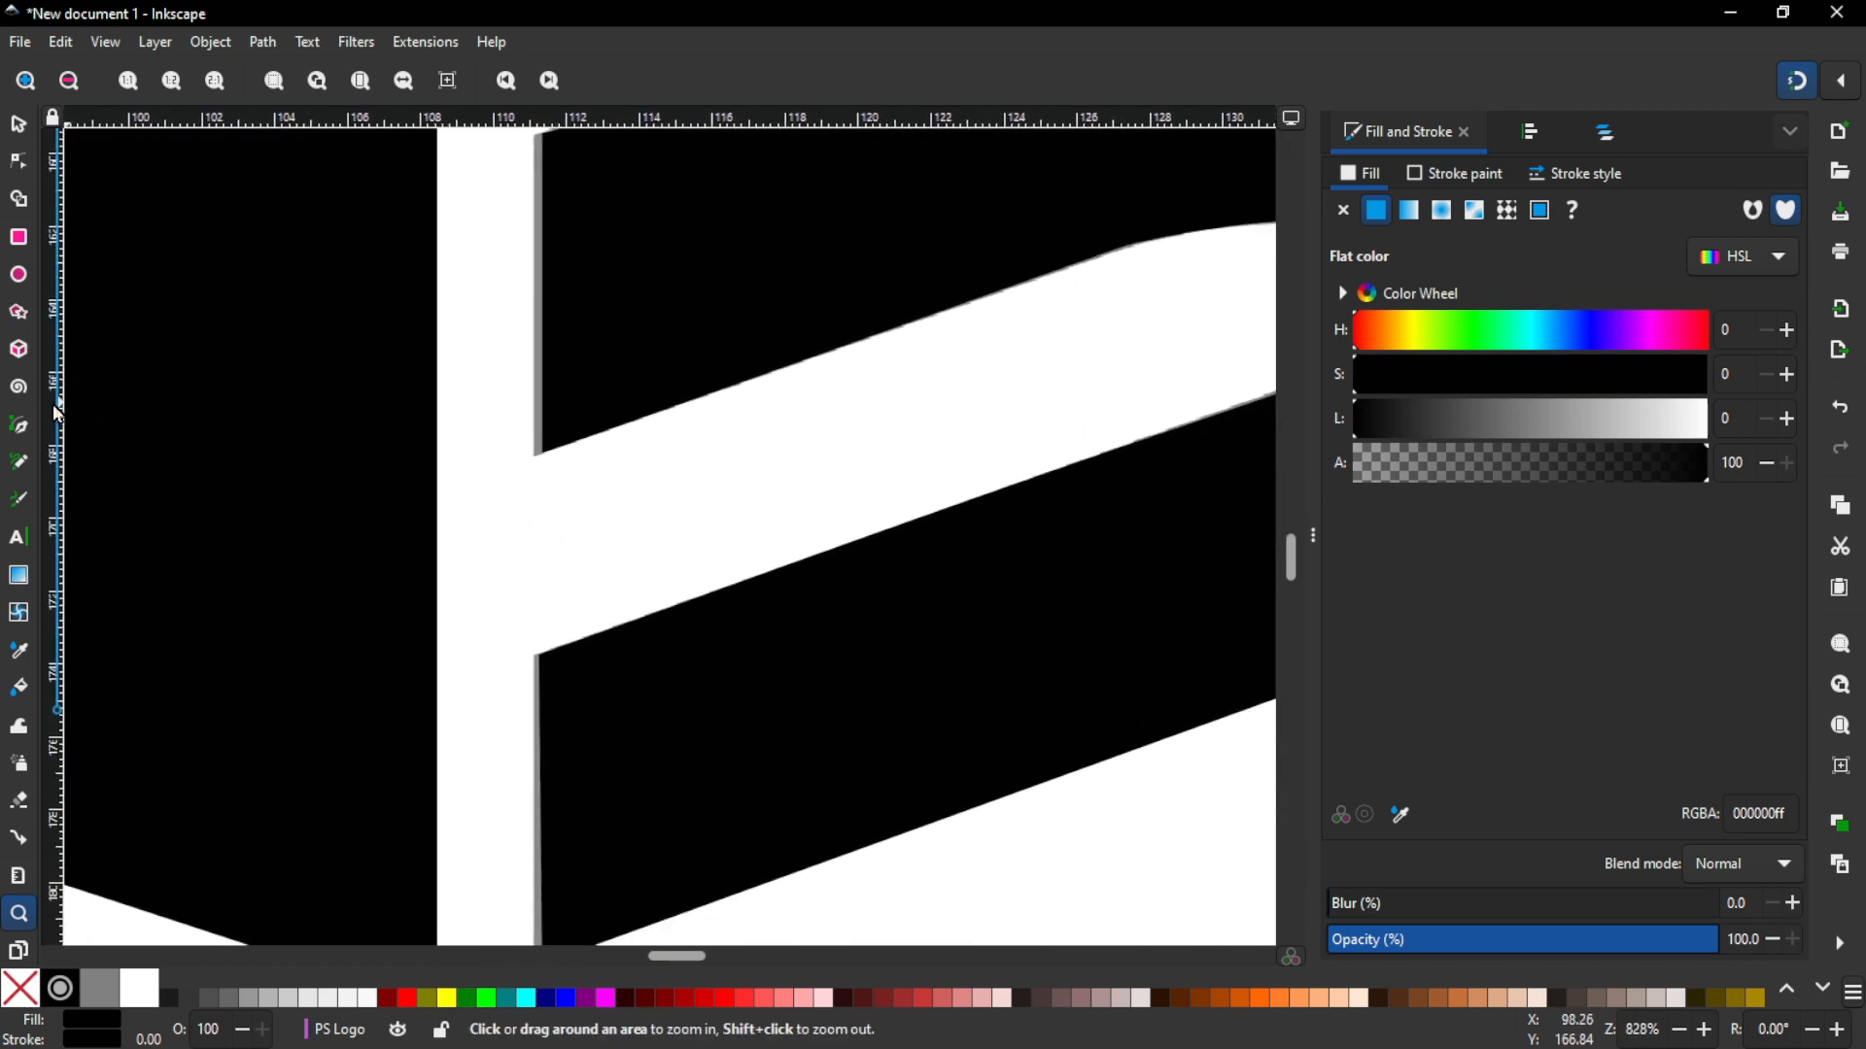
left_click_drag(170, 415, 532, 459)
key("ctrl+z")
left_click_drag(57, 433, 535, 460)
Step: Move the upper-left corner node of the right half's upper arm out to the vertical guide at the reference corner
left_click_drag(674, 425, 690, 678)
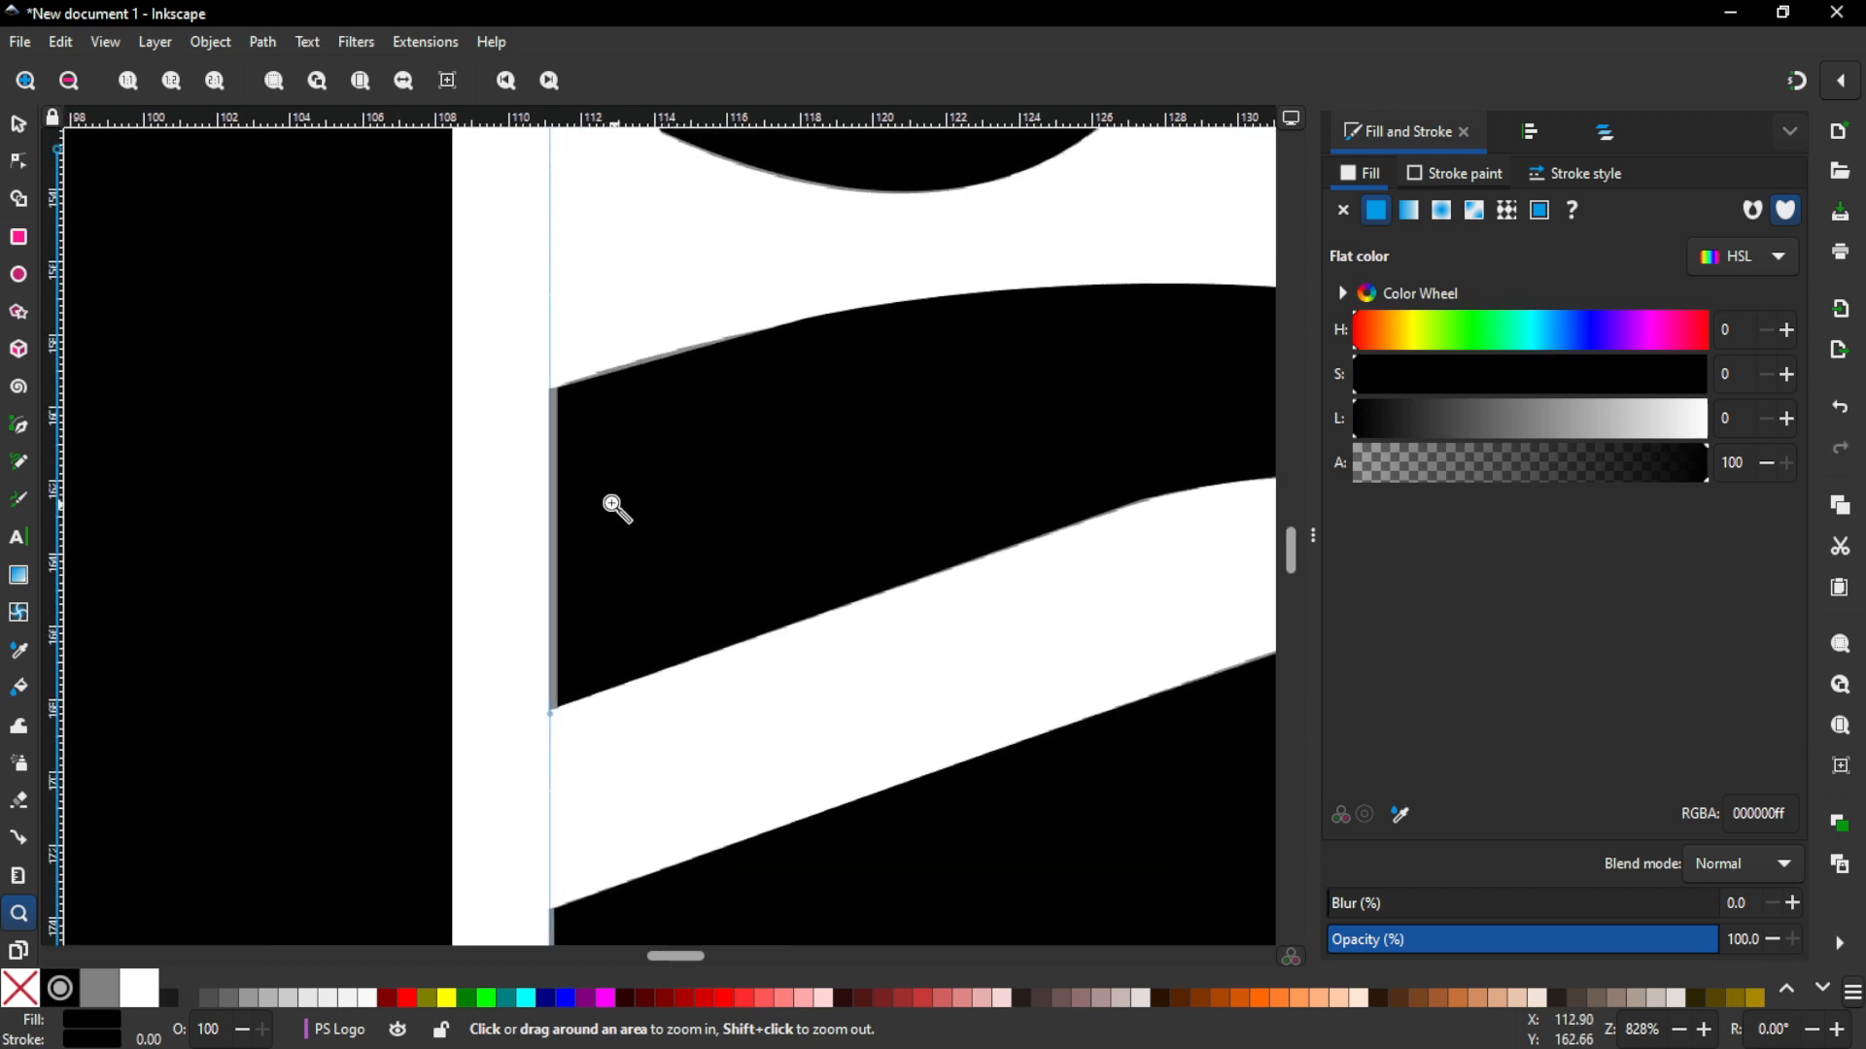
left_click(612, 503)
left_click(601, 494)
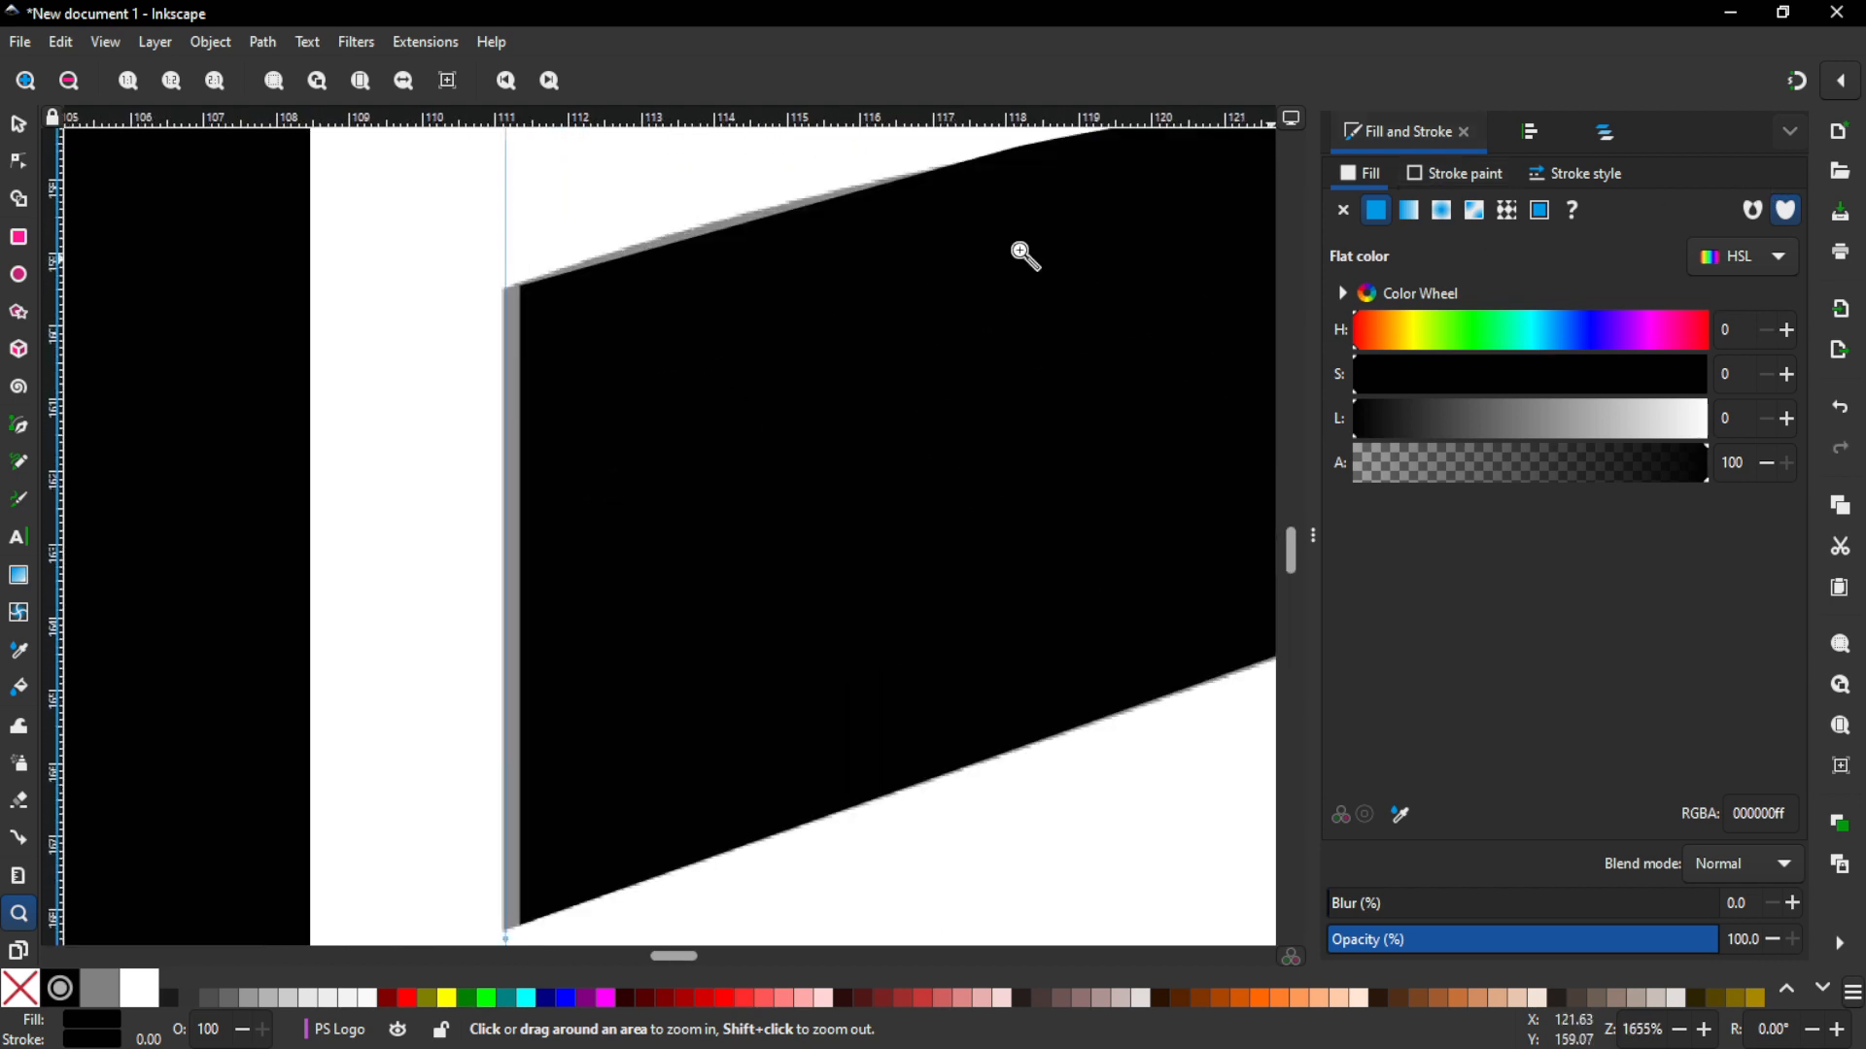
key("n")
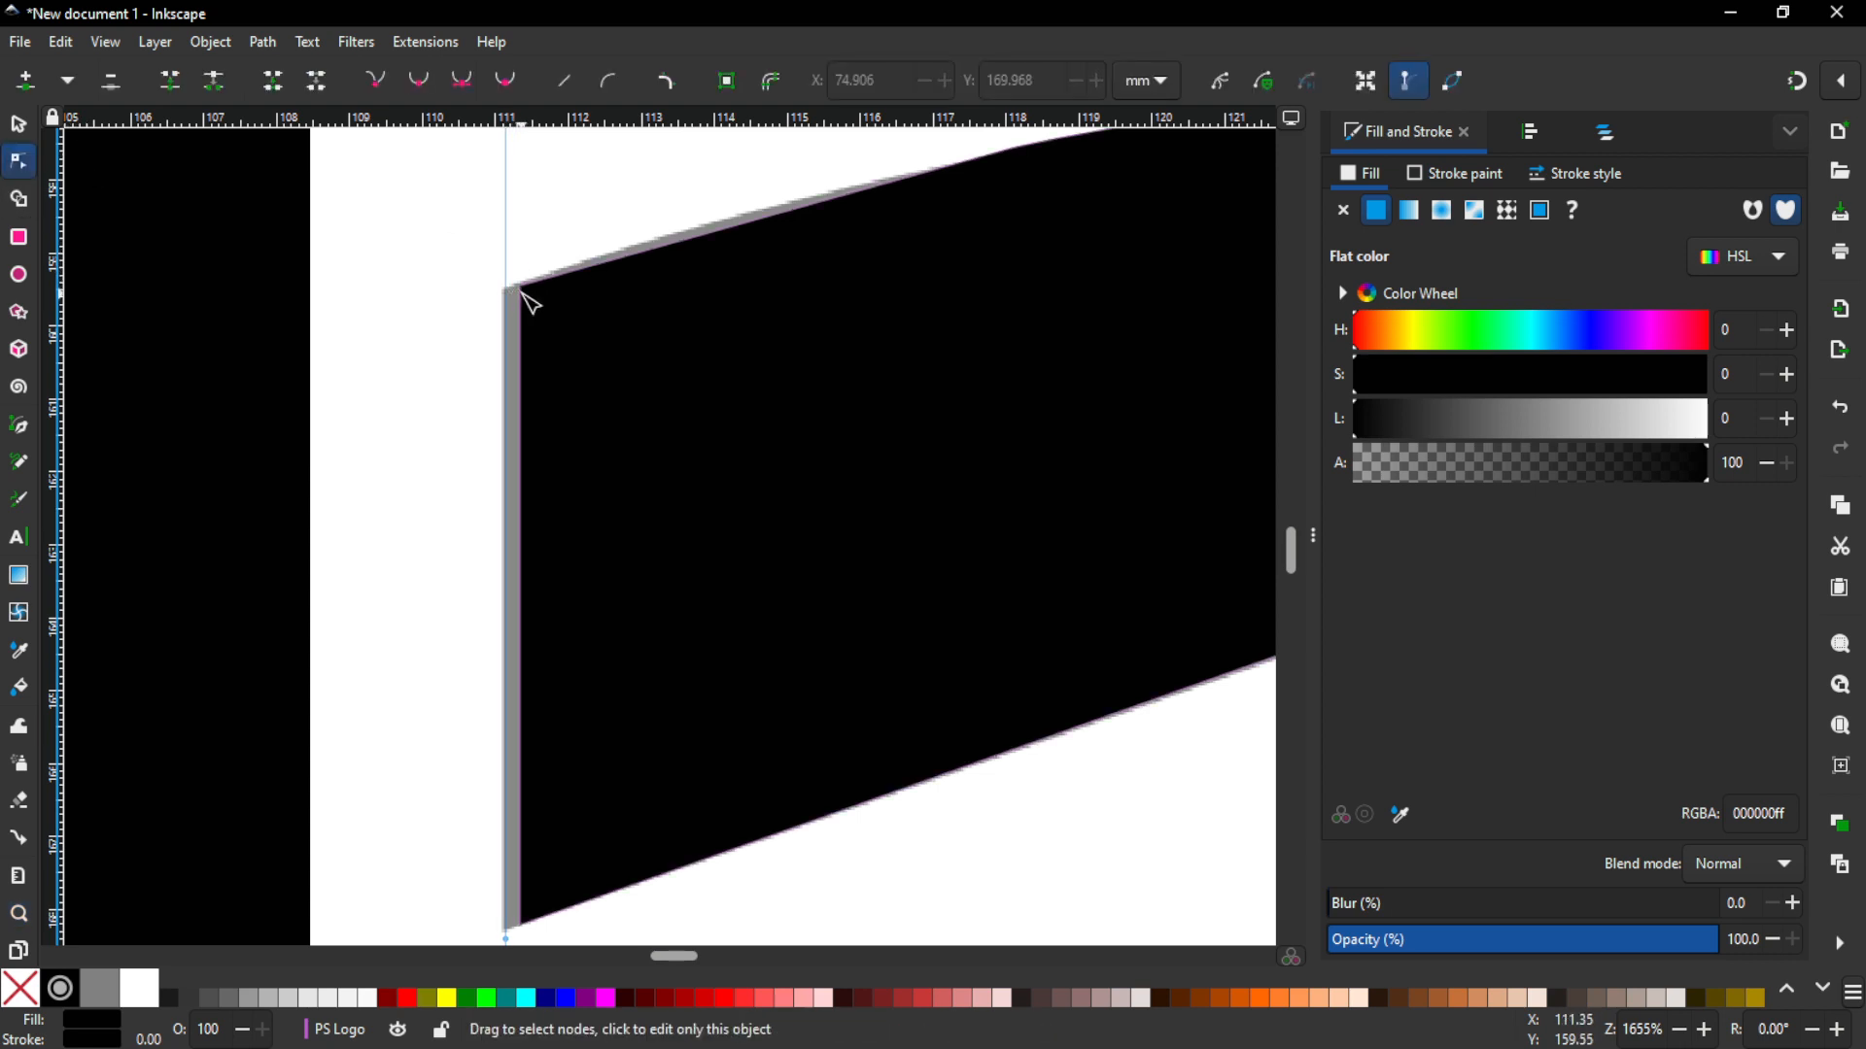
left_click_drag(525, 291, 506, 294)
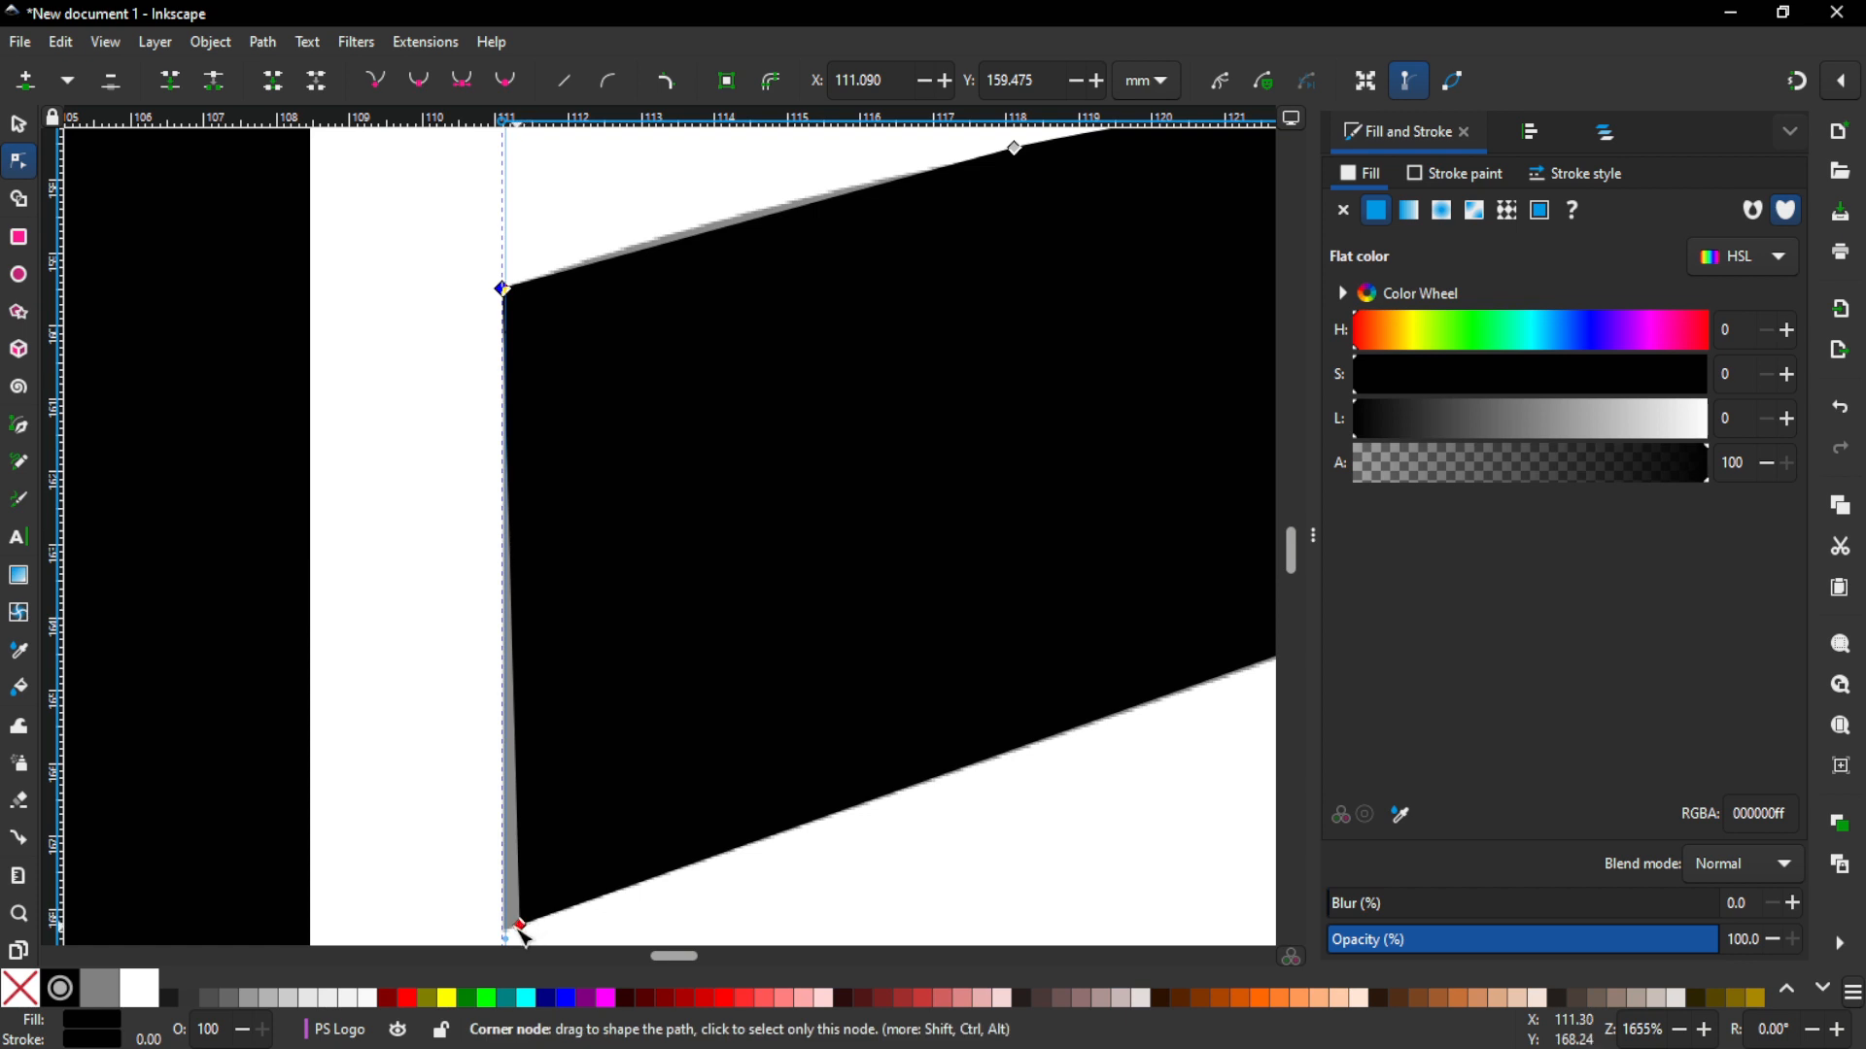
Step: Move the upper arm's lower-left corner node onto the guide, toggle snapping, and fine-tune the node to about X 111.145, Y 168.411 mm
left_click_drag(520, 928, 507, 933)
left_click(1798, 81)
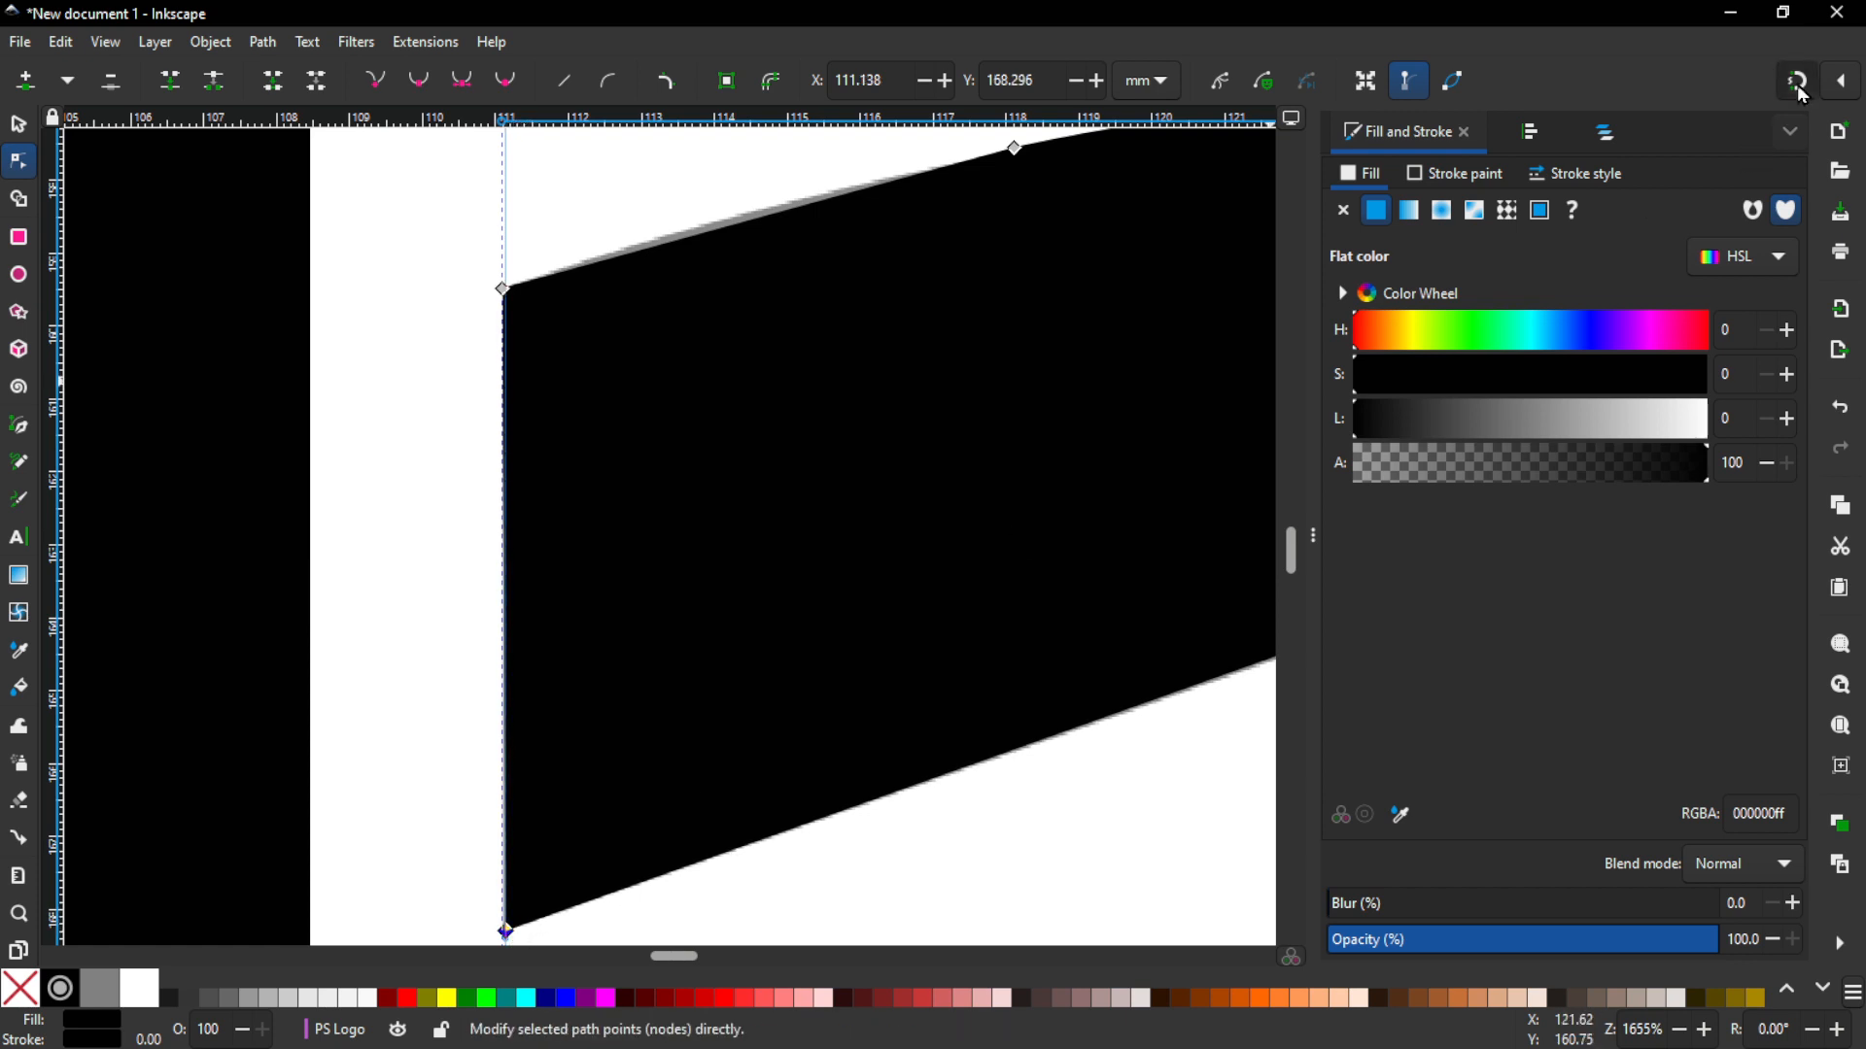
scroll(563, 812, "down", 5)
mouse_move(533, 716)
left_mouse_down()
mouse_move(556, 721)
mouse_move(536, 723)
left_mouse_up()
Step: Move the lower arm's upper-left corner node onto the vertical guide at about X 111.145, Y 173.780 mm
scroll(696, 776, "down", 3)
scroll(525, 537, "right", 3)
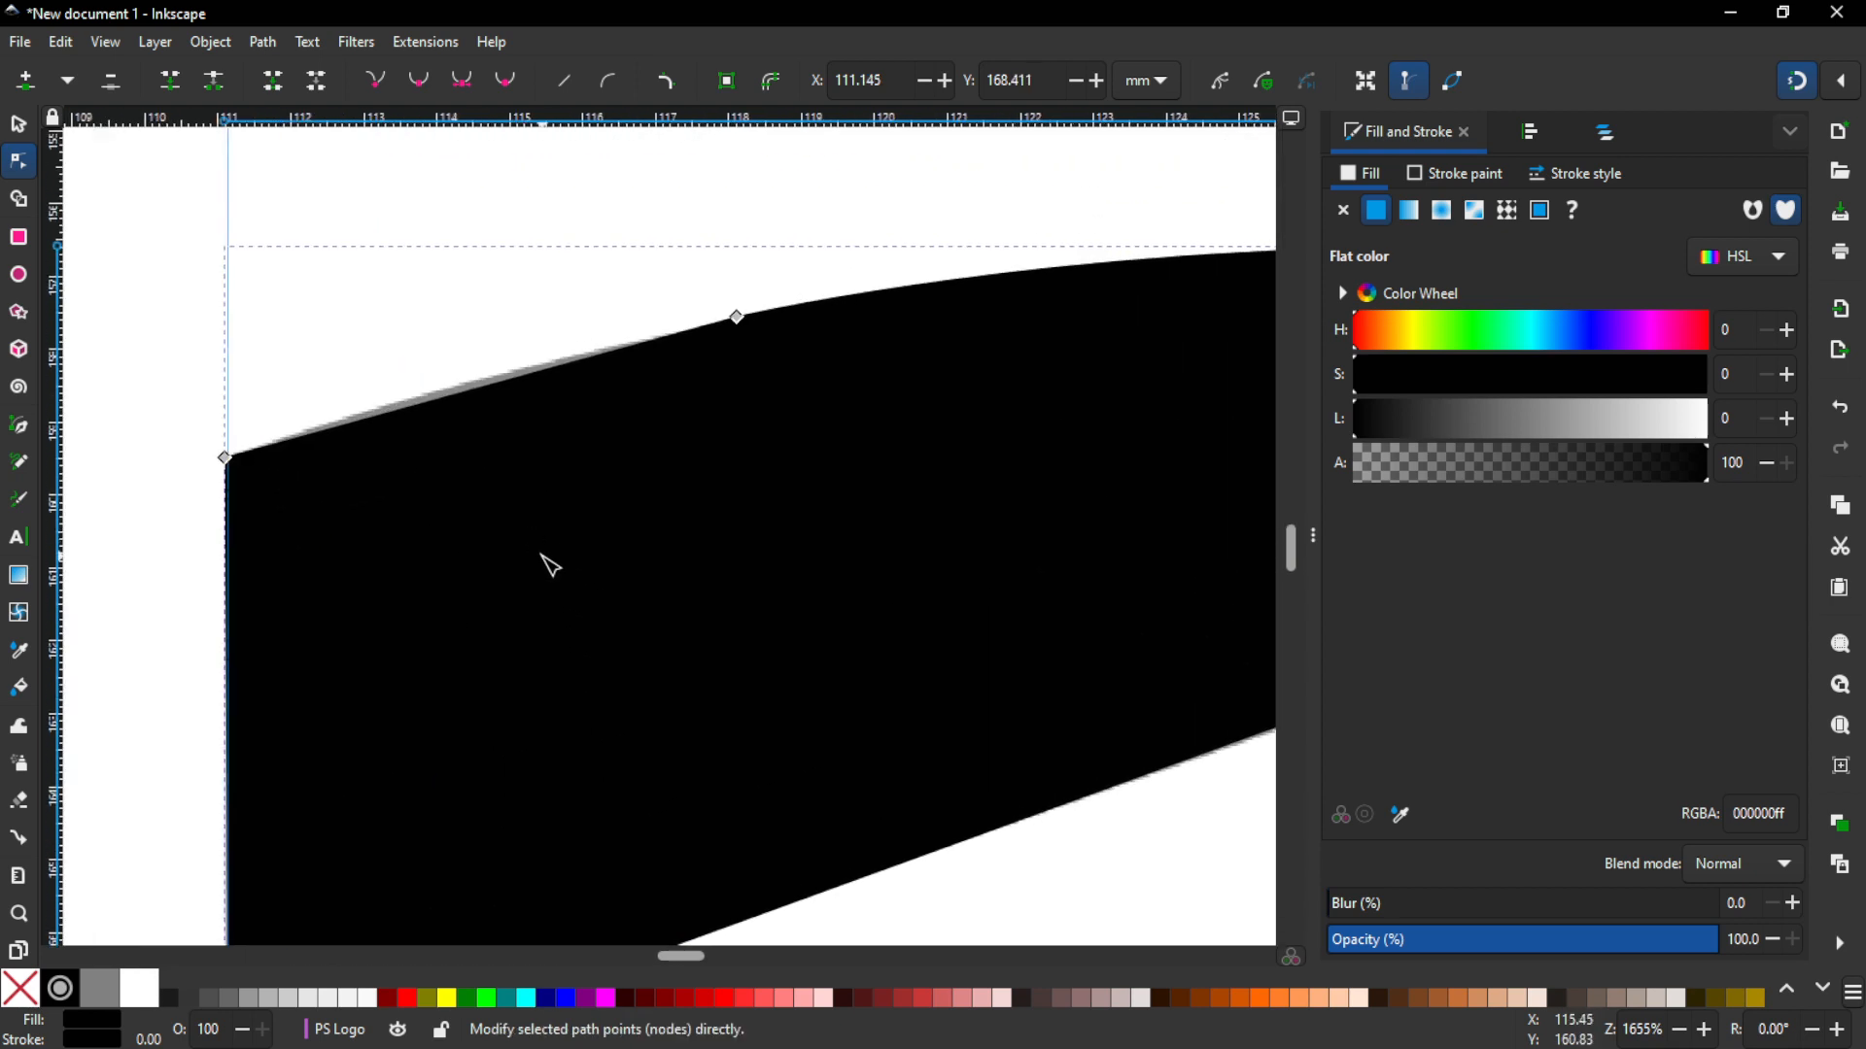
left_click_drag(502, 624, 548, 99)
left_click_drag(554, 708, 568, 144)
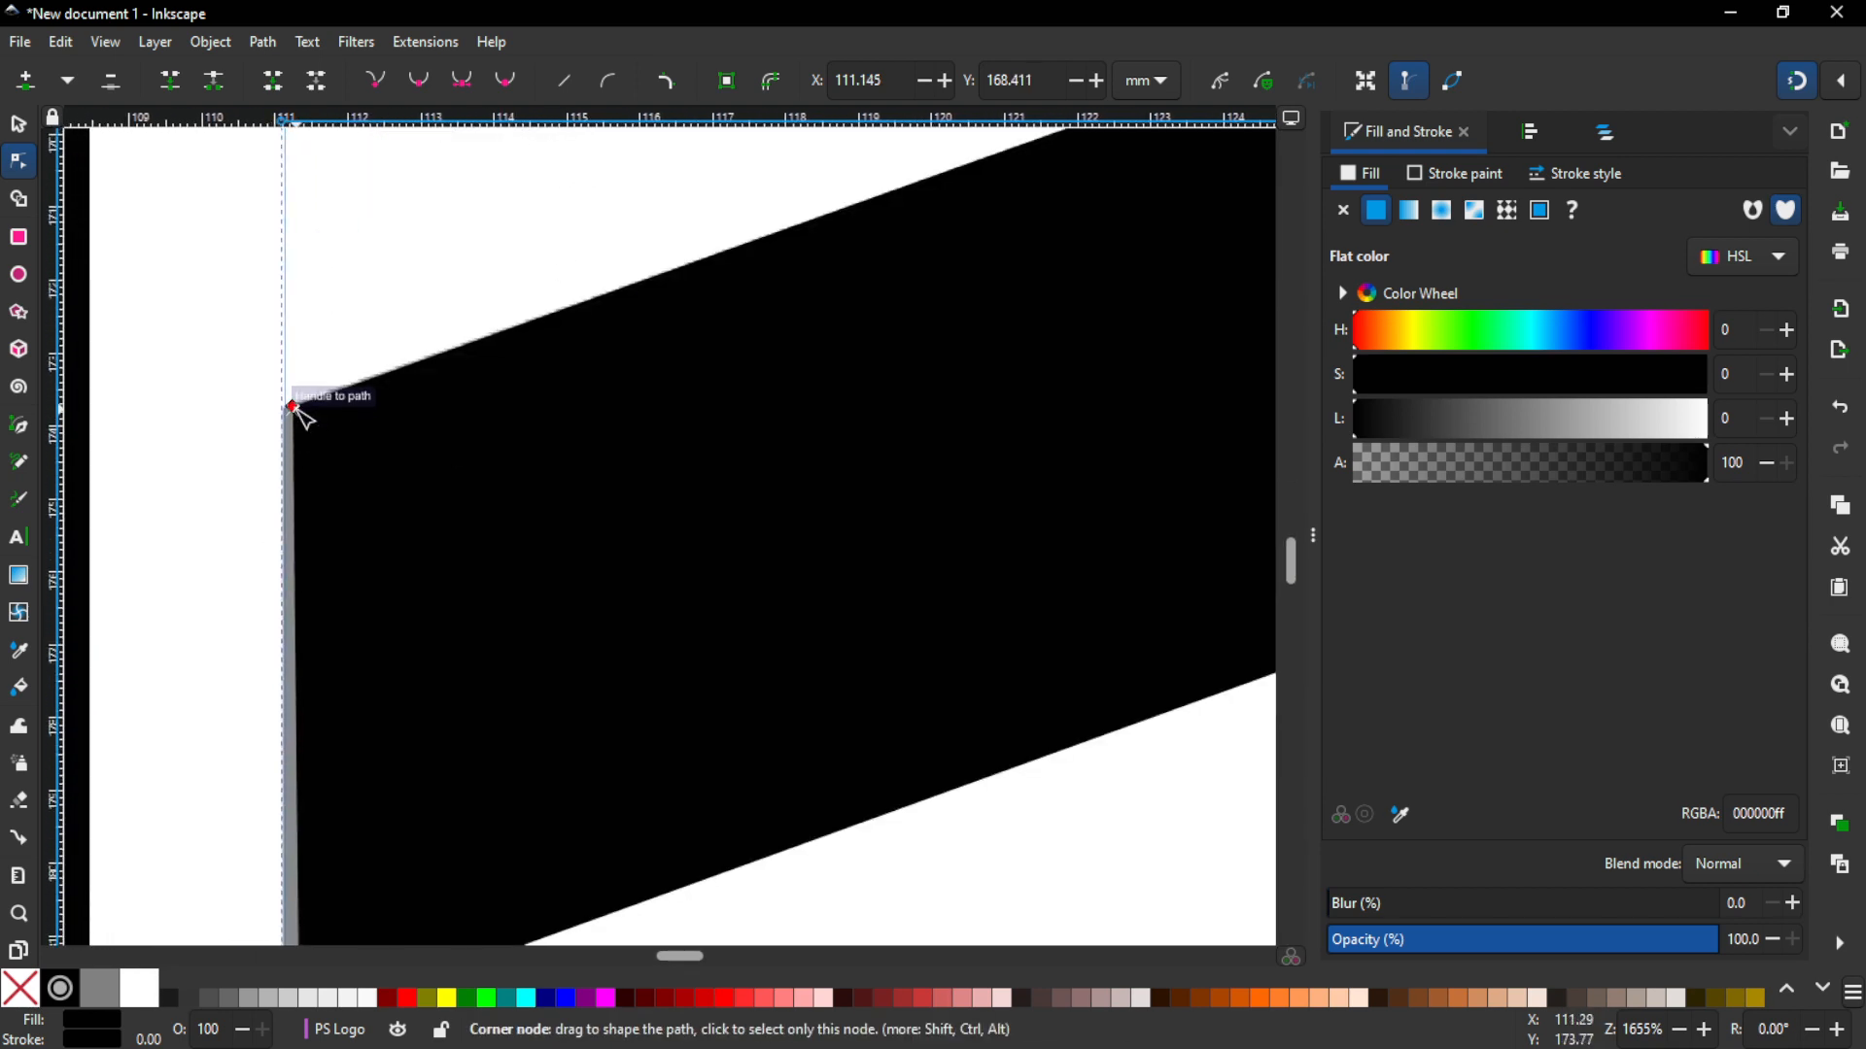
left_click_drag(296, 410, 296, 431)
Step: Move the lower arm's lower-left corner node onto the vertical guide at about X 111.145, Y 182.266 mm
scroll(683, 479, "down", 3)
scroll(683, 479, "left", 2)
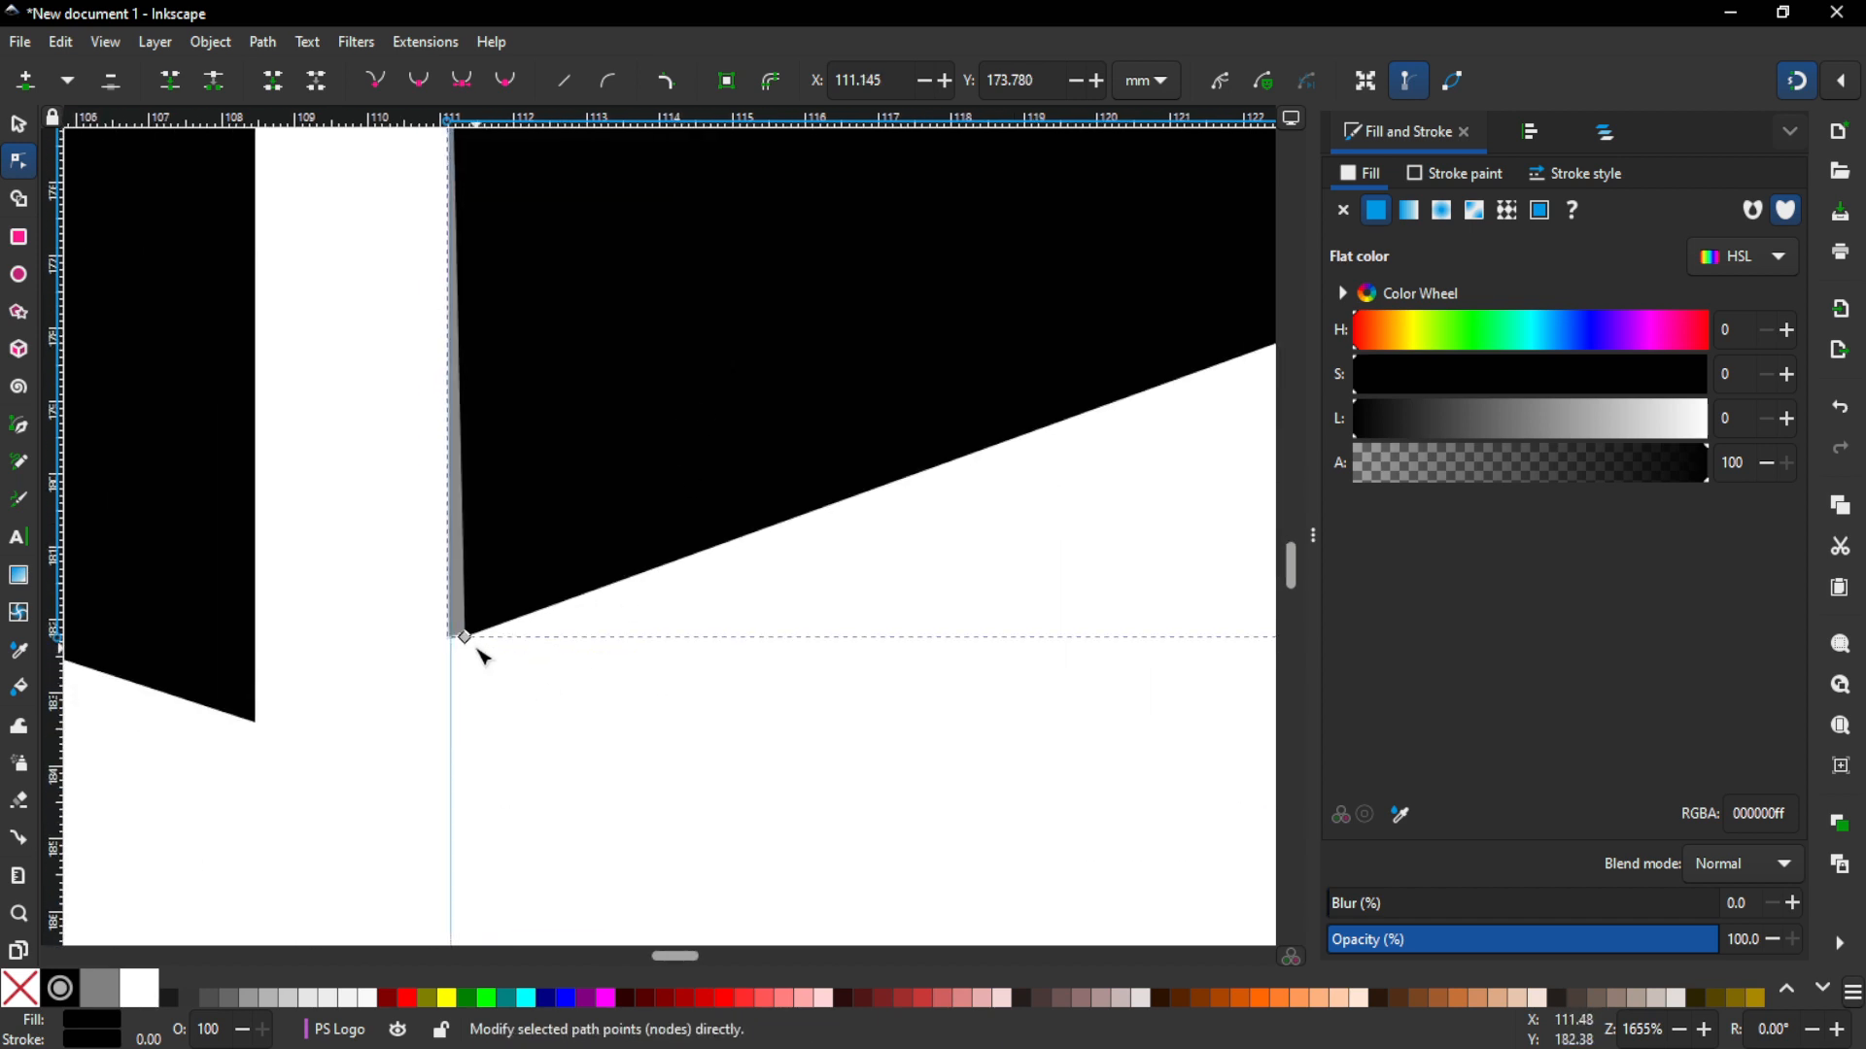
left_click_drag(473, 640, 468, 649)
scroll(698, 565, "up", 3)
scroll(698, 564, "right", 2)
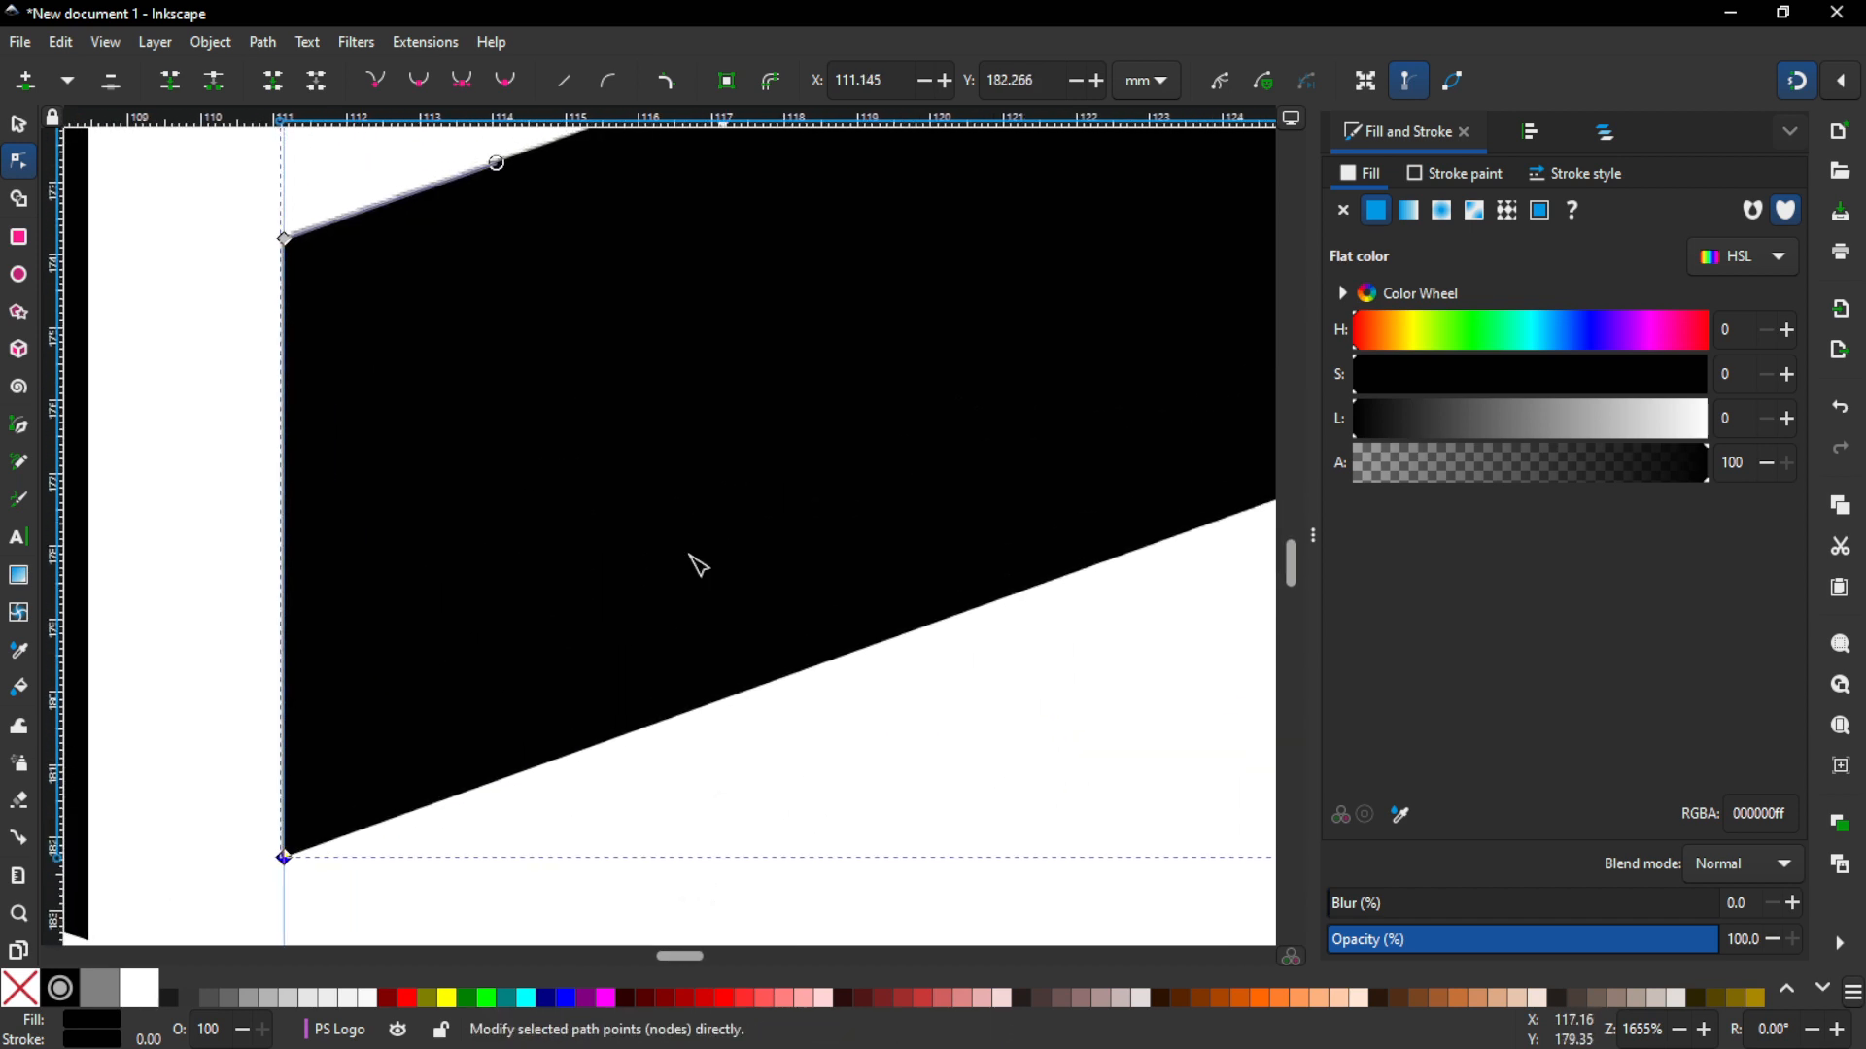
Step: Examine the whole traced logo against the reference and check the right half's stroke and fill settings
key("z")
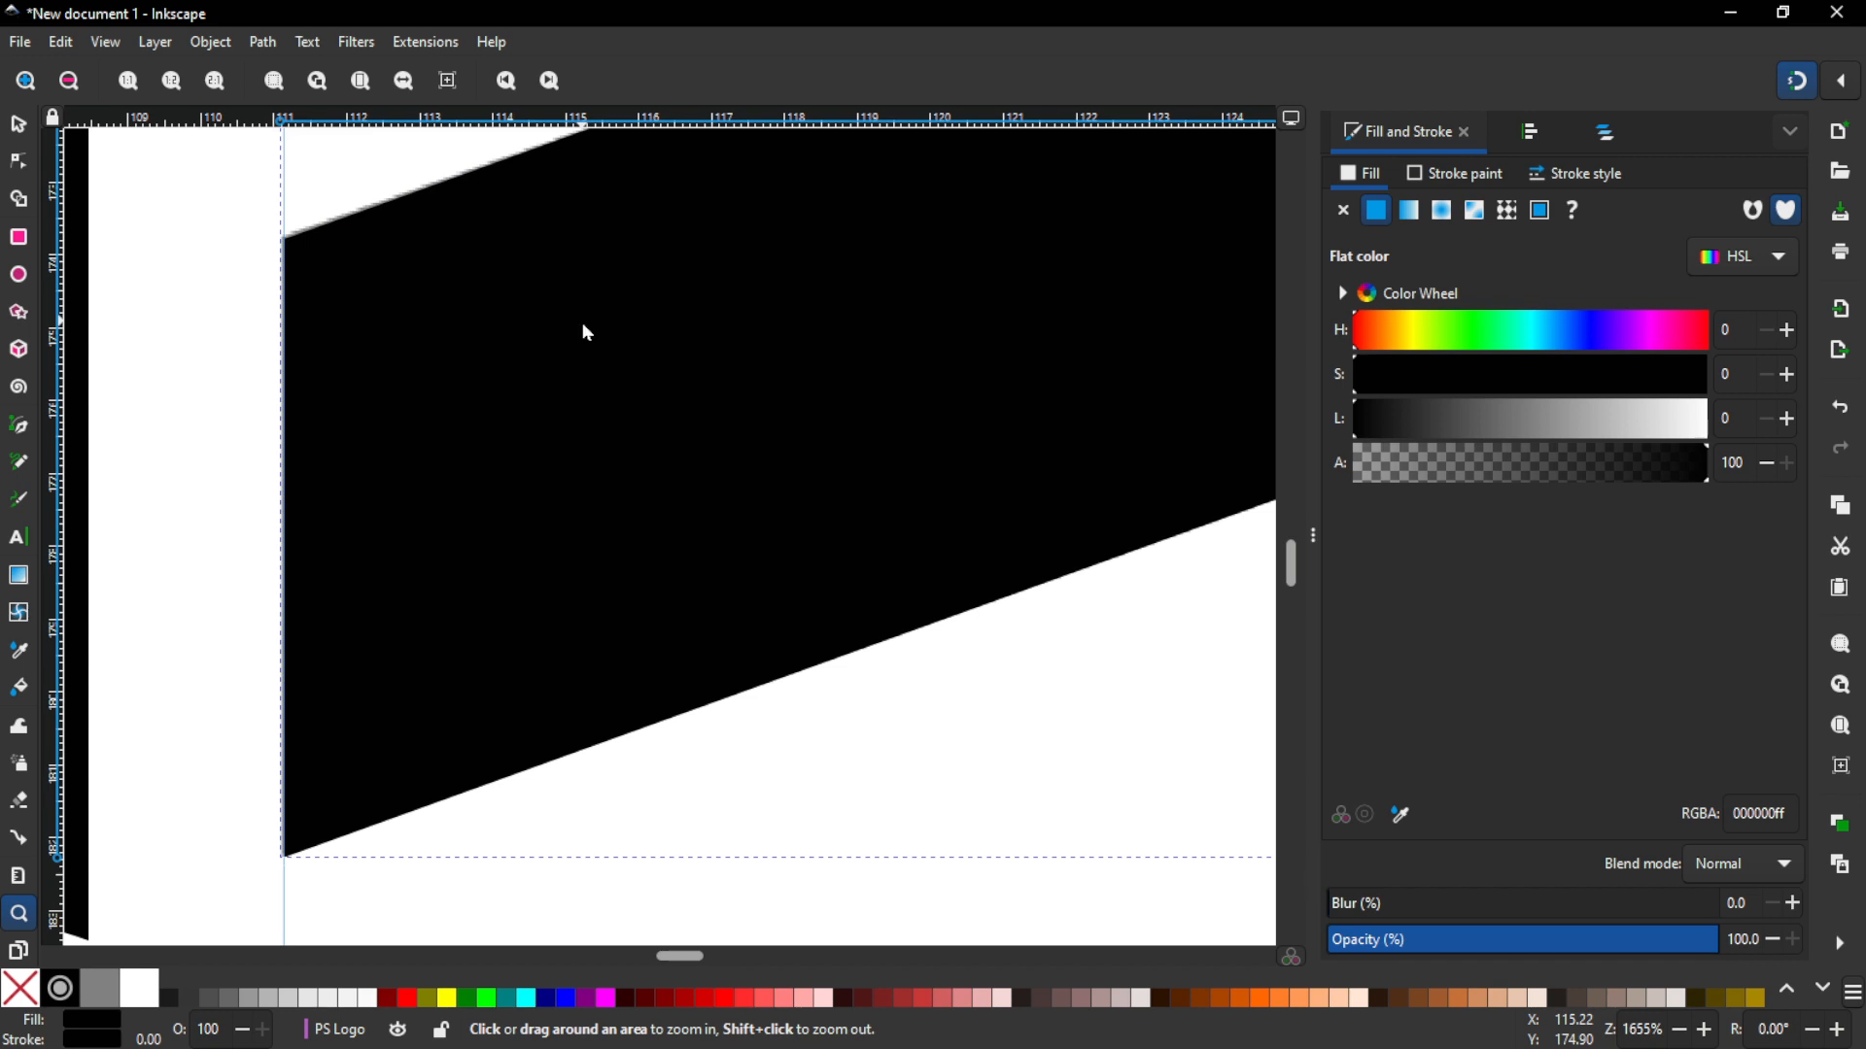
right_click(584, 327)
left_click(486, 352)
left_click(534, 346, "shift")
left_click(533, 346, "shift")
left_click(534, 346, "shift")
left_click(534, 346, "shift")
left_click(534, 346, "shift")
left_click(534, 346, "shift")
left_click_drag(527, 336, 986, 831)
left_click_drag(674, 516, 834, 664)
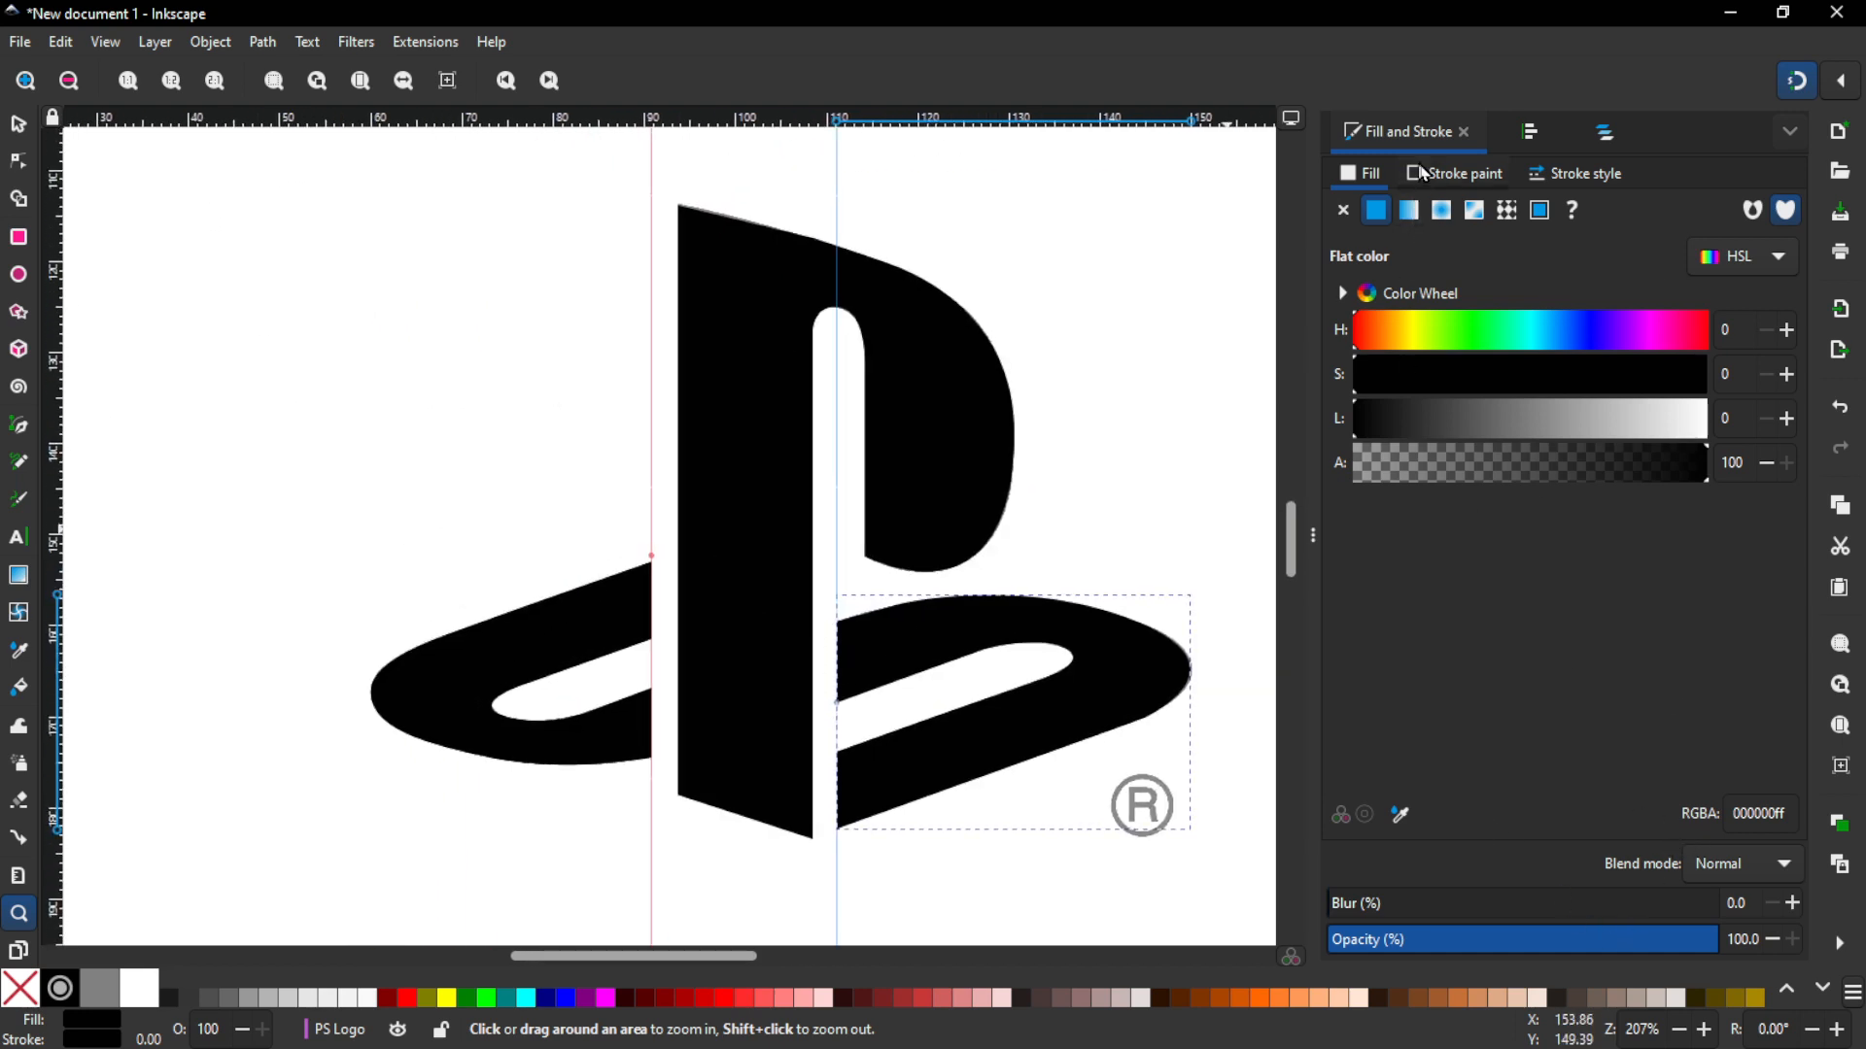
left_click(1460, 177)
left_click(1600, 171)
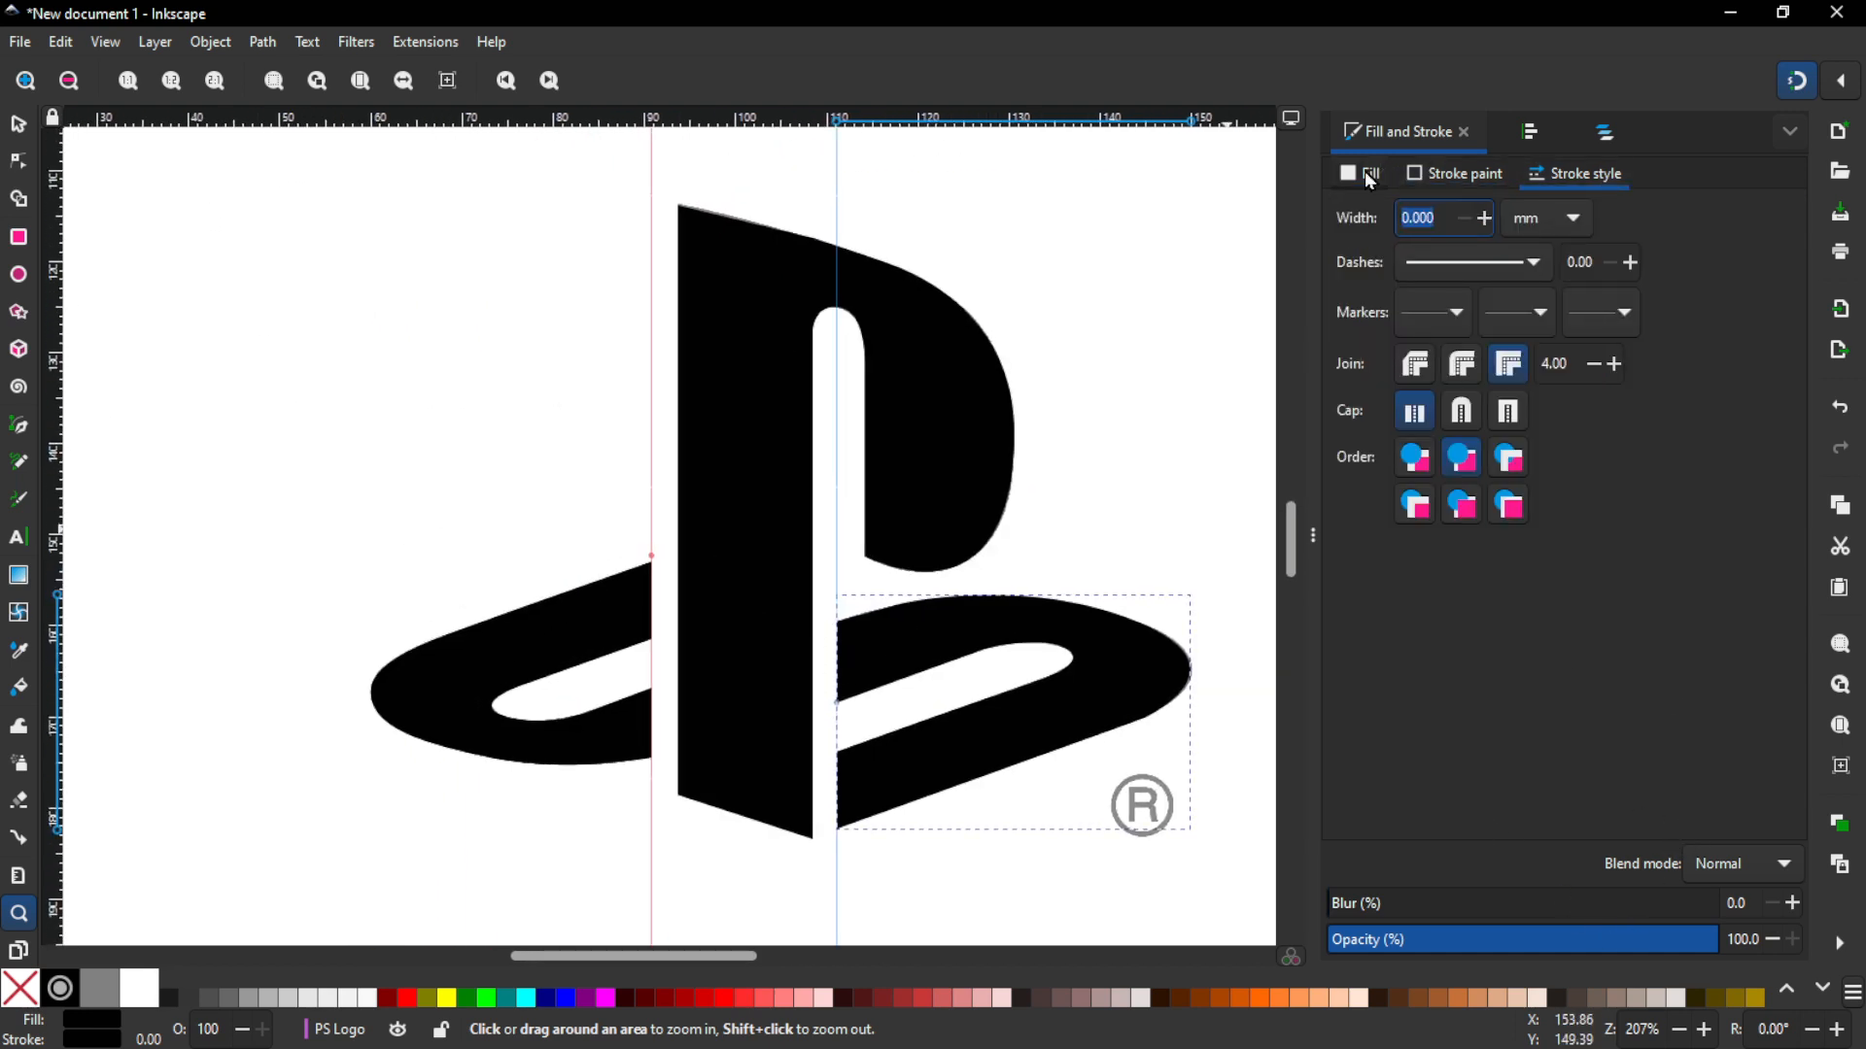
left_click(1364, 171)
Step: Hide Layer 1 containing the reference image so that only the traced logo shows
left_click(1611, 131)
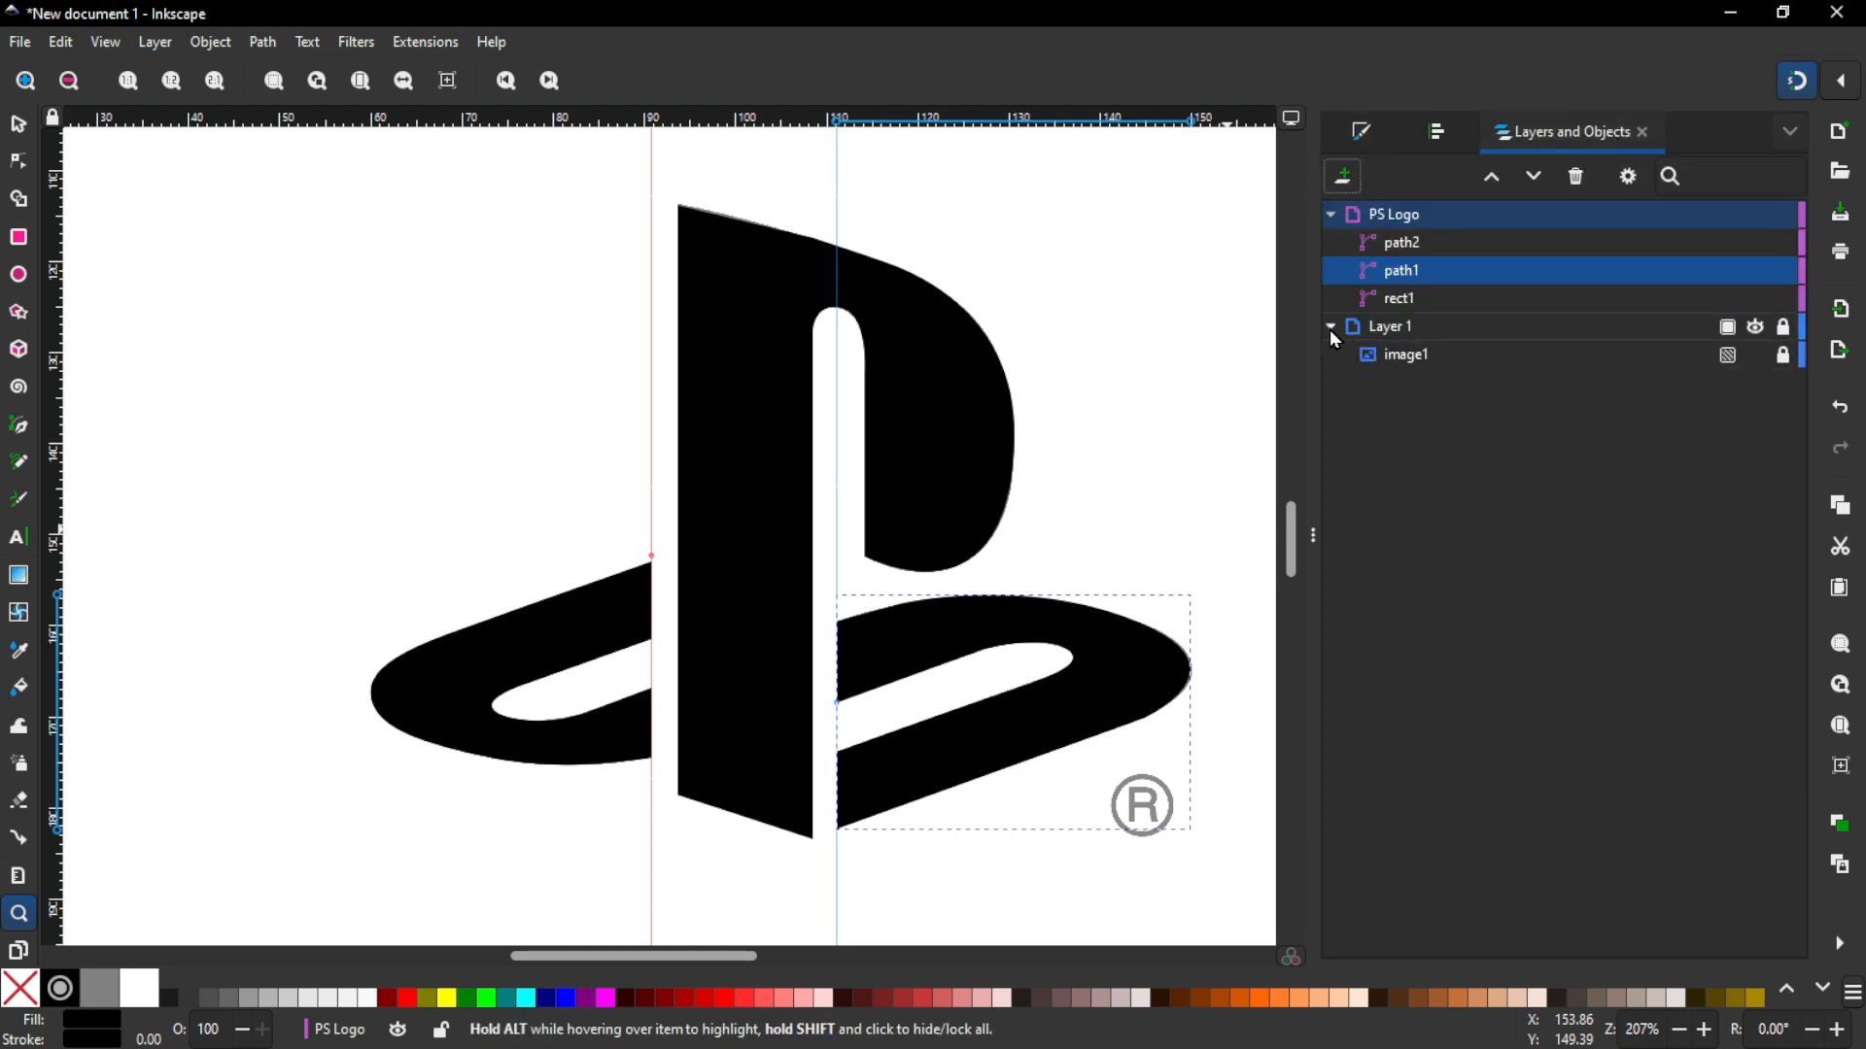
left_click(1757, 327)
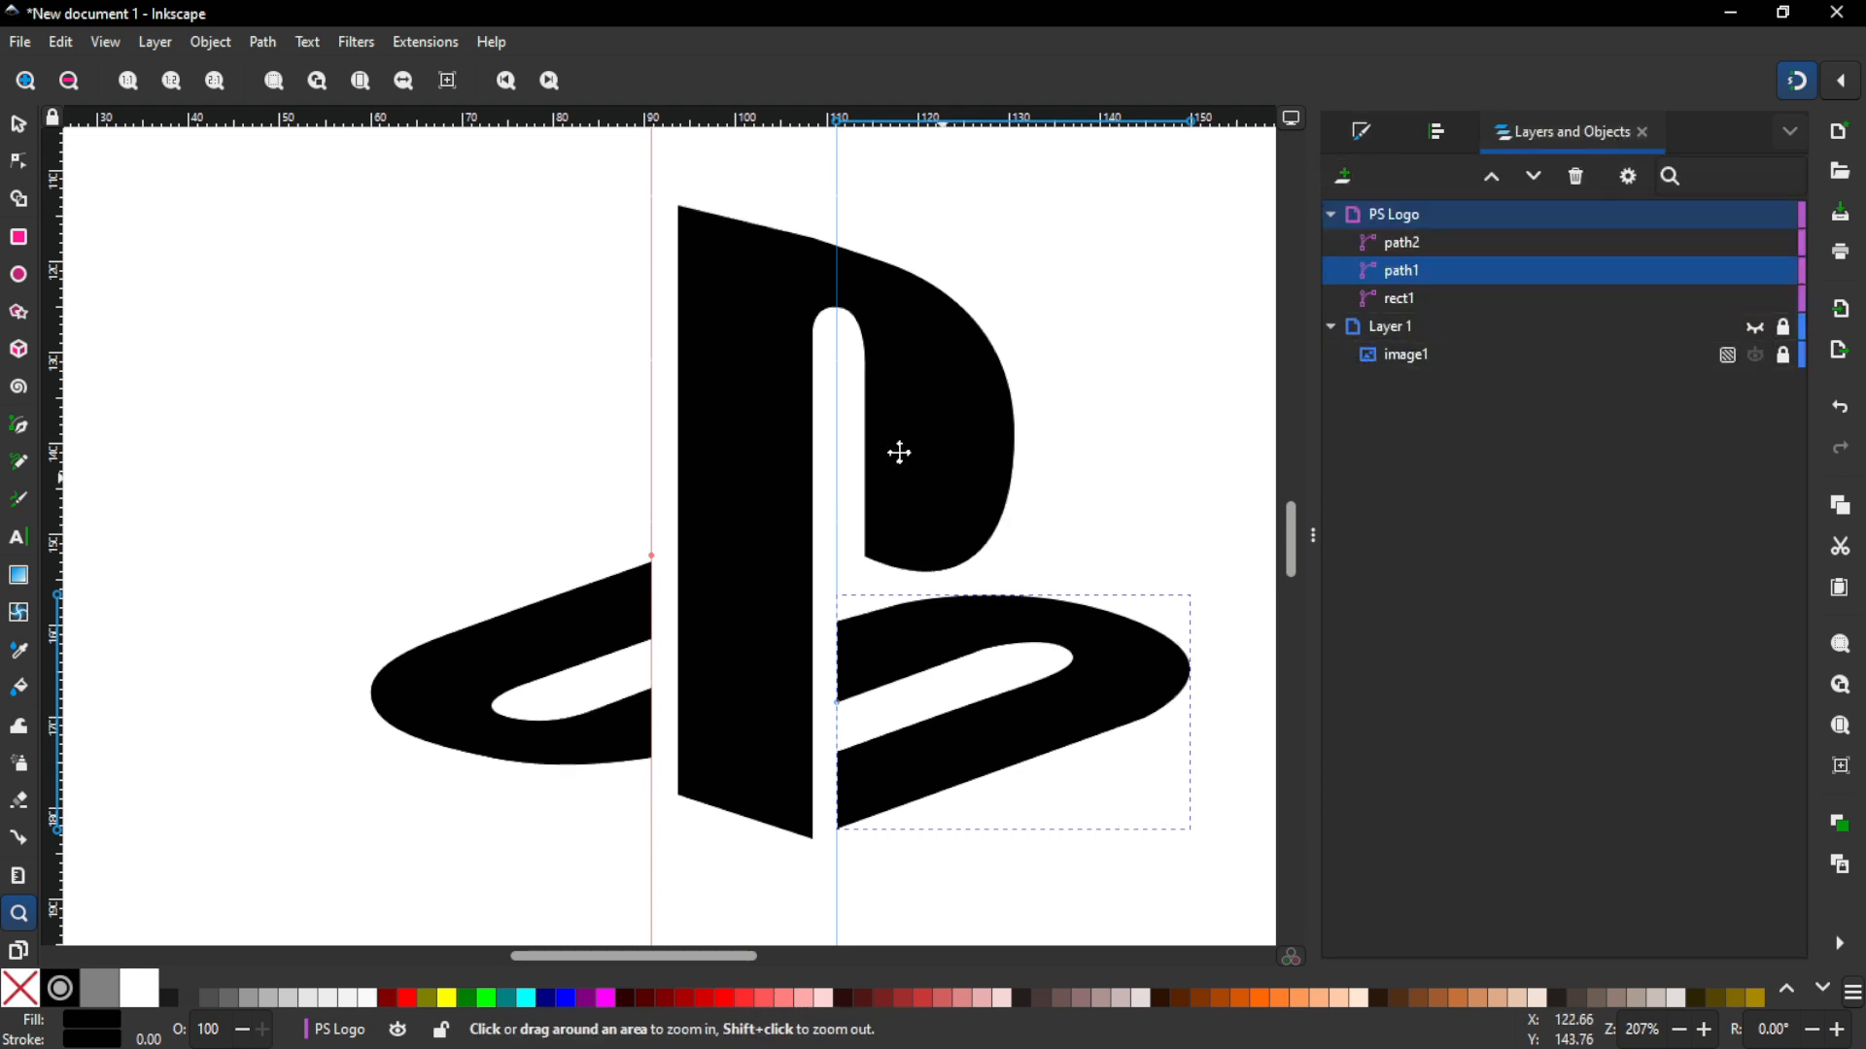
scroll(972, 476, "right", 2)
scroll(972, 476, "down", 1)
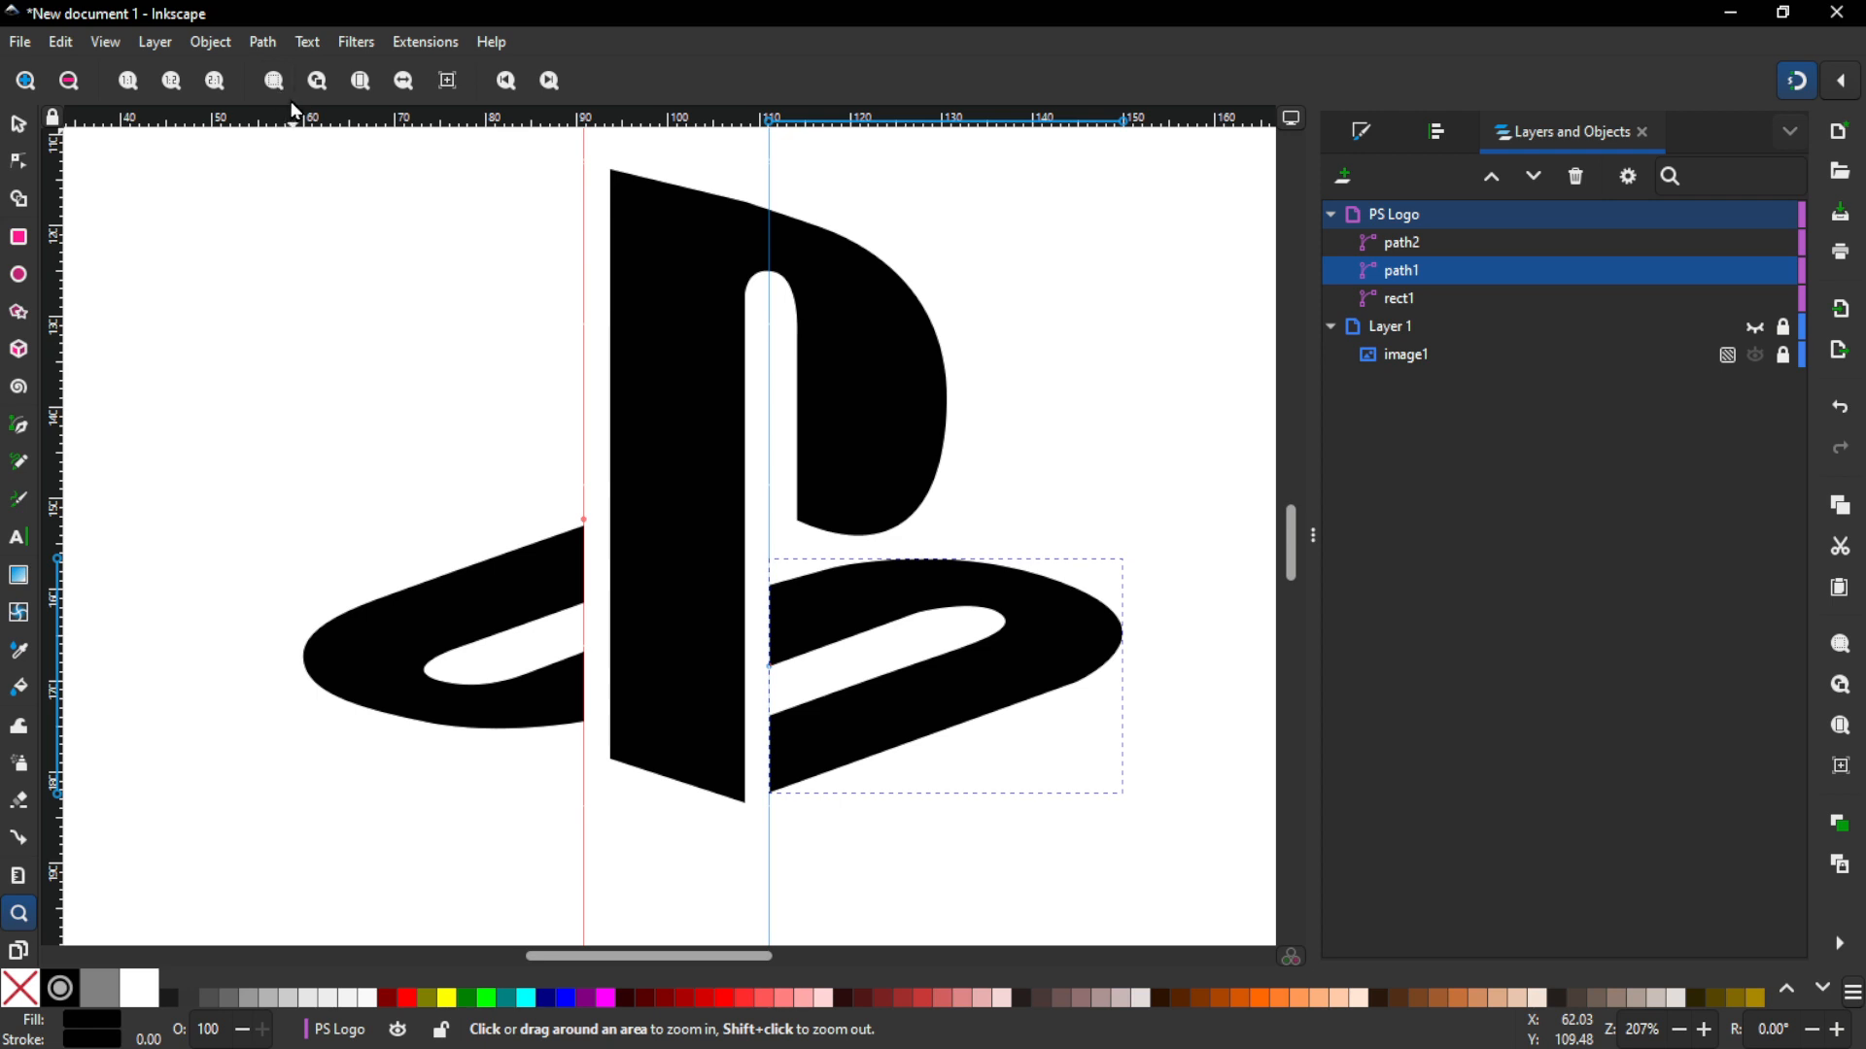
Step: Deselect the right half and remove both vertical guides from the canvas
left_click(18, 124)
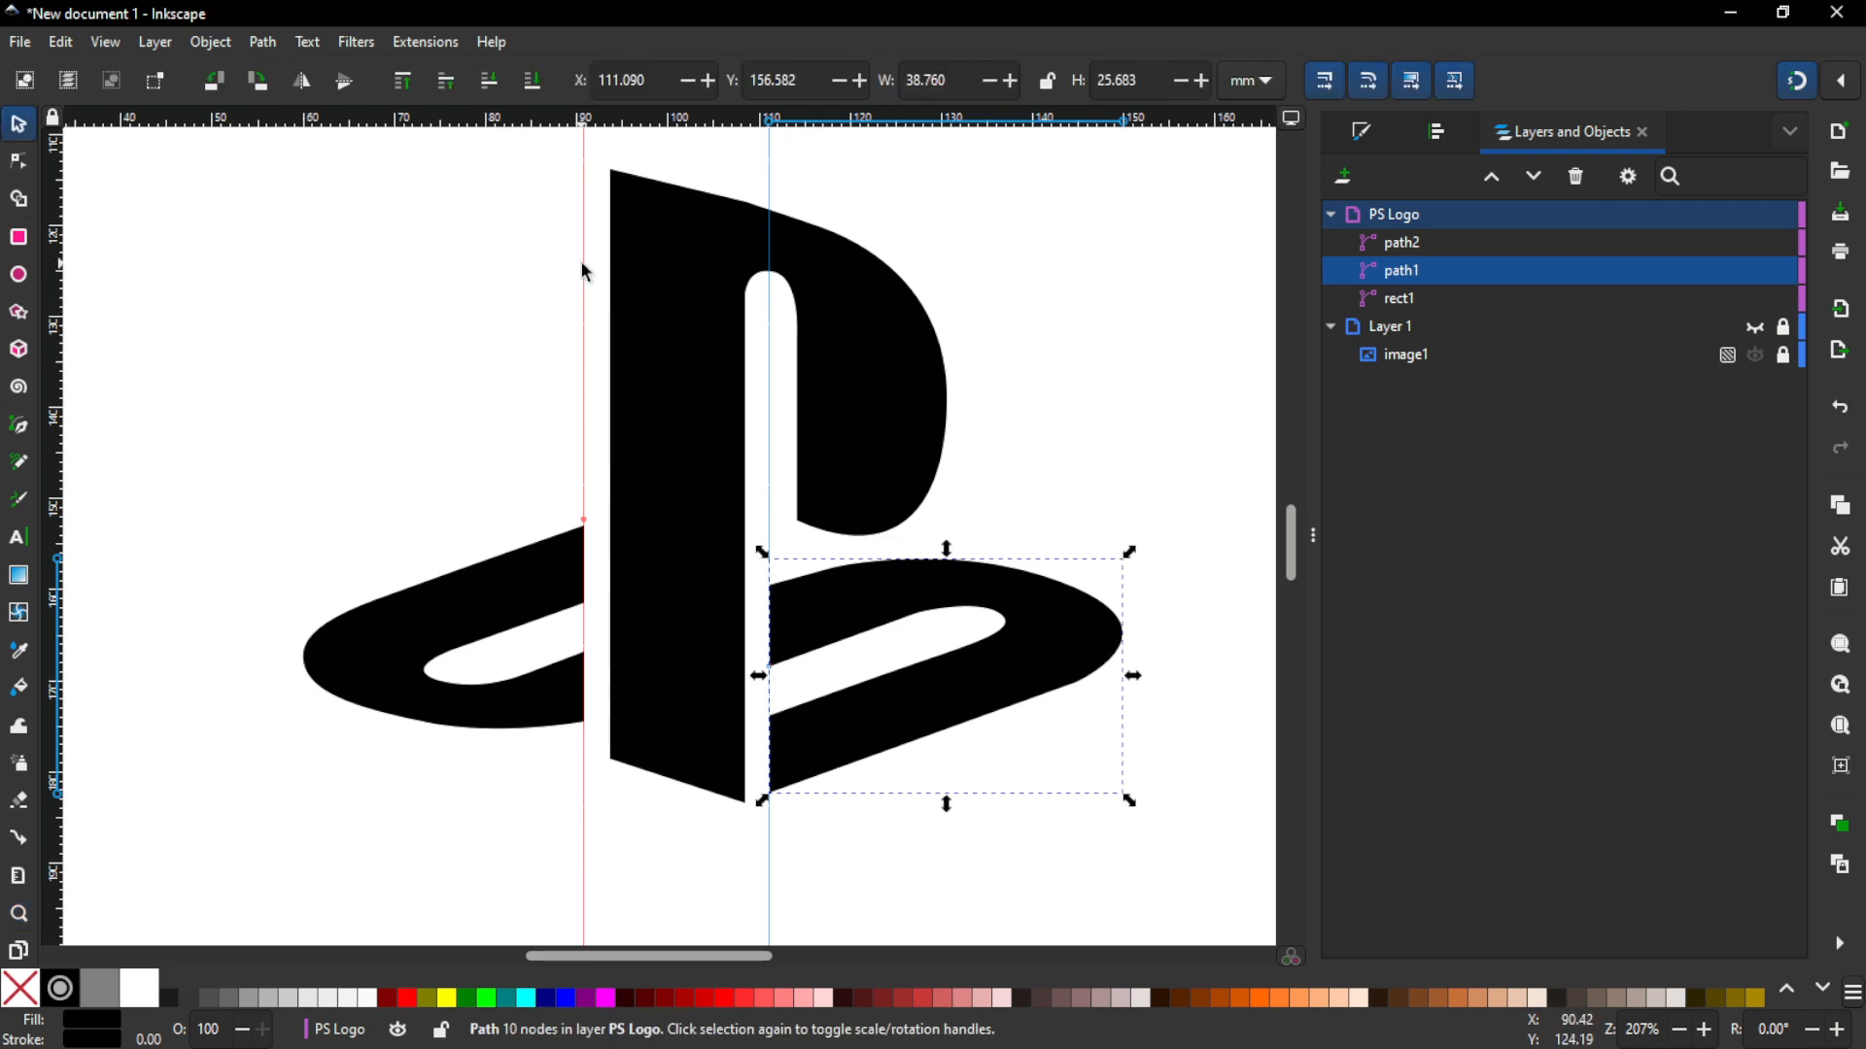
key("Escape")
left_click_drag(585, 274, 53, 291)
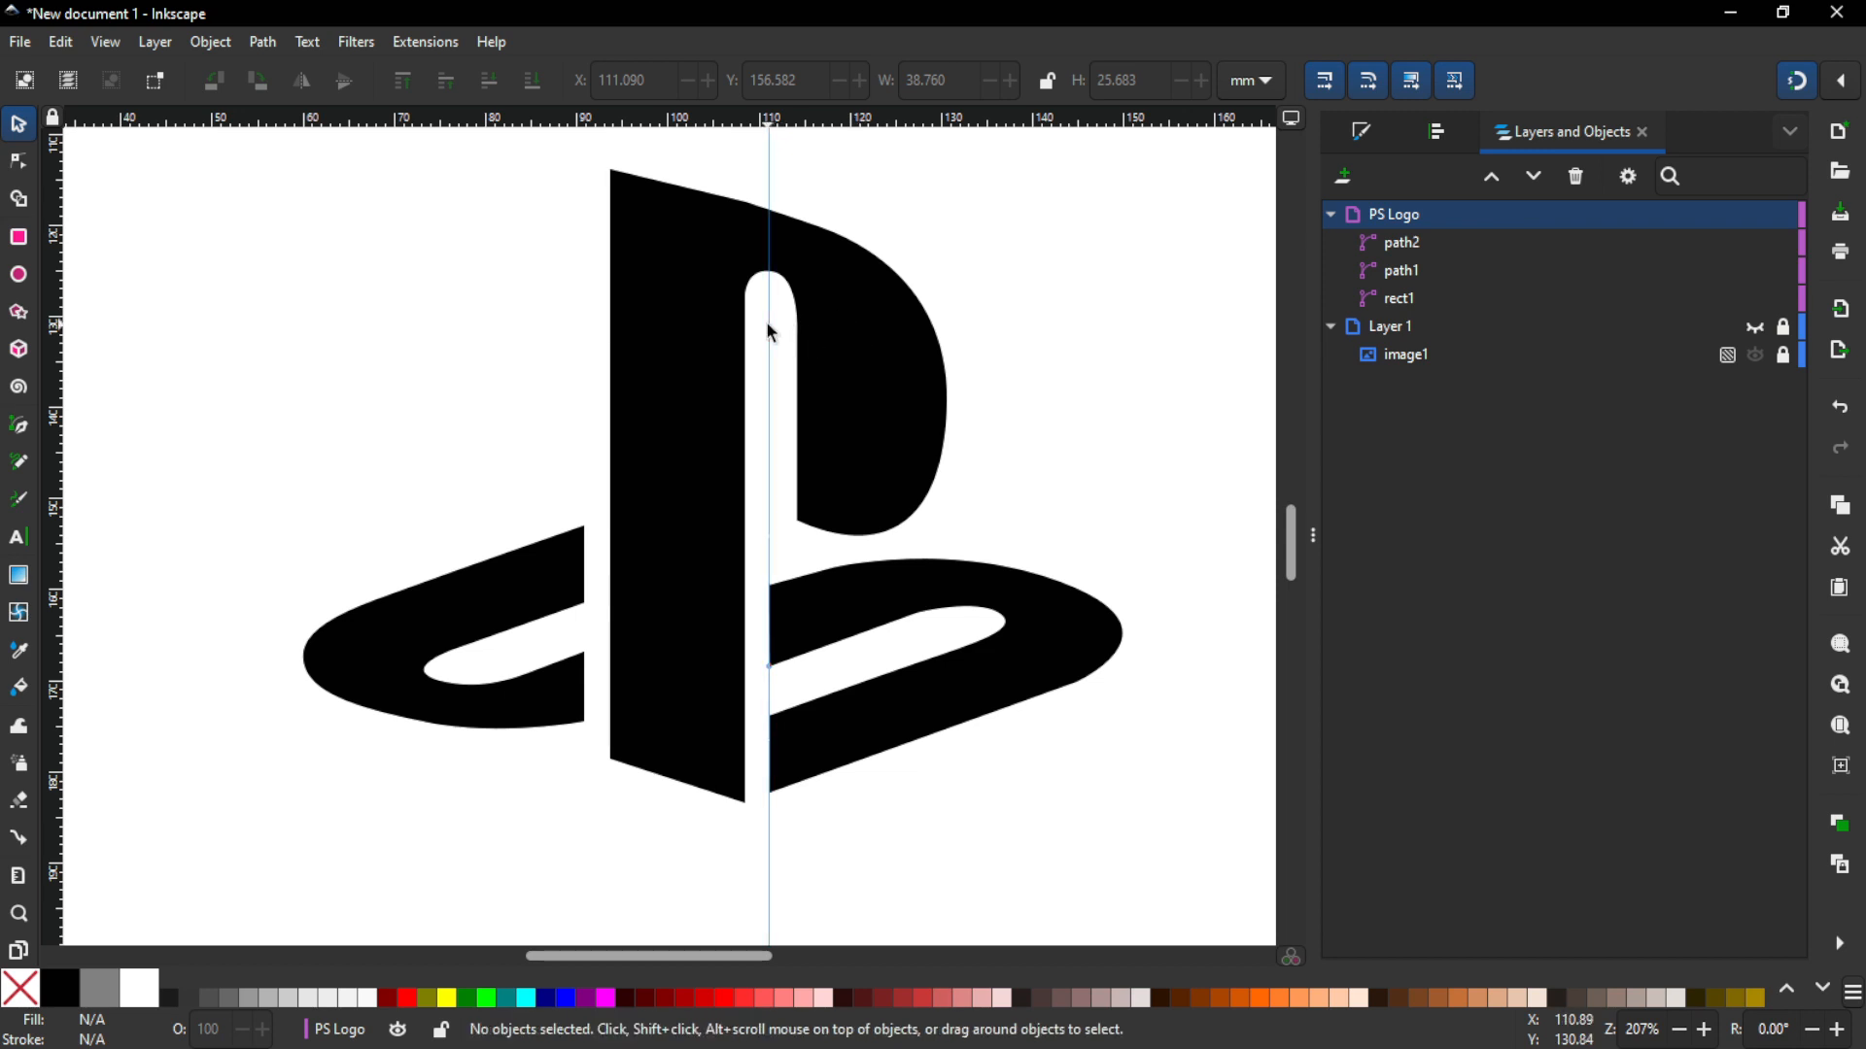
left_click_drag(767, 320, 9, 330)
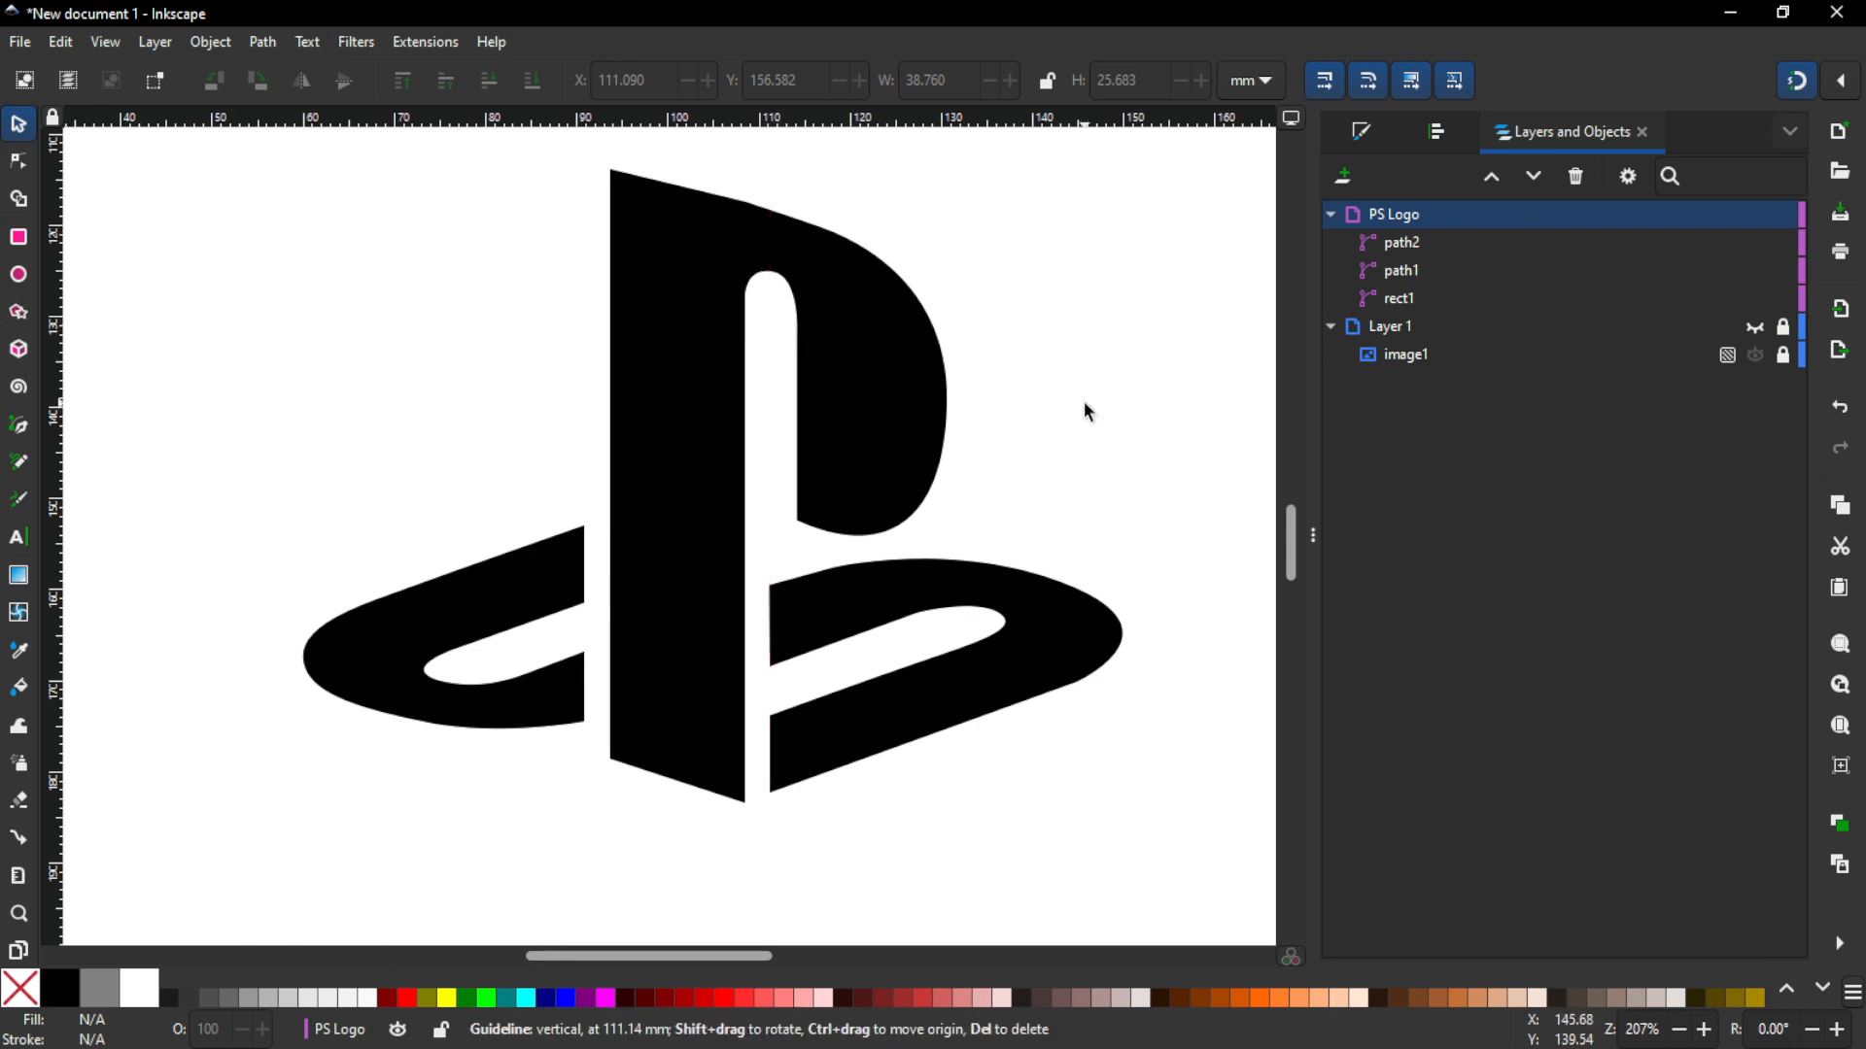
left_click_drag(1085, 403, 1060, 458)
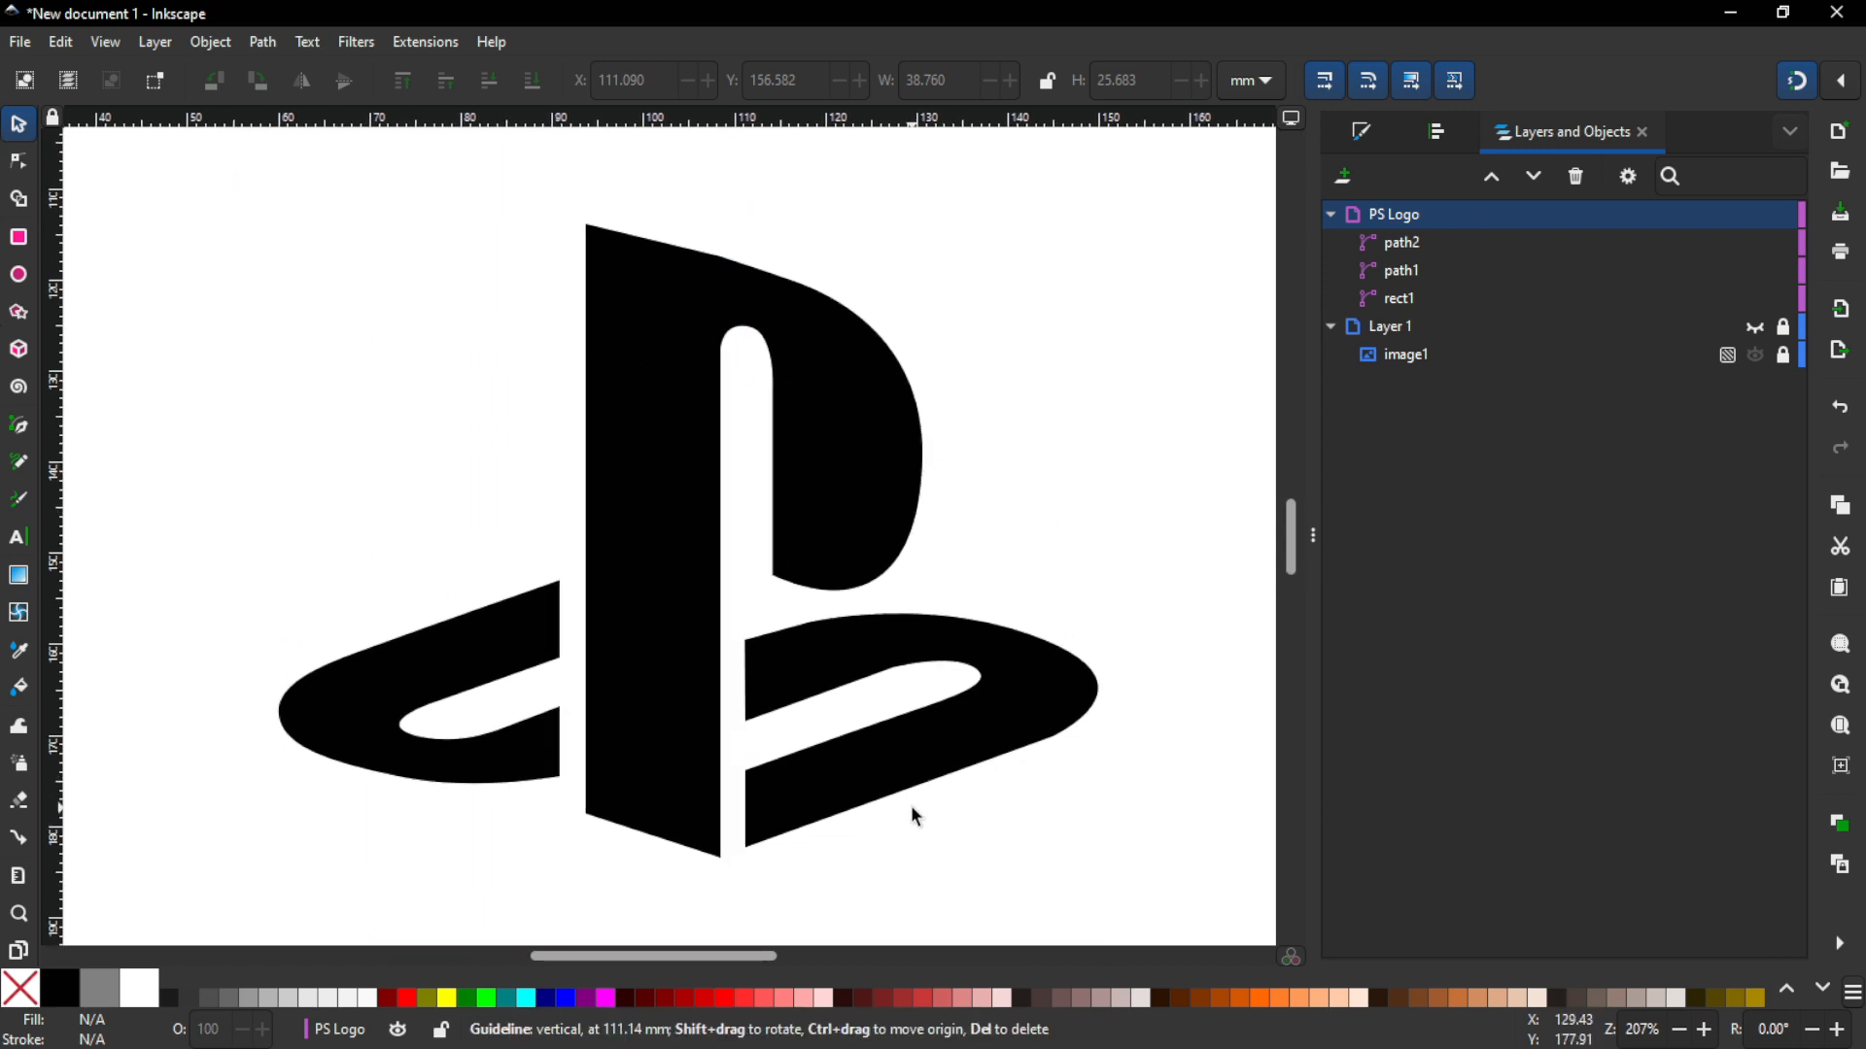
scroll(1095, 681, "up", 1)
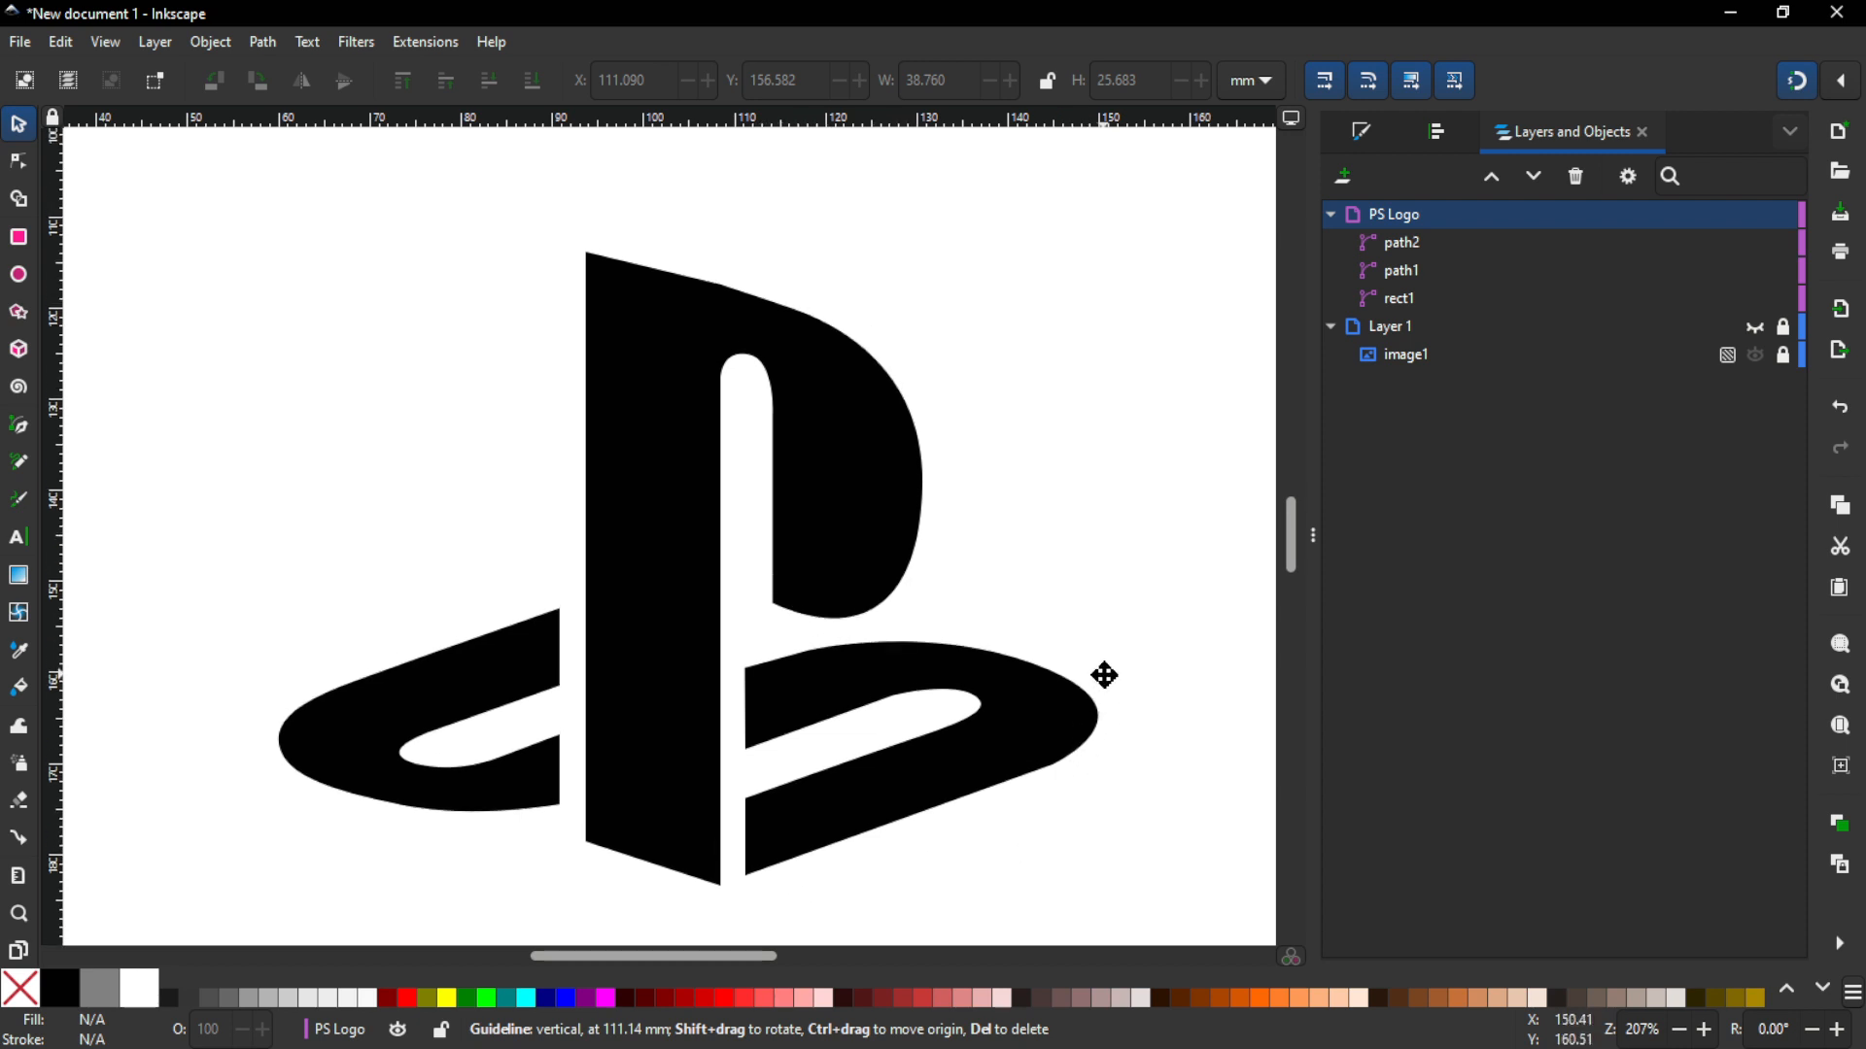